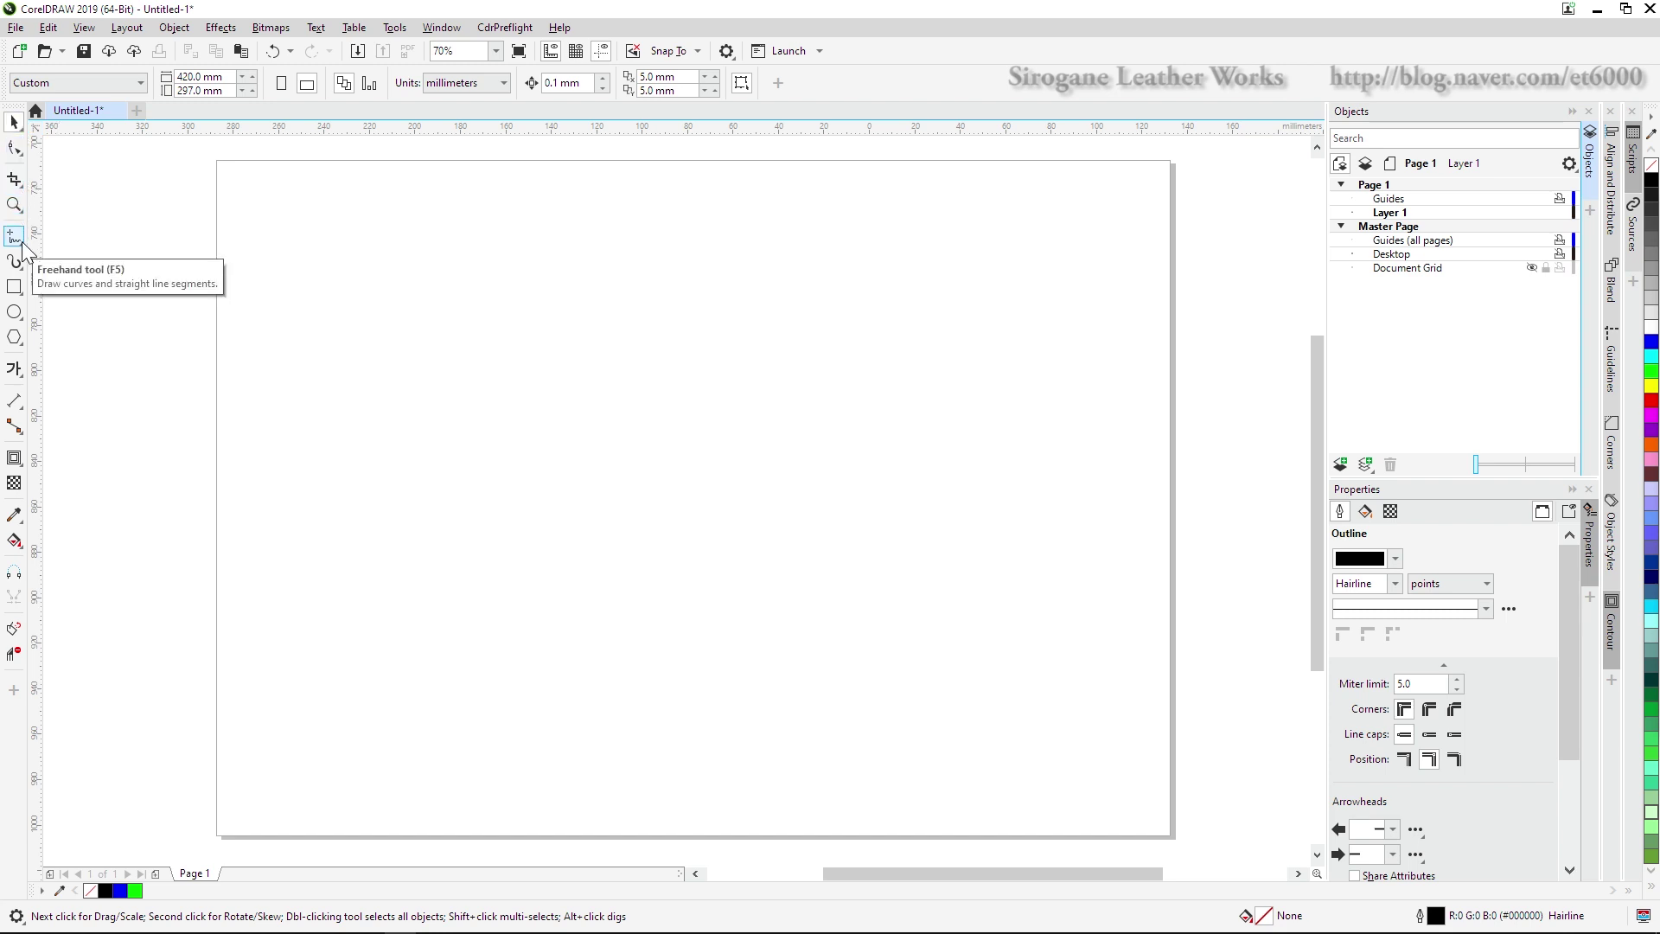
Draw a freehand wavy curve with two crests, about 306 mm wide and 54 mm high, across the page's upper half
left_click(17, 244)
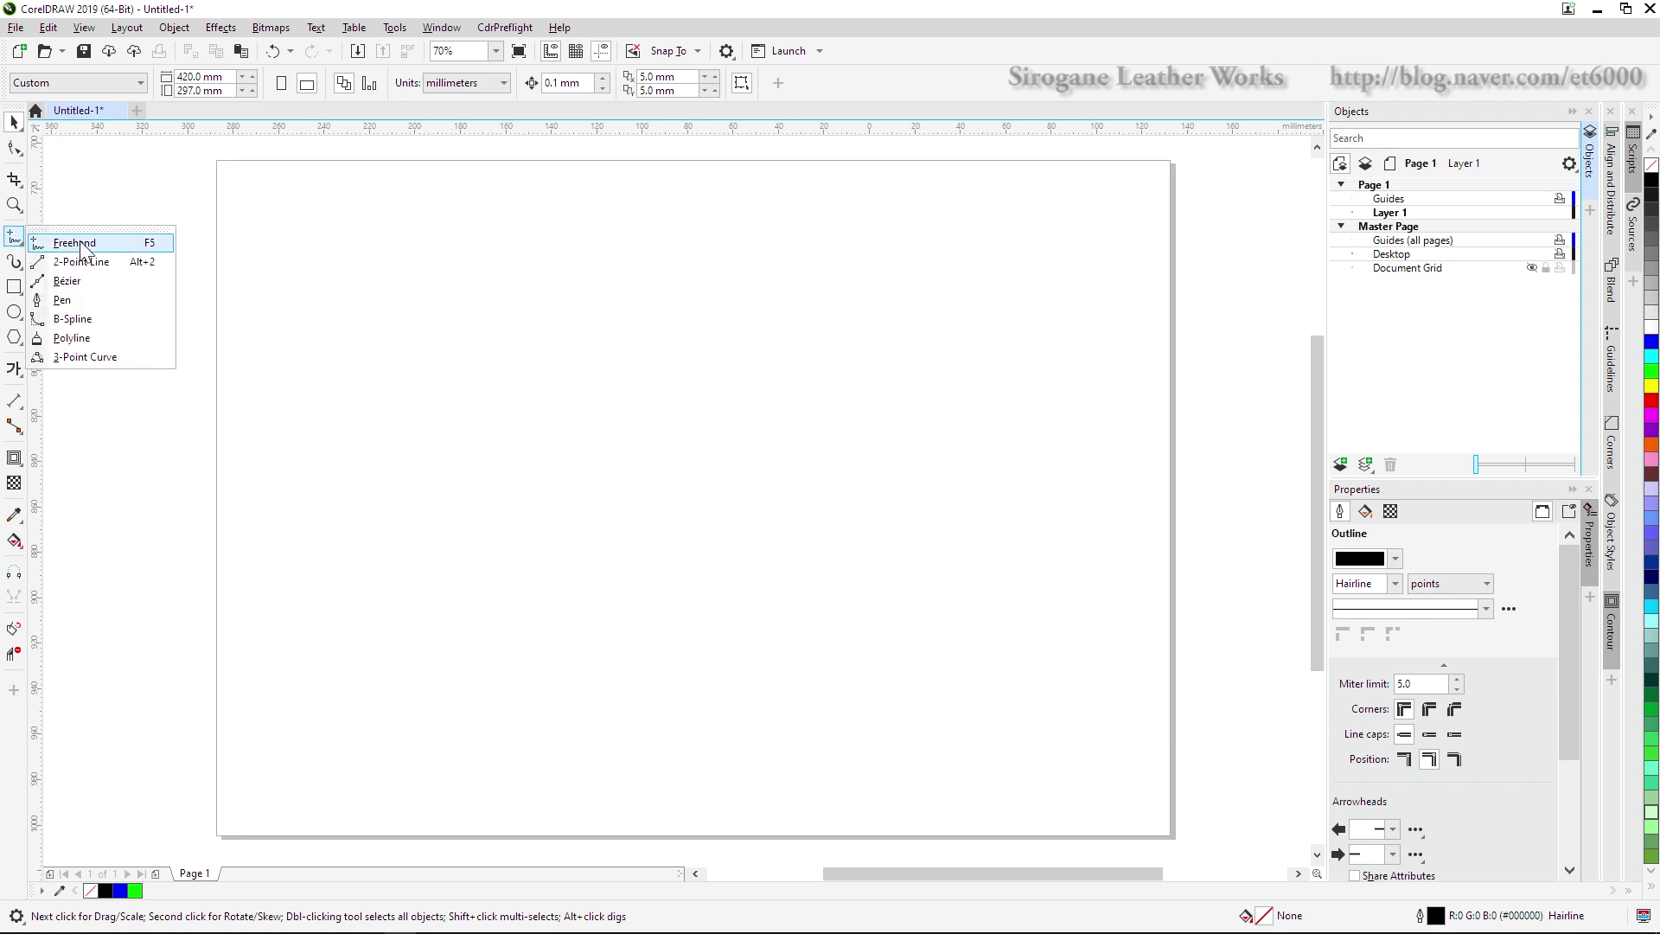
left_click(15, 243)
left_click(14, 243)
left_click(92, 248)
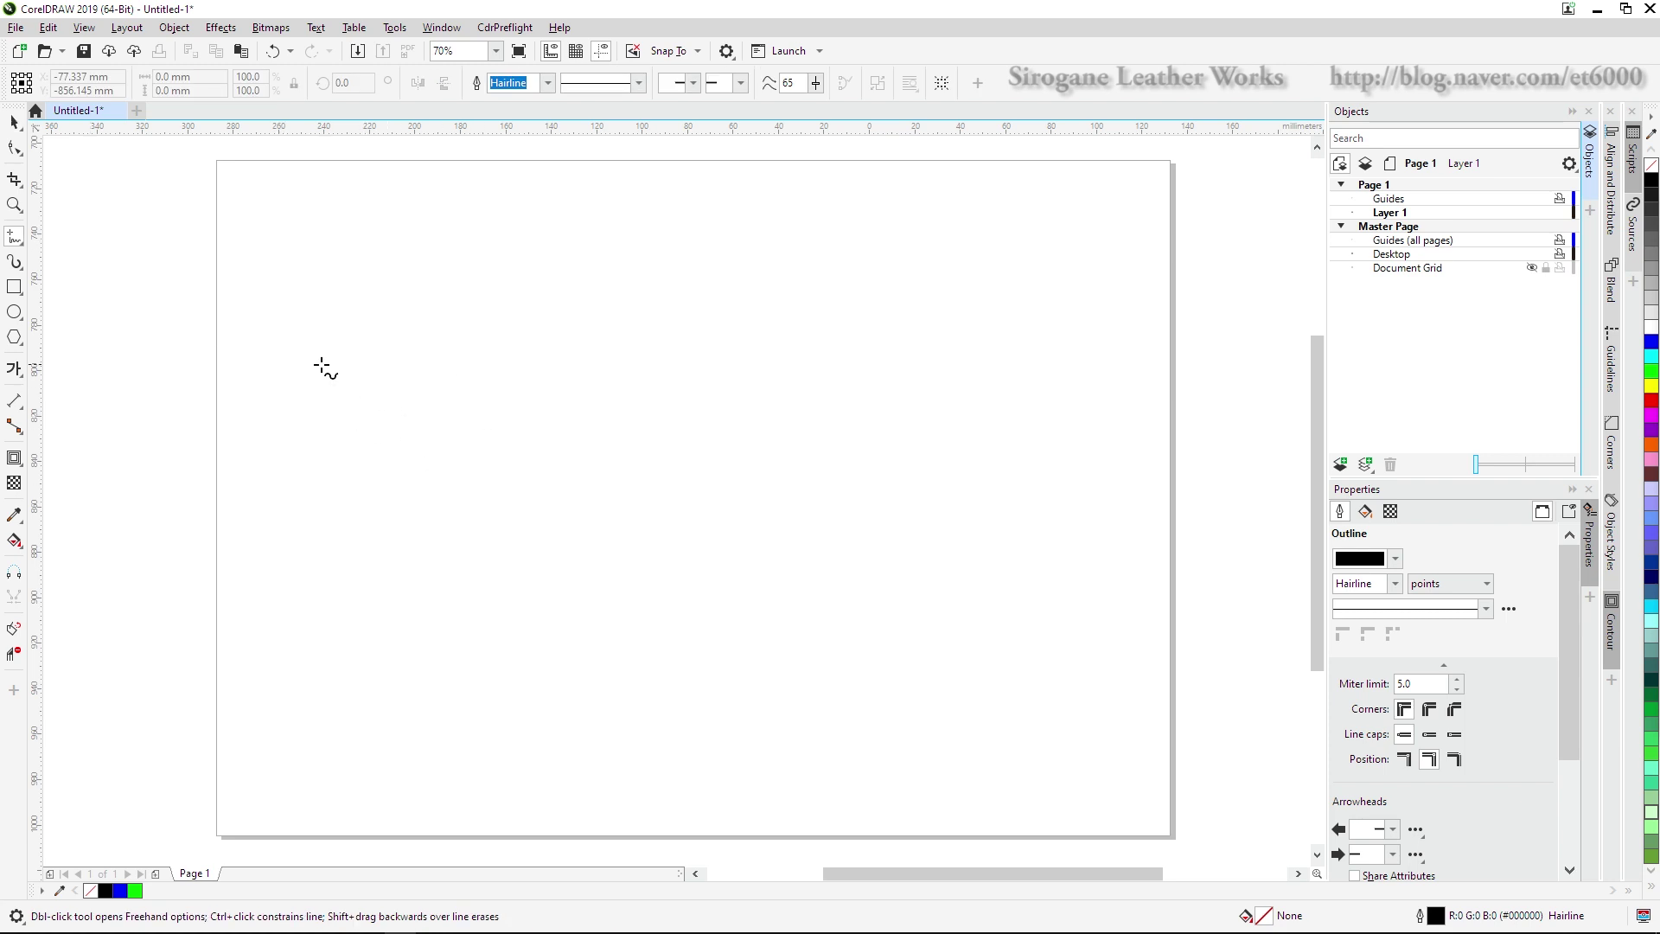
left_click(277, 369)
mouse_move(302, 324)
left_mouse_down()
mouse_move(390, 283)
mouse_move(475, 370)
mouse_move(519, 379)
mouse_move(667, 289)
mouse_move(754, 326)
mouse_move(836, 397)
mouse_move(906, 409)
mouse_move(960, 367)
mouse_move(970, 327)
left_mouse_up()
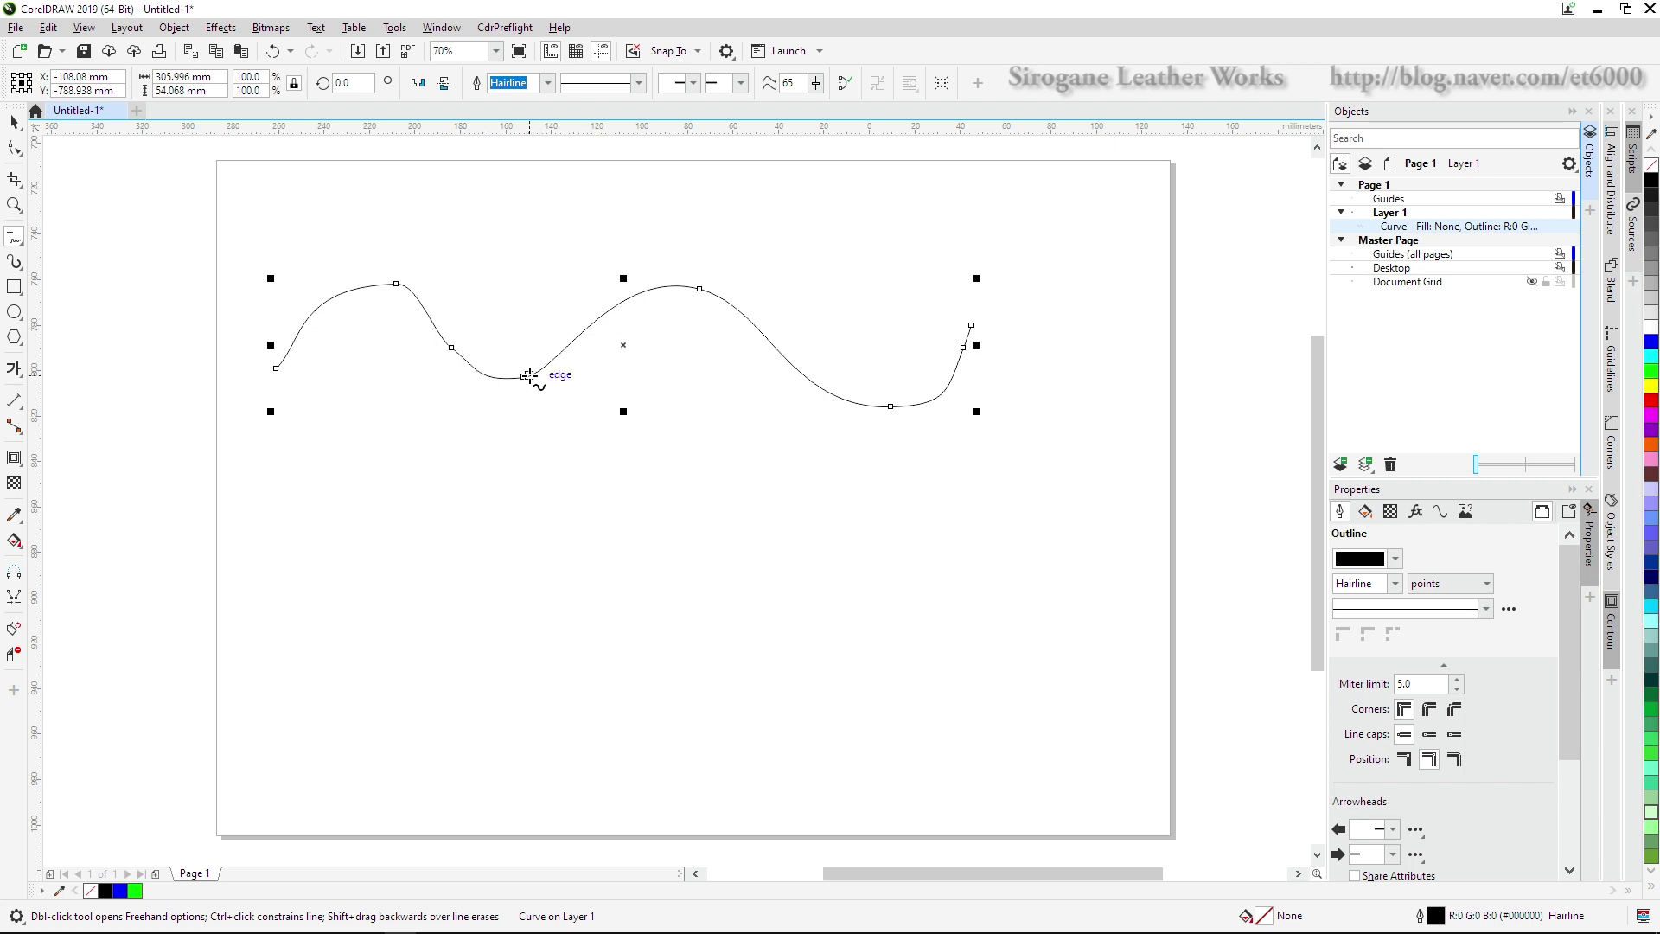
Delete the curve's node on the slope between its first crest and first trough using the Shape tool
key("F10")
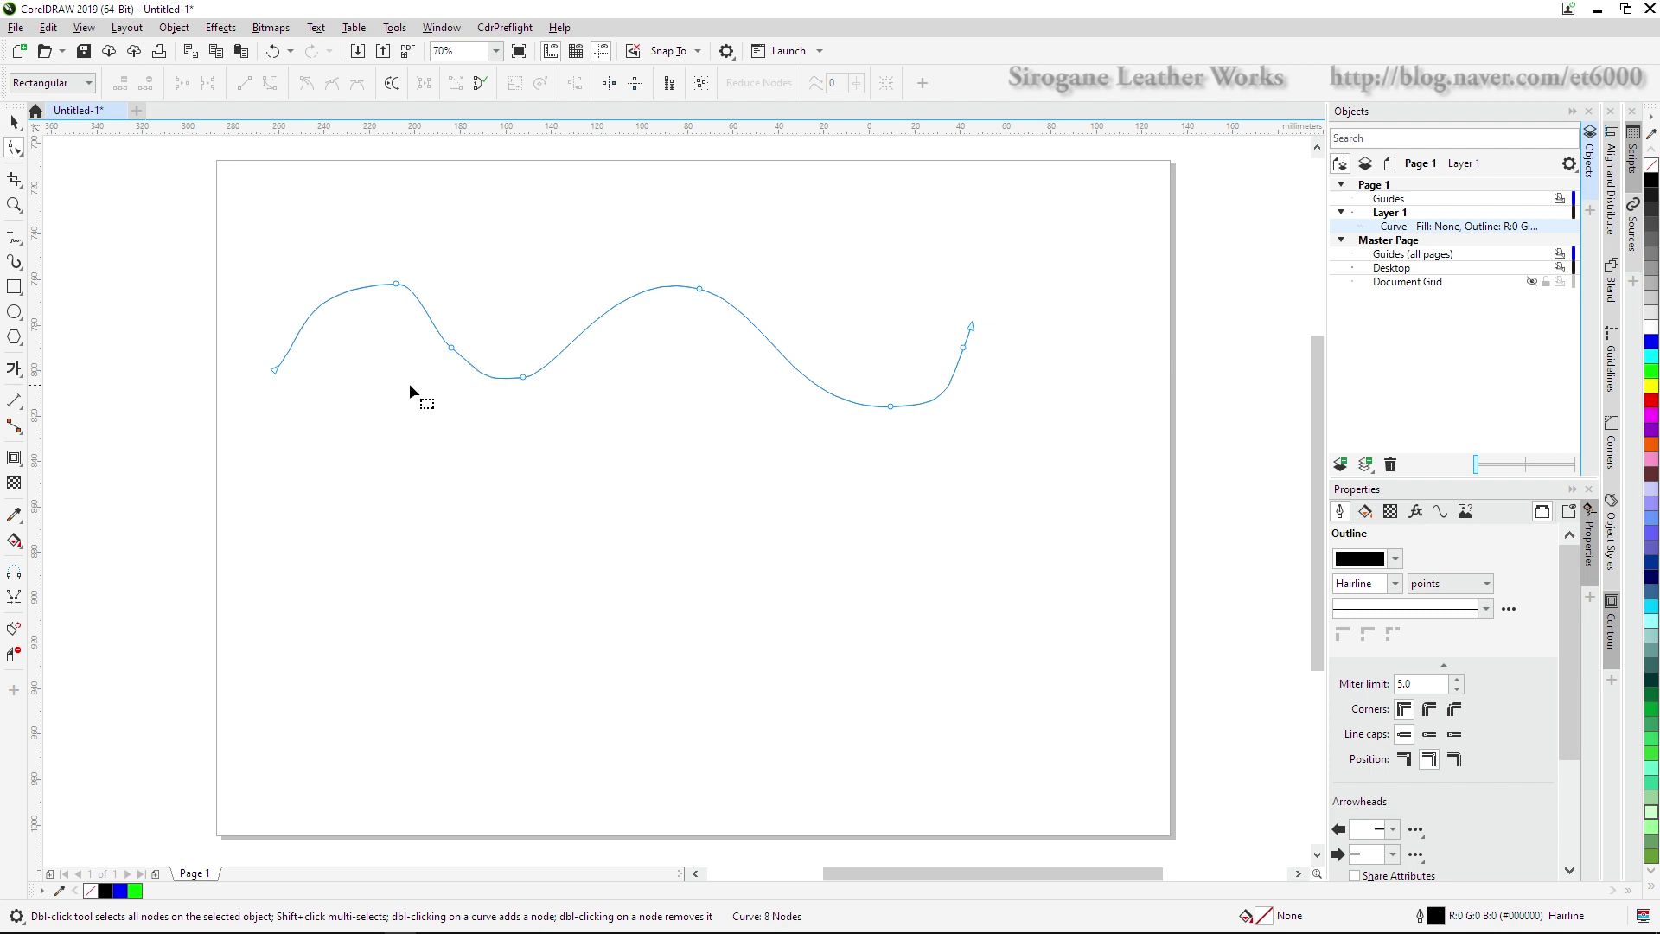
left_click_drag(473, 340, 450, 405)
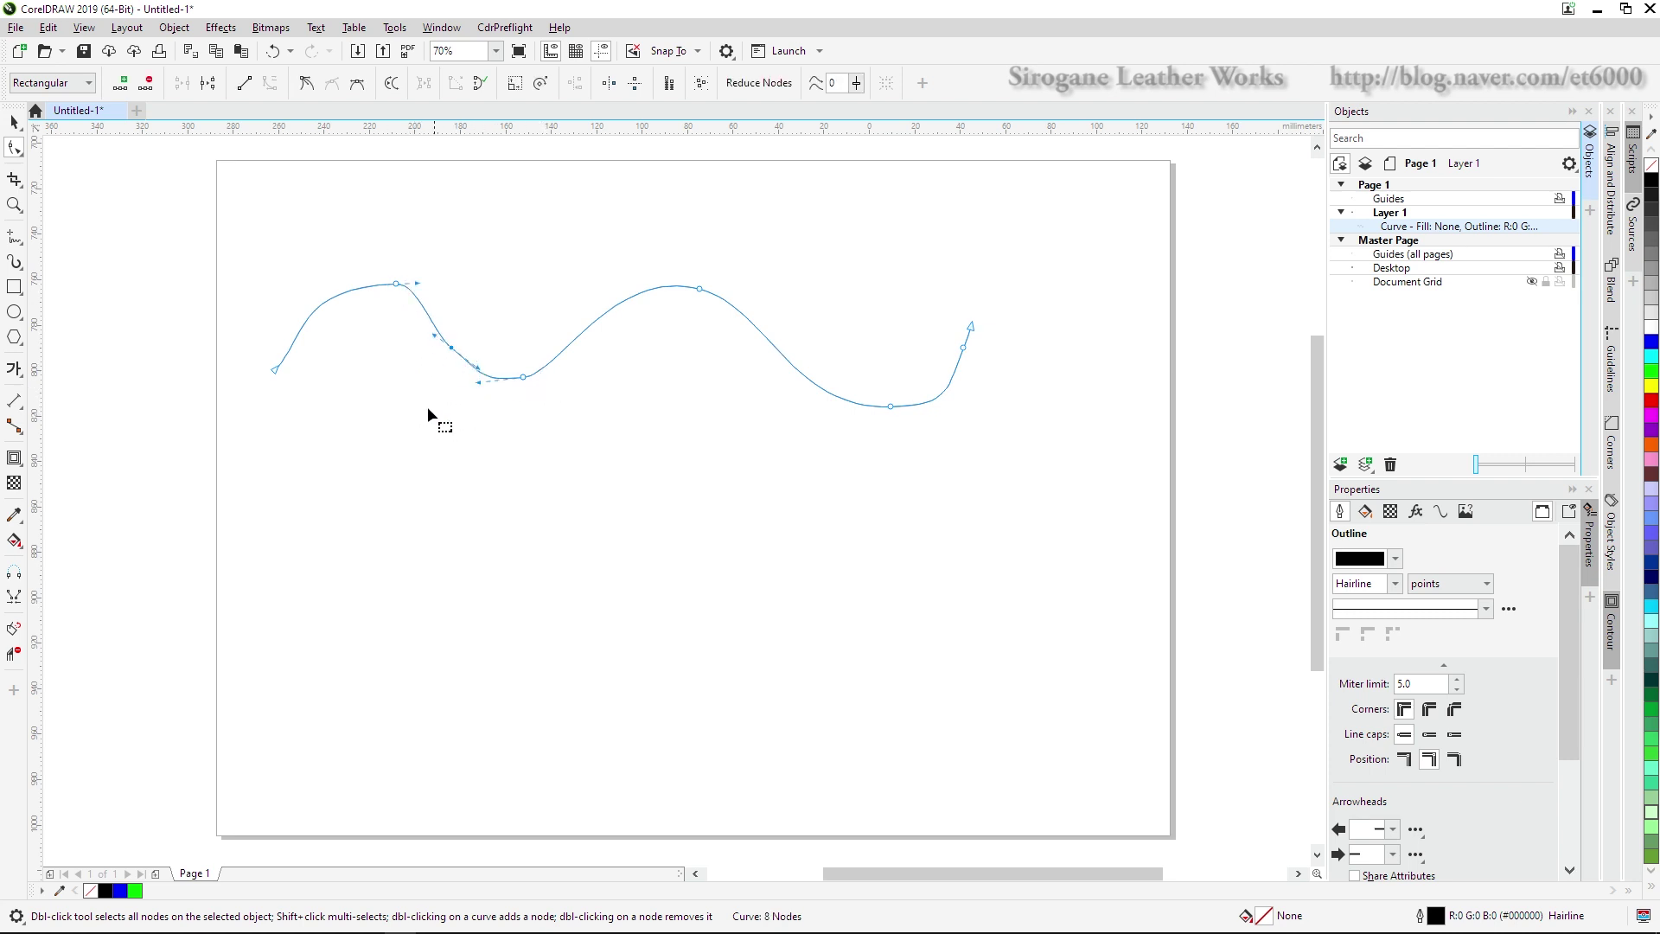
key("Delete")
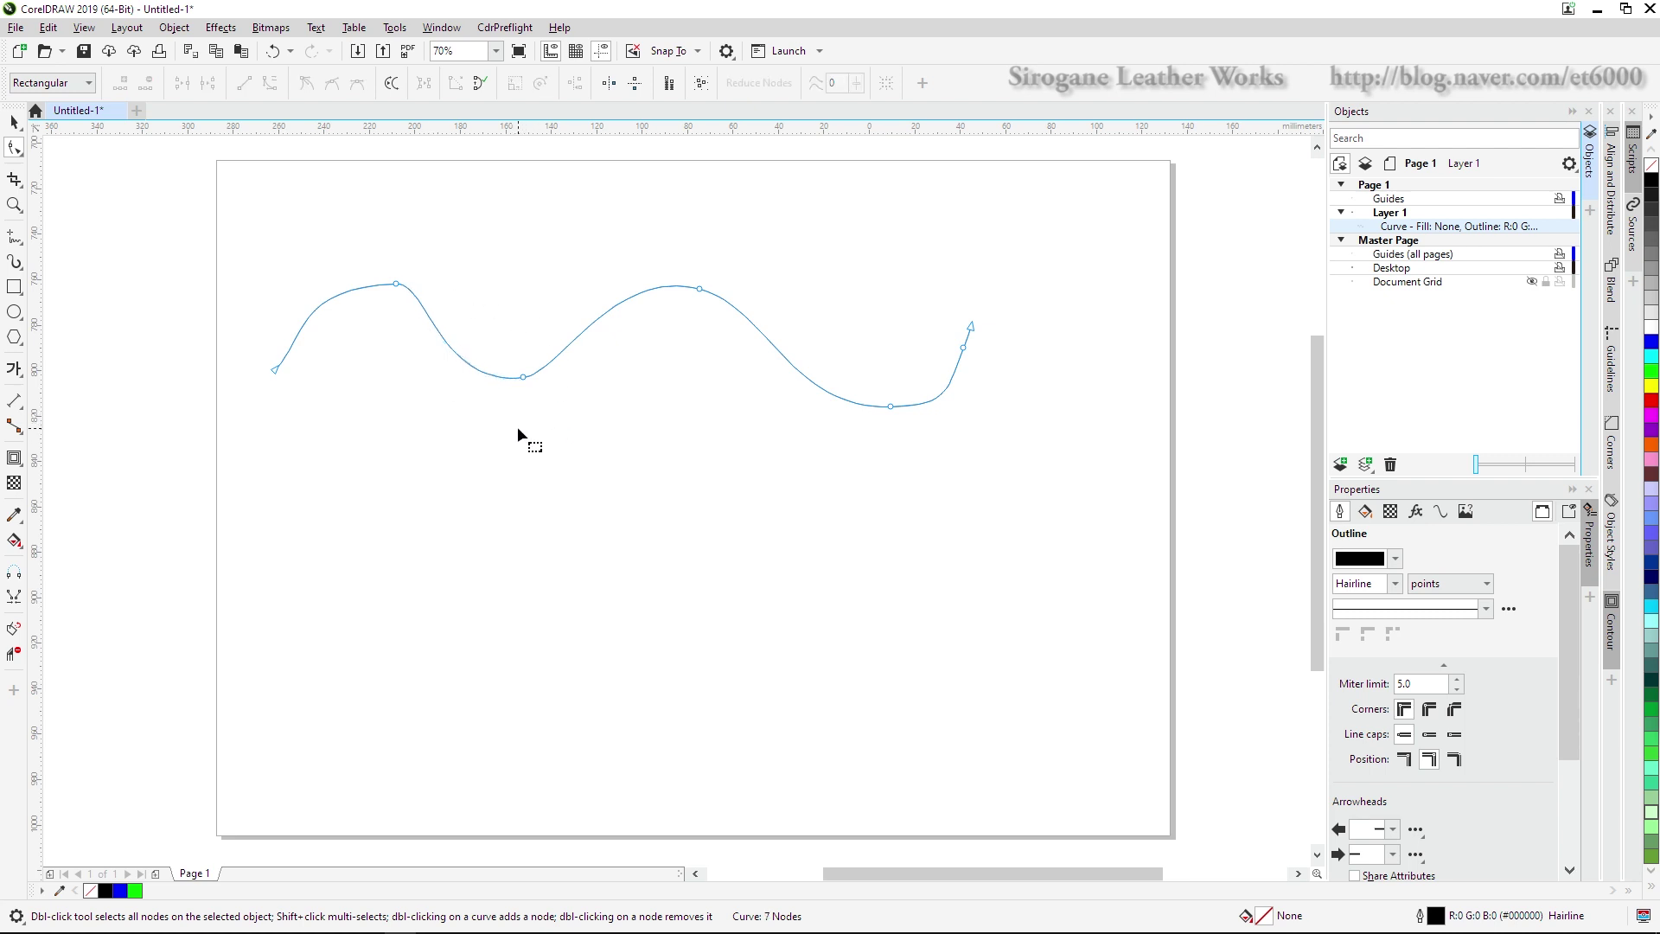
Delete the node at the curve's first crest, undoing and repeating the deletion to compare the shape
left_click_drag(428, 315, 429, 316)
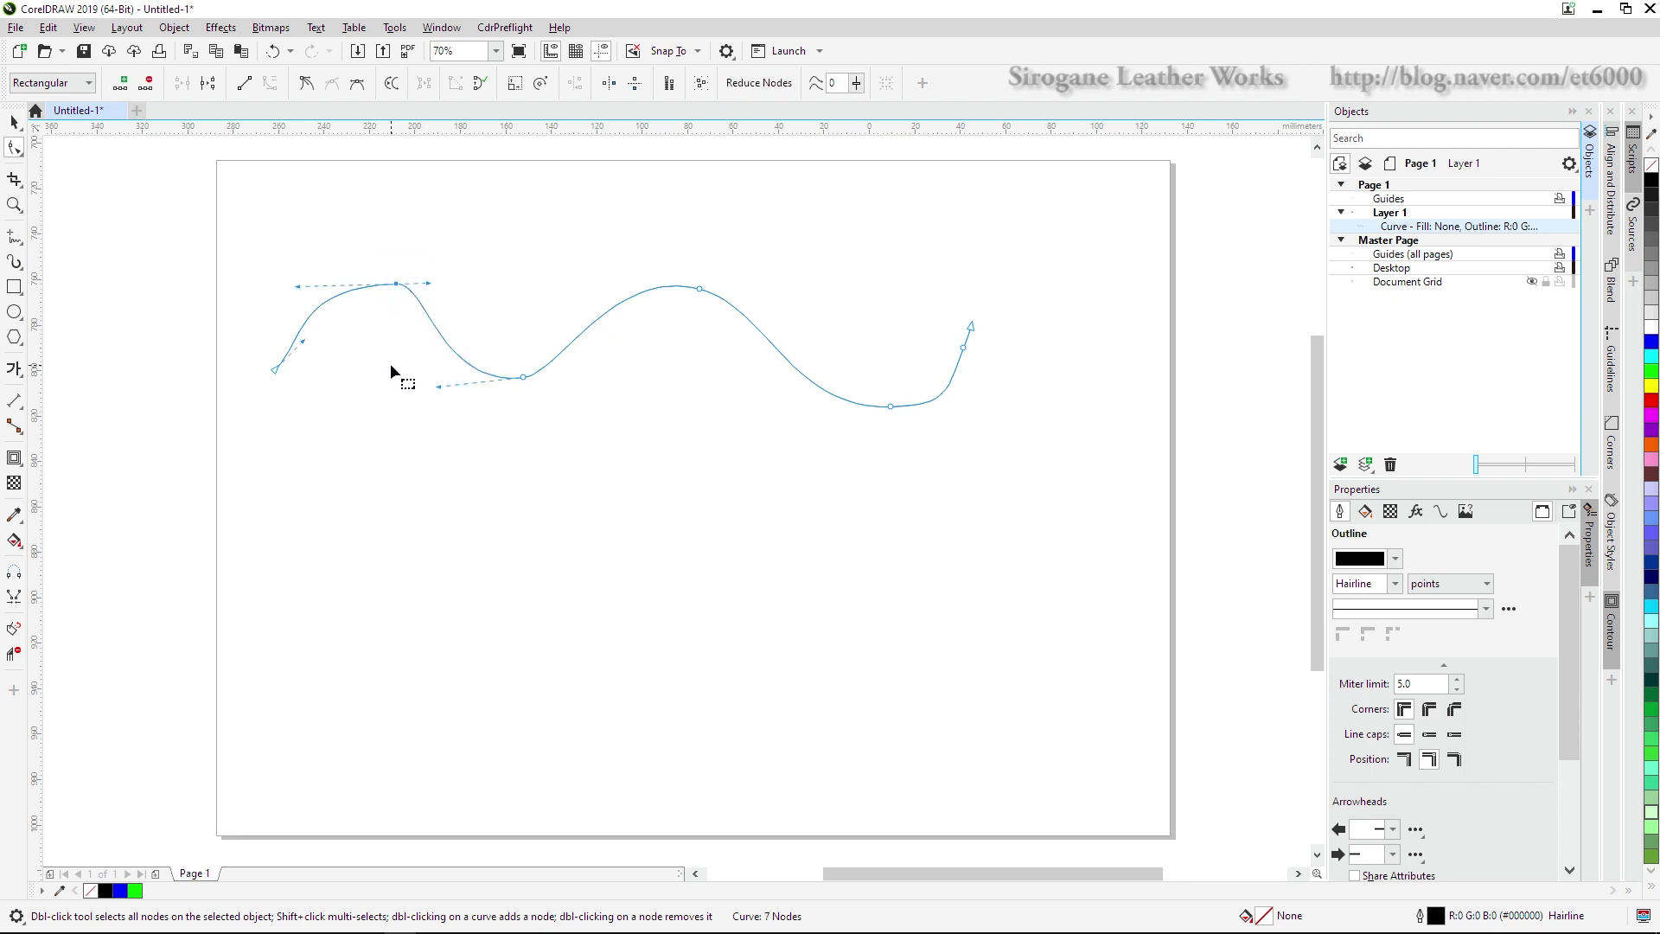
key("Delete")
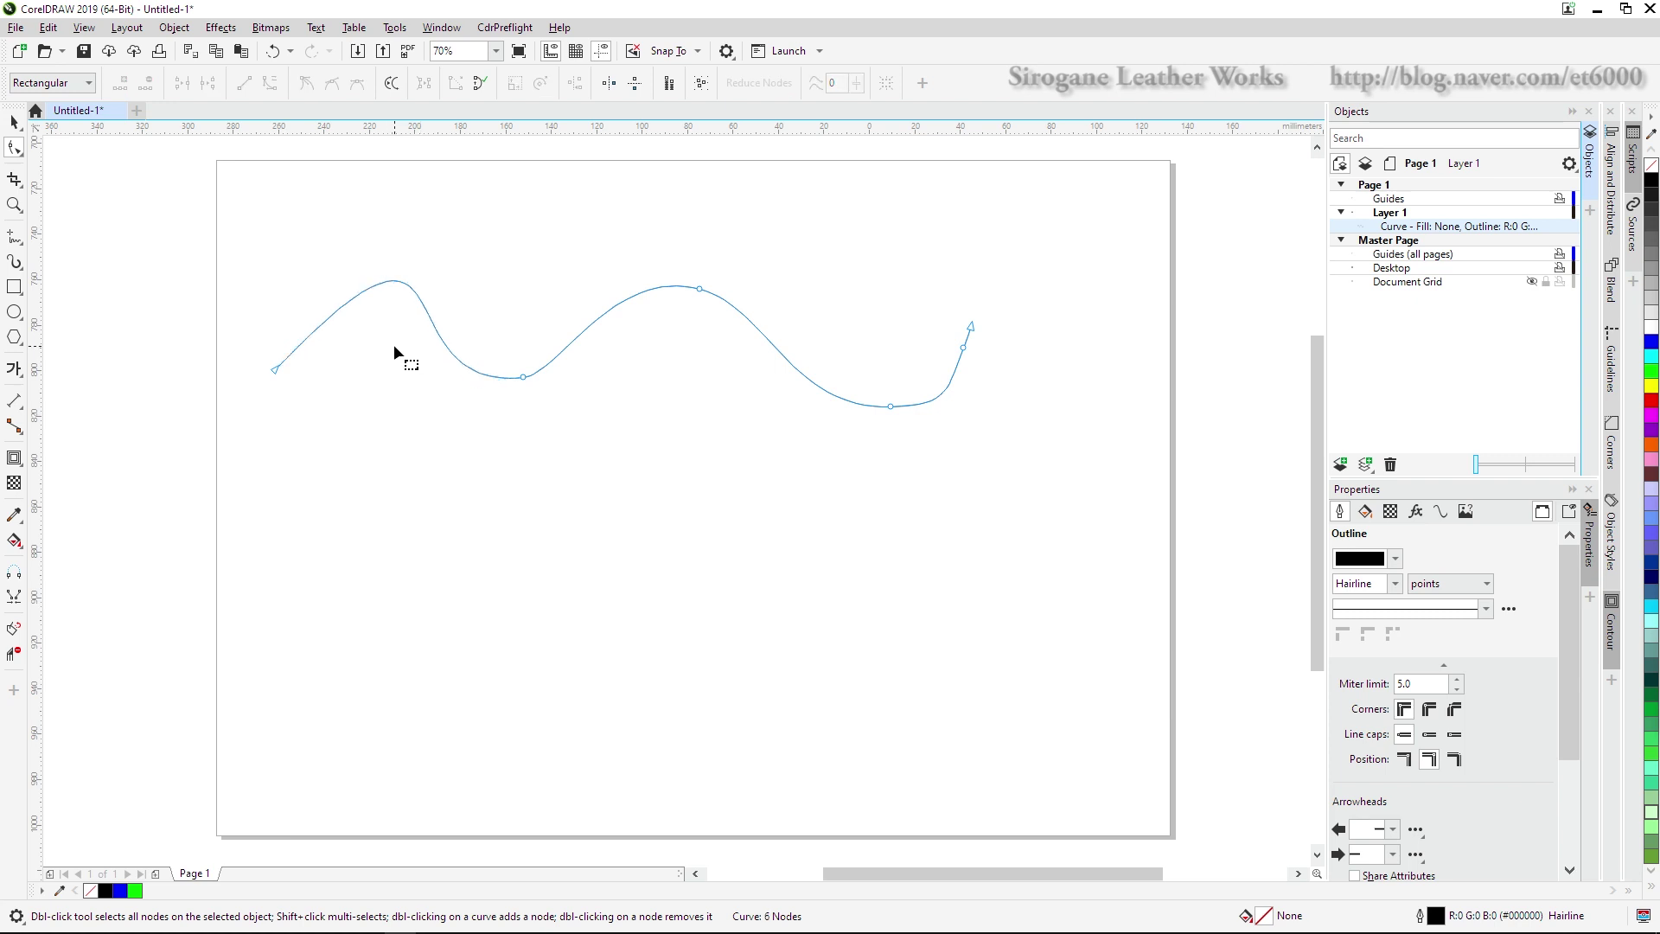
key("ctrl+z")
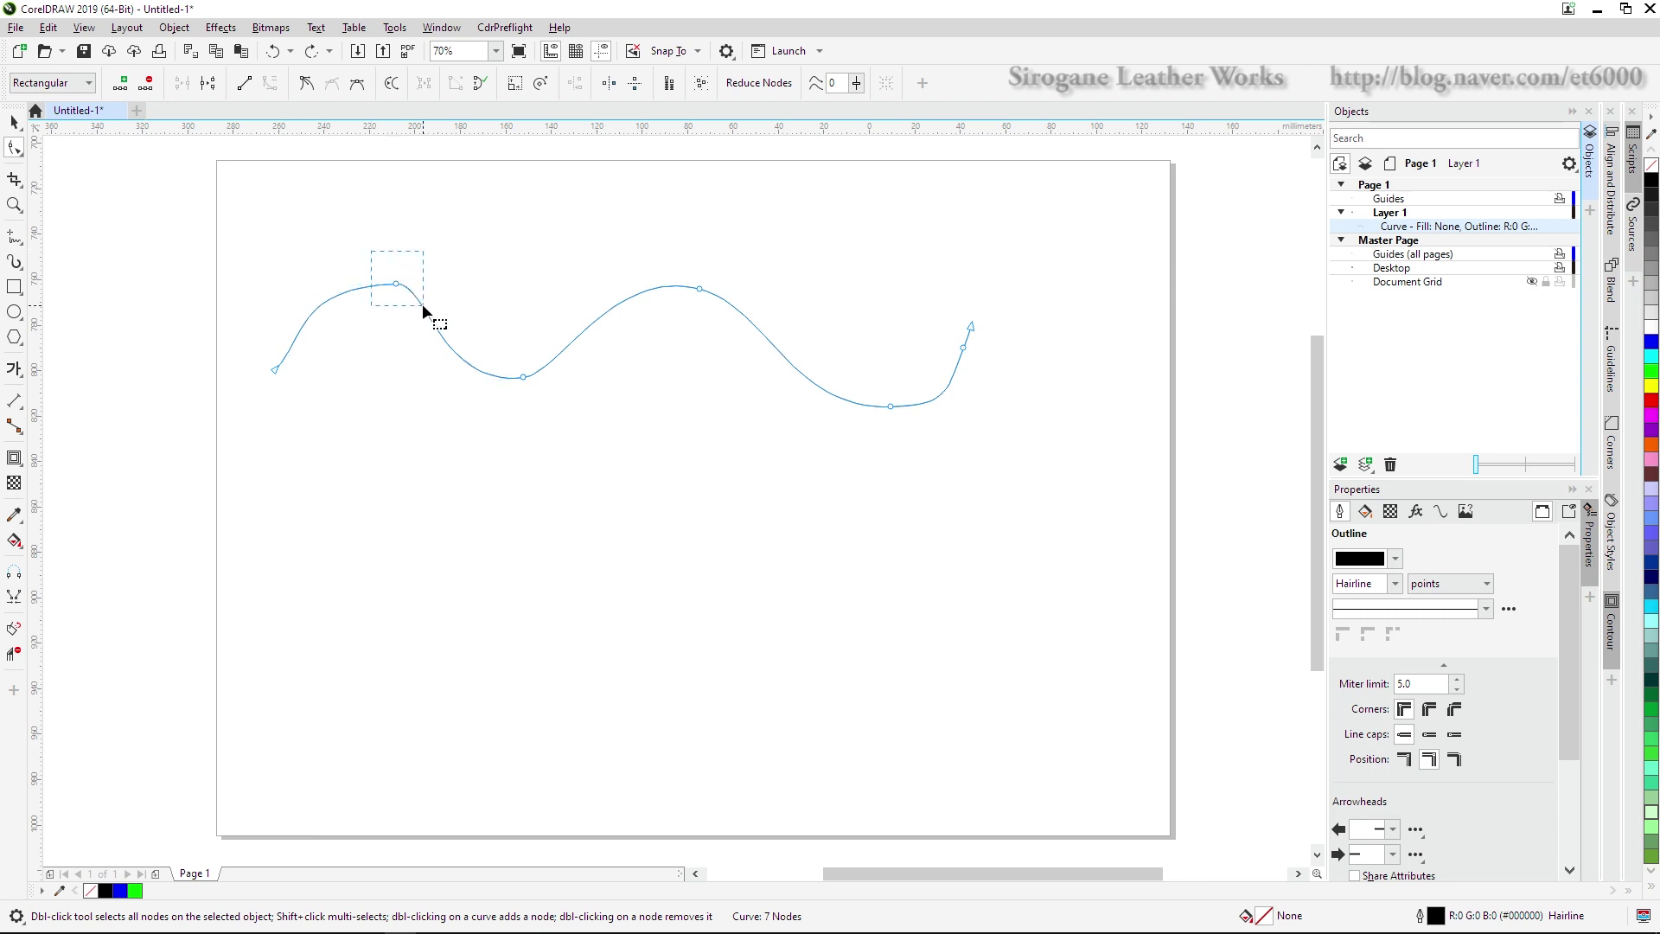
key("Delete")
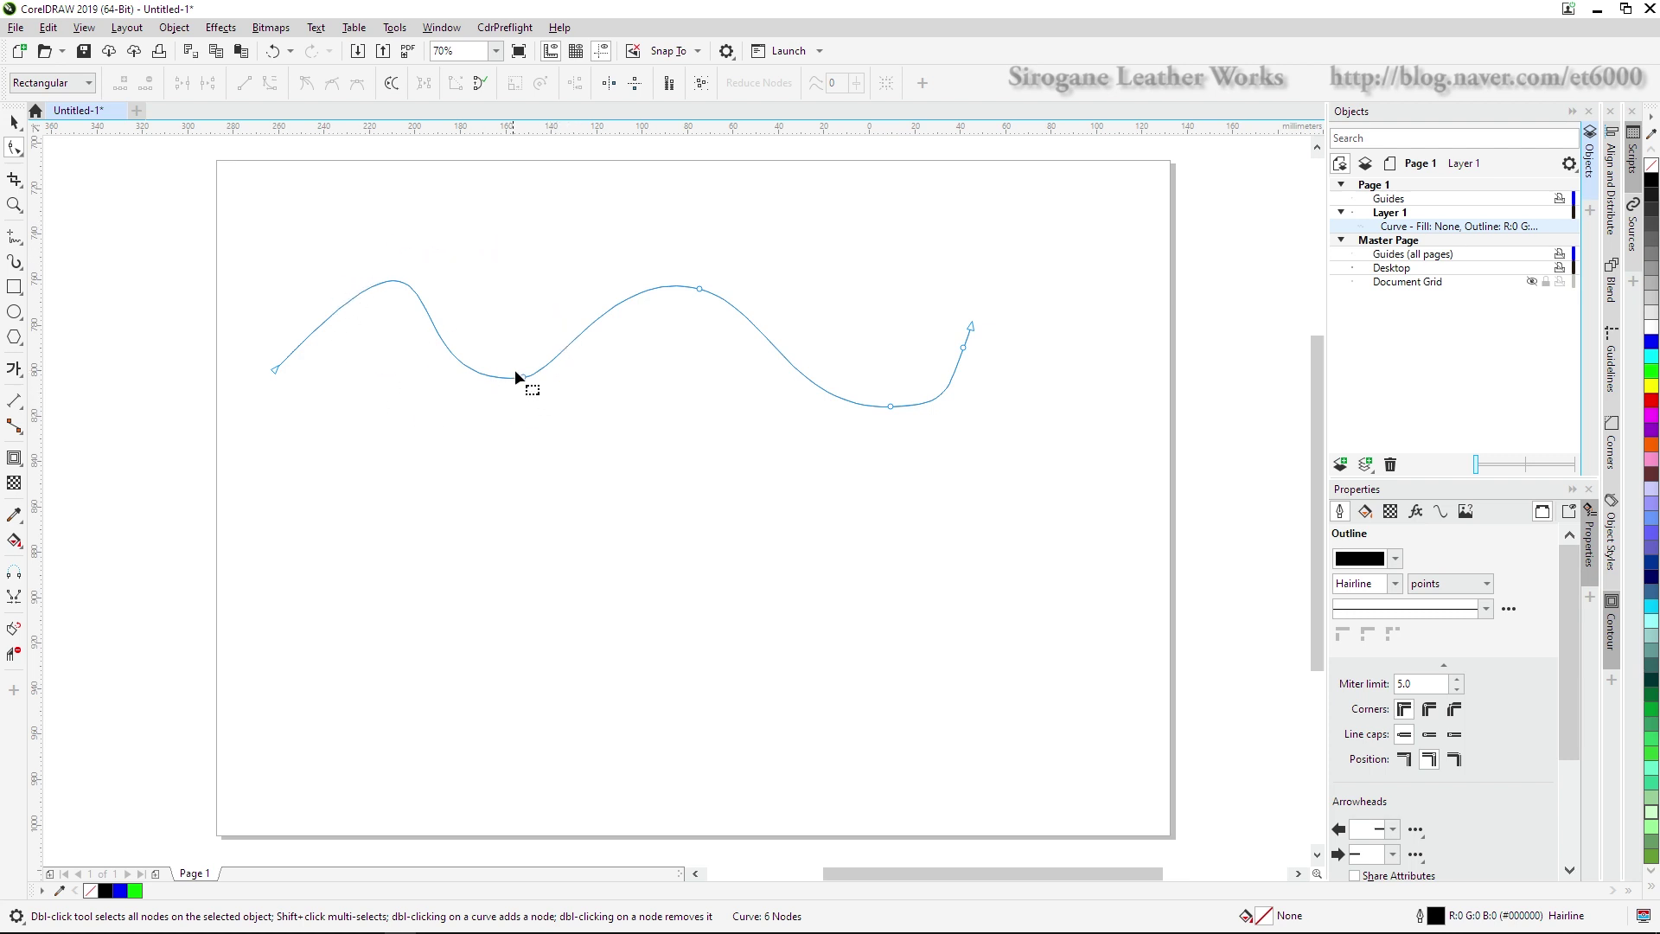
Try deleting the node at the curve's first trough and undo the deletion
left_click_drag(480, 329, 476, 323)
left_click_drag(552, 407, 492, 346)
key("Delete")
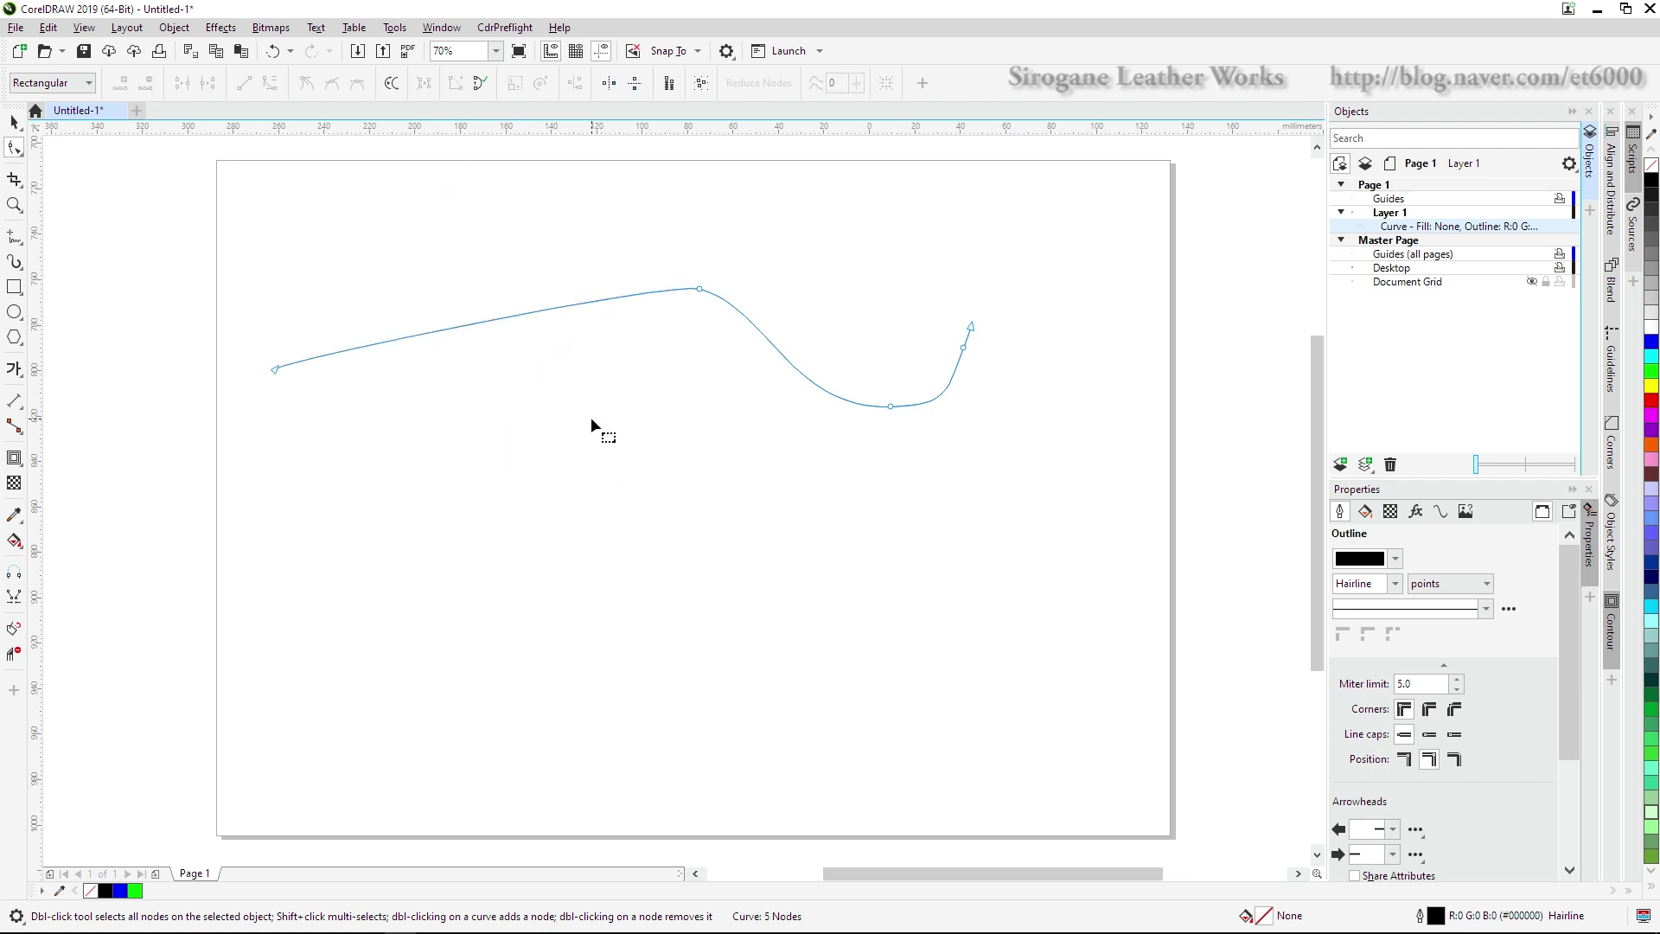
key("ctrl+z")
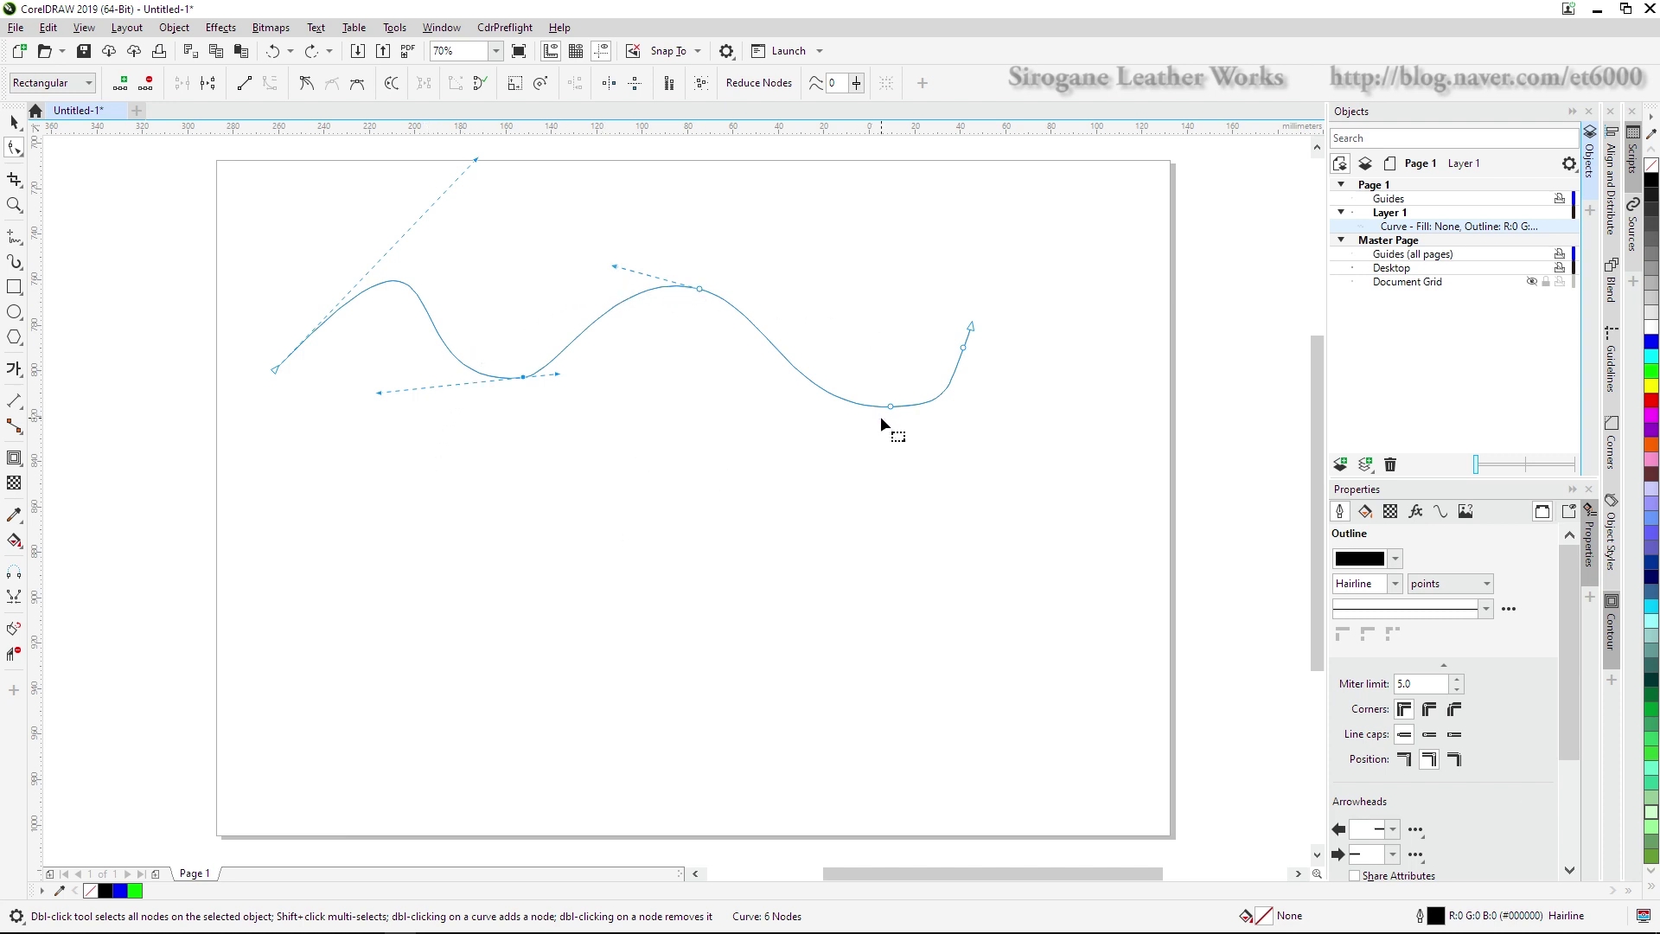
left_click(700, 418)
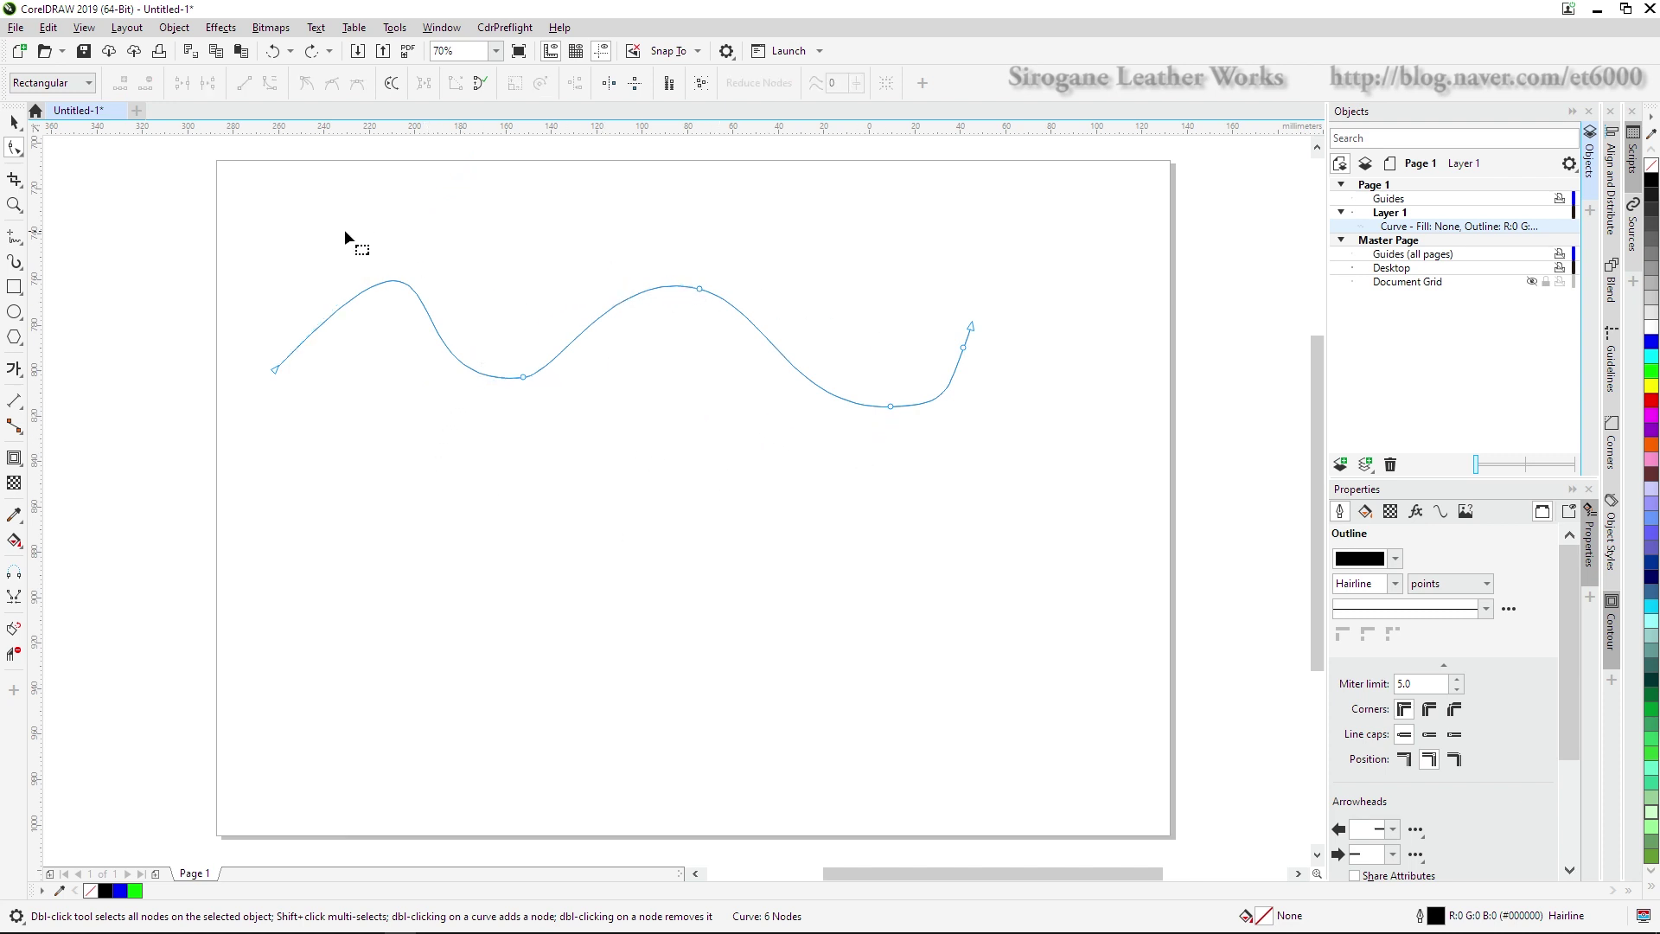
Select all nodes of the curve and add nodes midway between them three times in succession
left_click_drag(554, 258, 1024, 495)
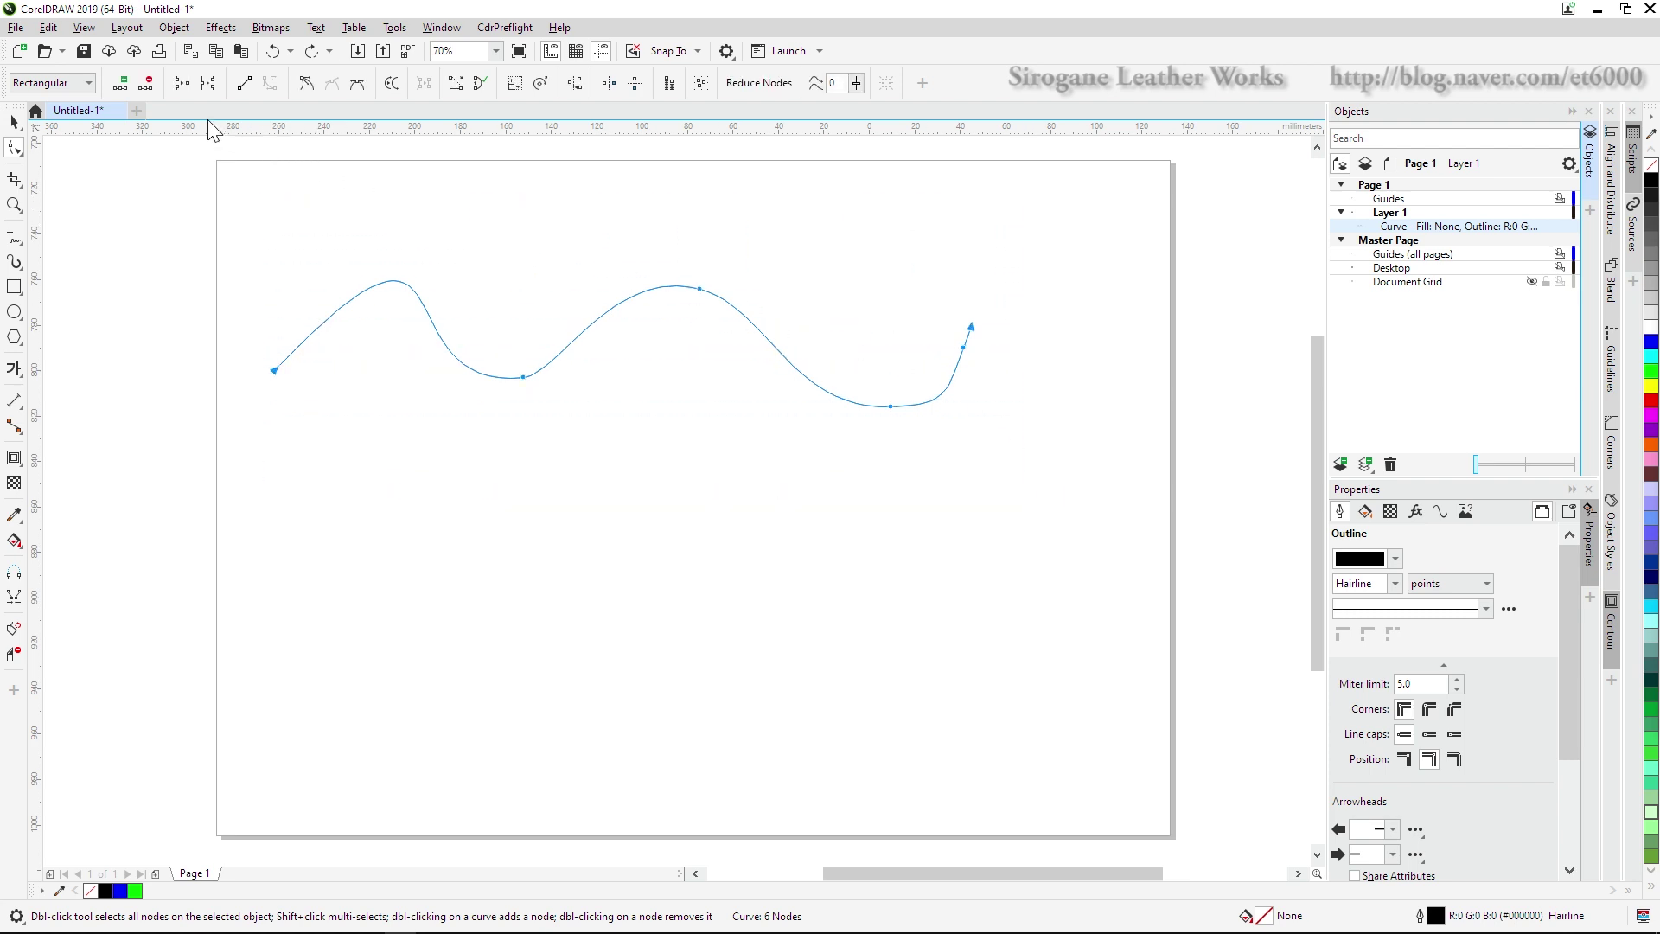
left_click(121, 86)
left_click(121, 86)
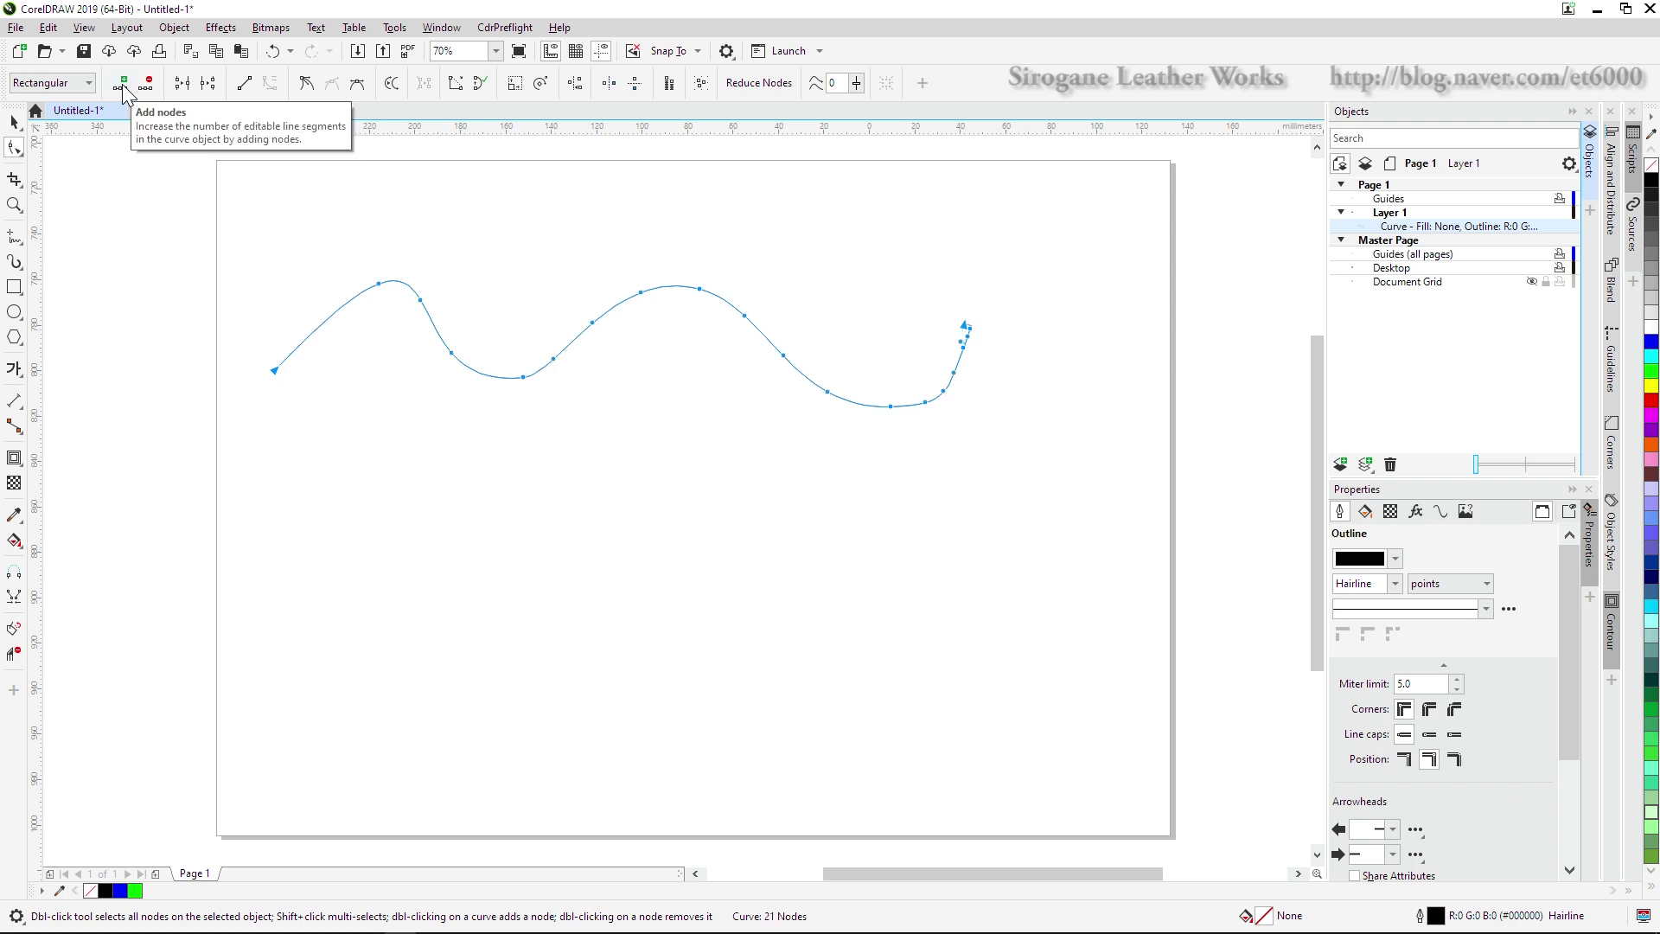
left_click(122, 86)
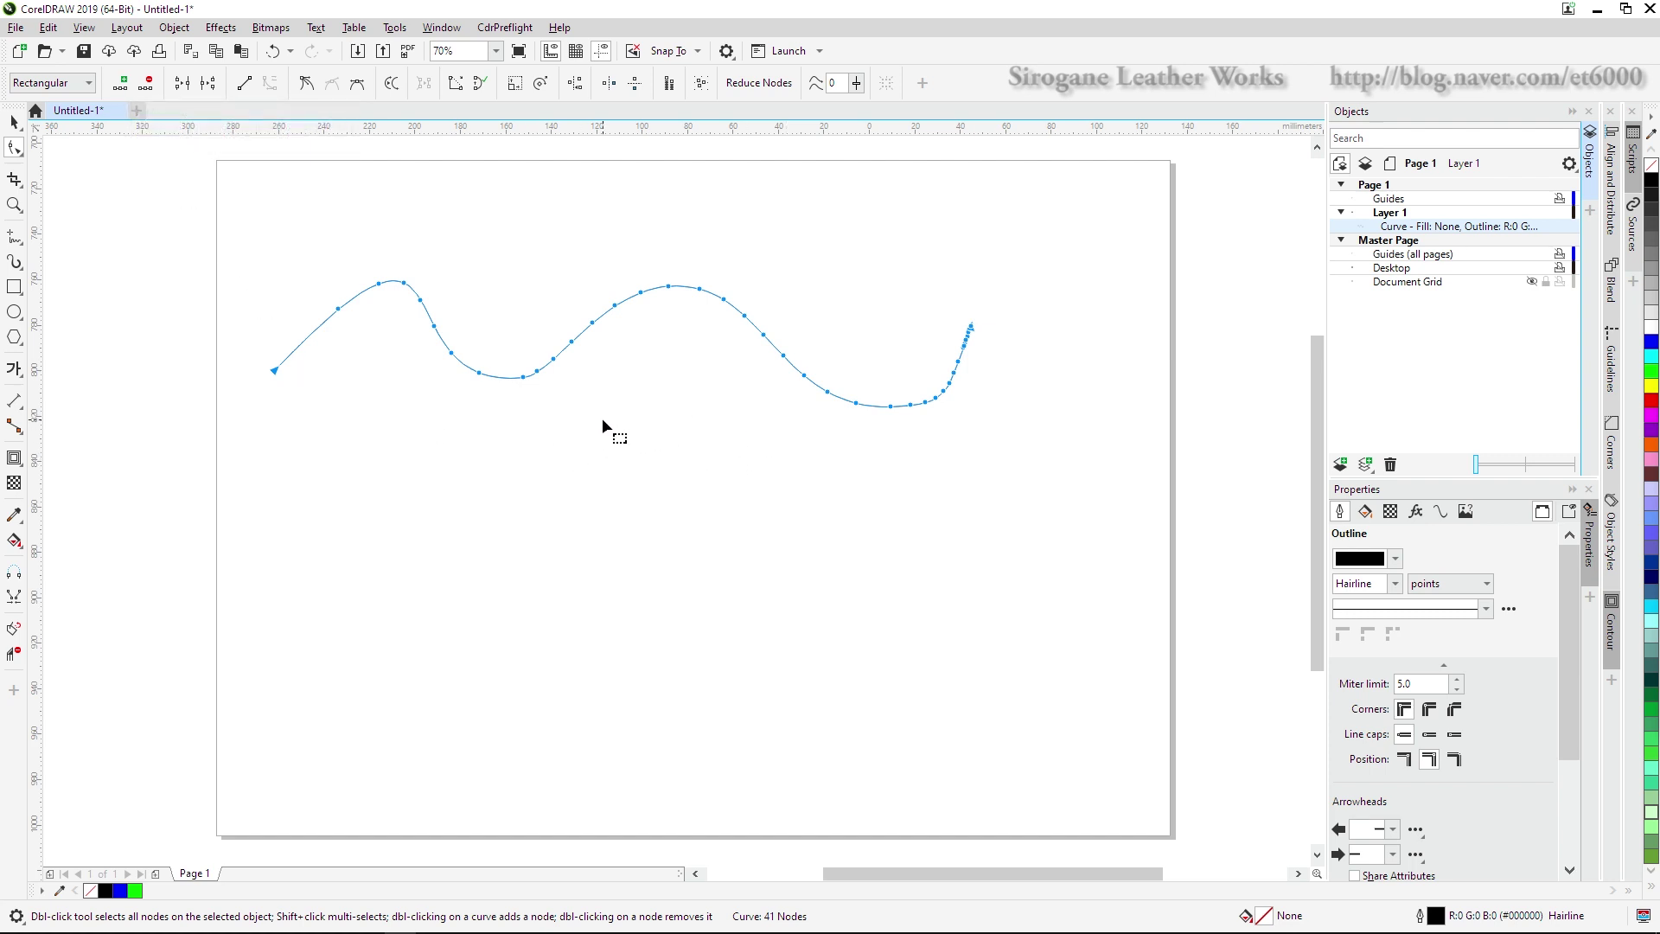
Delete the single node at the bottom of the curve's first trough
left_click(531, 393)
left_click(519, 374)
key("Delete")
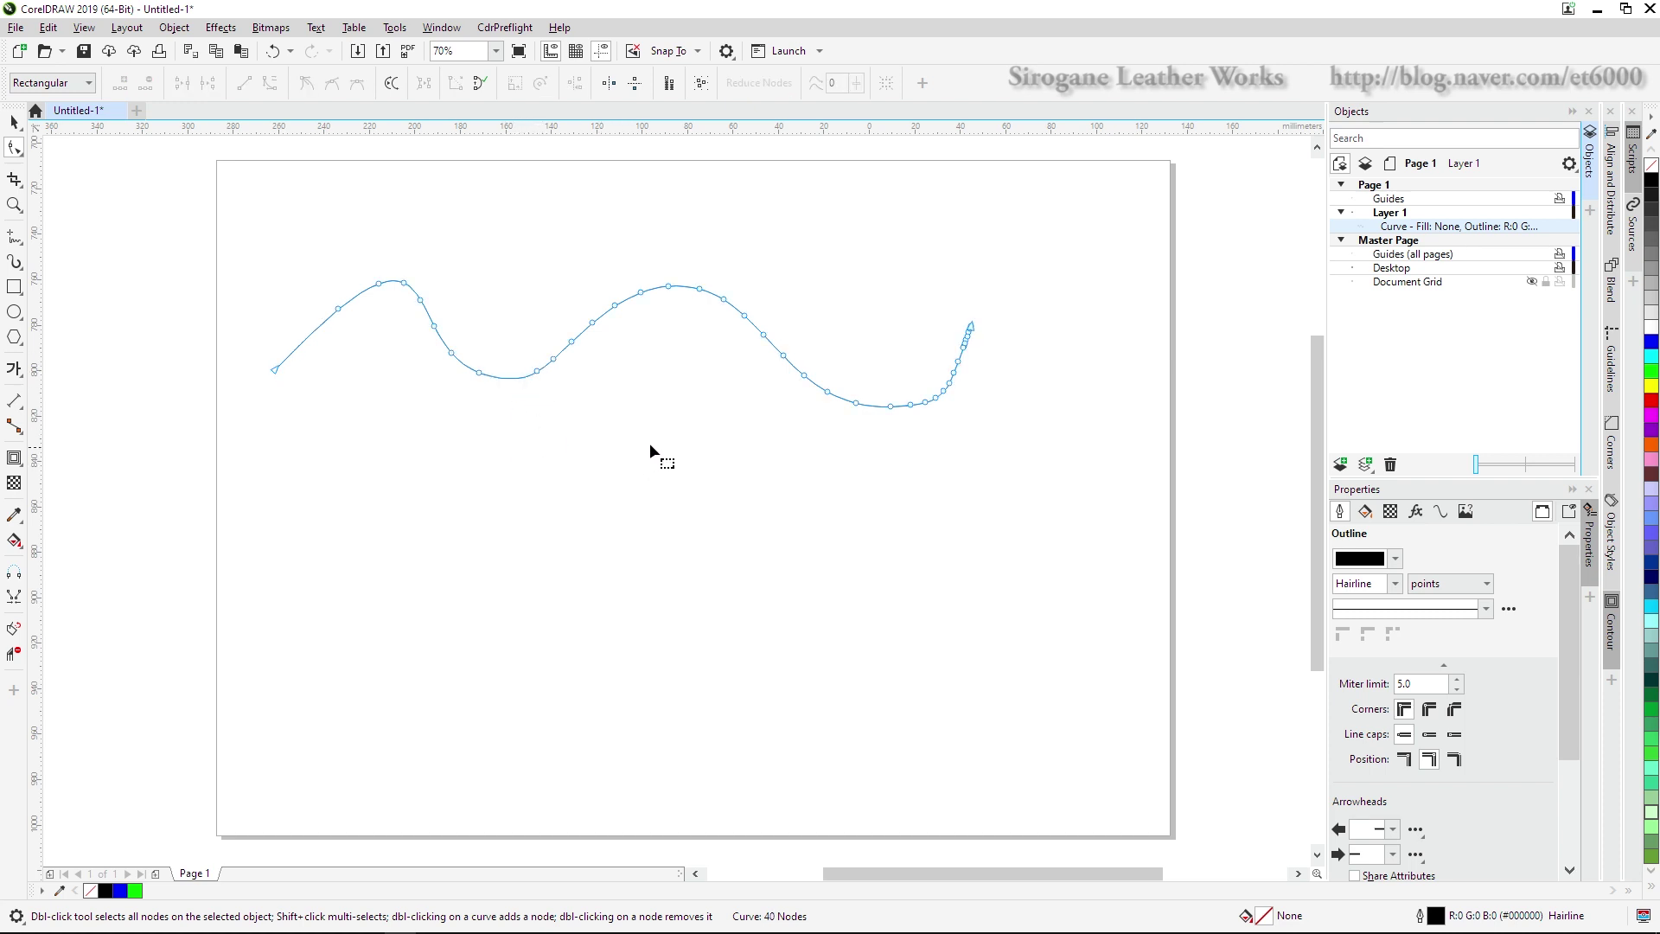
Delete three nodes on the steep rise near the curve's right end and one on the slope before the first trough
scroll(970, 353, "up", 5)
scroll(896, 317, "up", 3)
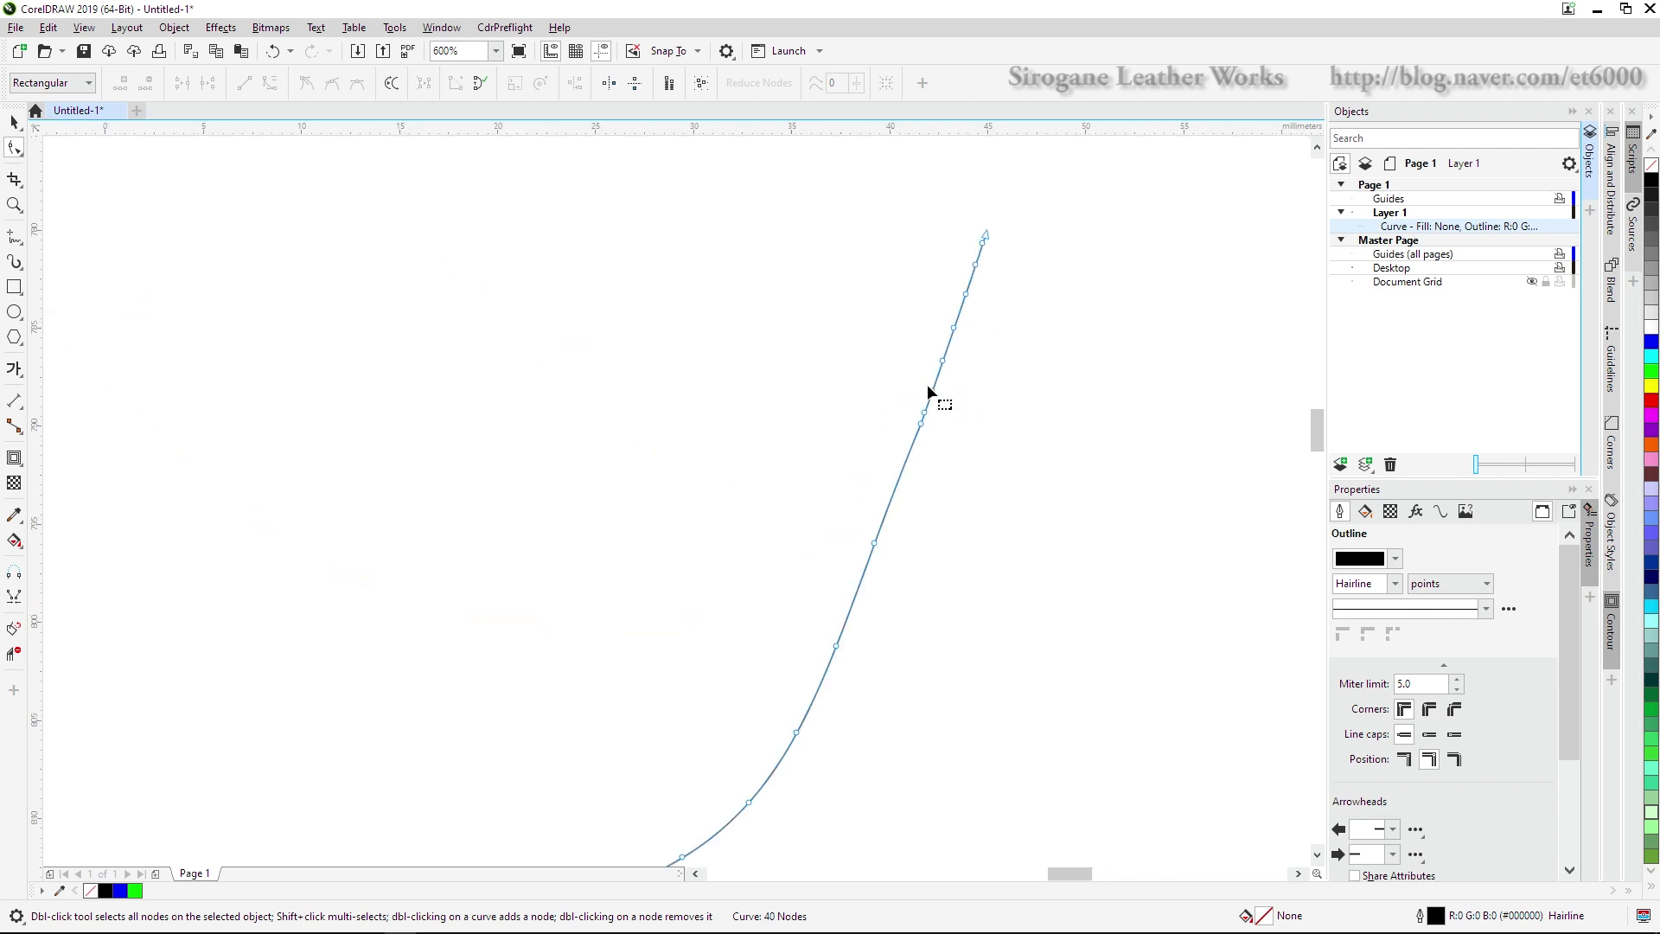
left_click_drag(905, 401, 906, 403)
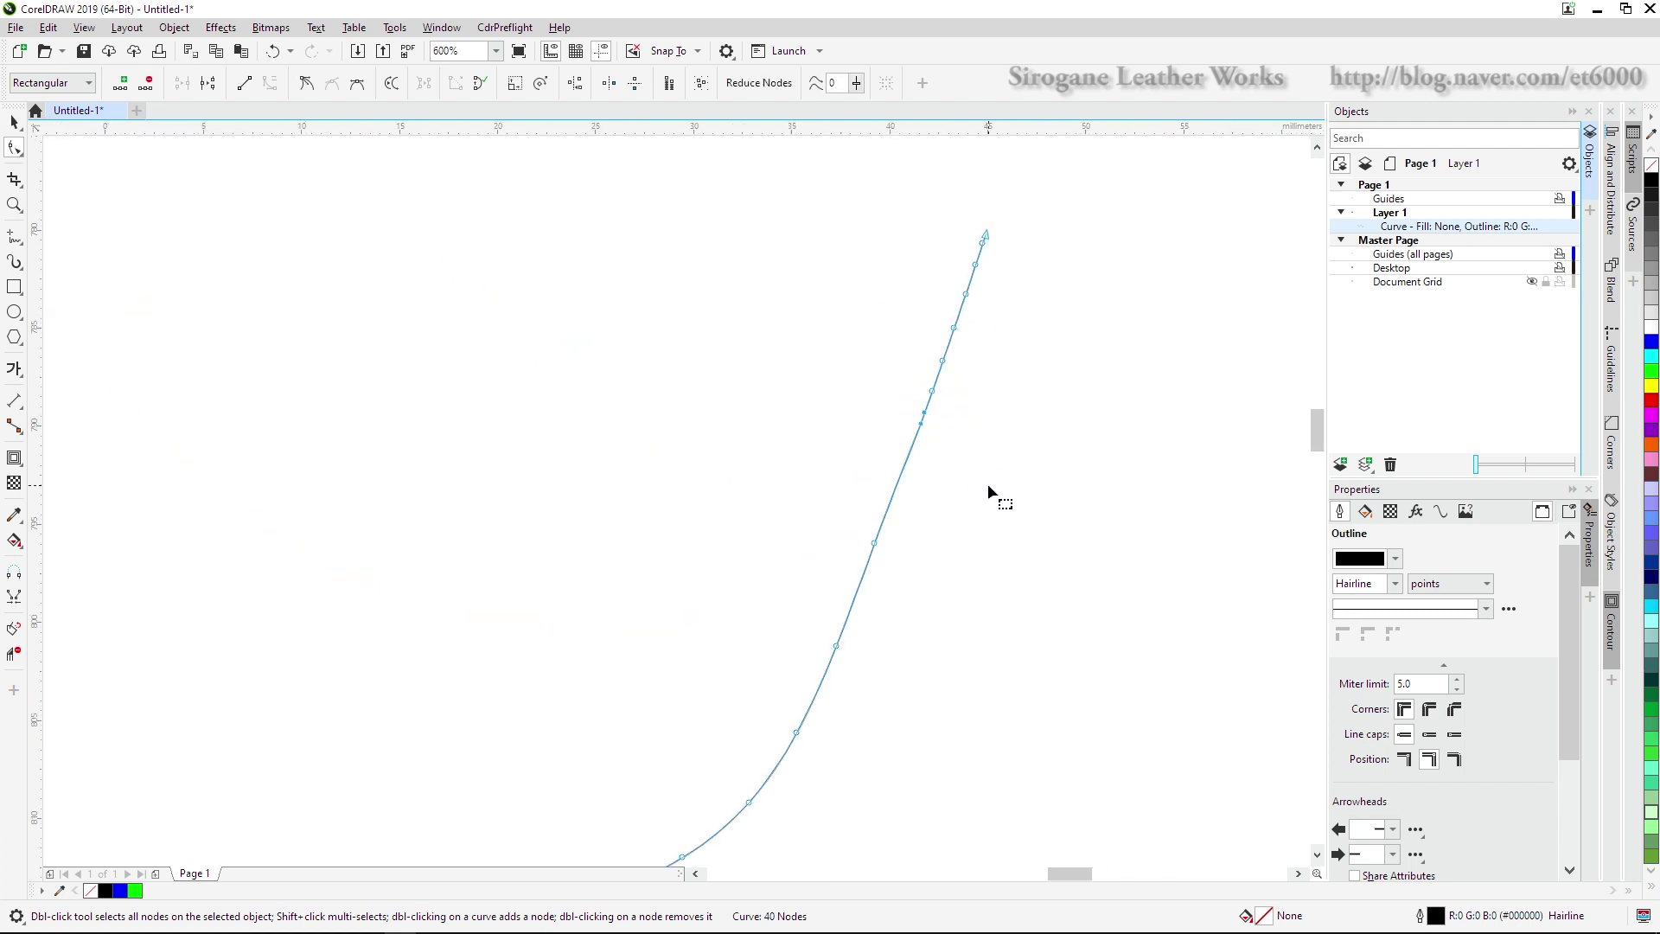
key("Delete")
key("Delete")
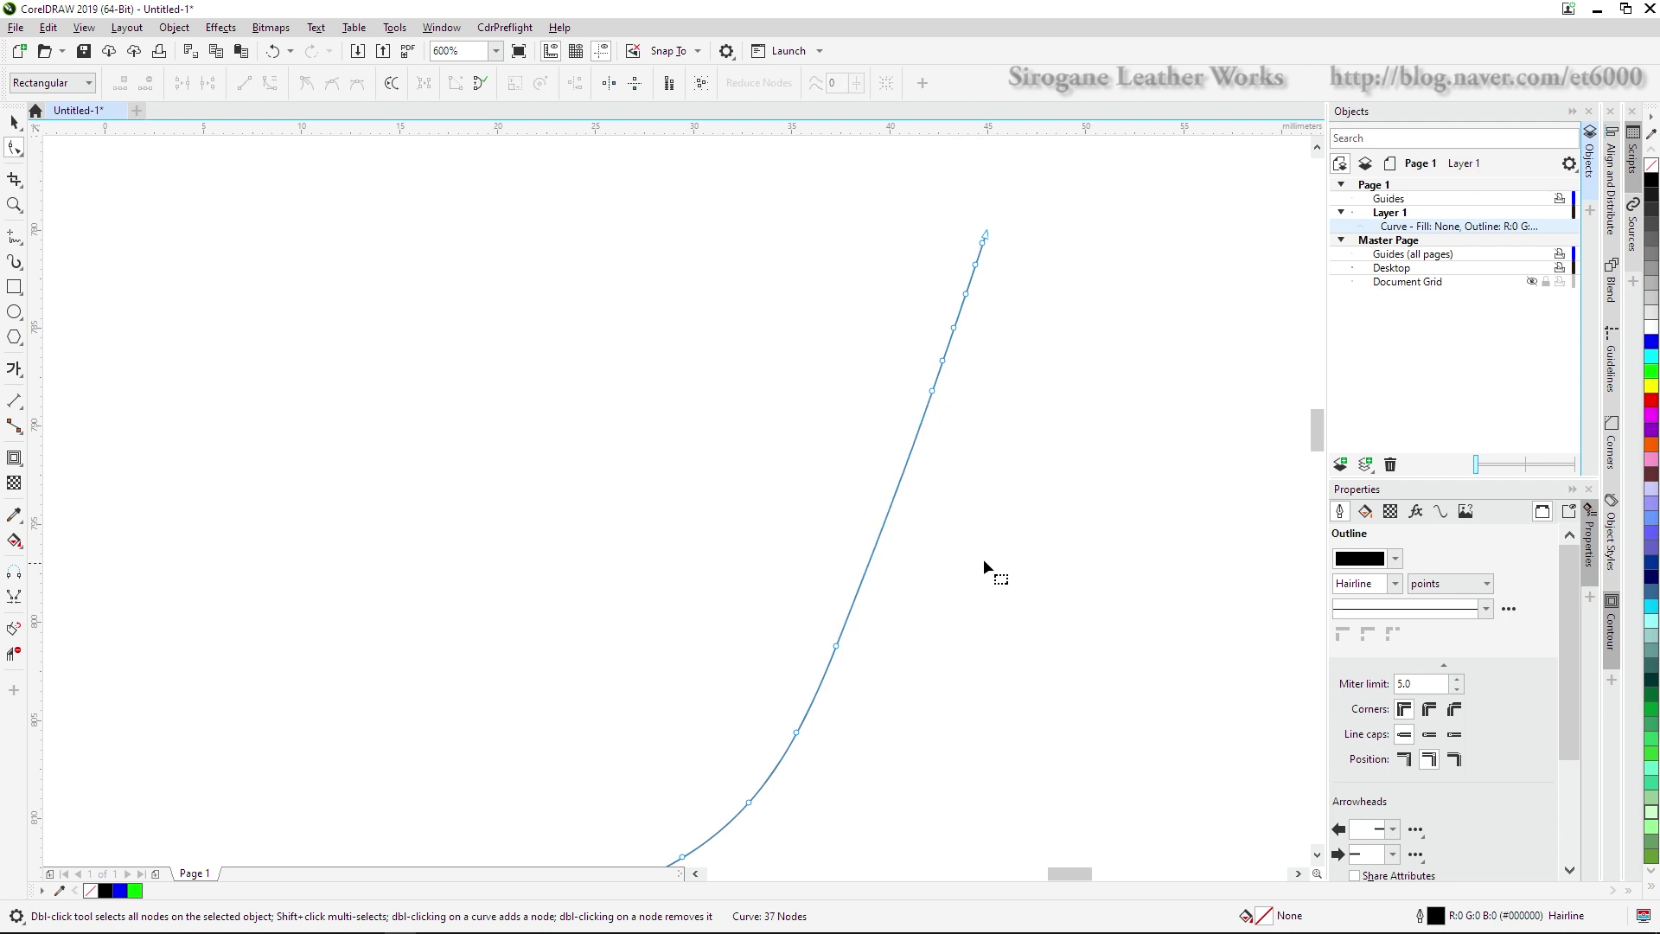
scroll(984, 558, "down", 4)
scroll(749, 632, "down", 2)
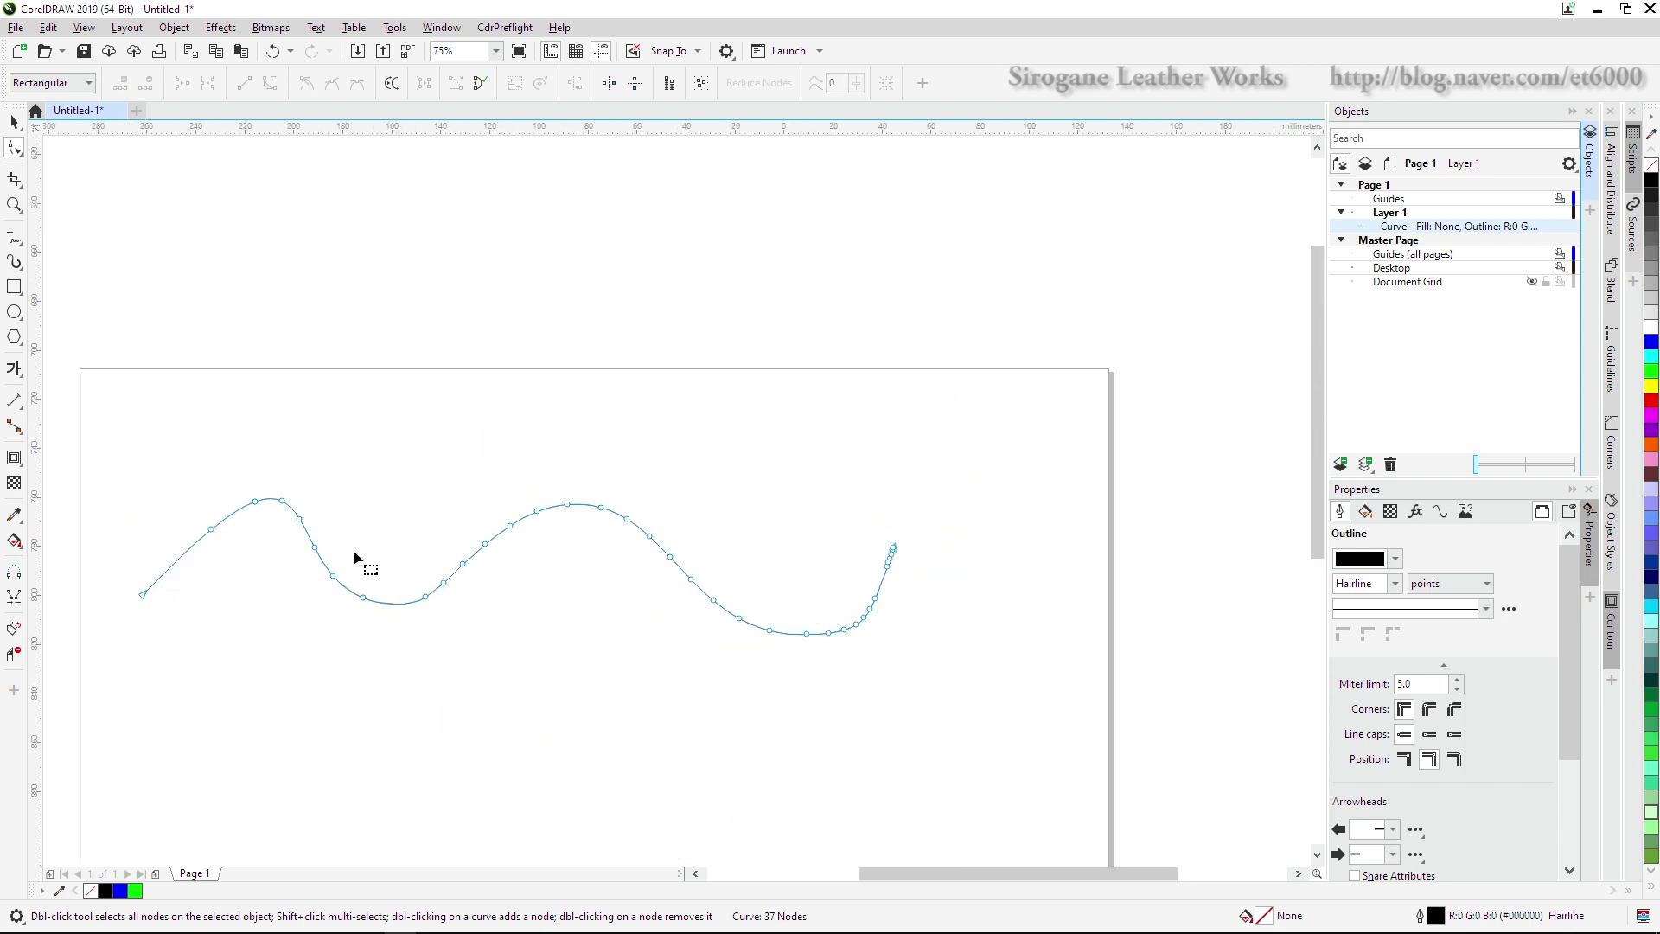
left_click_drag(324, 588, 351, 567)
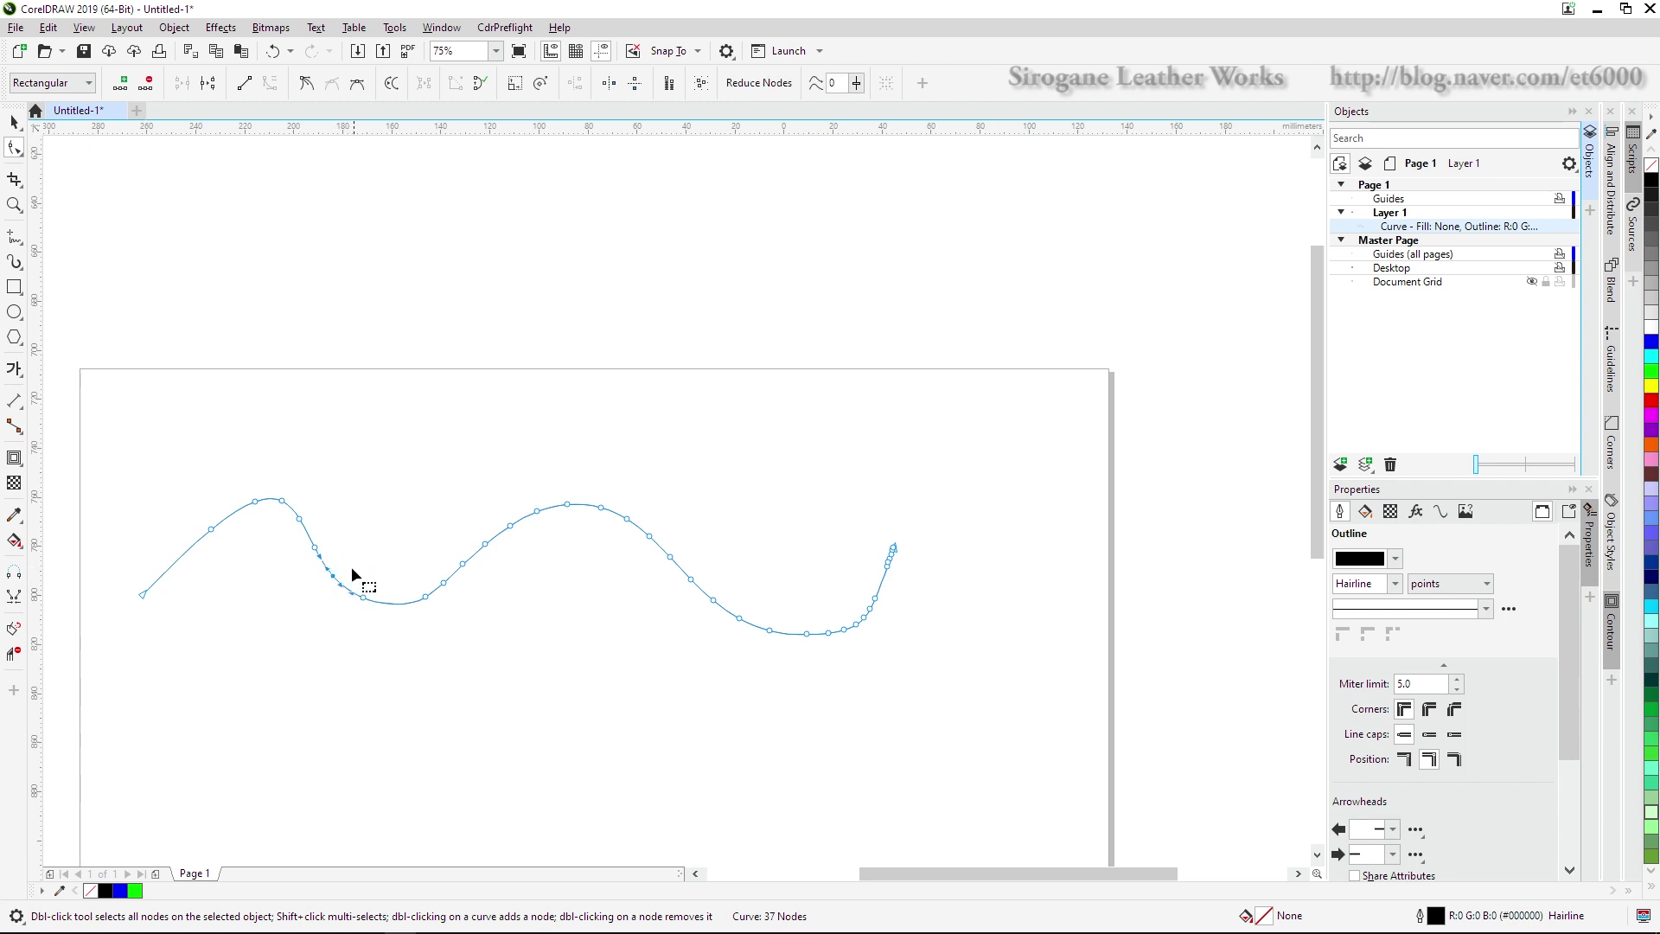
key("Delete")
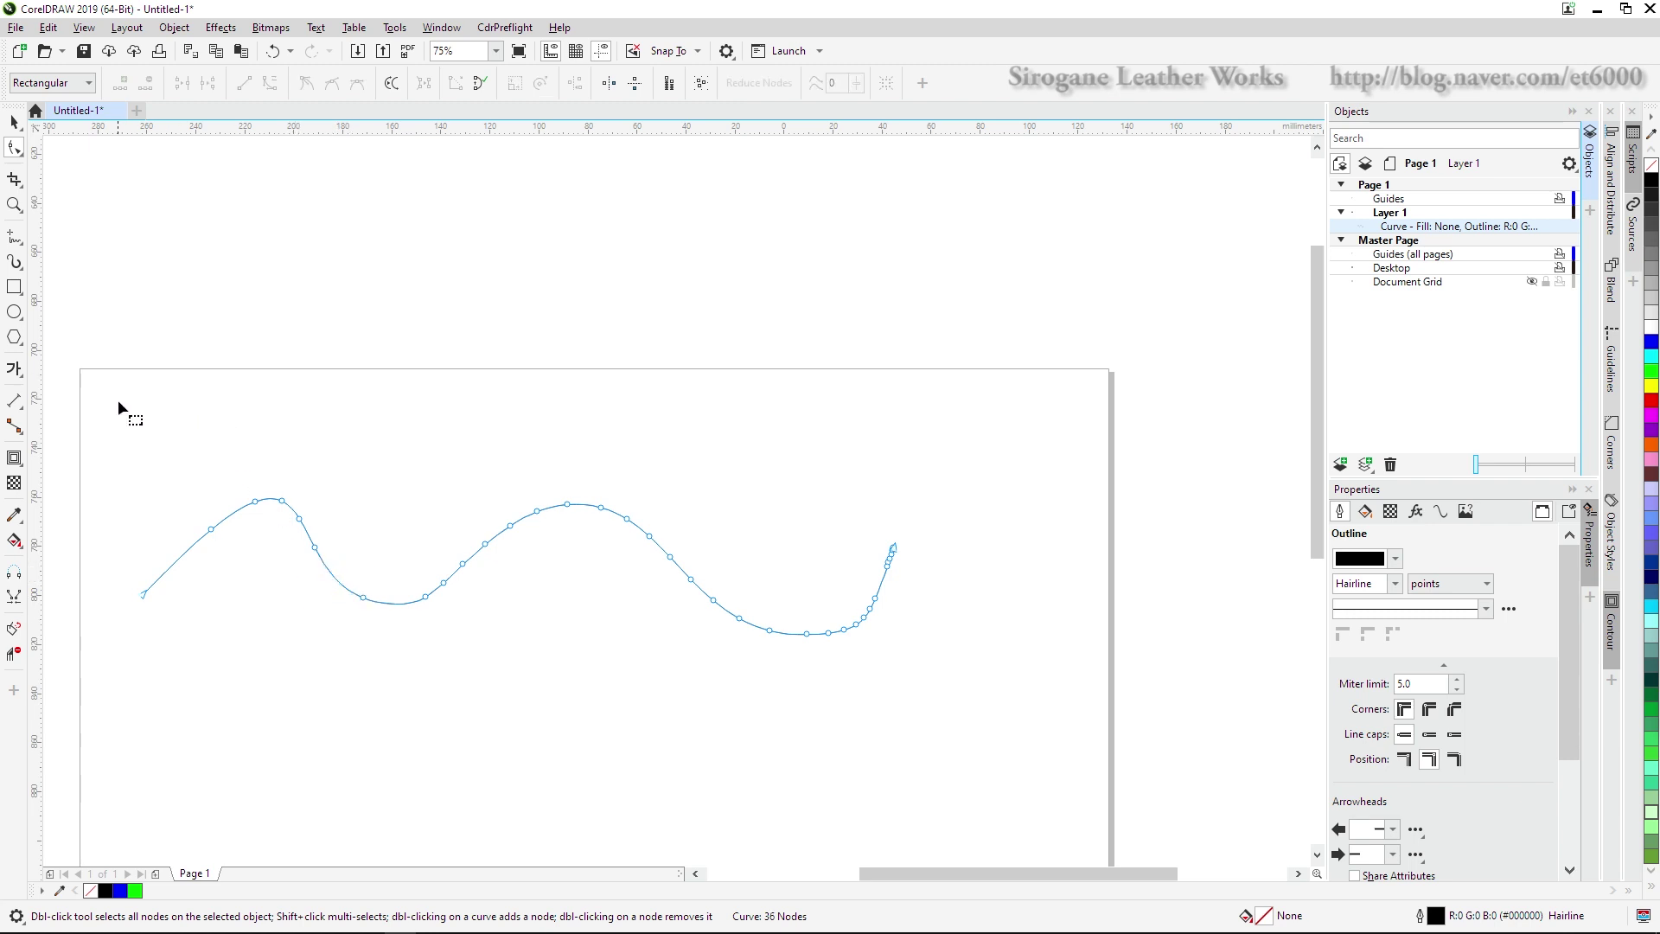
Select all nodes of the curve and simplify it automatically with Reduce Nodes
left_click_drag(117, 399, 977, 744)
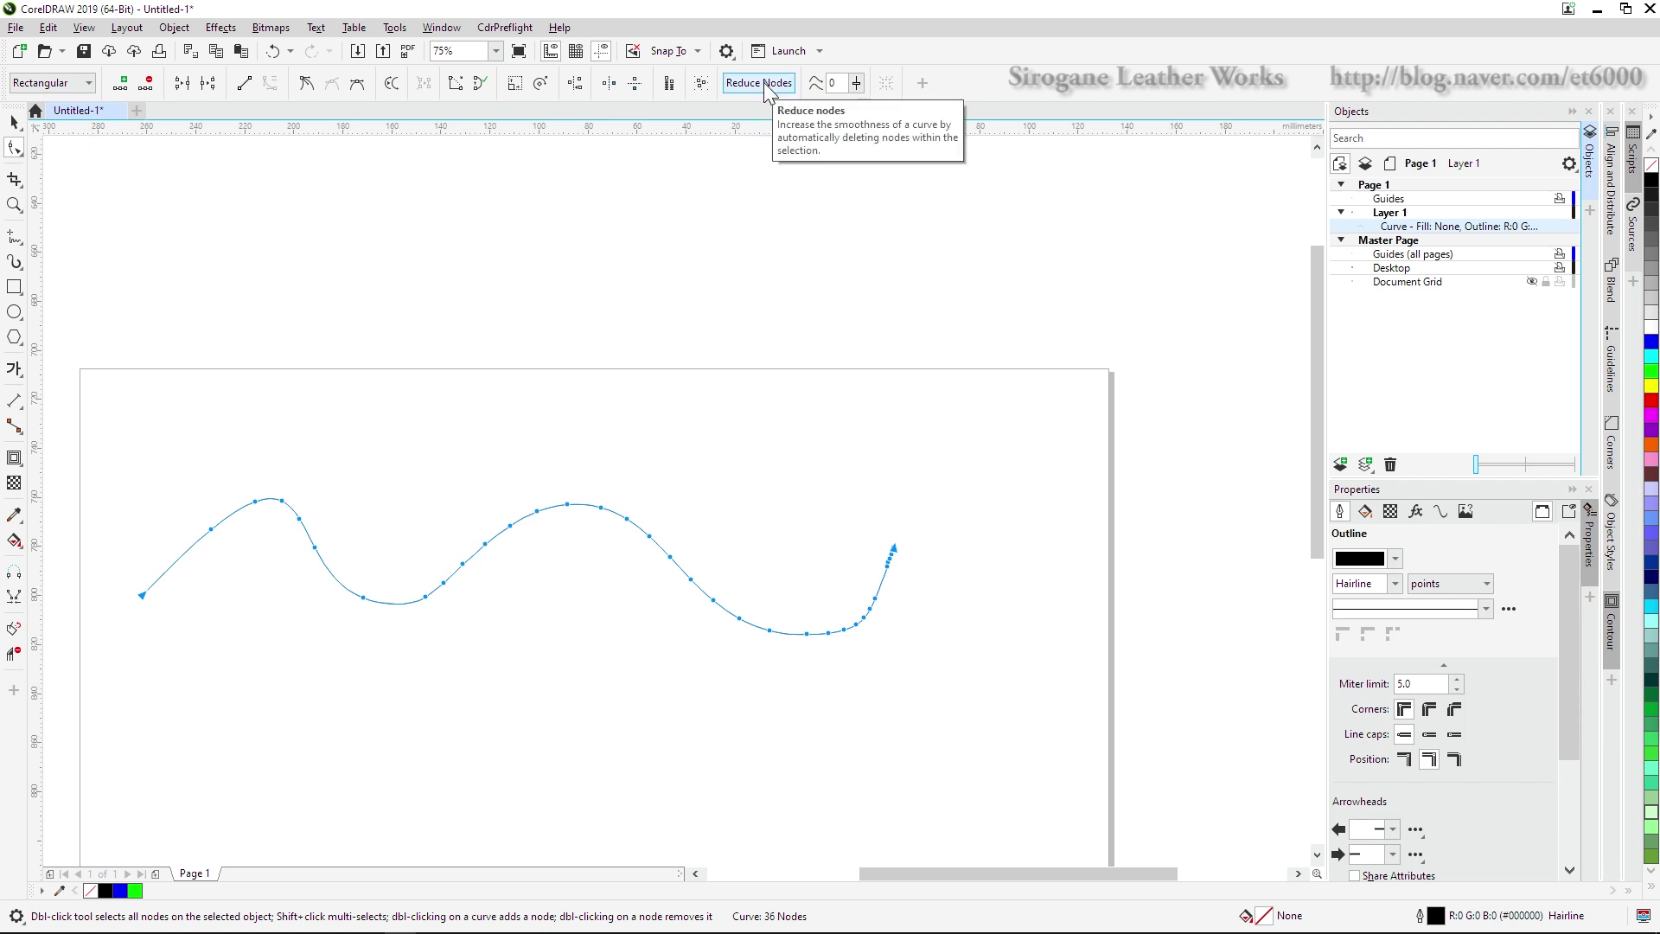
scroll(766, 343, "down", 1)
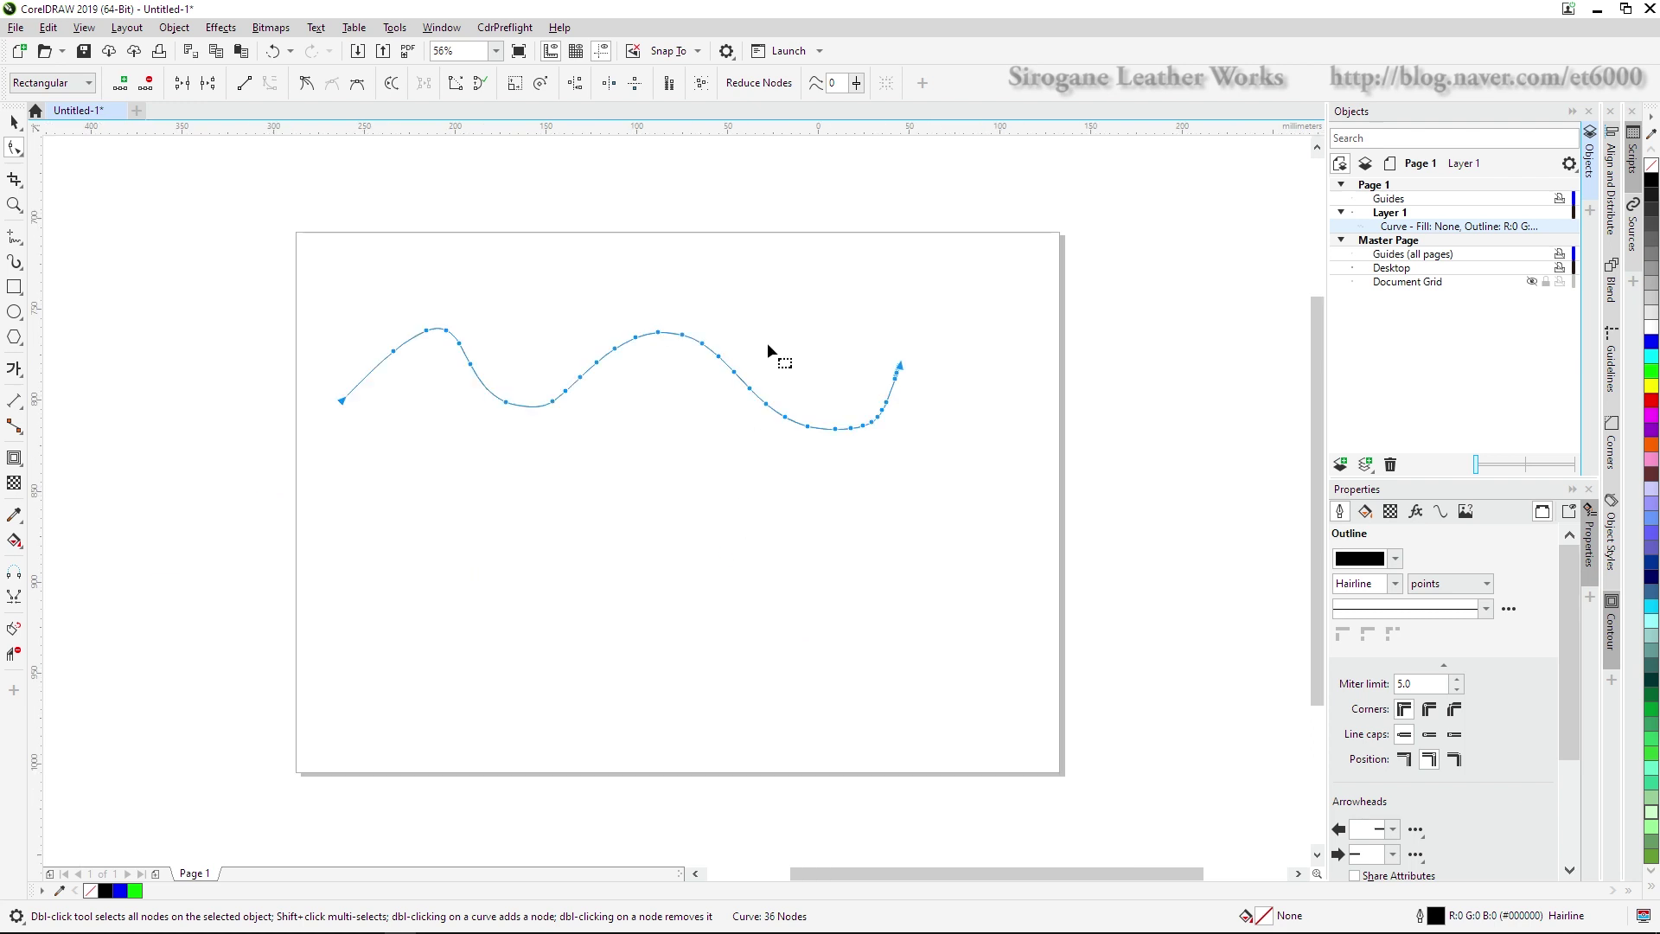
scroll(634, 324, "up", 2)
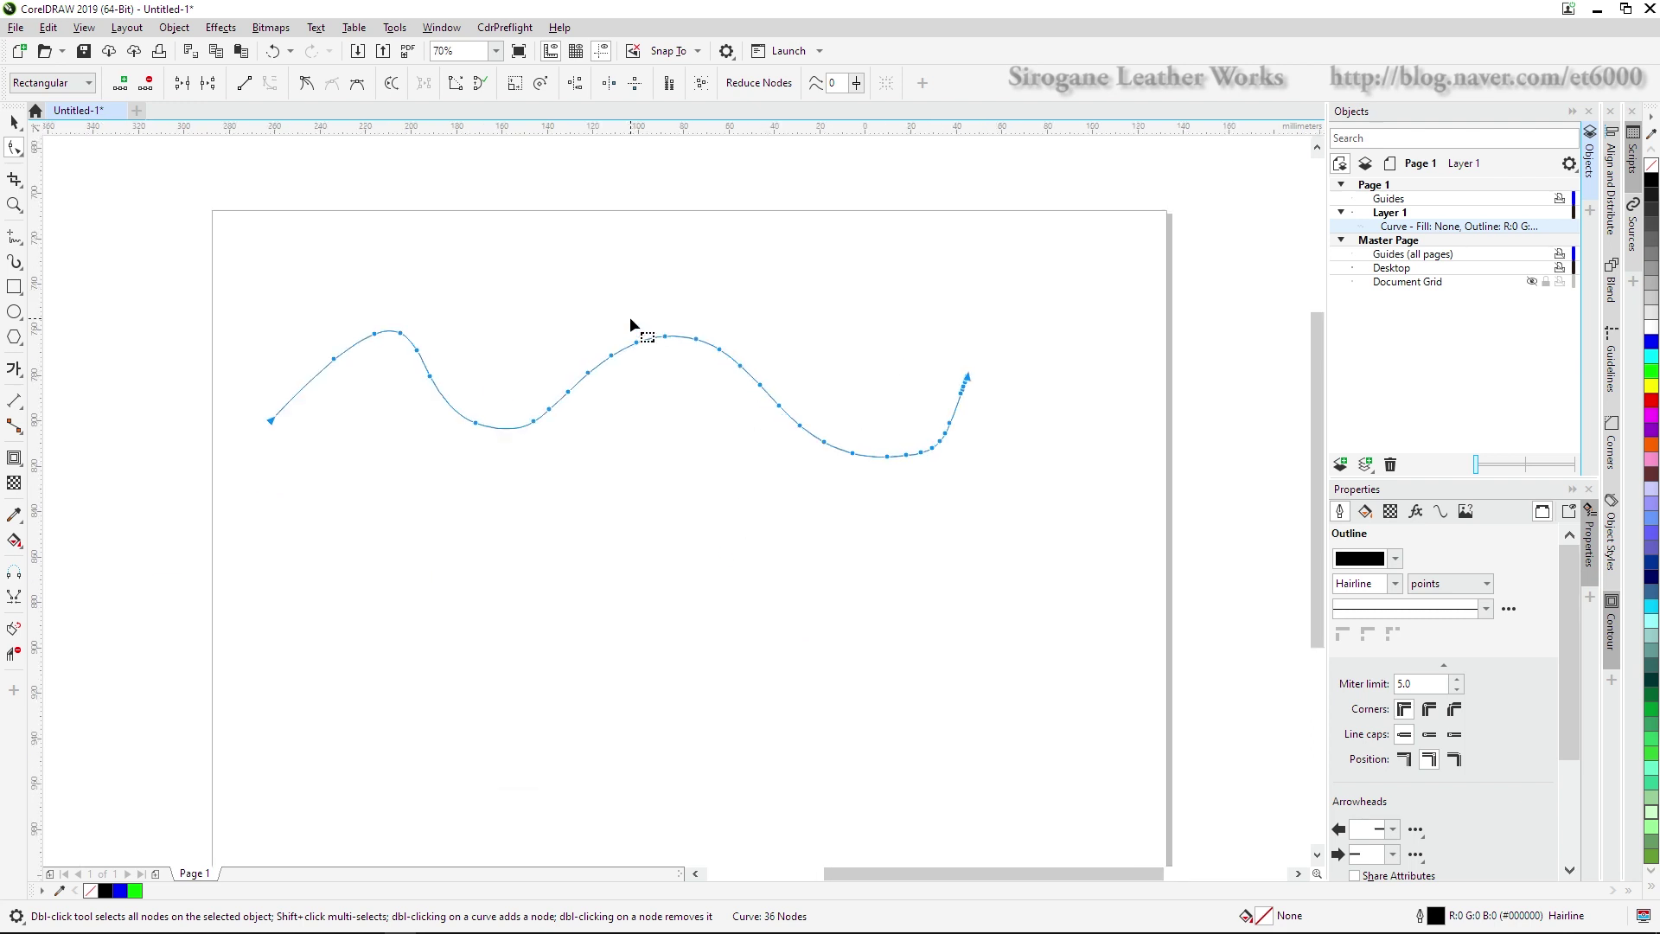
left_click_drag(153, 208, 598, 445)
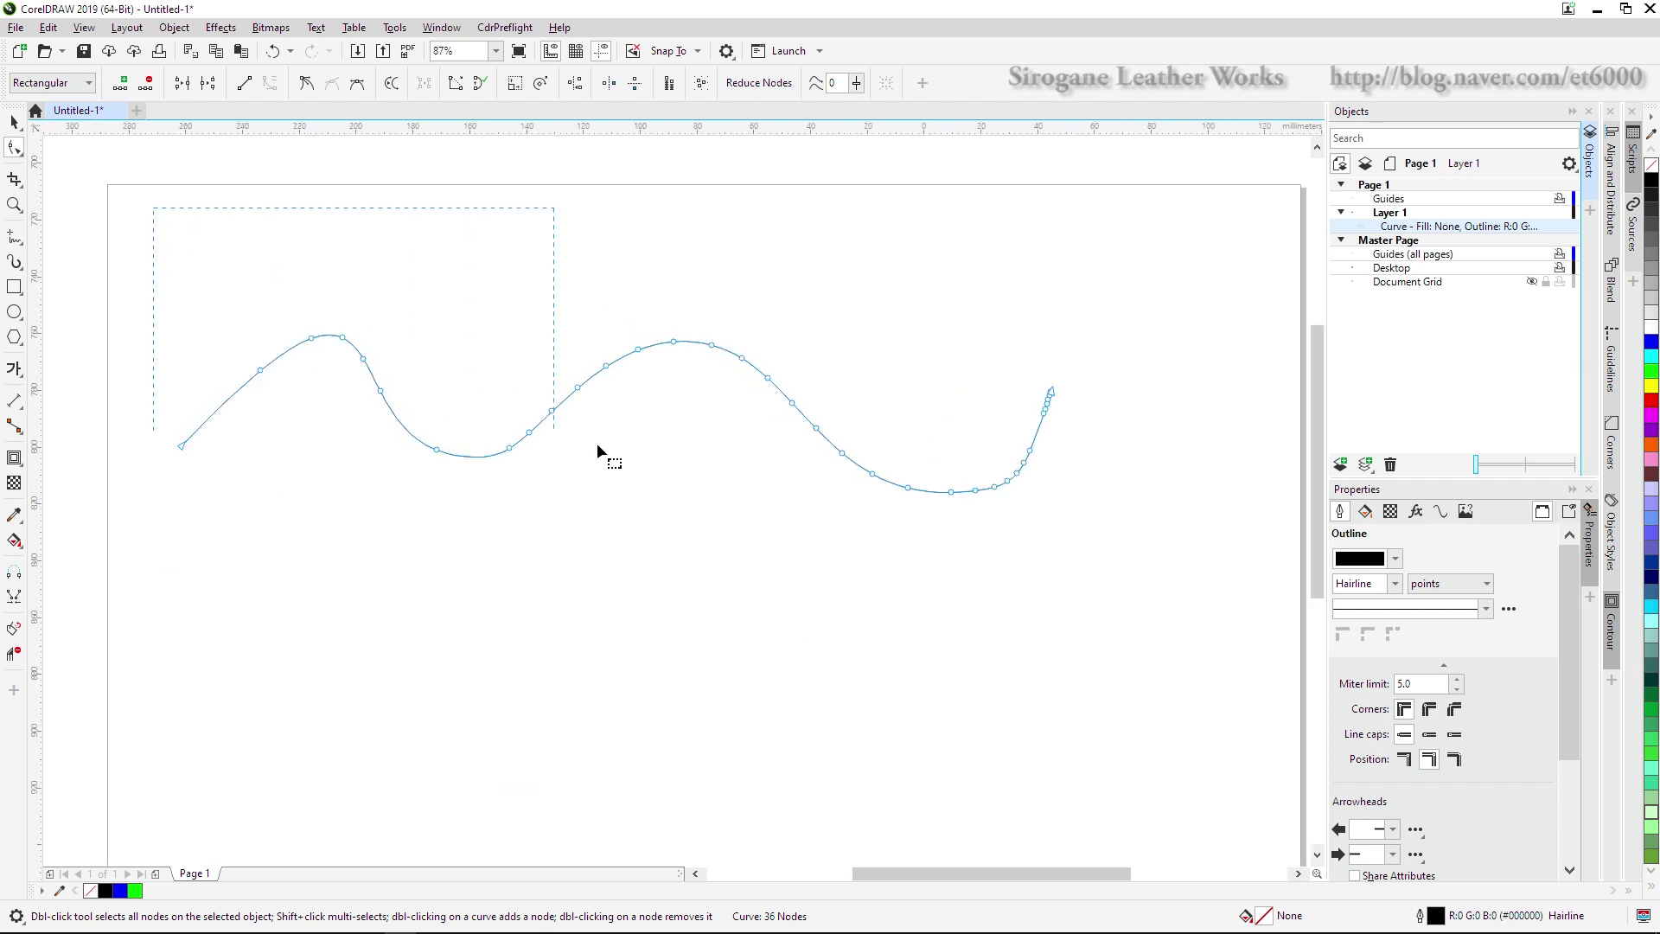
left_click_drag(1133, 576, 1132, 577)
left_click(764, 85)
left_click(756, 90)
left_click(537, 476)
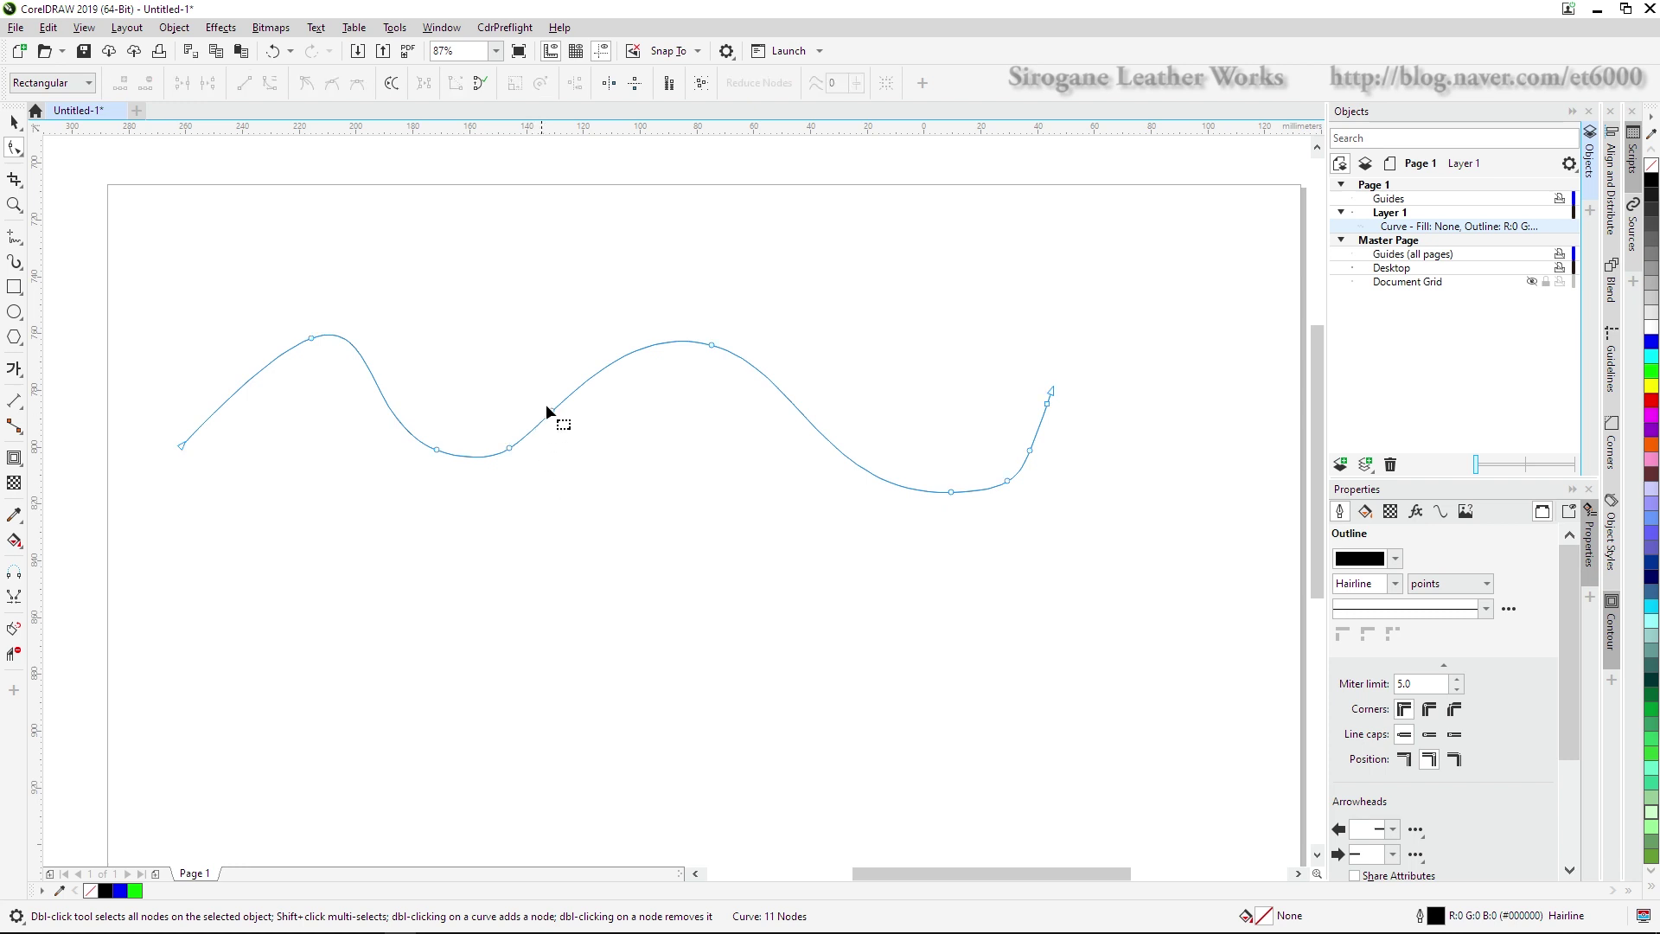
Delete the surplus nodes just after the first trough, just after the last trough and near the curve's right end
left_click(509, 449)
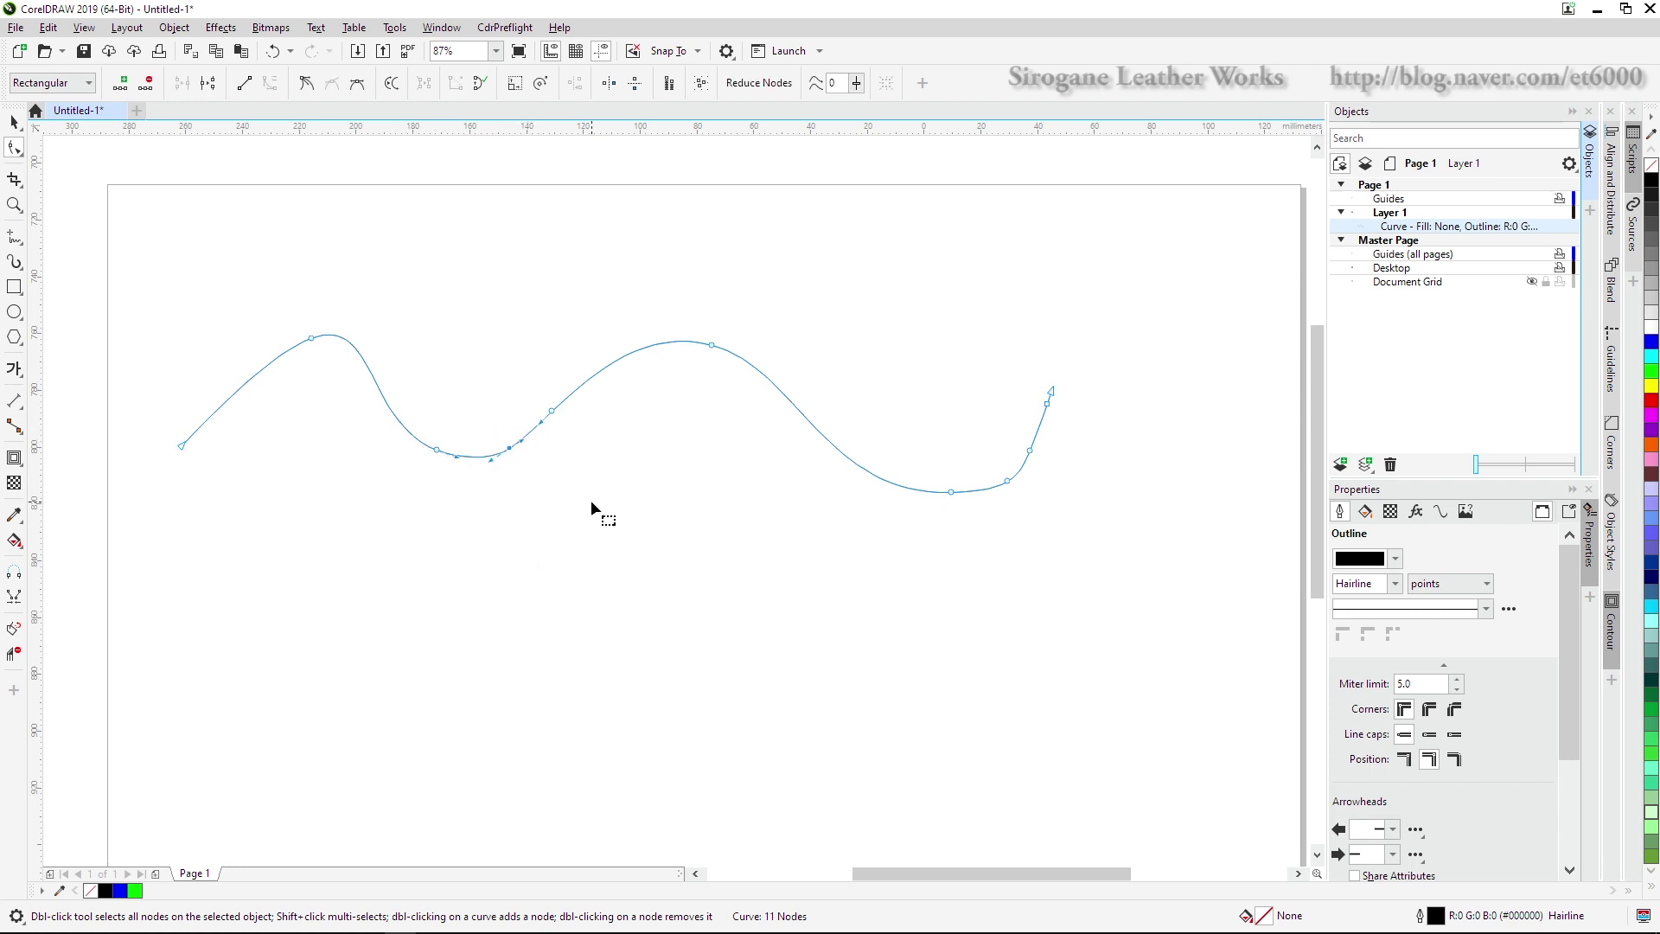
key("Delete")
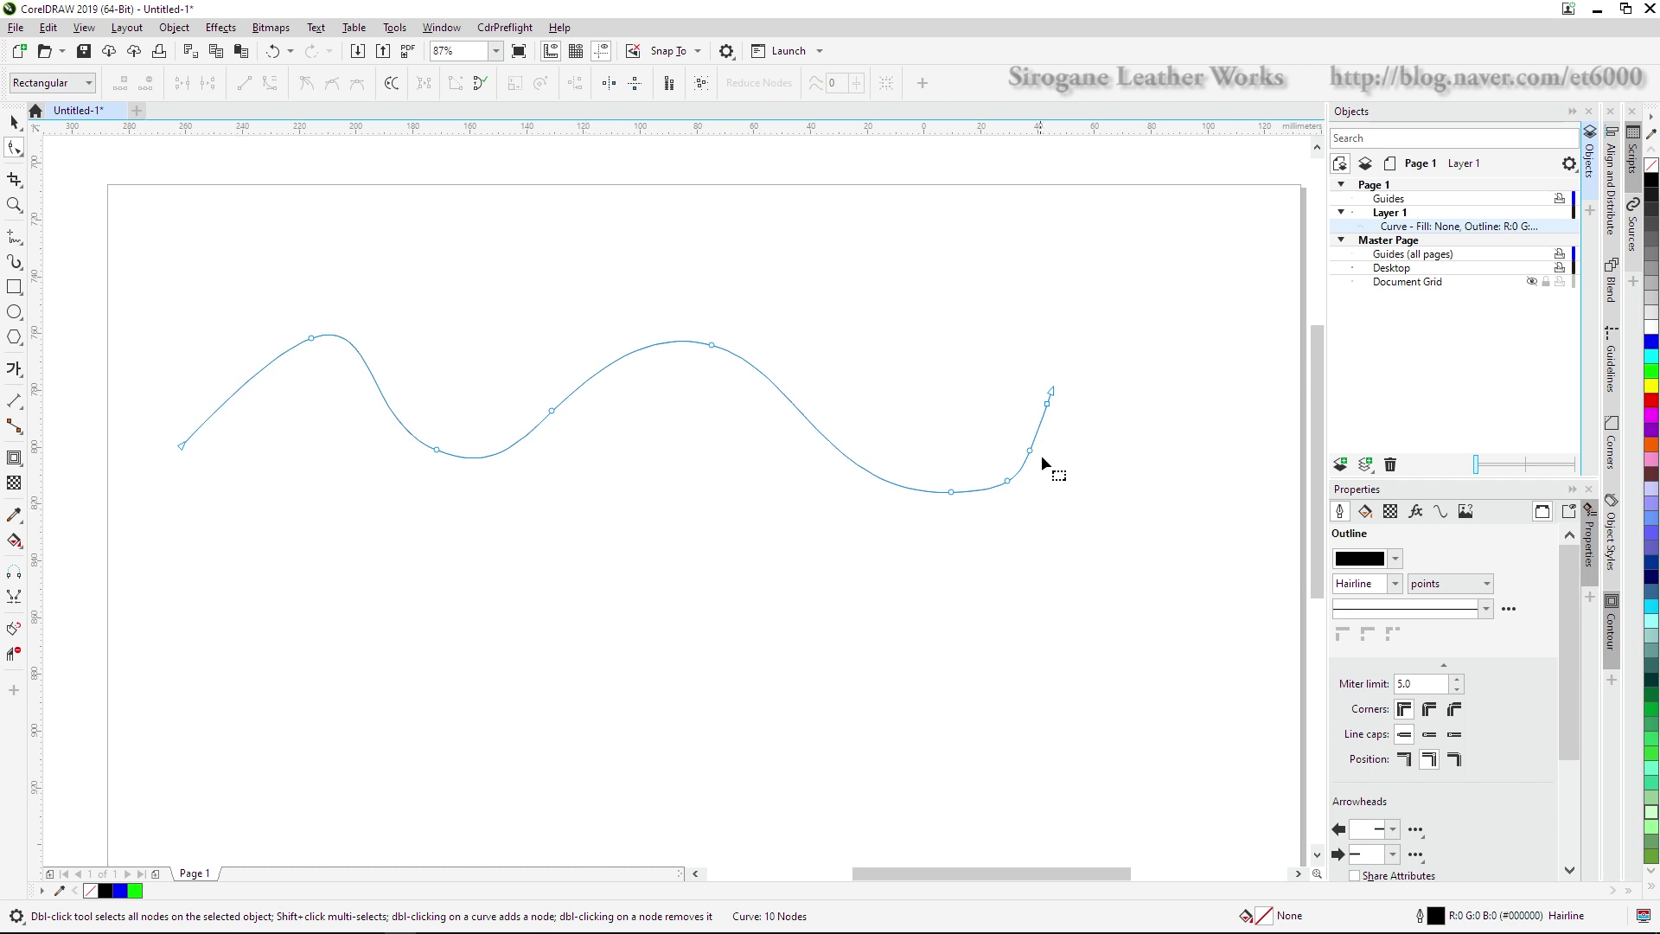
left_click(1008, 483)
key("Delete")
scroll(1086, 498, "down", 2)
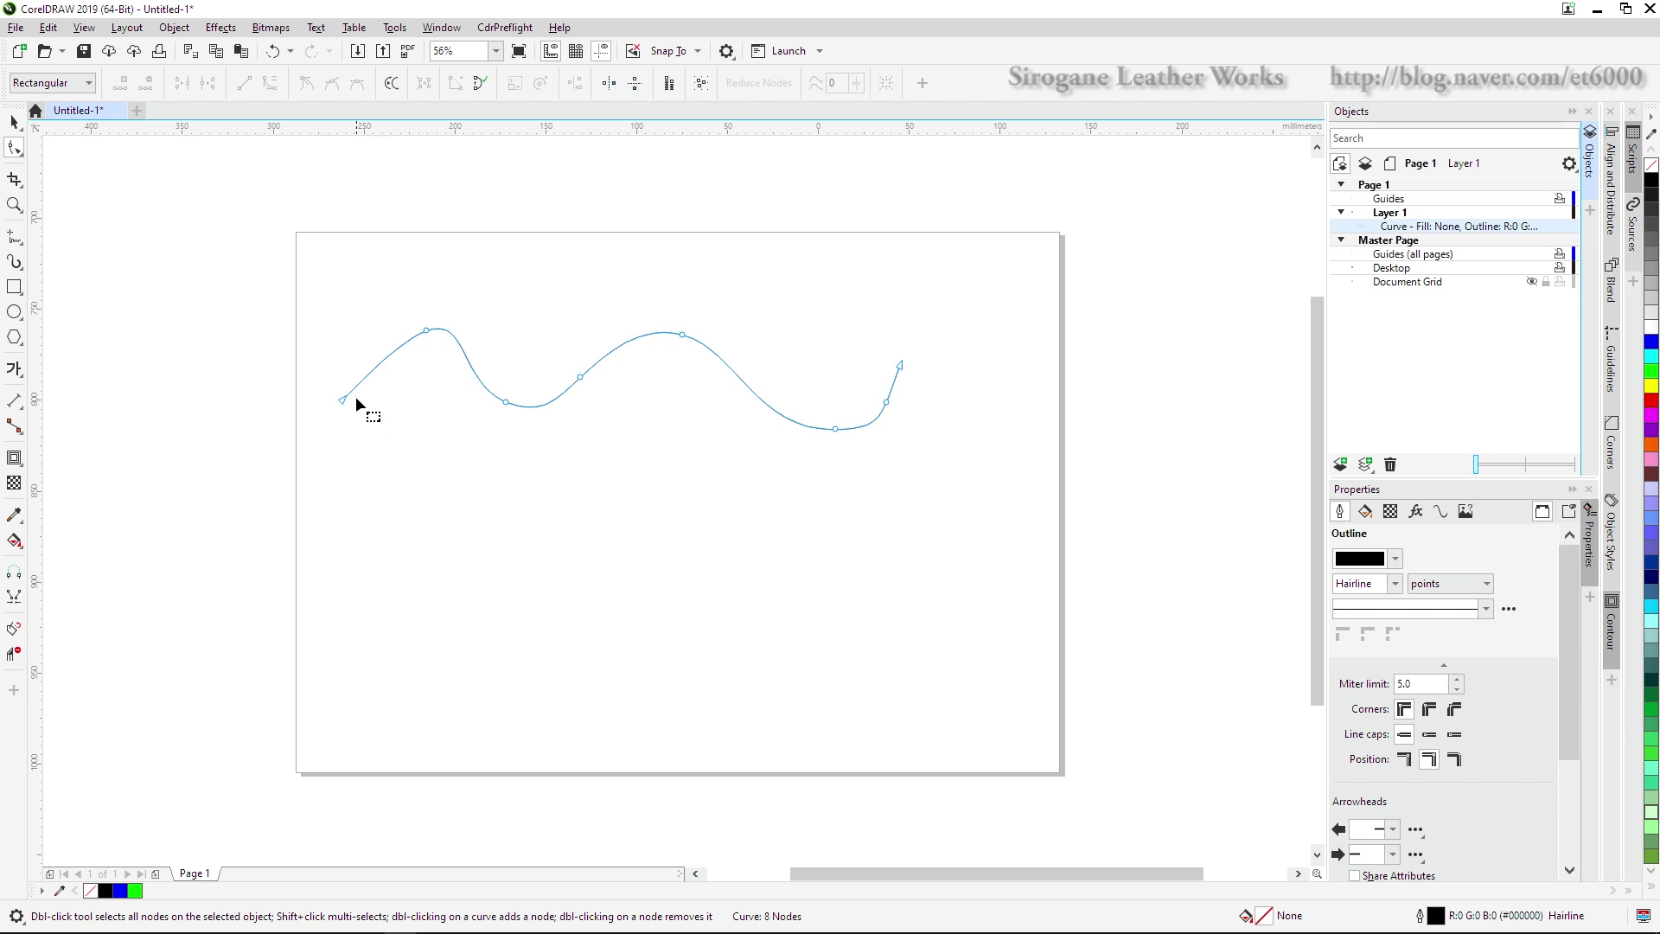
Try deleting the node at the curve's last trough, undo the deletion and deselect the node
left_click(837, 428)
key("Delete")
key("ctrl+z")
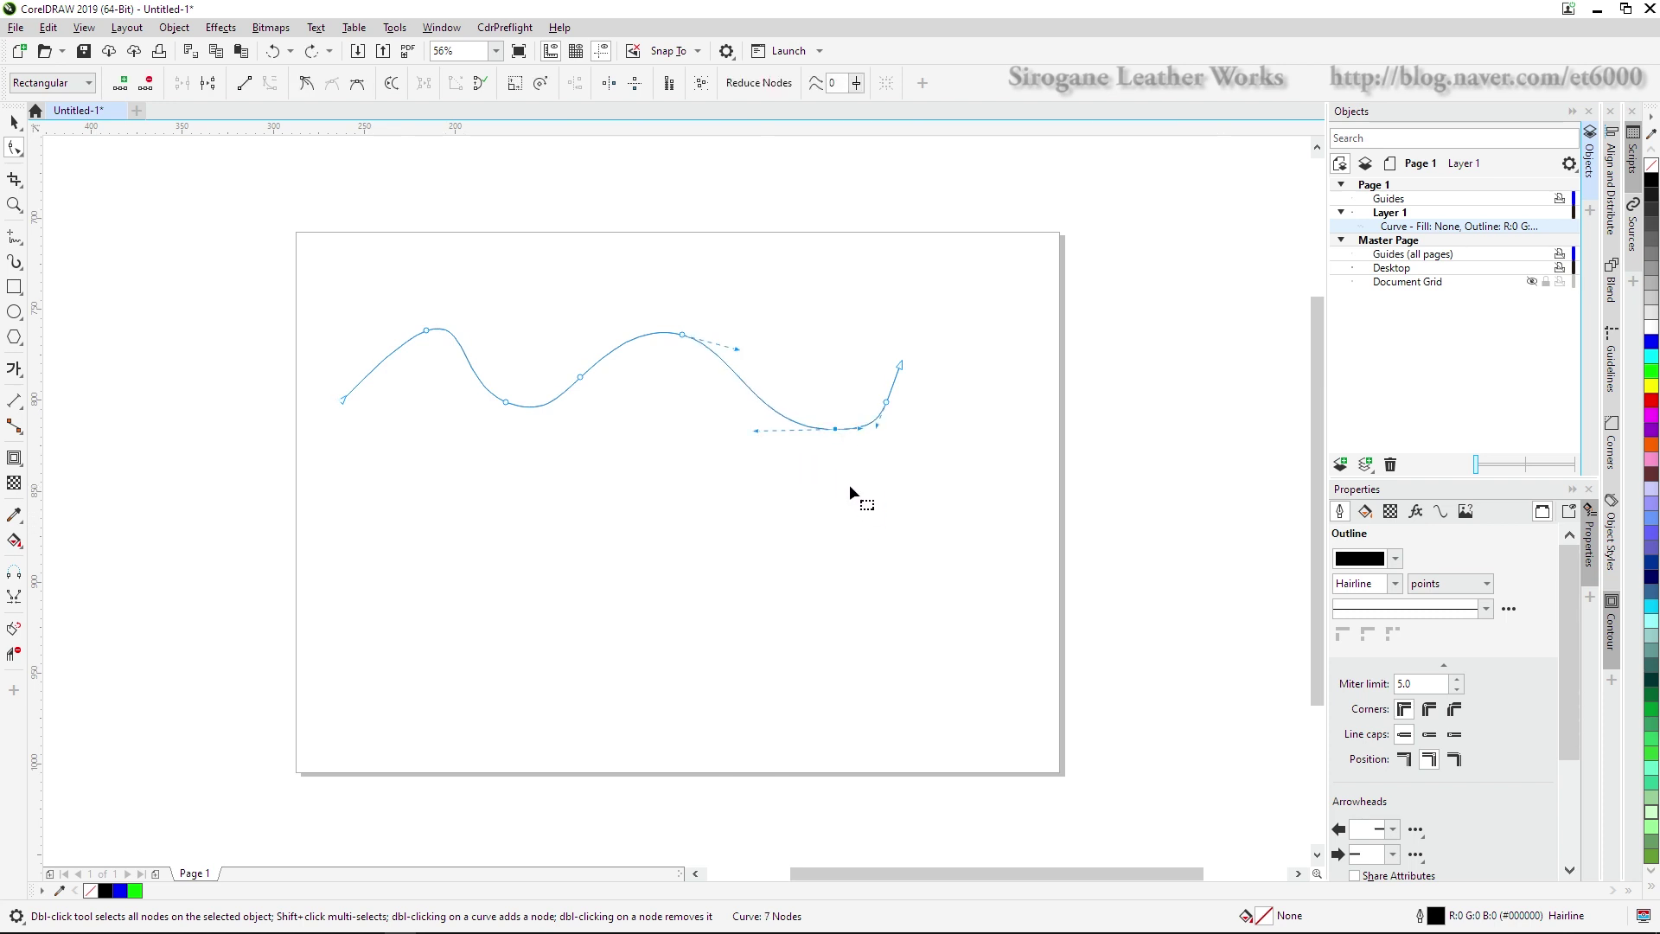
left_click(846, 467)
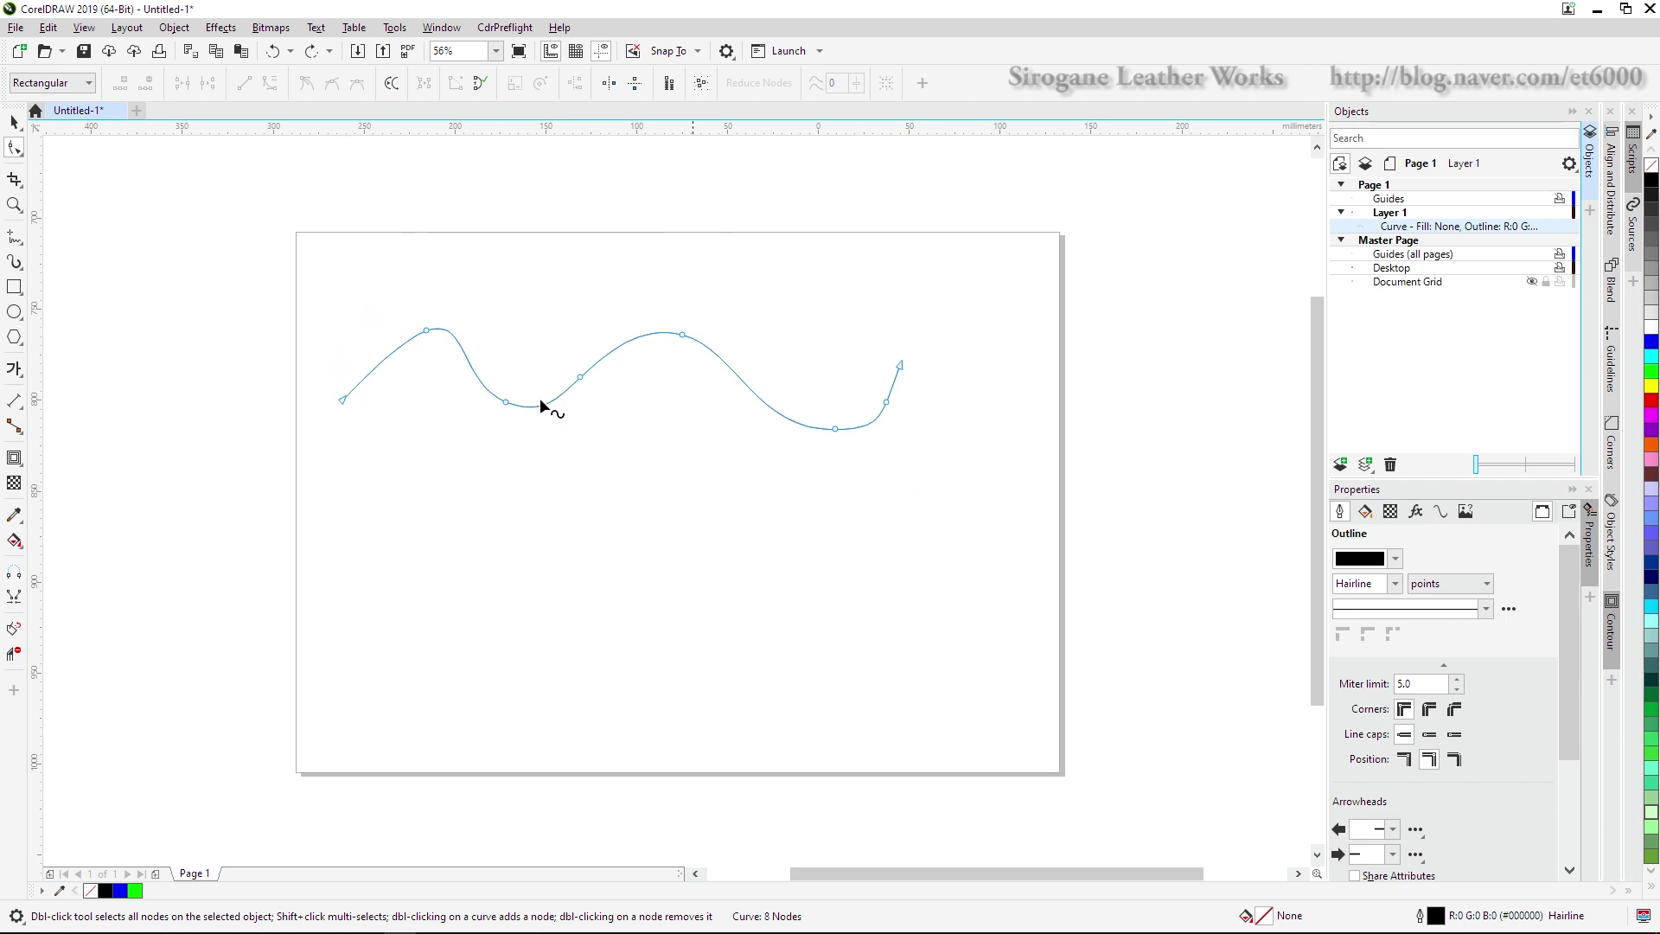
Select the whole freehand curve with the Pick tool and delete it from the page
key("space")
left_click_drag(306, 251, 1071, 543)
key("Delete")
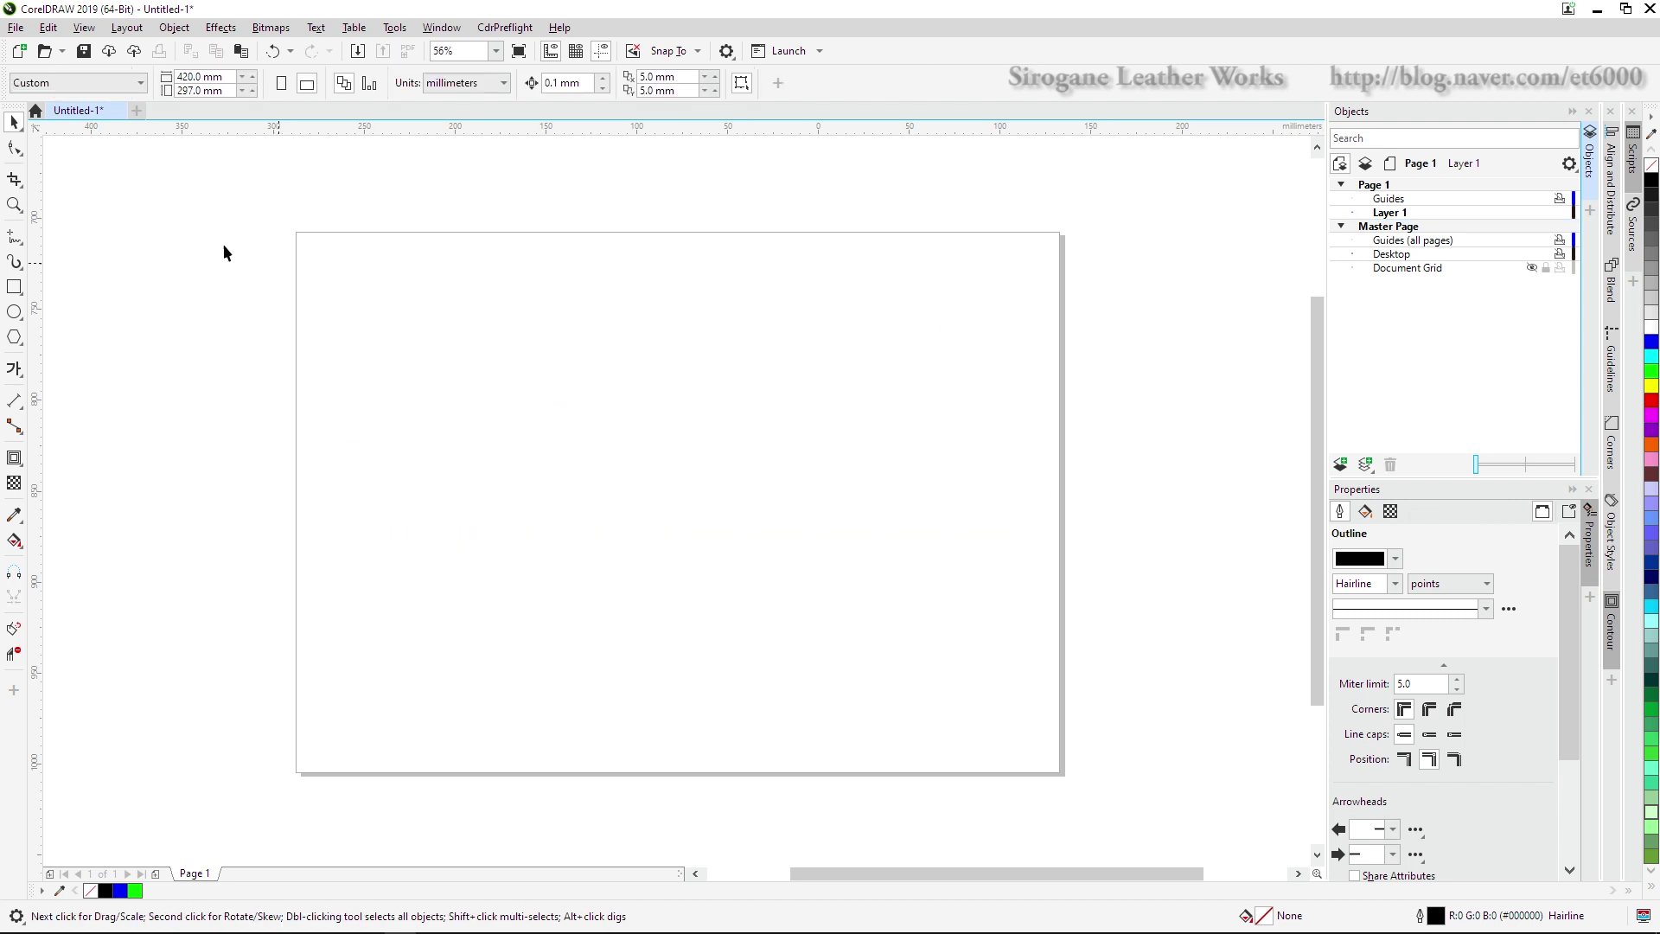
Draw two nearly horizontal 2-point lines across the page's upper half, about 284 mm and, below it, about 319 mm long
left_click(17, 245)
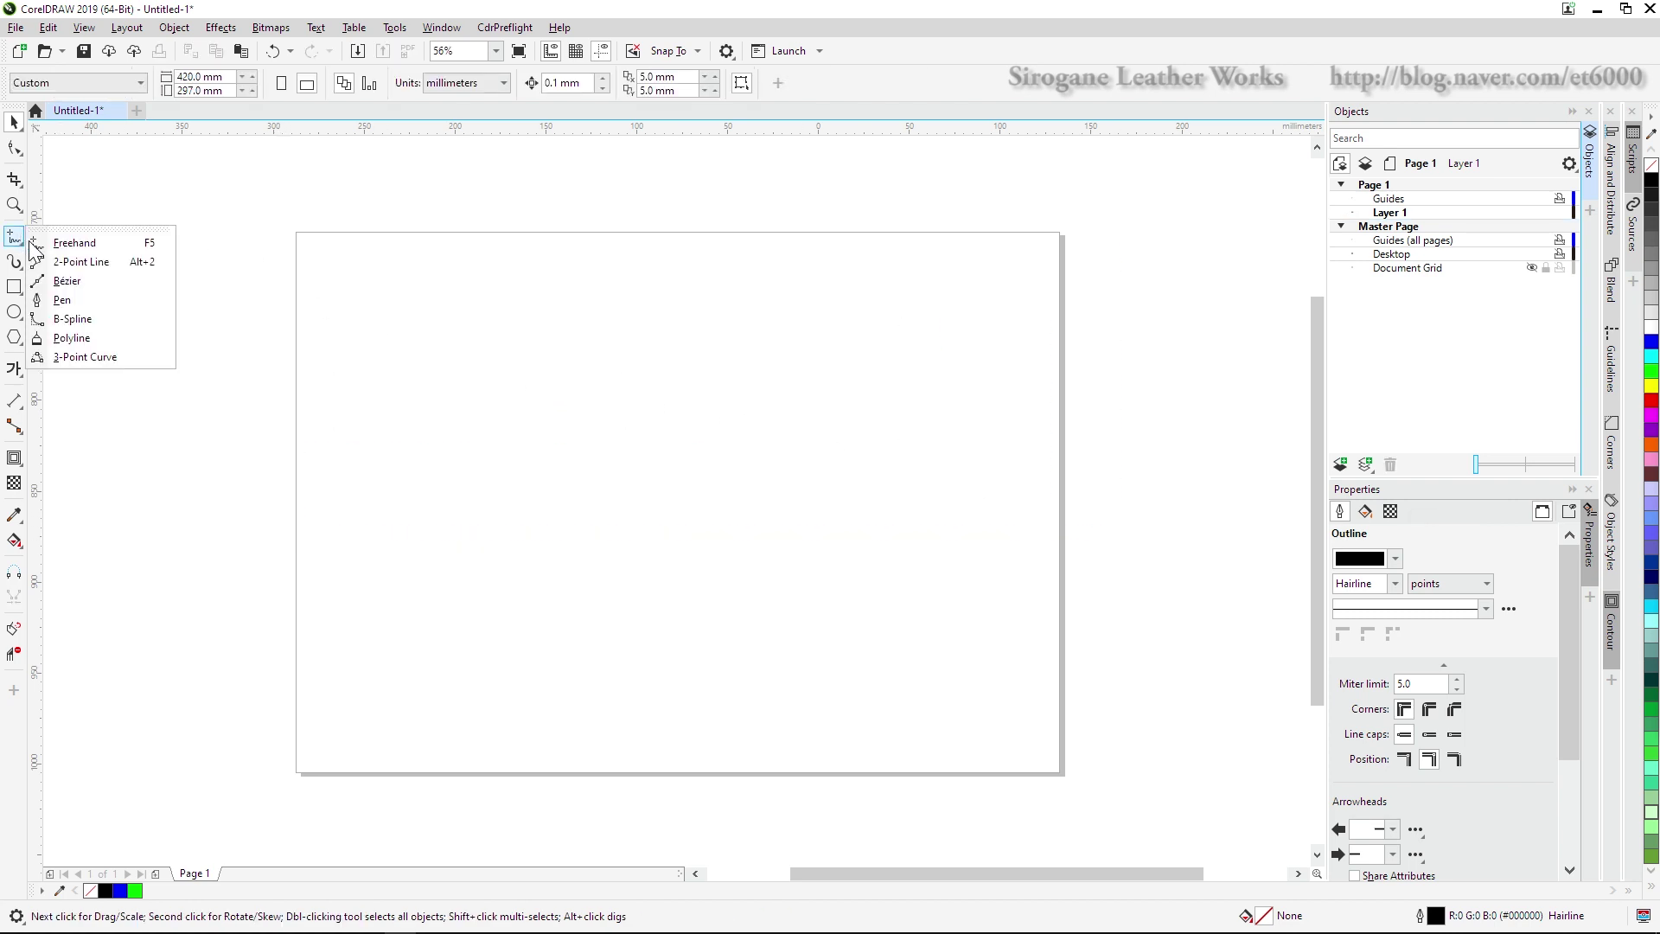
left_click(69, 264)
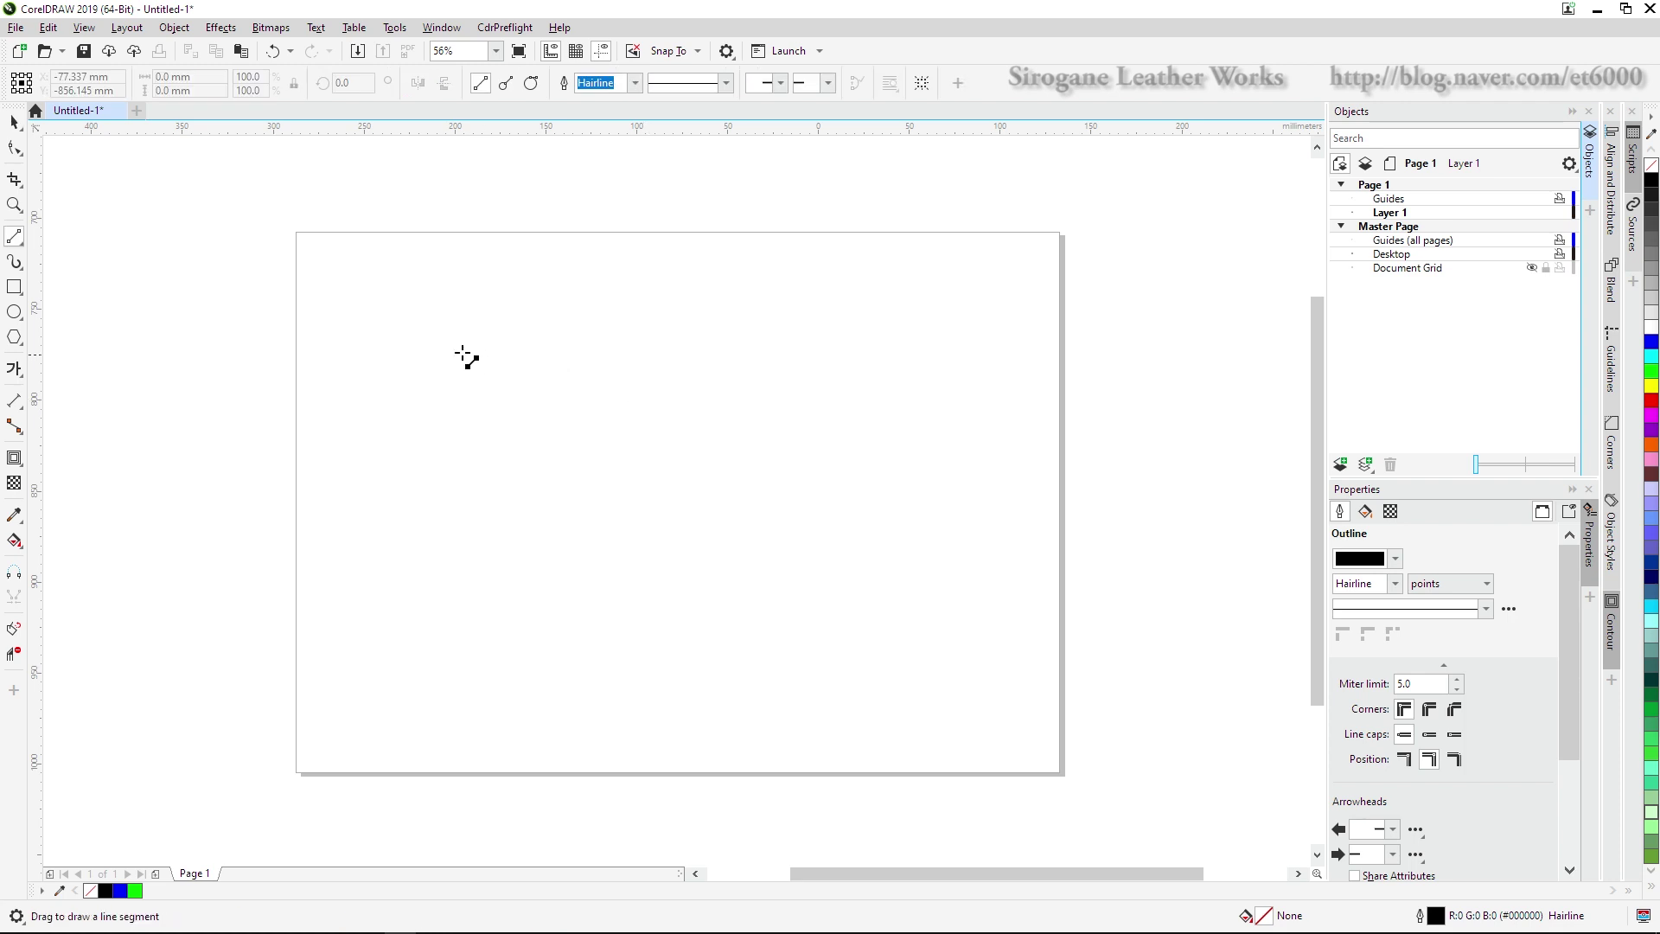
left_click_drag(409, 338, 926, 335)
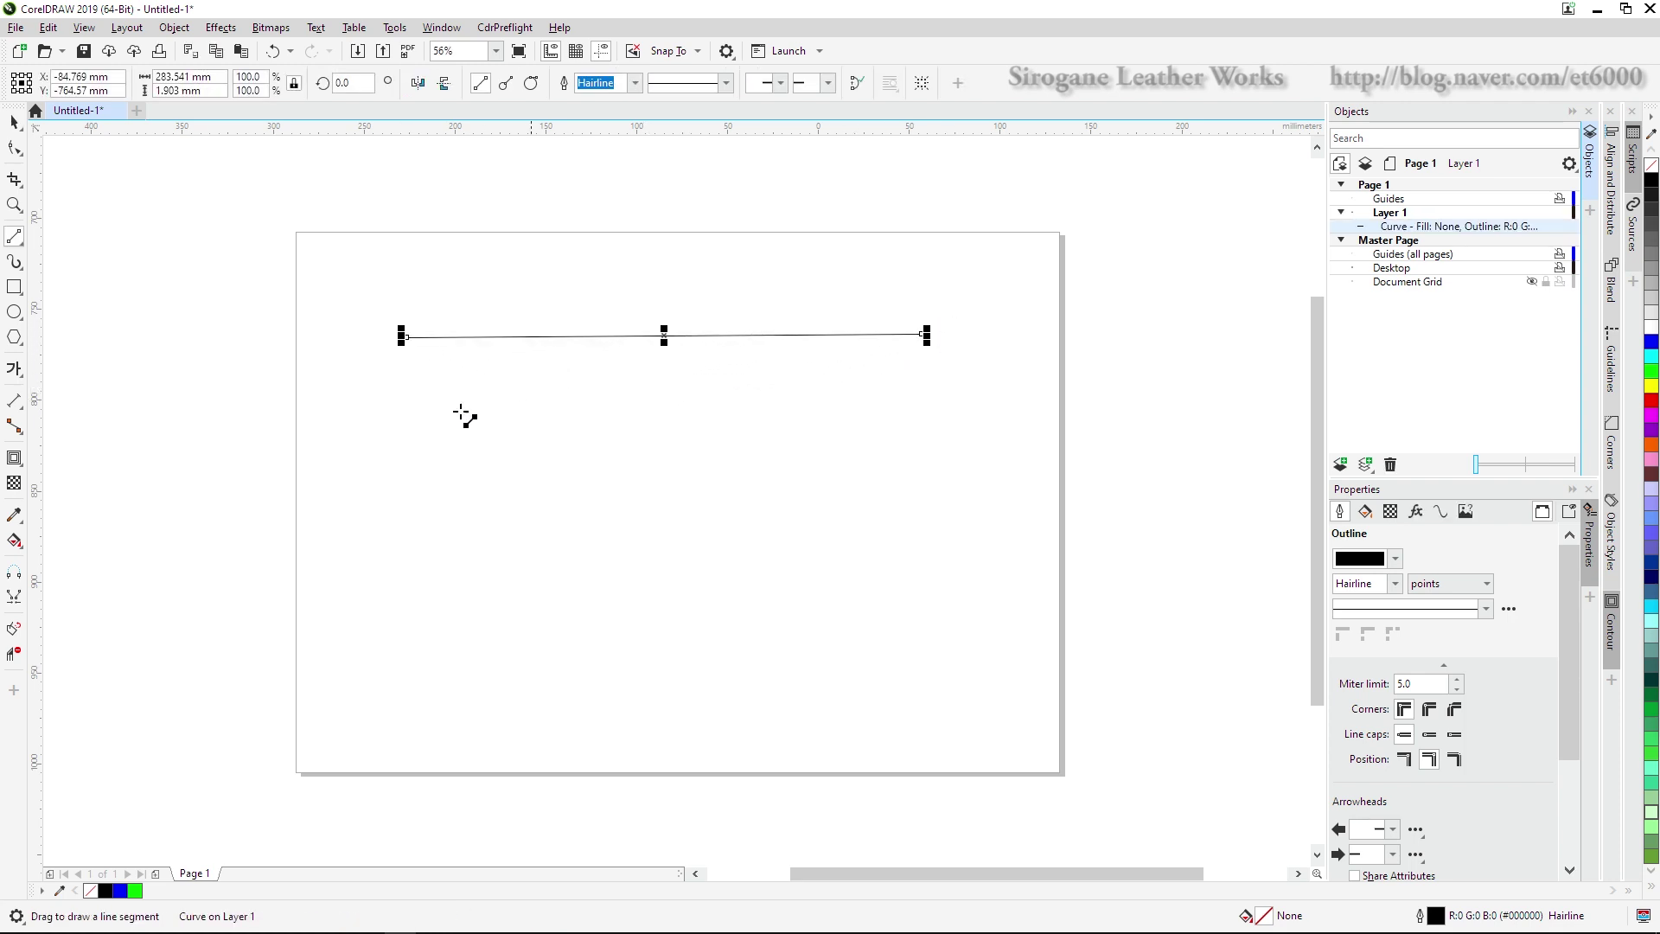
left_click_drag(381, 404, 965, 406)
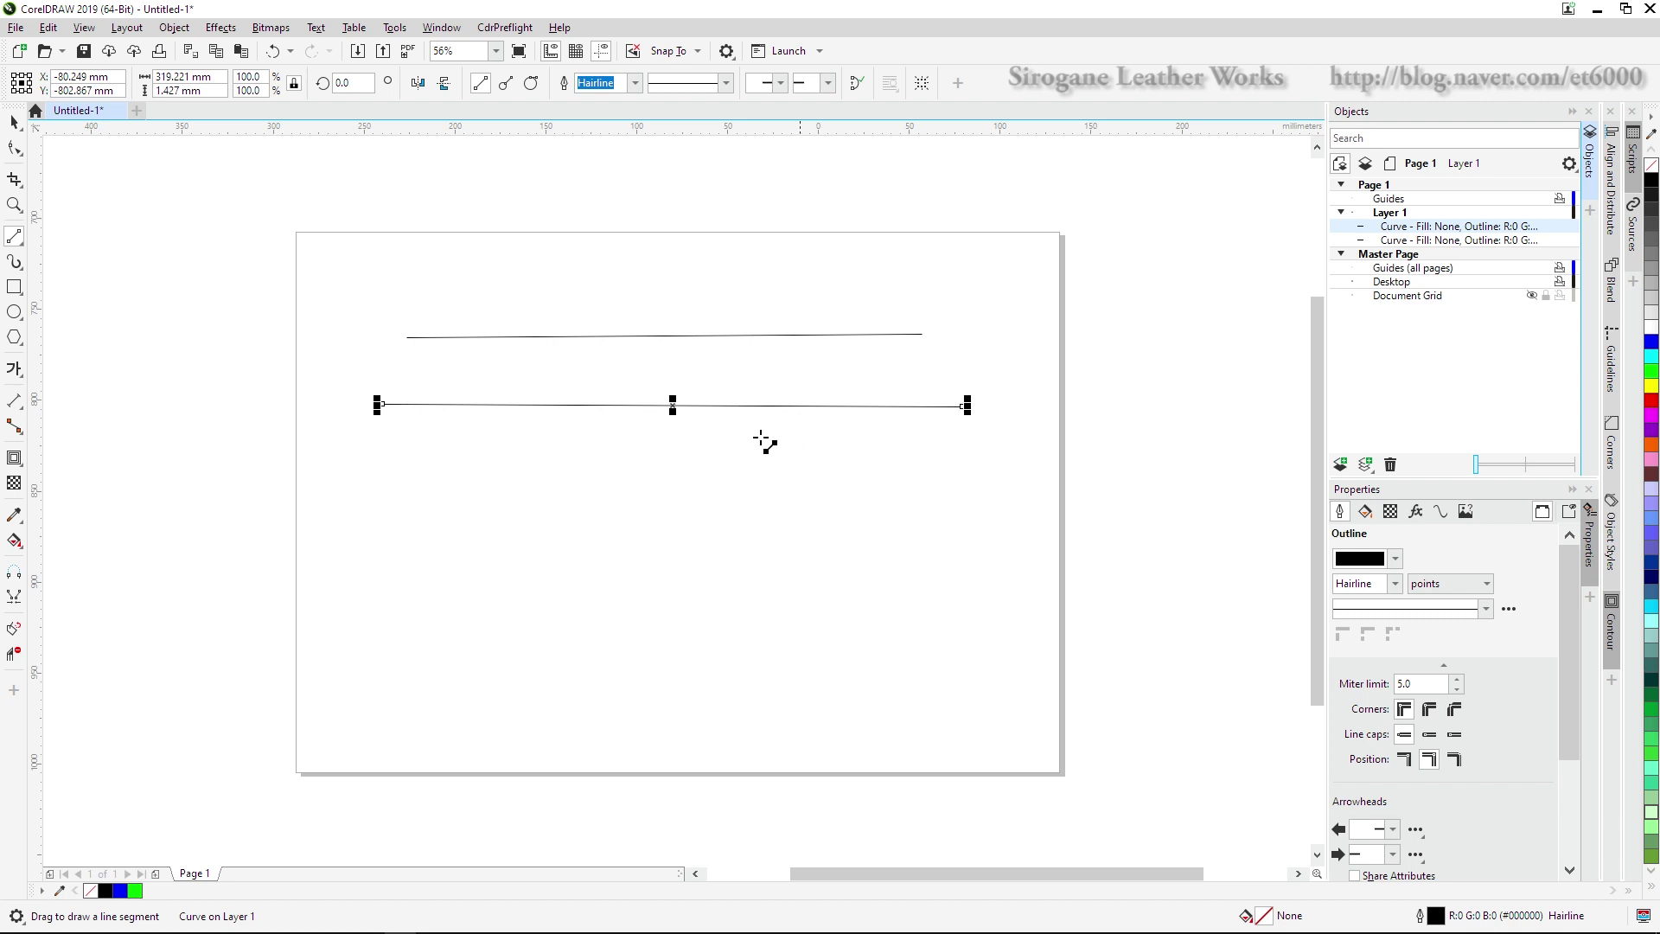
Add a node near the middle of the lower line with the Shape tool and raise it into a shallow peak
key("F10")
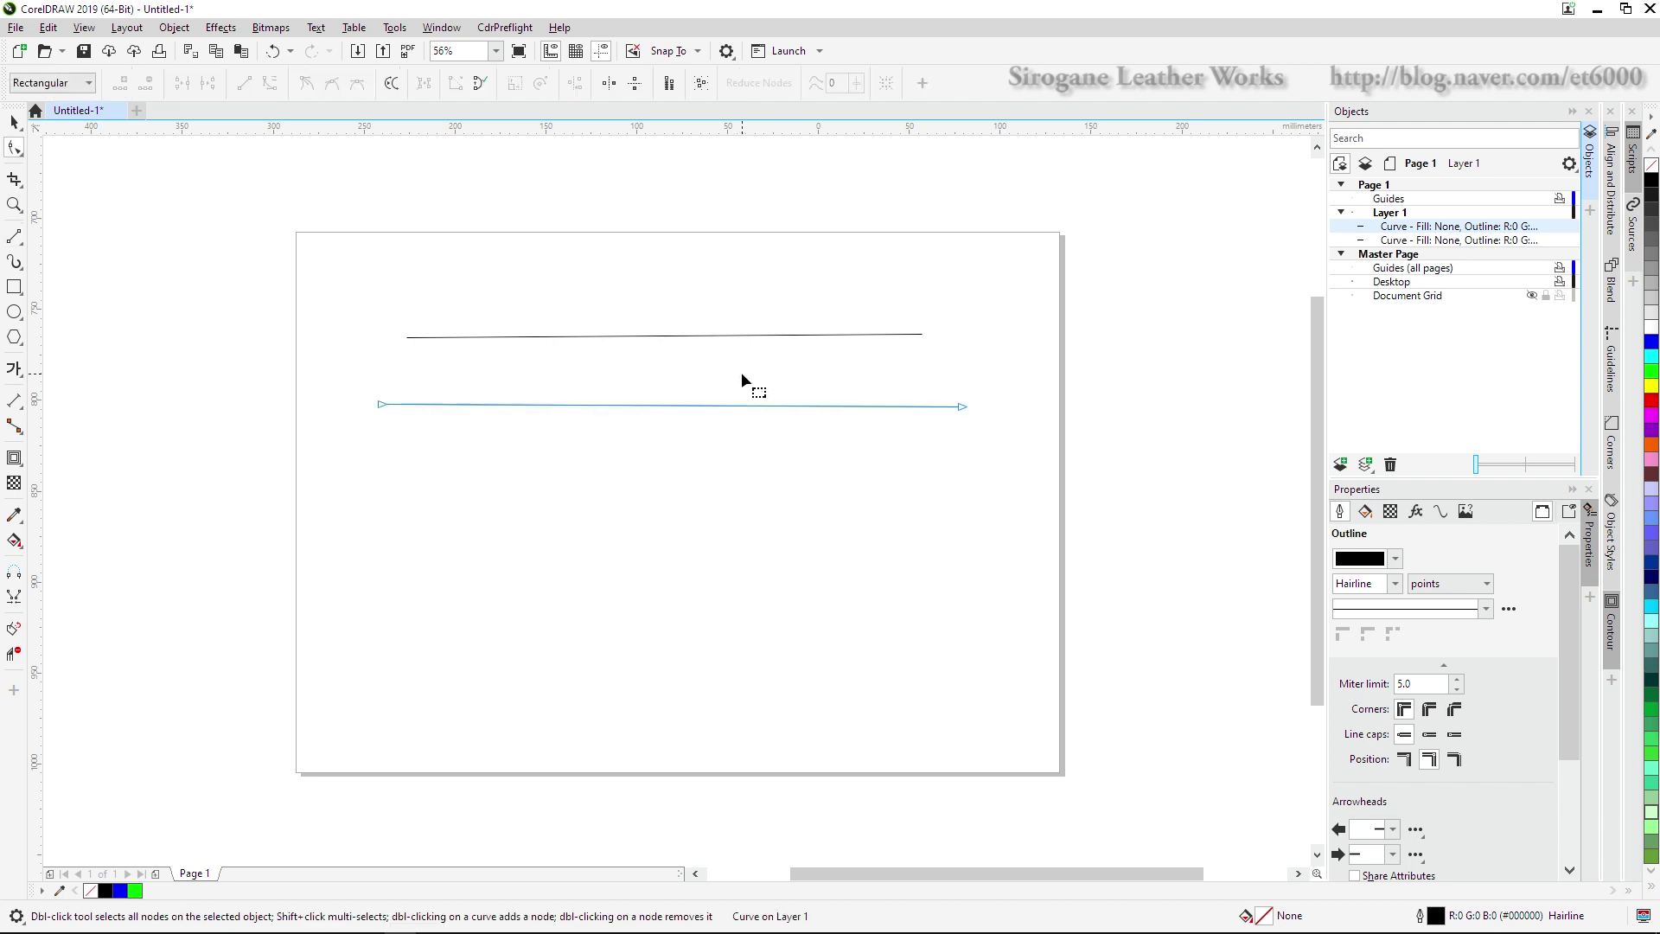
double_click(655, 403)
left_click_drag(654, 405, 662, 365)
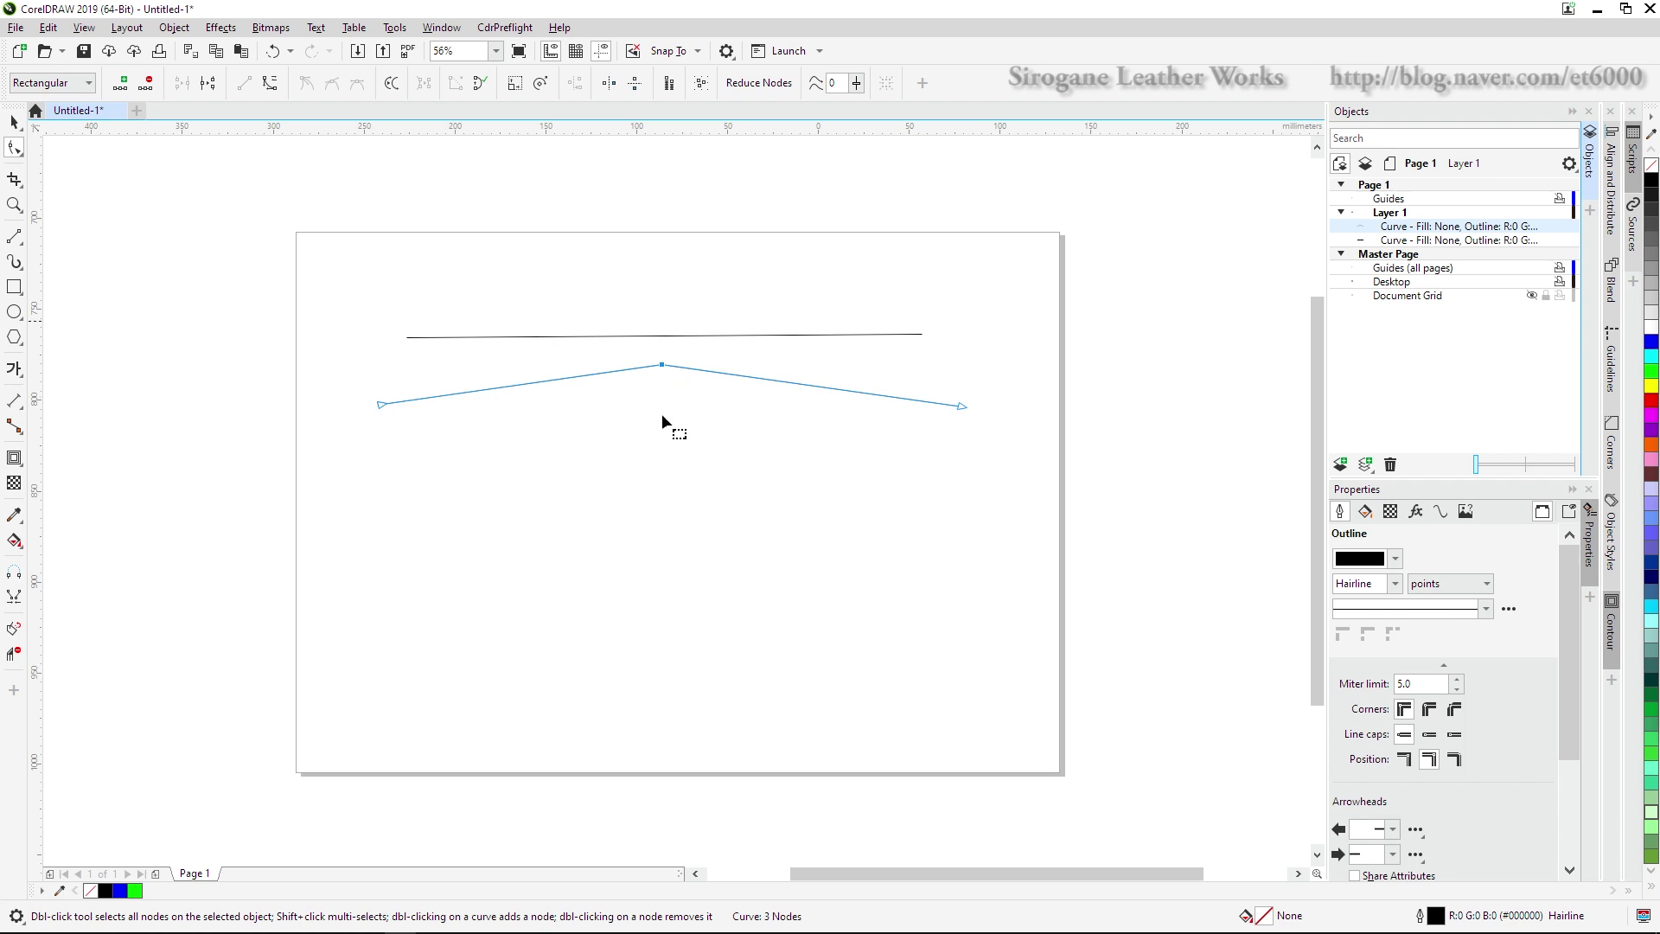
Convert the upper straight line to a curve and bend its middle upward into an arch about 24 mm high
left_click(716, 334)
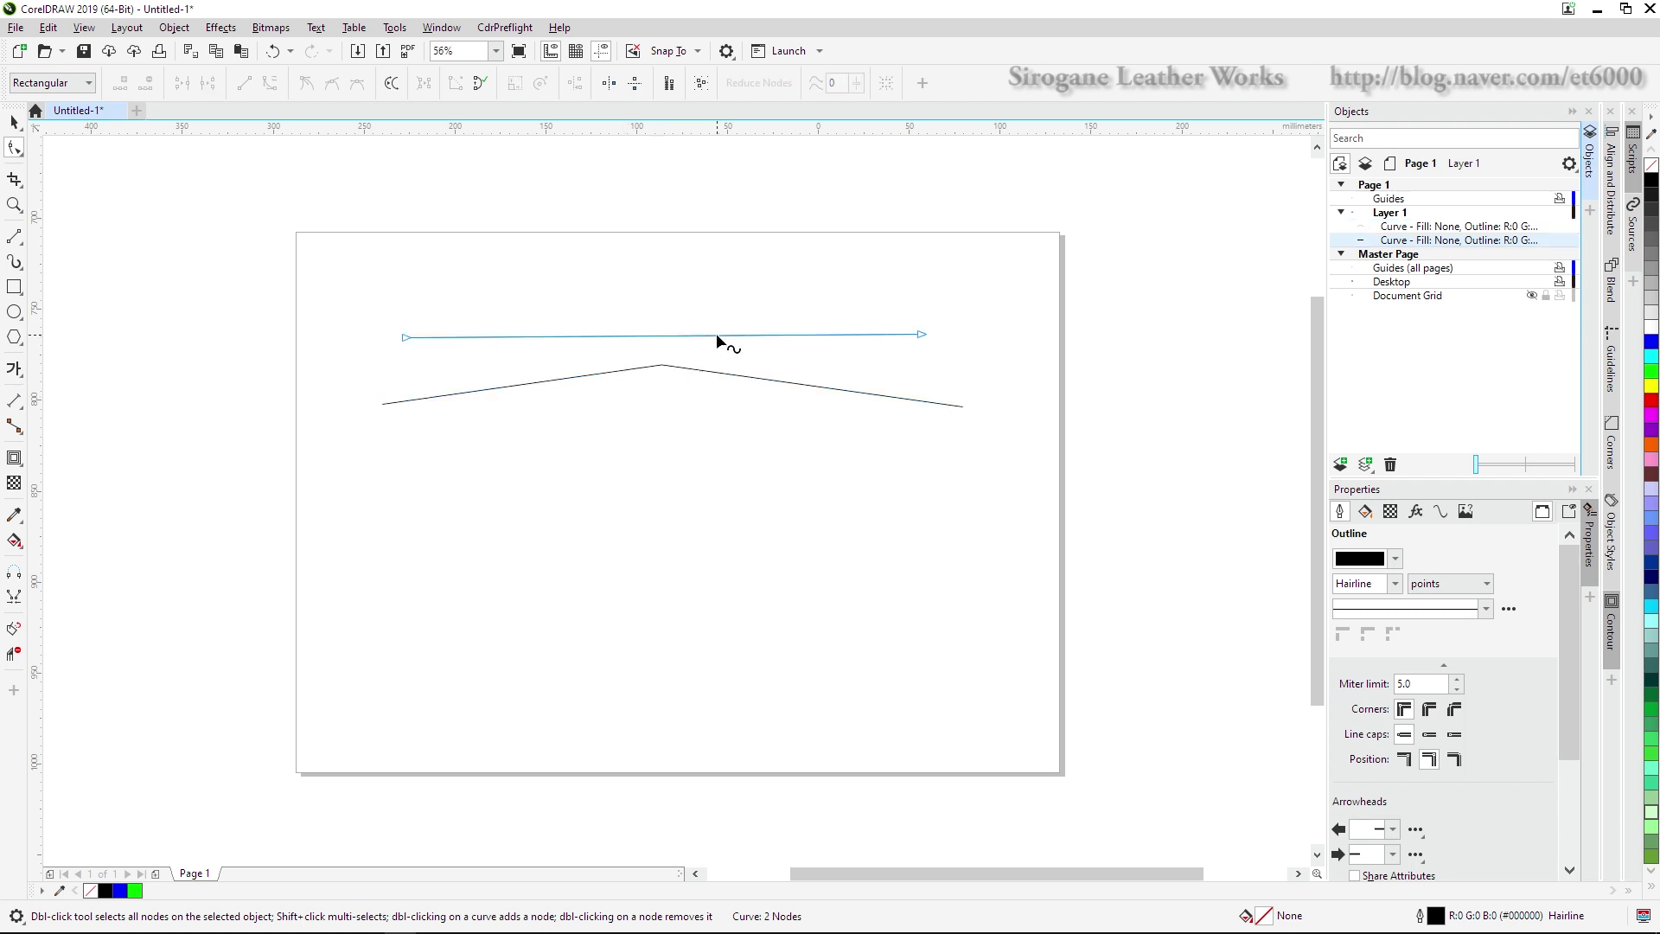
right_click(716, 334)
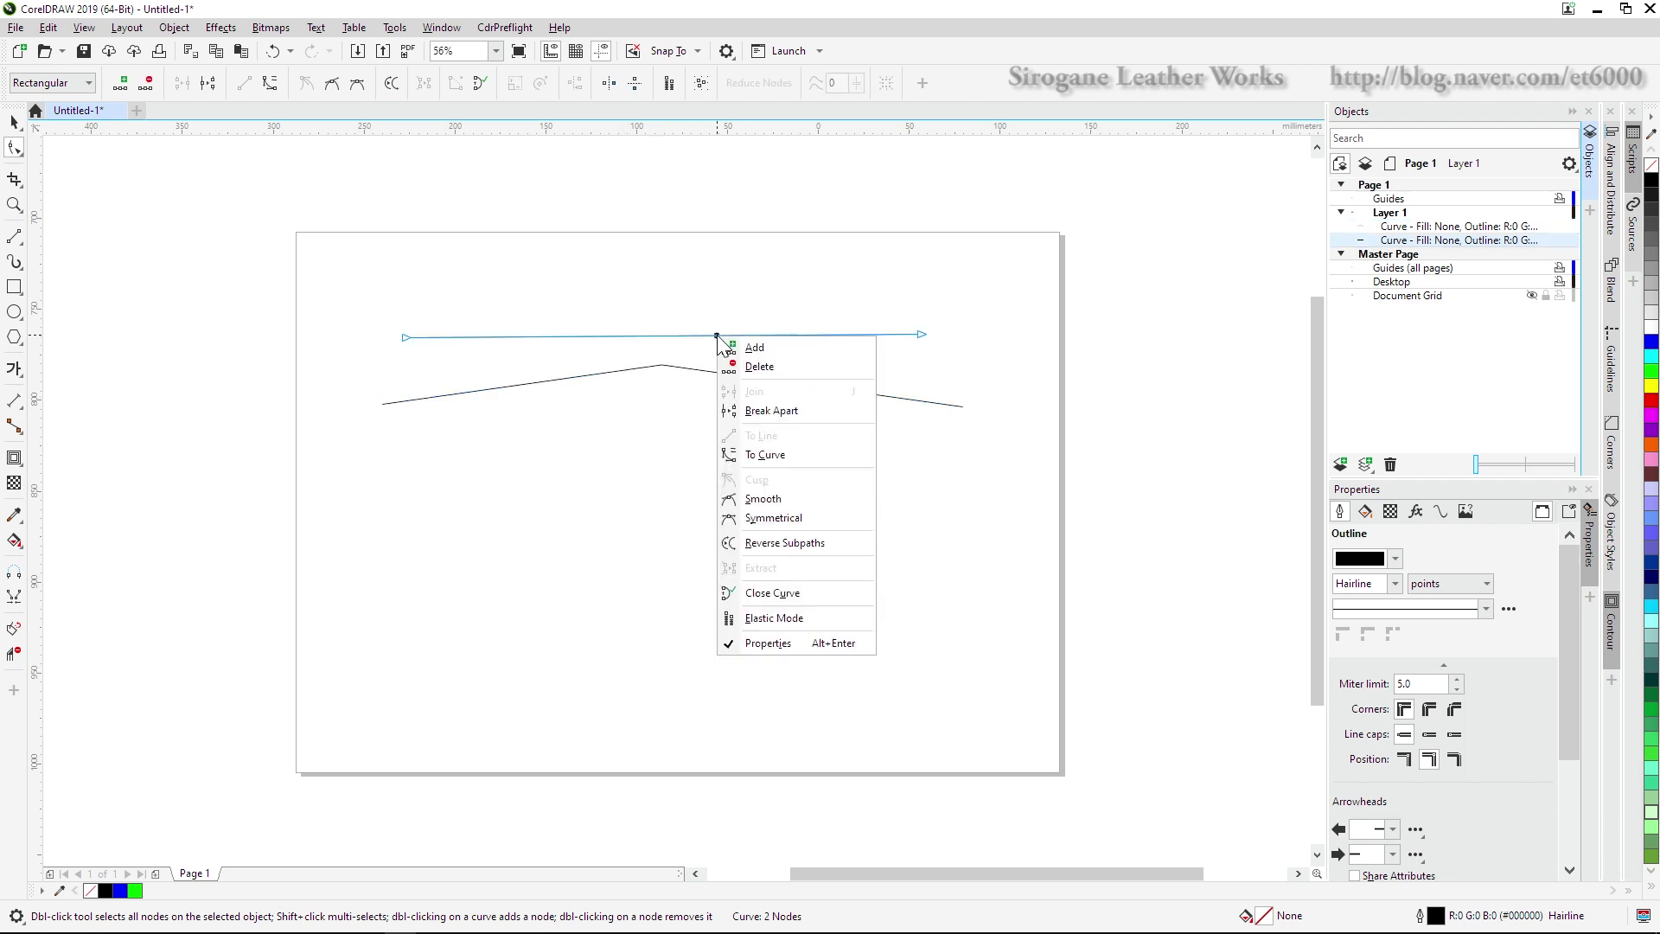
left_click(765, 454)
mouse_move(699, 336)
left_mouse_down()
mouse_move(697, 307)
mouse_move(684, 314)
left_mouse_up()
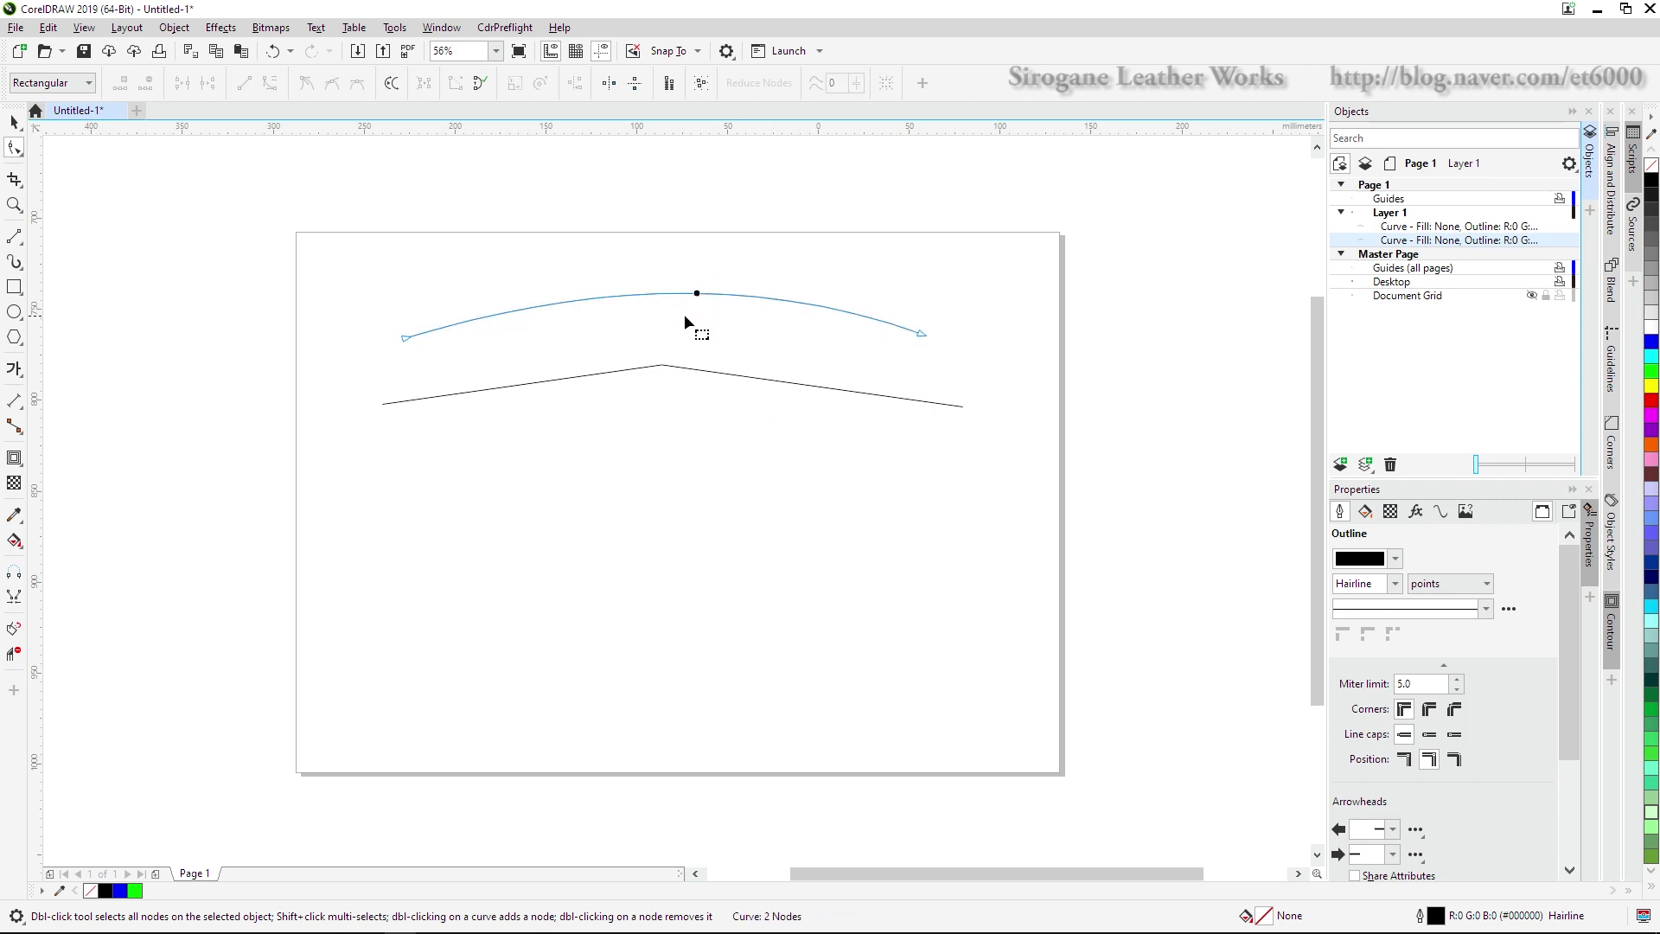
Draw two 3-point curve arches in the page's lower half, about 309 by 37 mm and, below it, about 297 by 32 mm
left_click(19, 235)
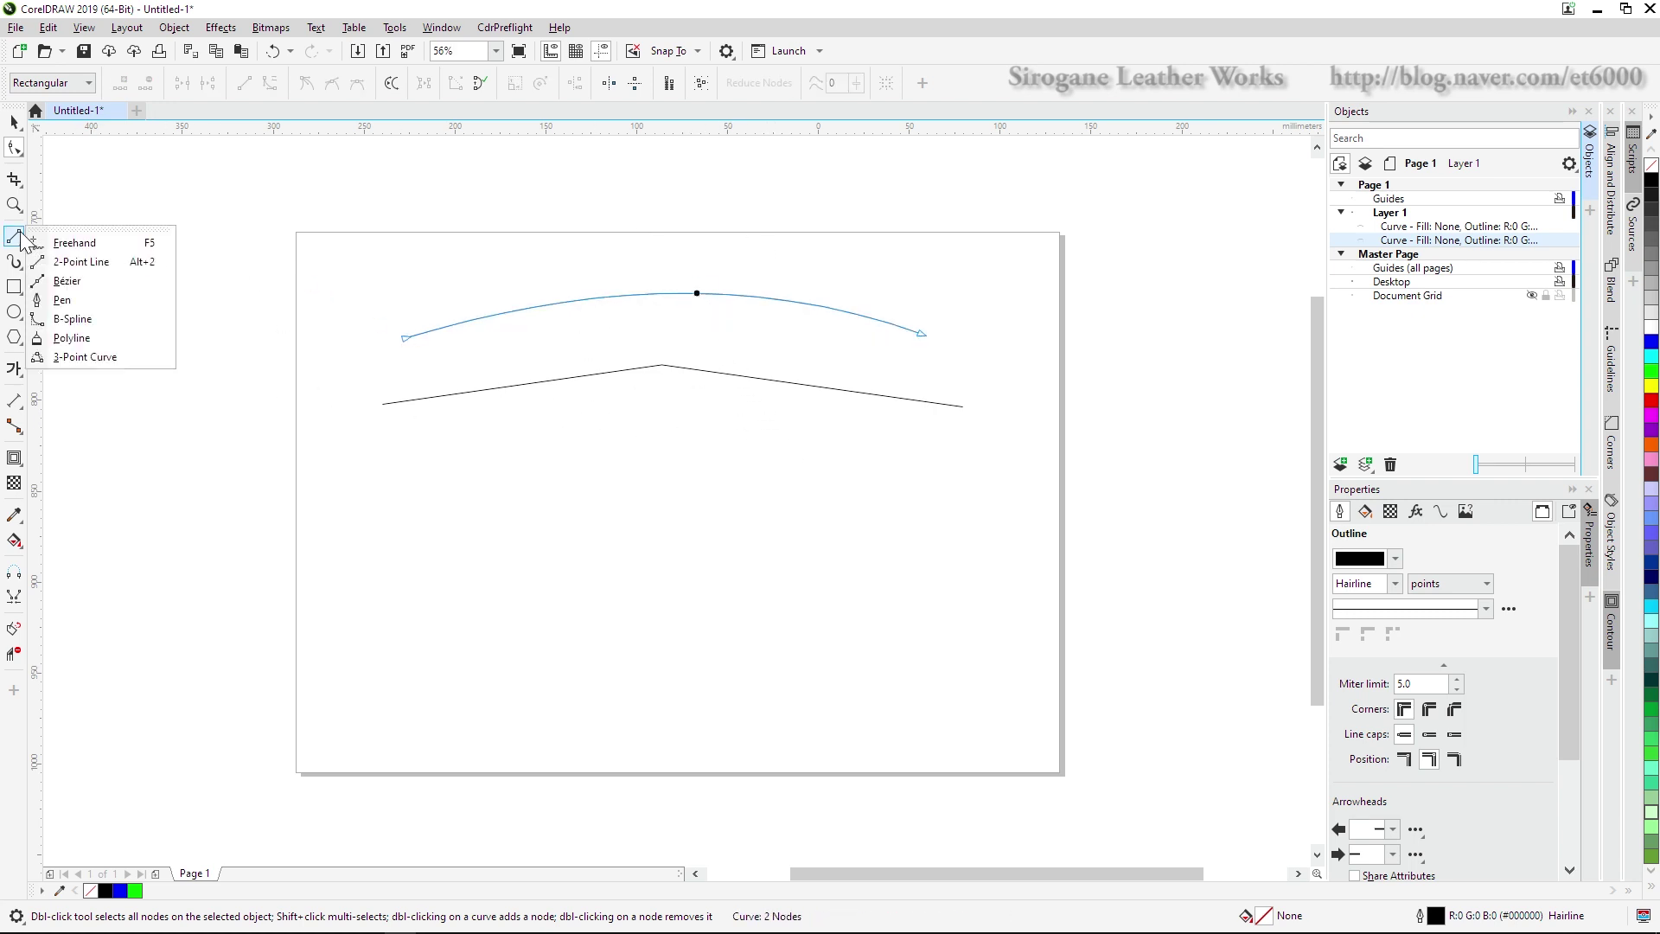
left_click(67, 356)
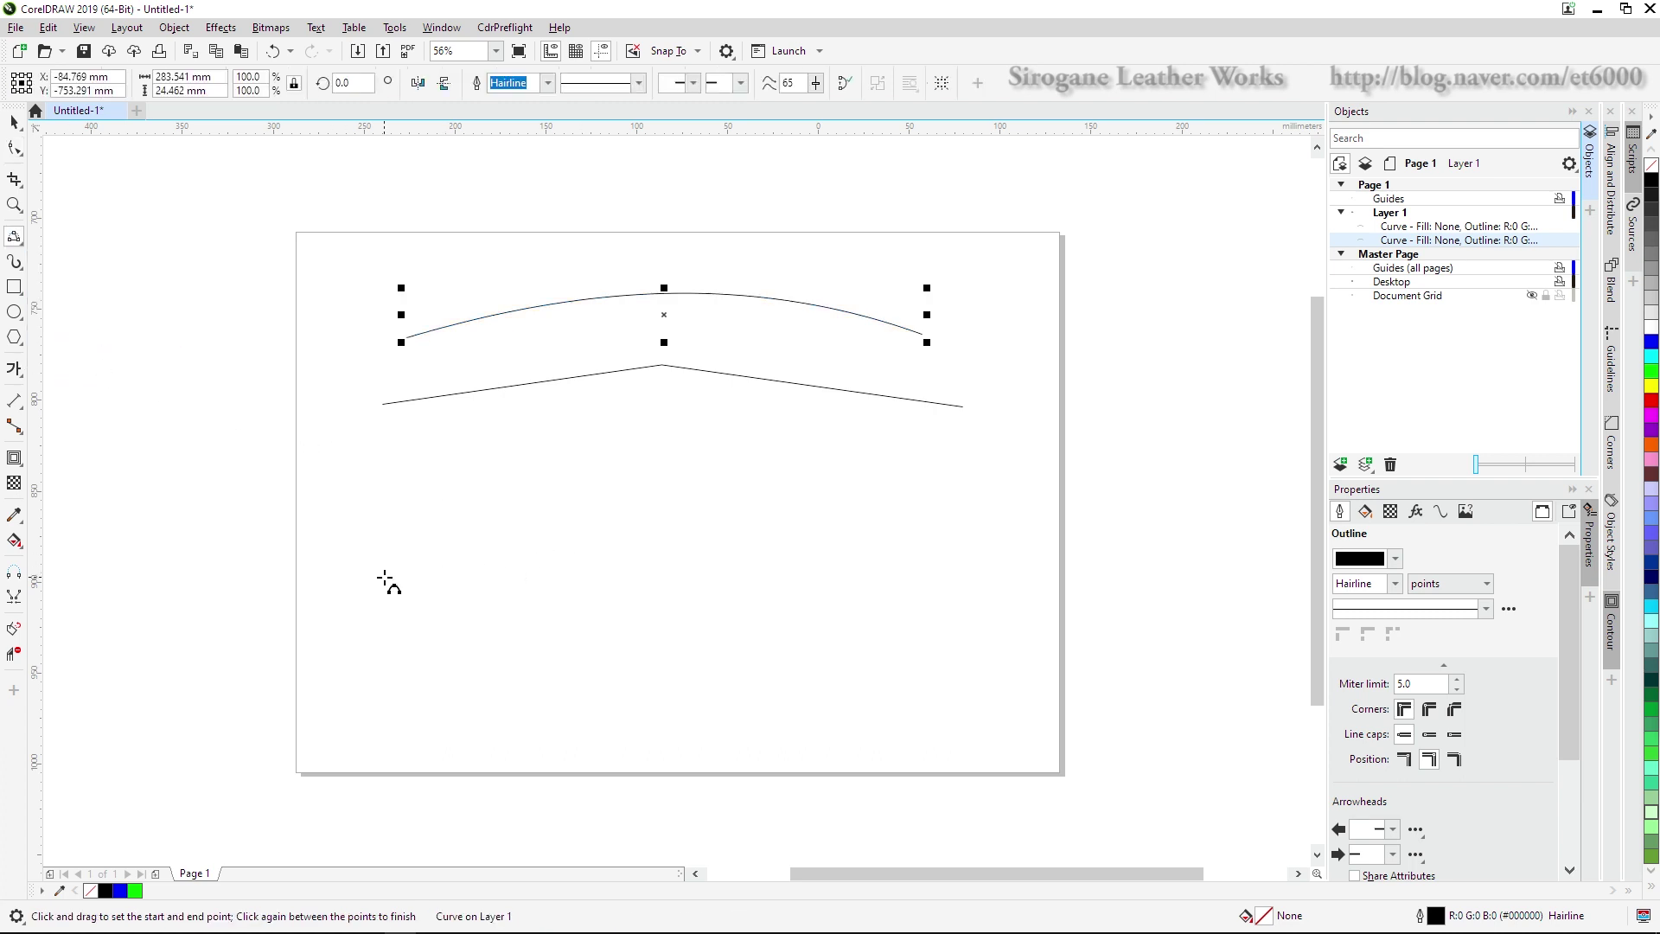
left_click_drag(386, 579, 948, 589)
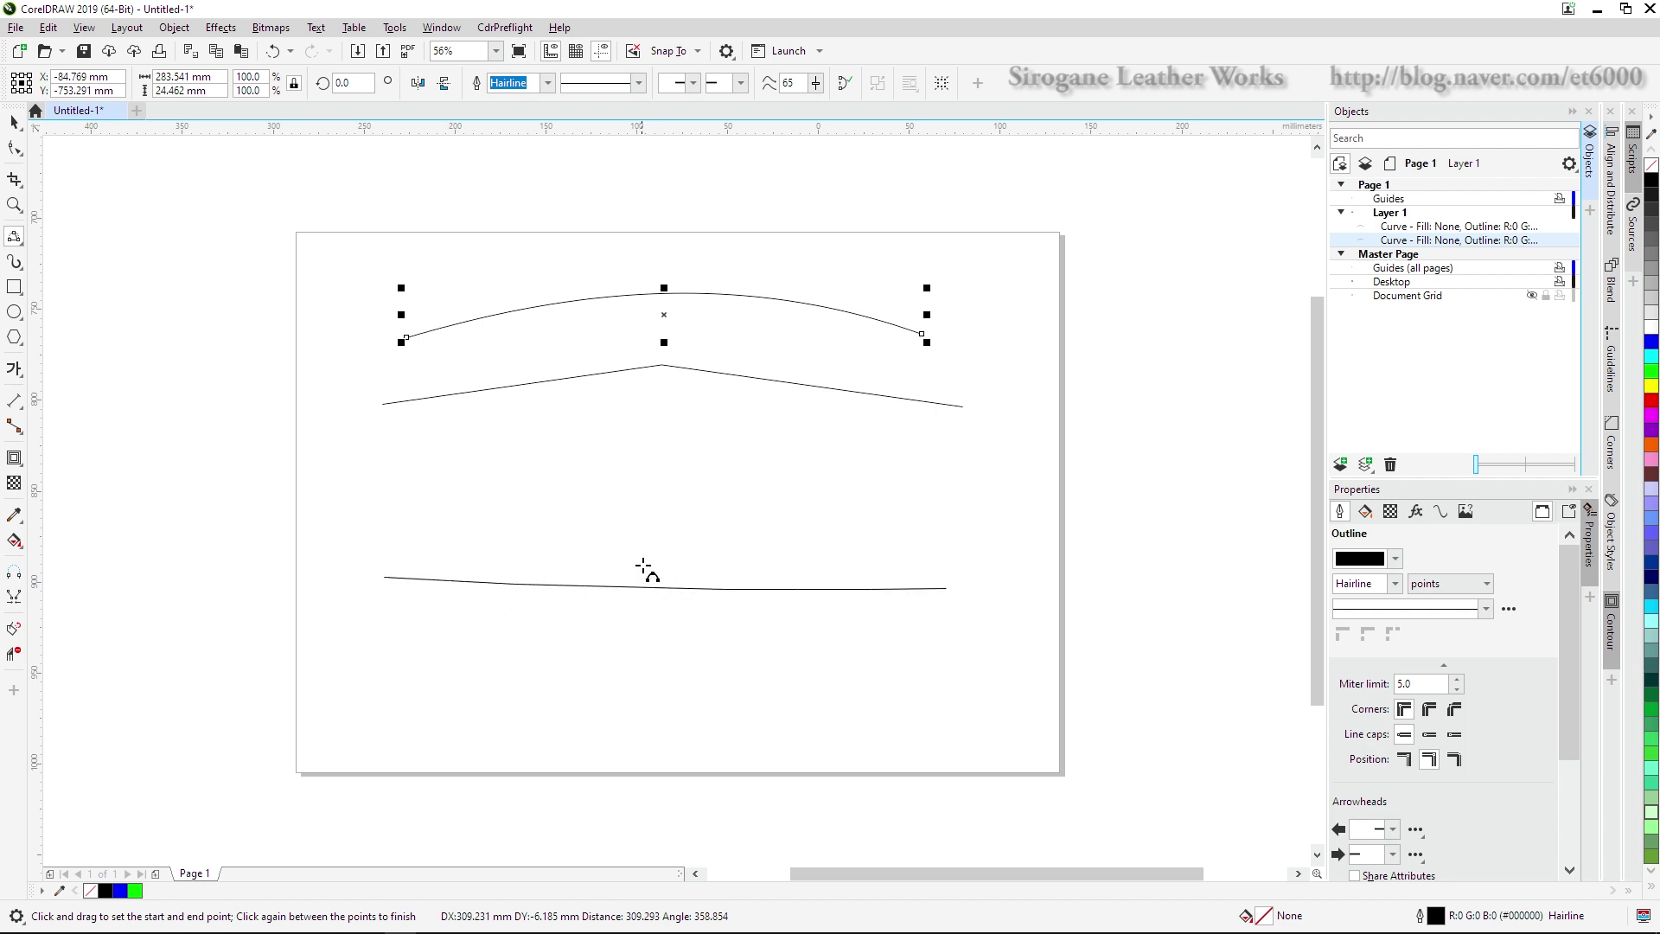
left_click(568, 522)
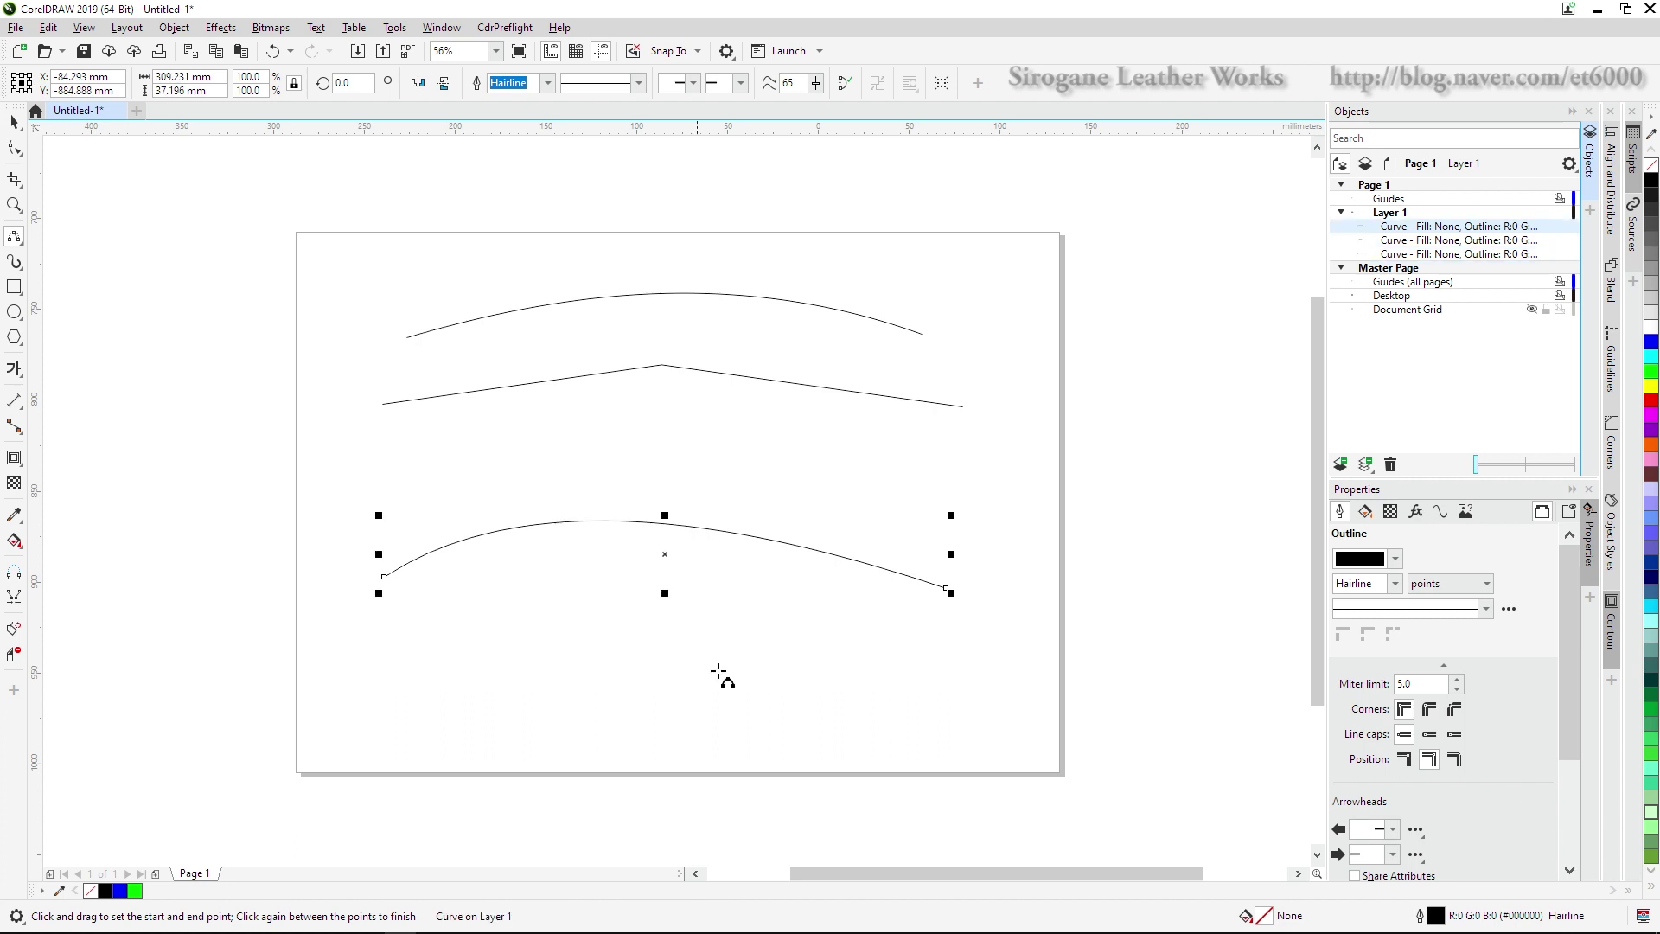
left_click_drag(391, 701, 930, 682)
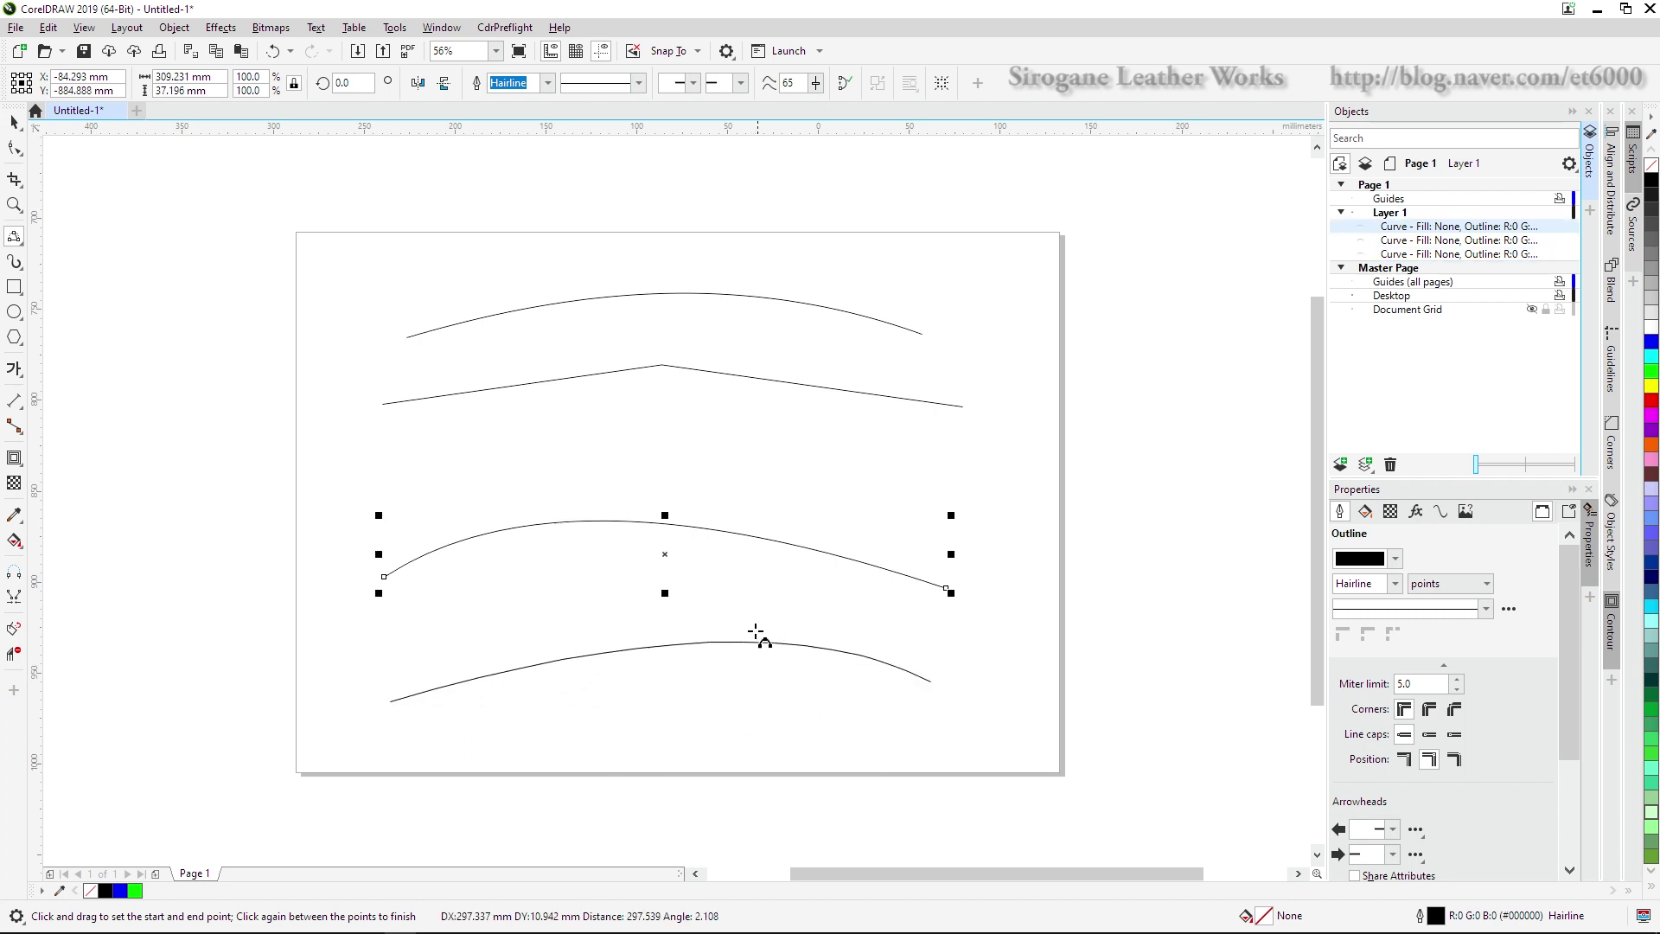
left_click(587, 646)
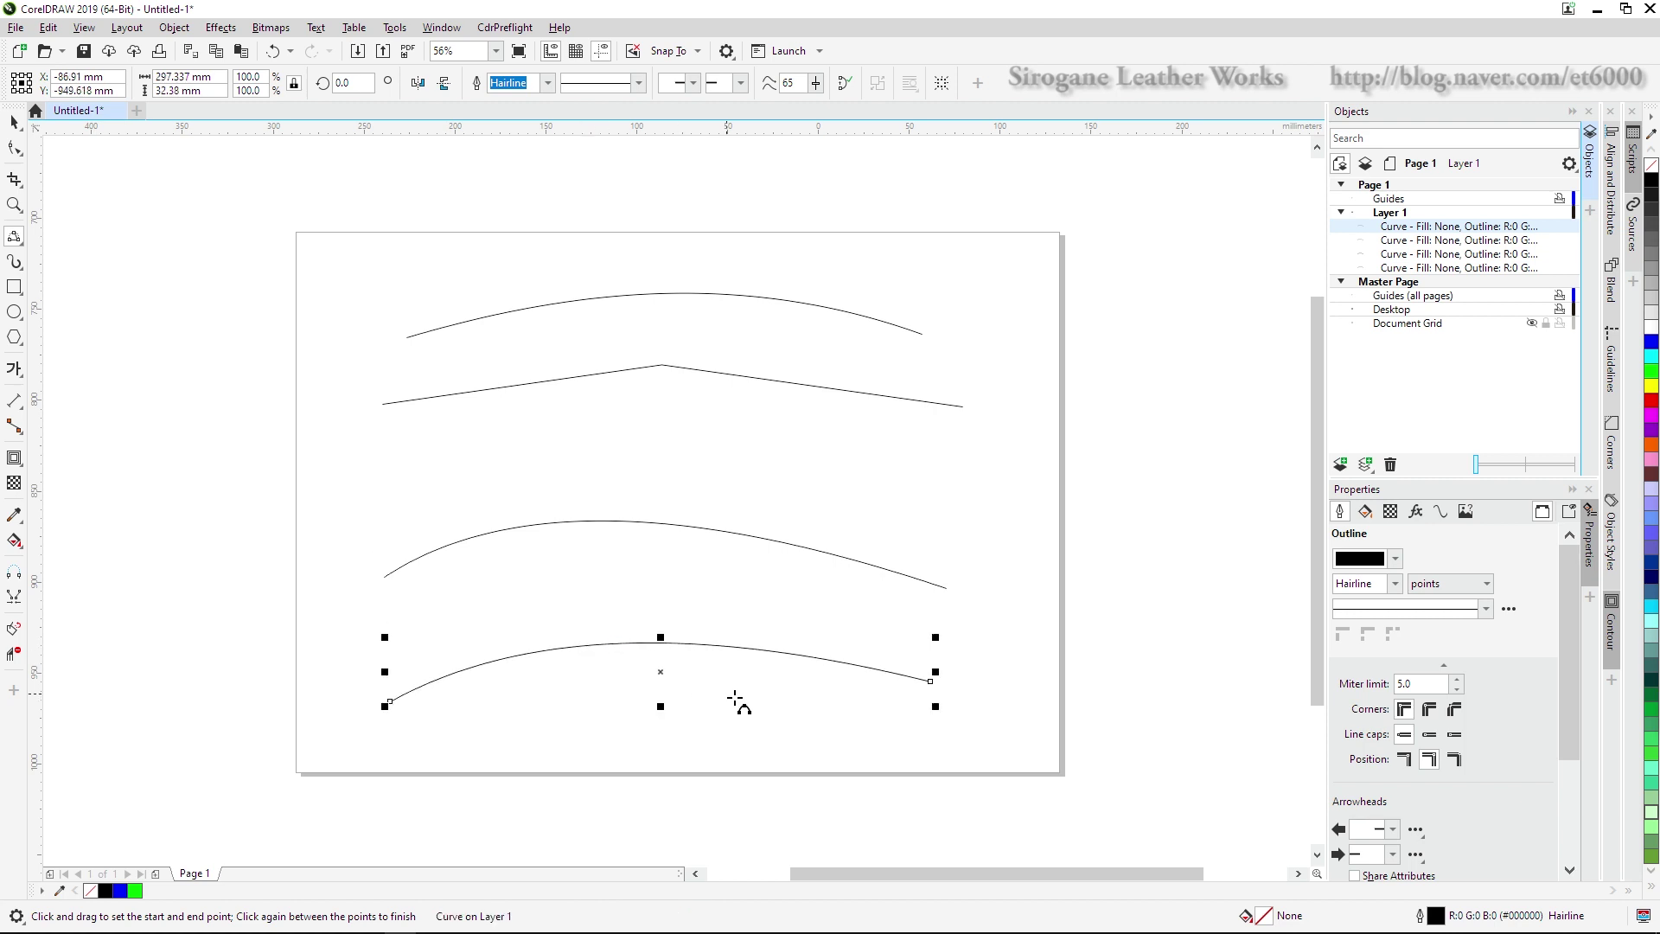
left_click(15, 122)
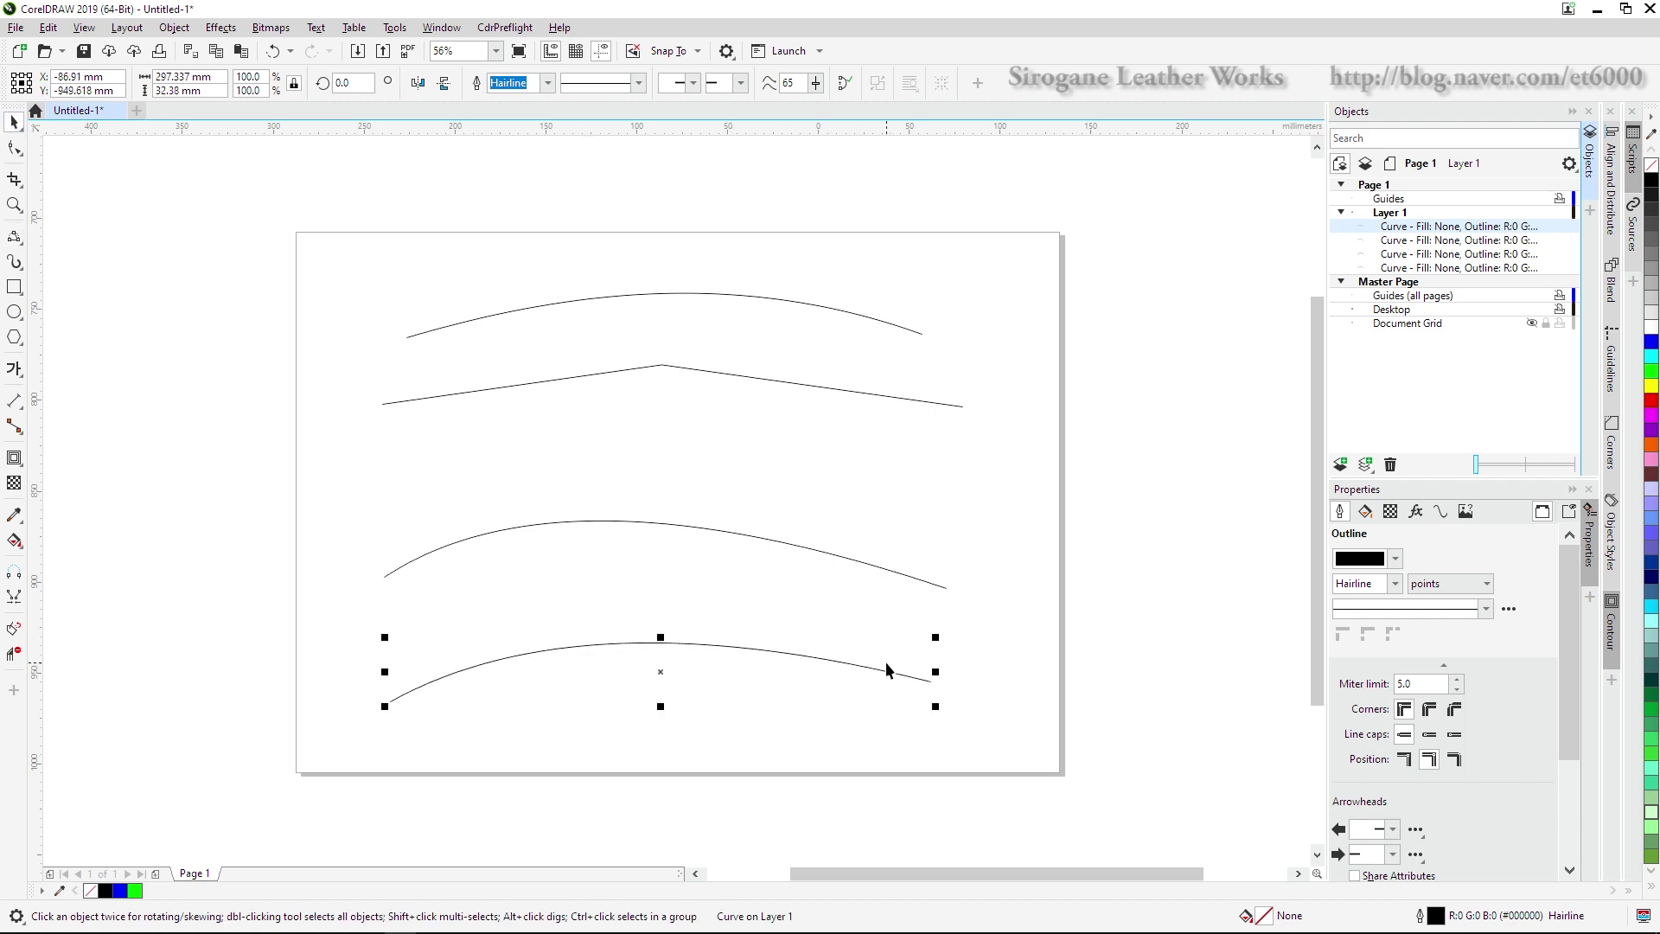
Deselect the lowest arch and draw a 2-point line about 253 mm long between the peaked line and the upper 3-point arch
left_click(13, 239)
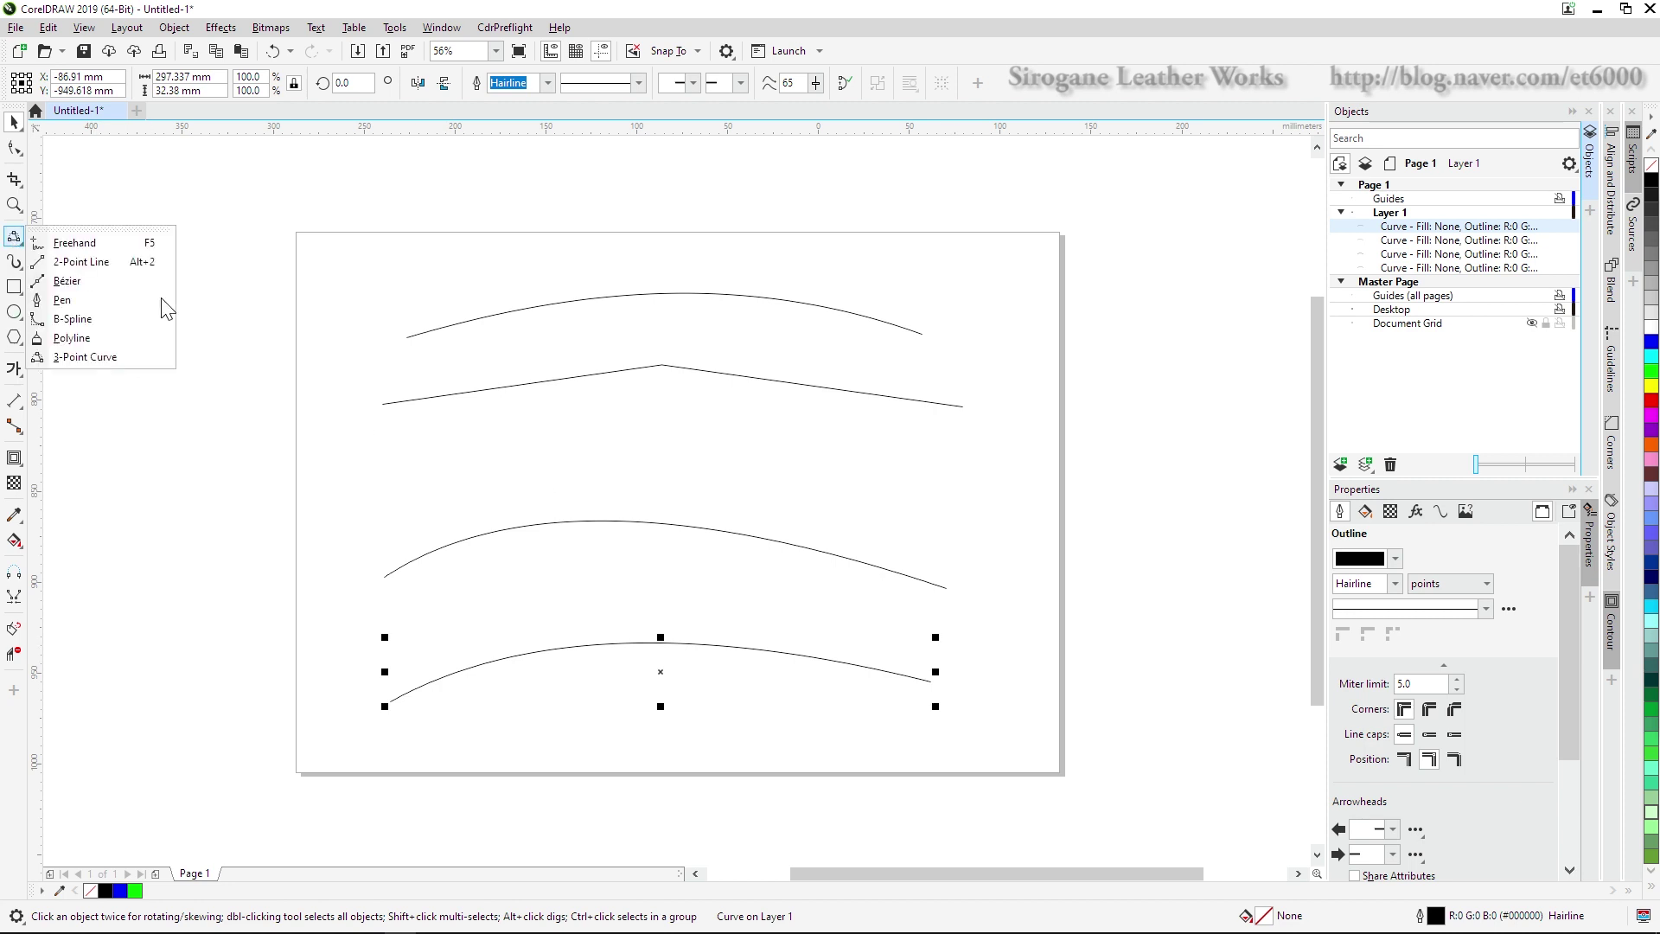
left_click(609, 461)
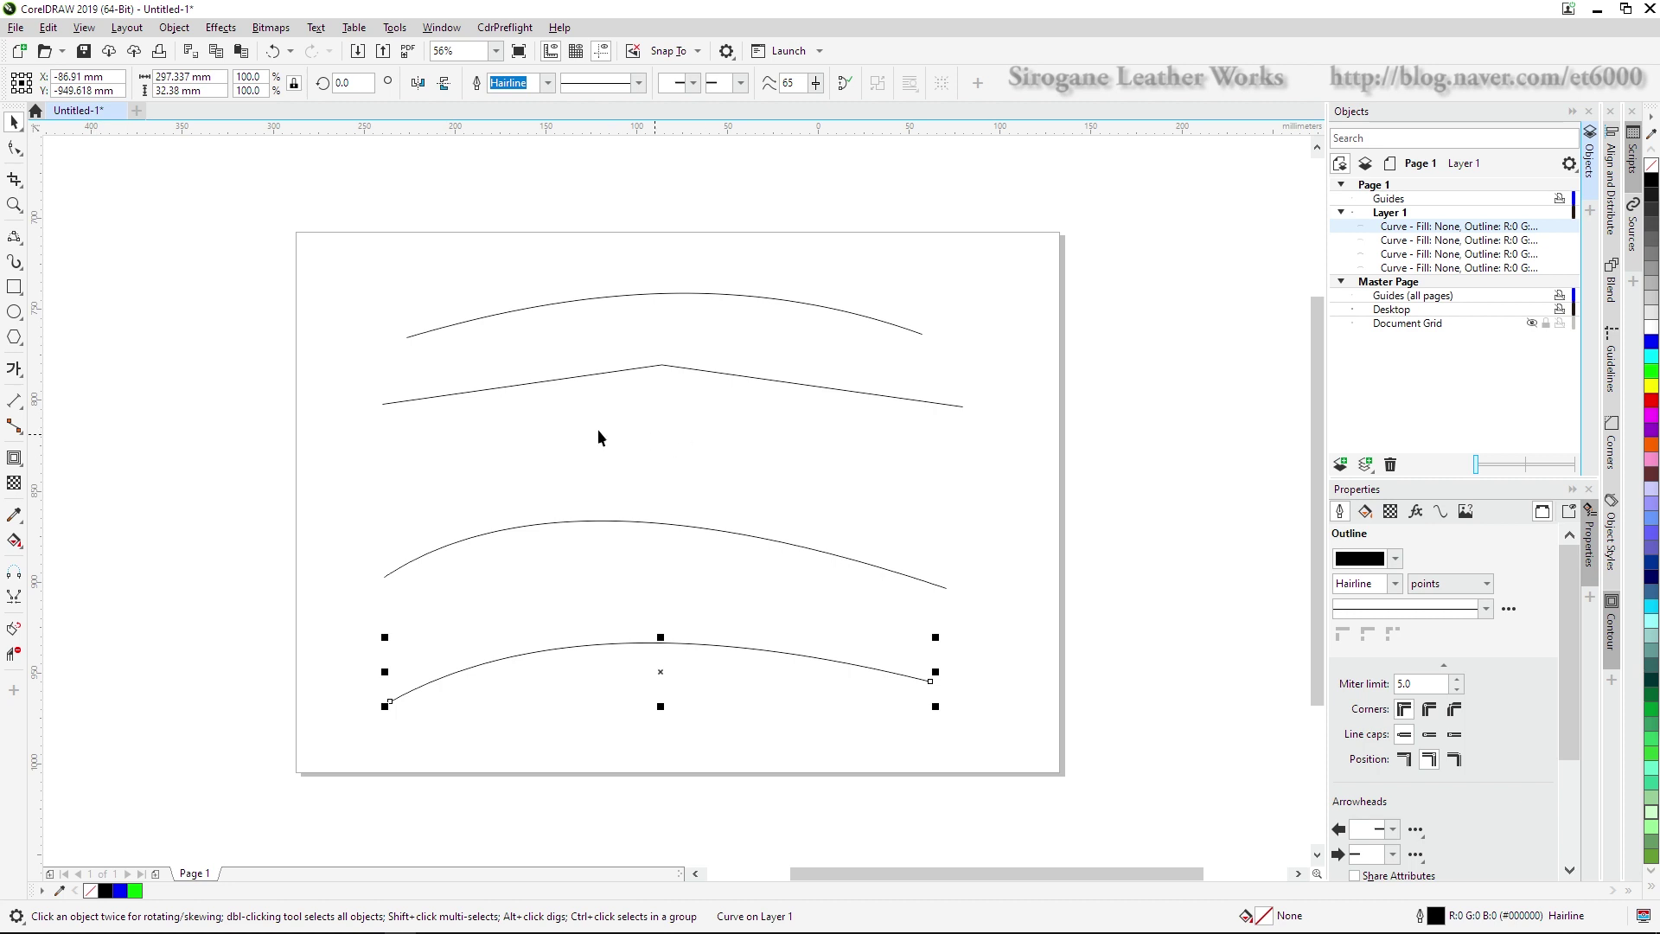
left_click(598, 430)
left_click(14, 239)
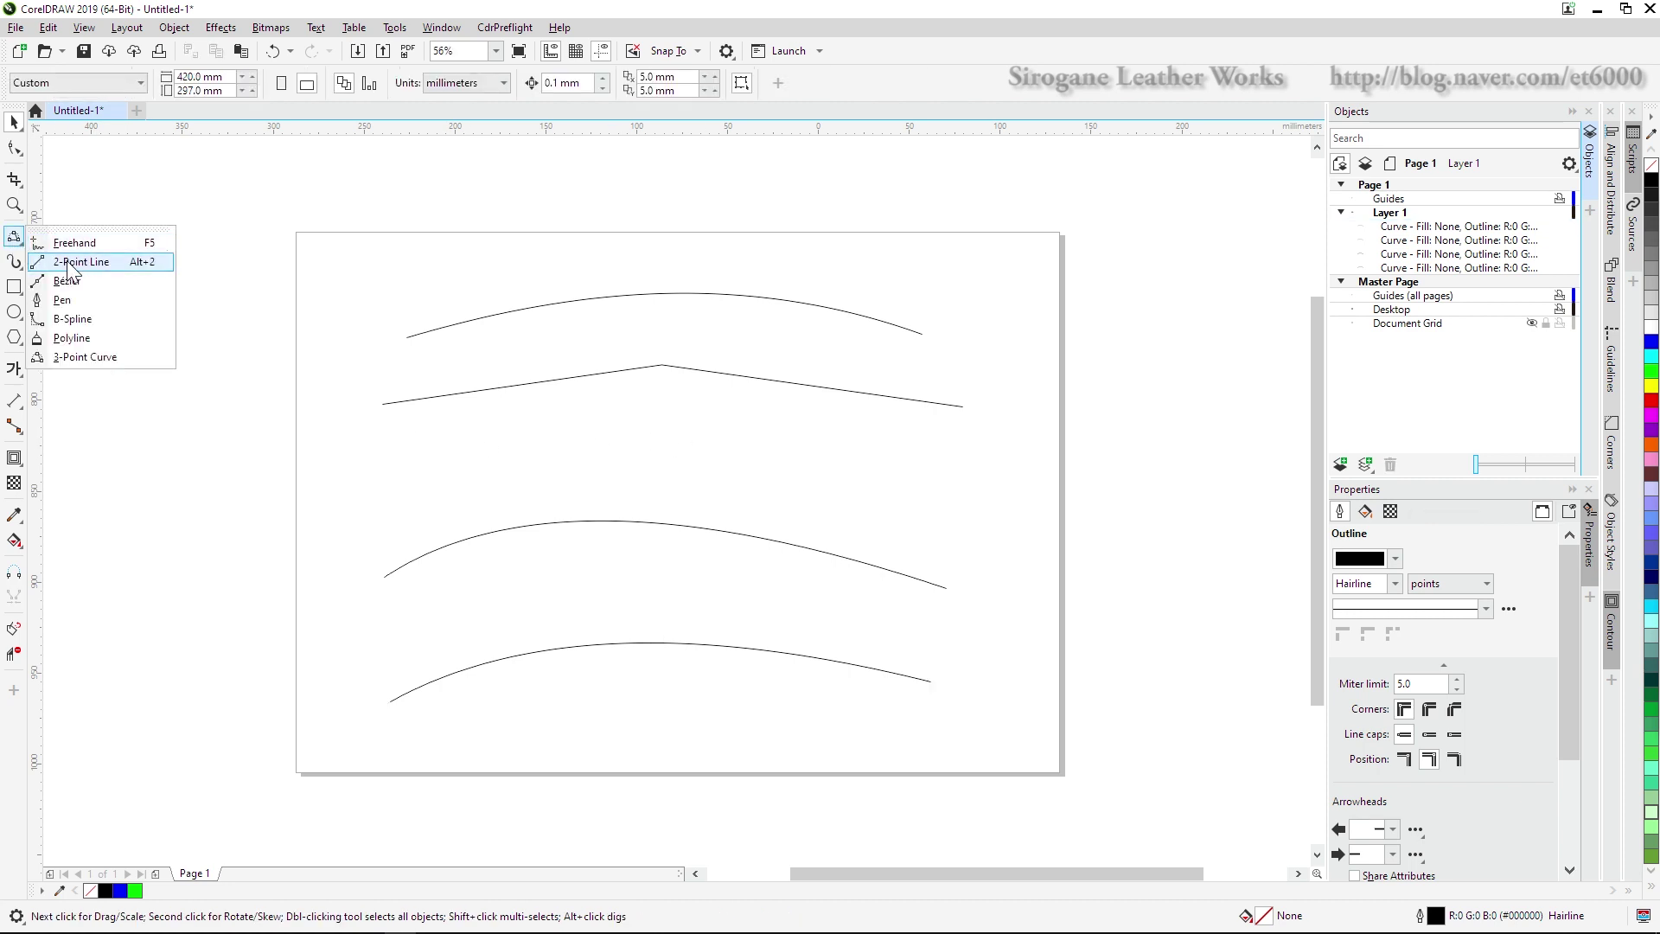
left_click(52, 257)
left_click_drag(480, 454, 942, 477)
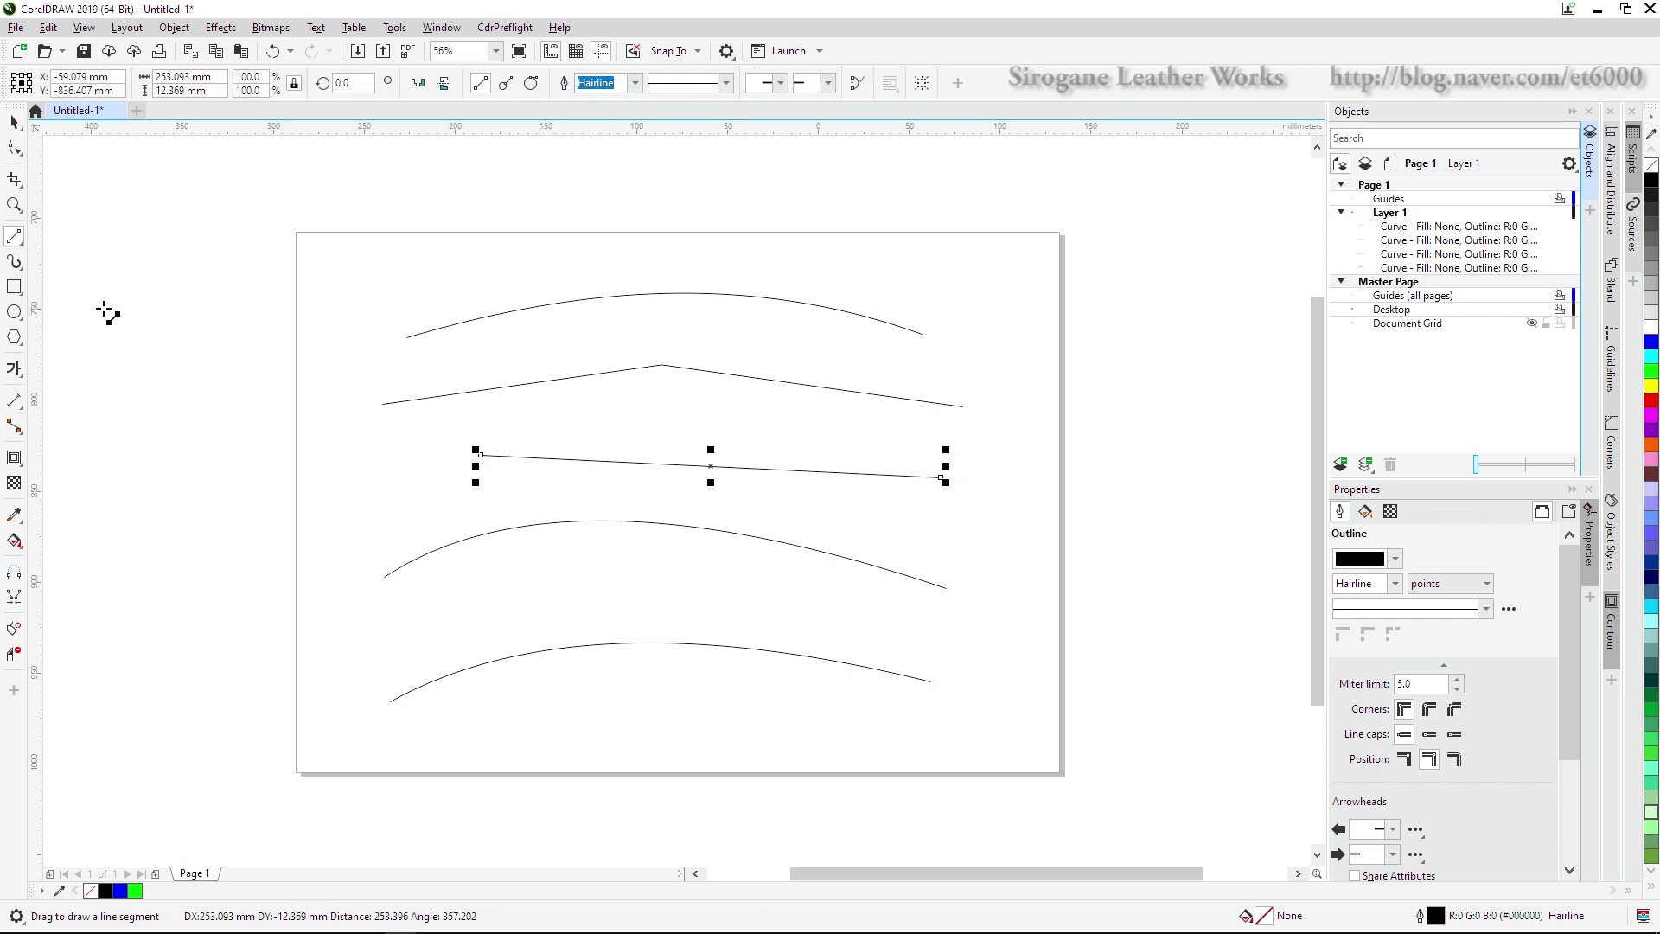
Draw a 3-point curve about 292 mm wide and 30 mm high between the two lower arches
left_click(15, 238)
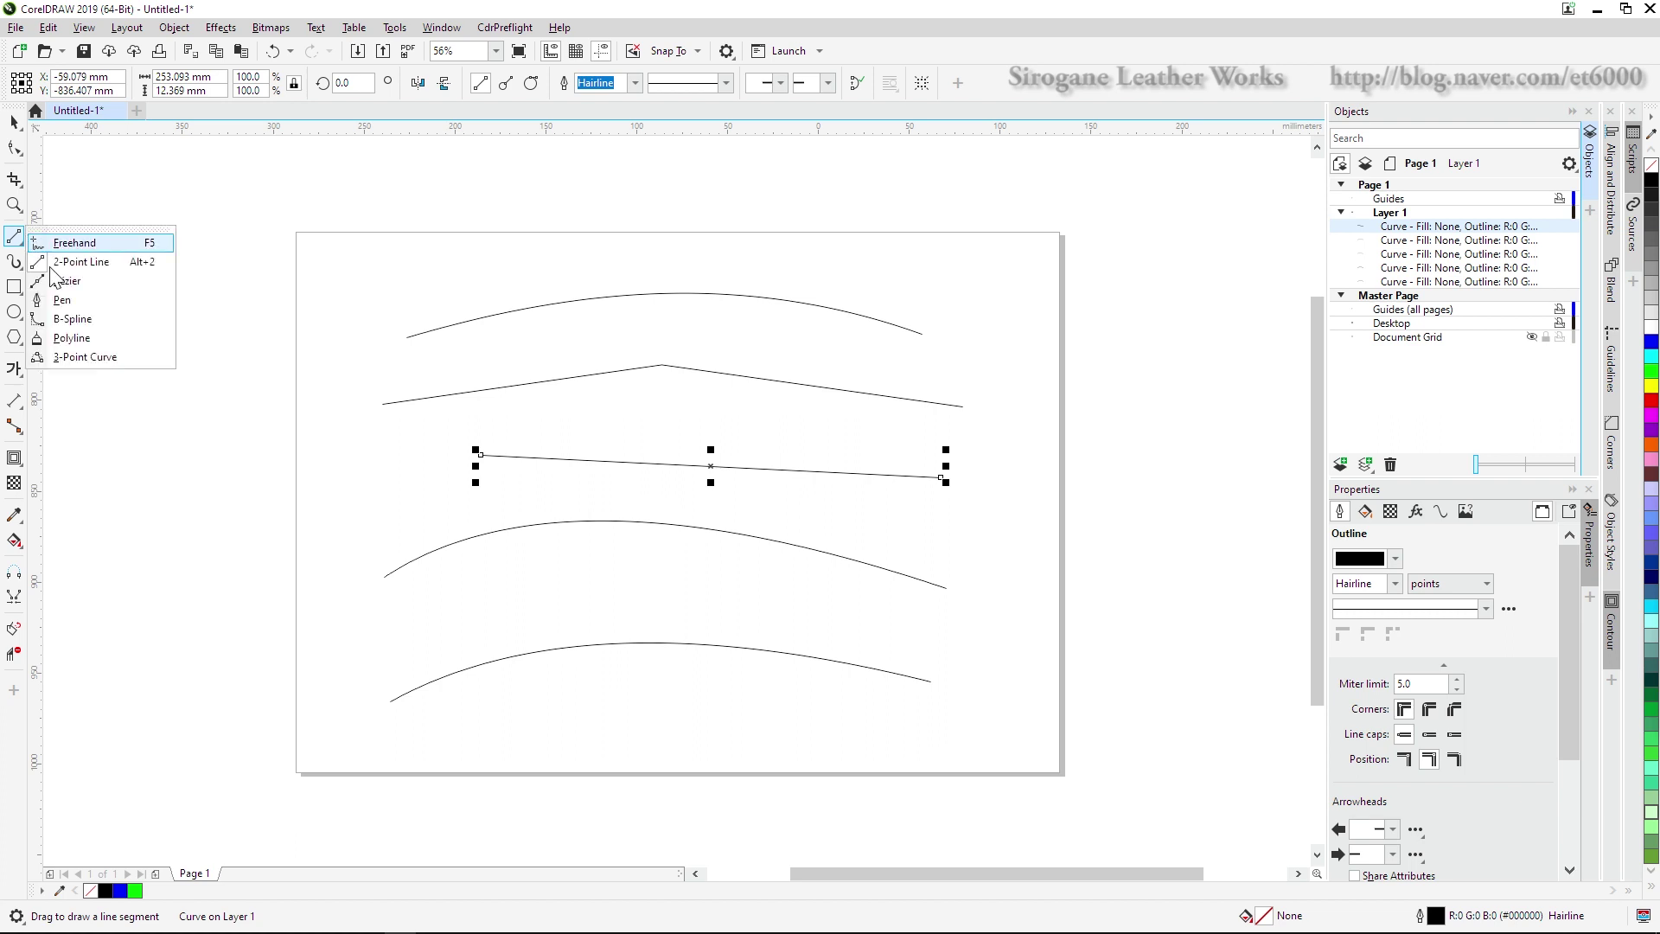
left_click(80, 356)
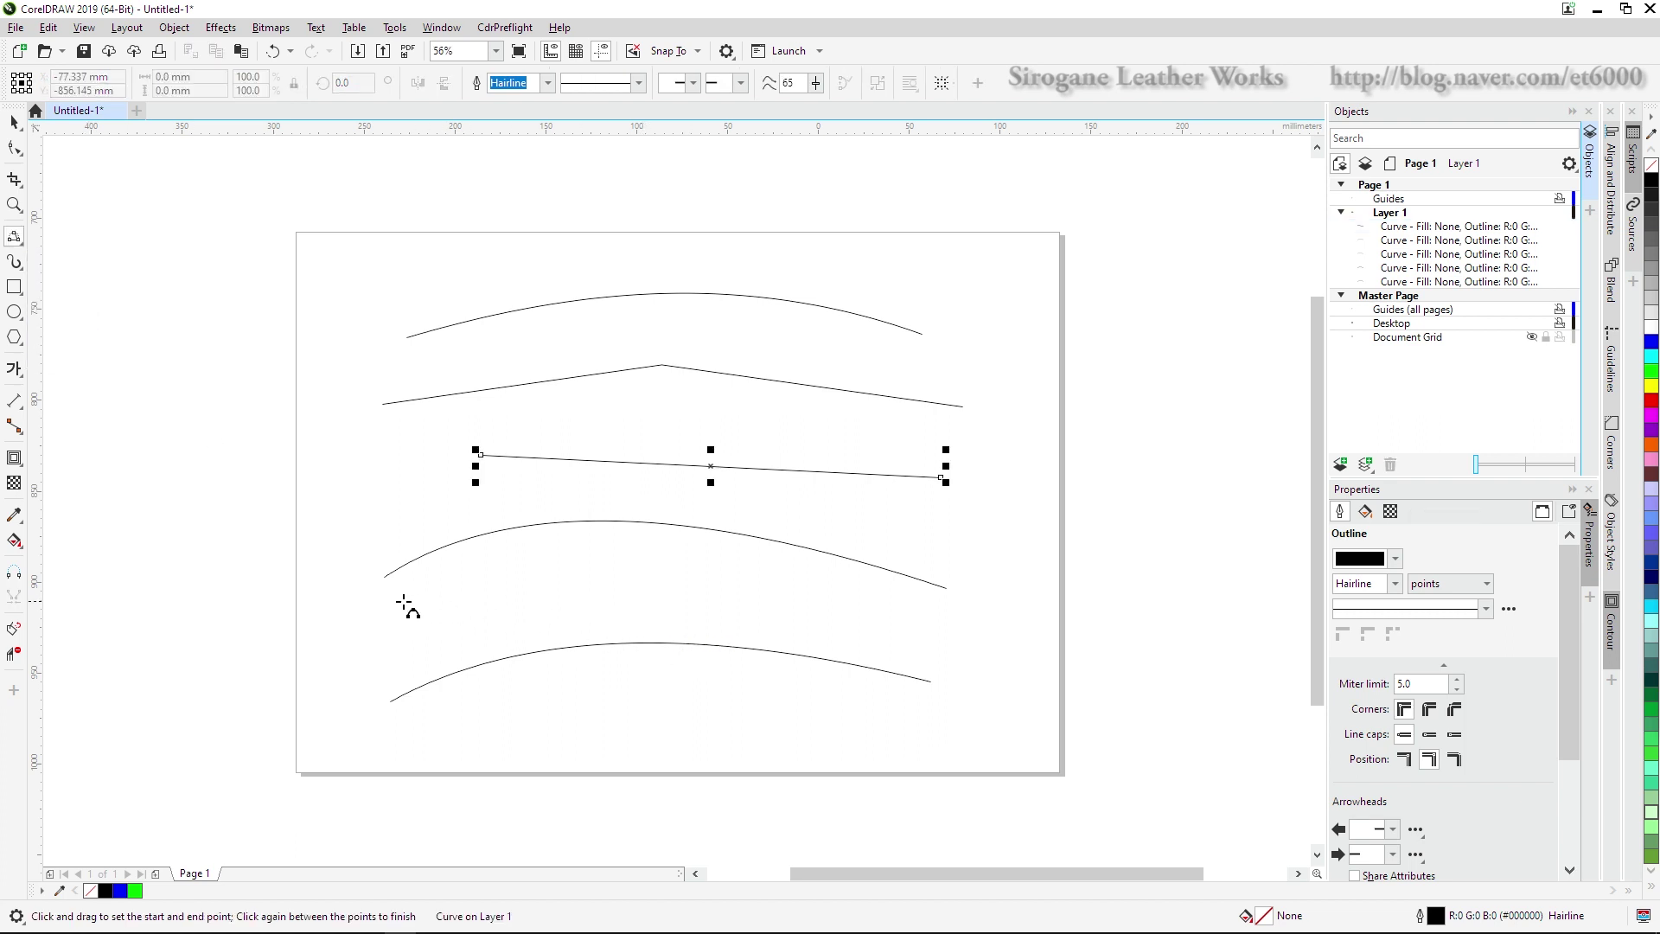
left_click_drag(403, 601, 934, 616)
left_click(674, 562)
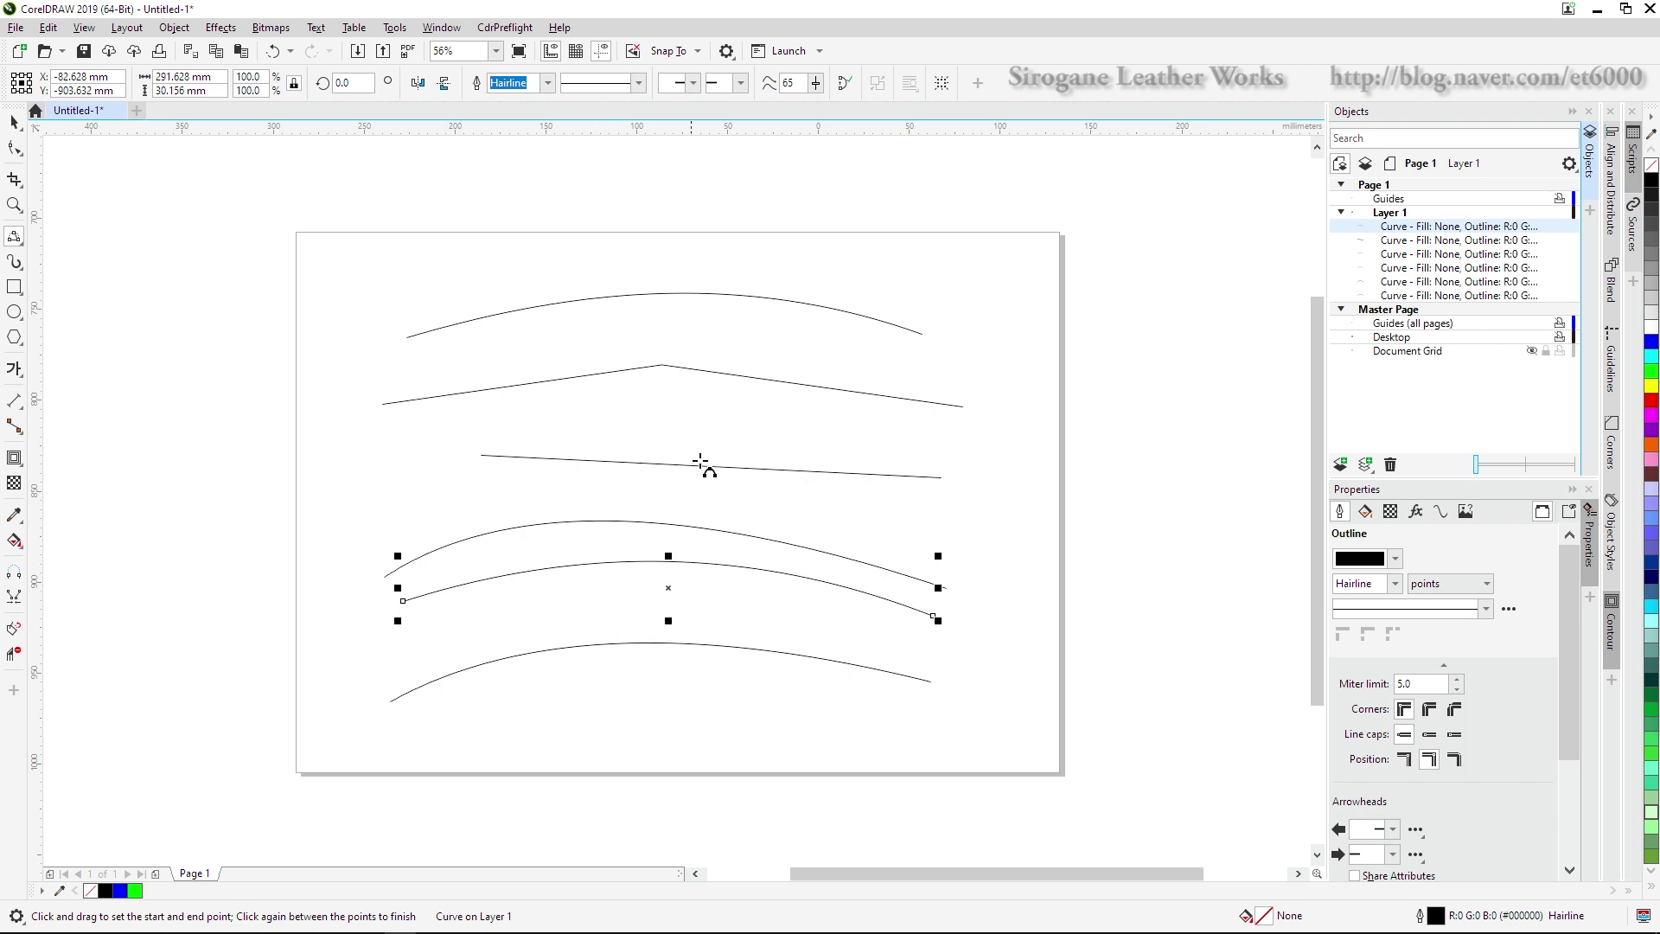
Show the node-editing commands for the straight line in the middle of the page and dismiss them without applying any
key("F10")
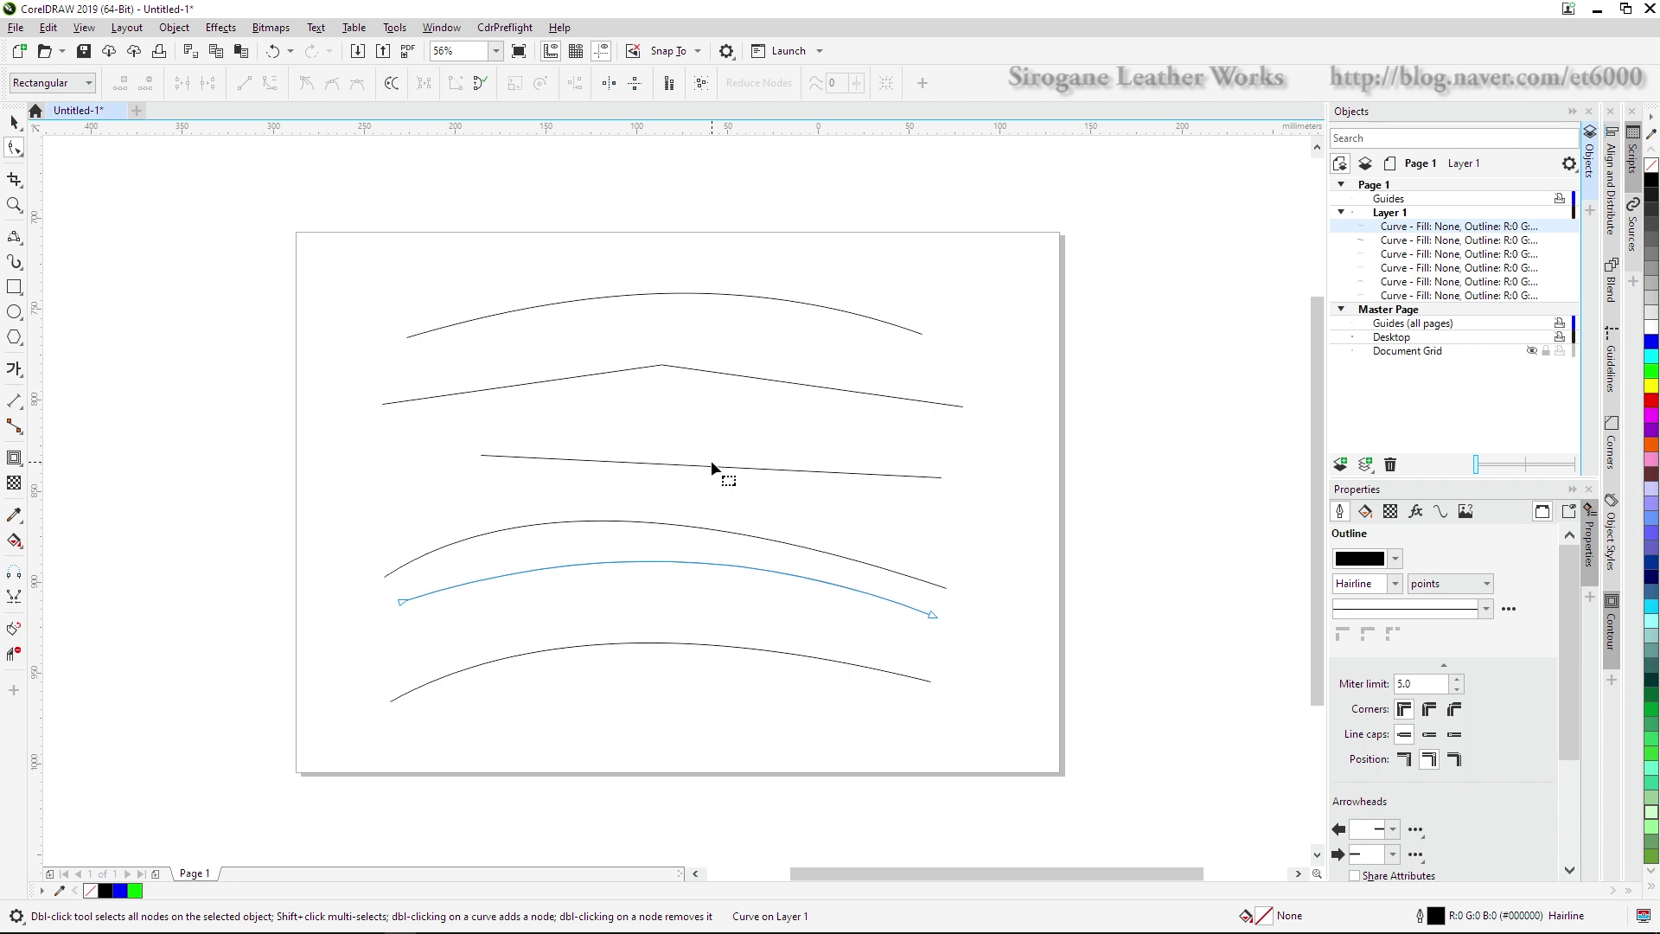
left_click(711, 464)
right_click(711, 465)
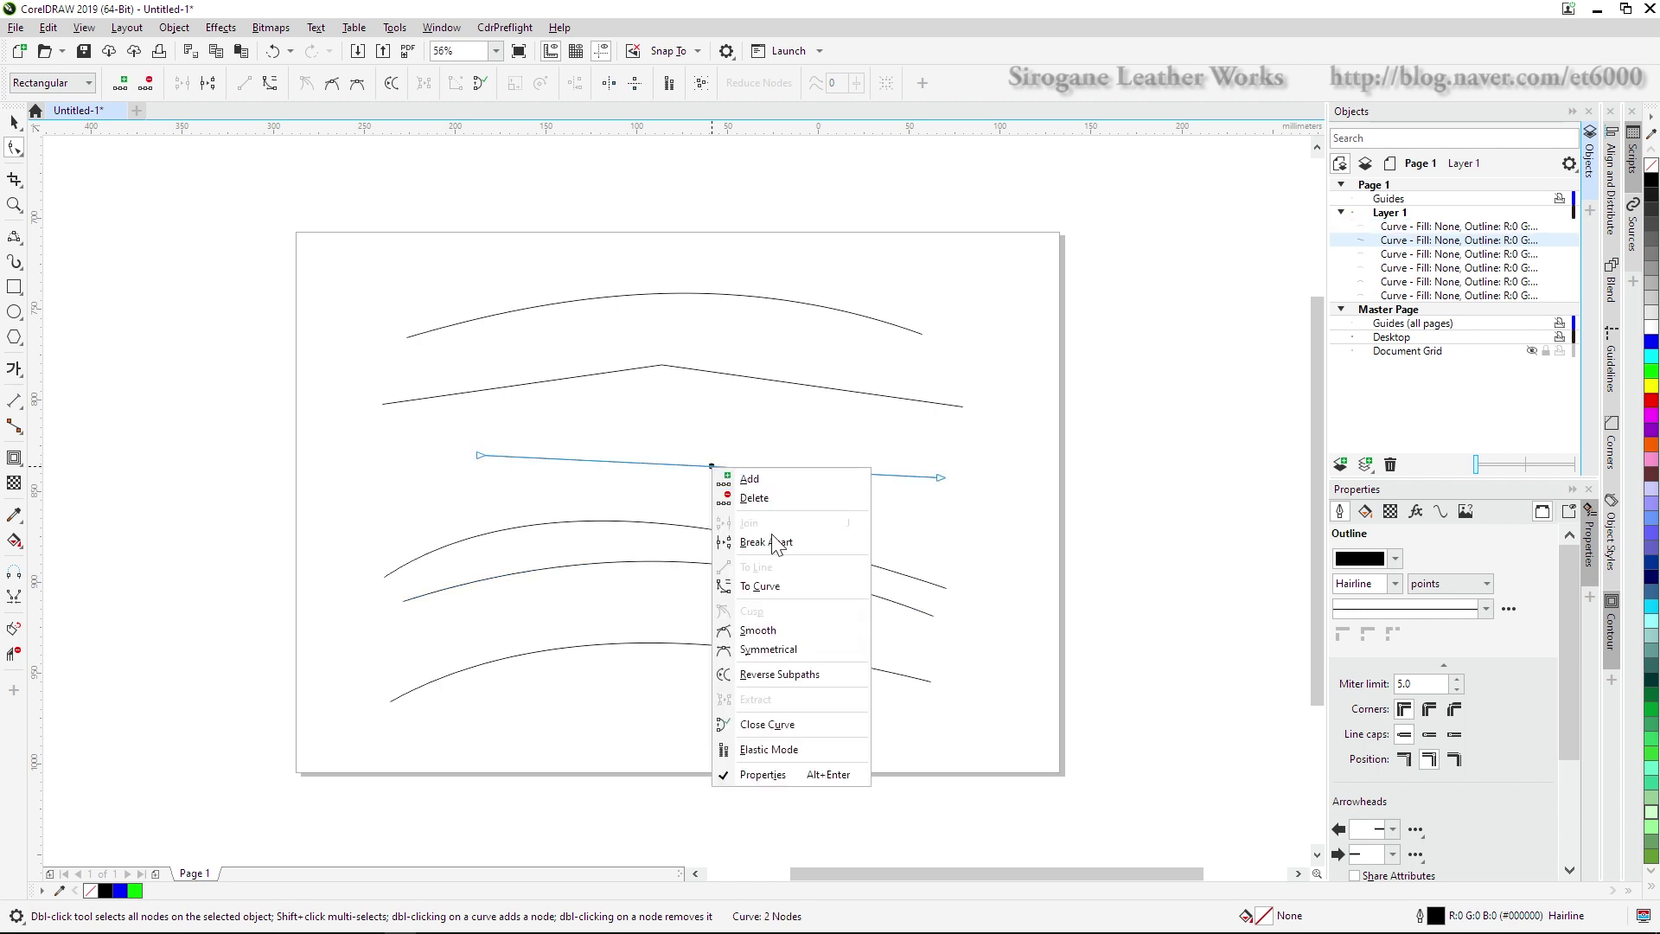
left_click(657, 561)
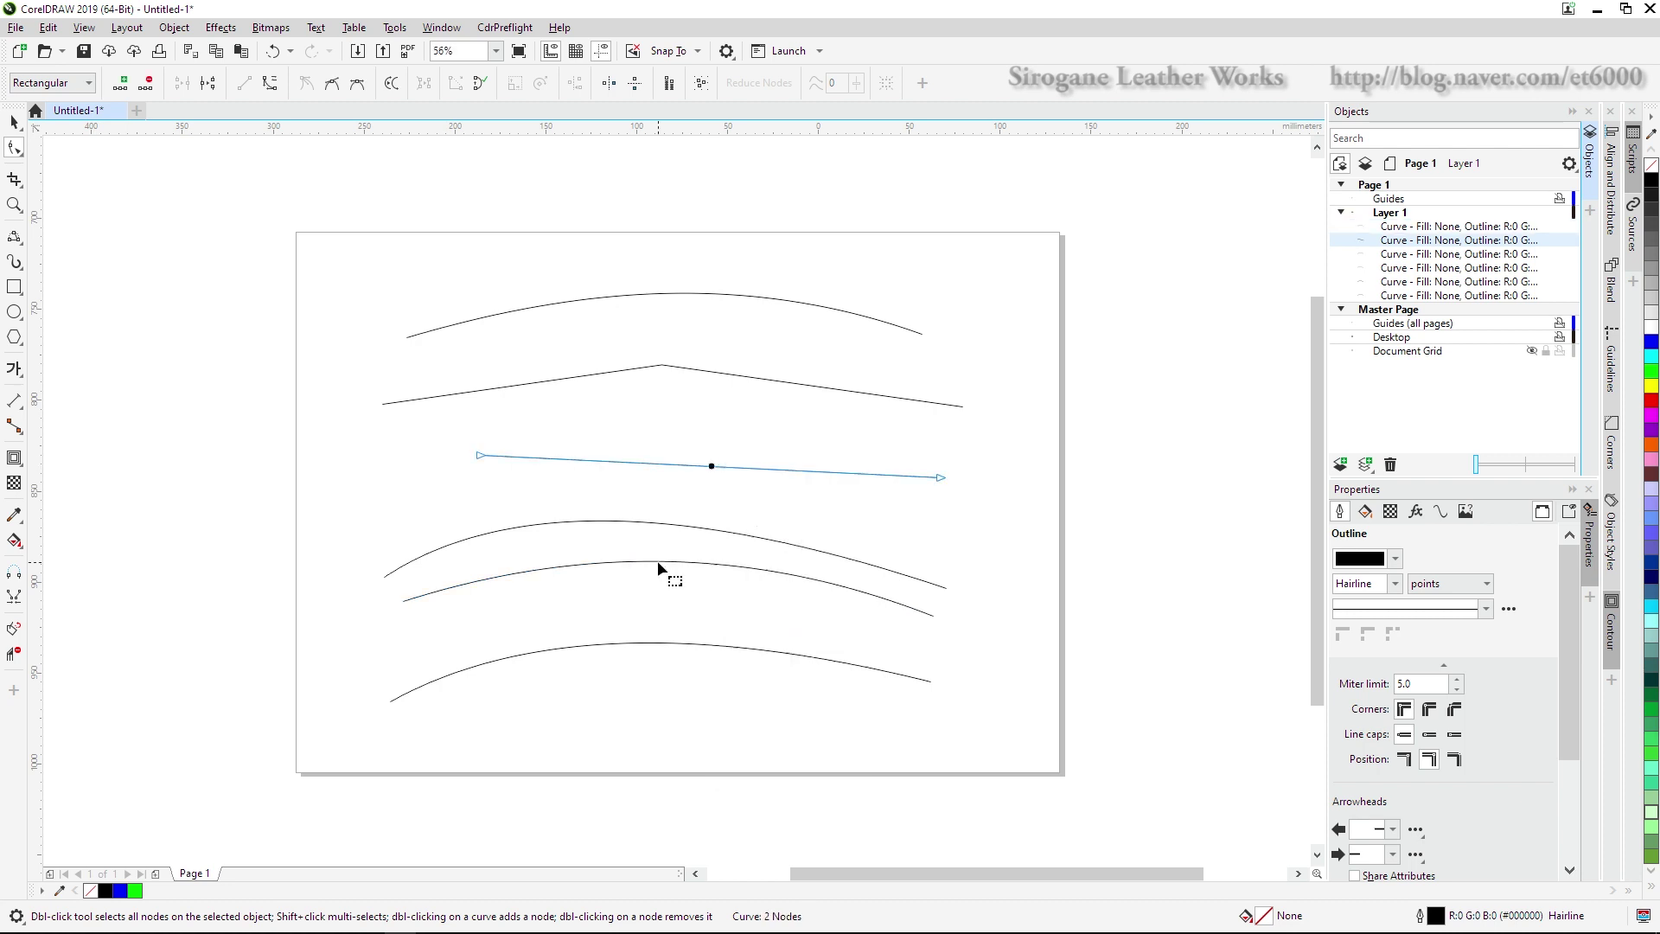
Convert the 3-point arch between the other two lower arches to a straight line
right_click(657, 560)
left_click(647, 562)
left_click(649, 560)
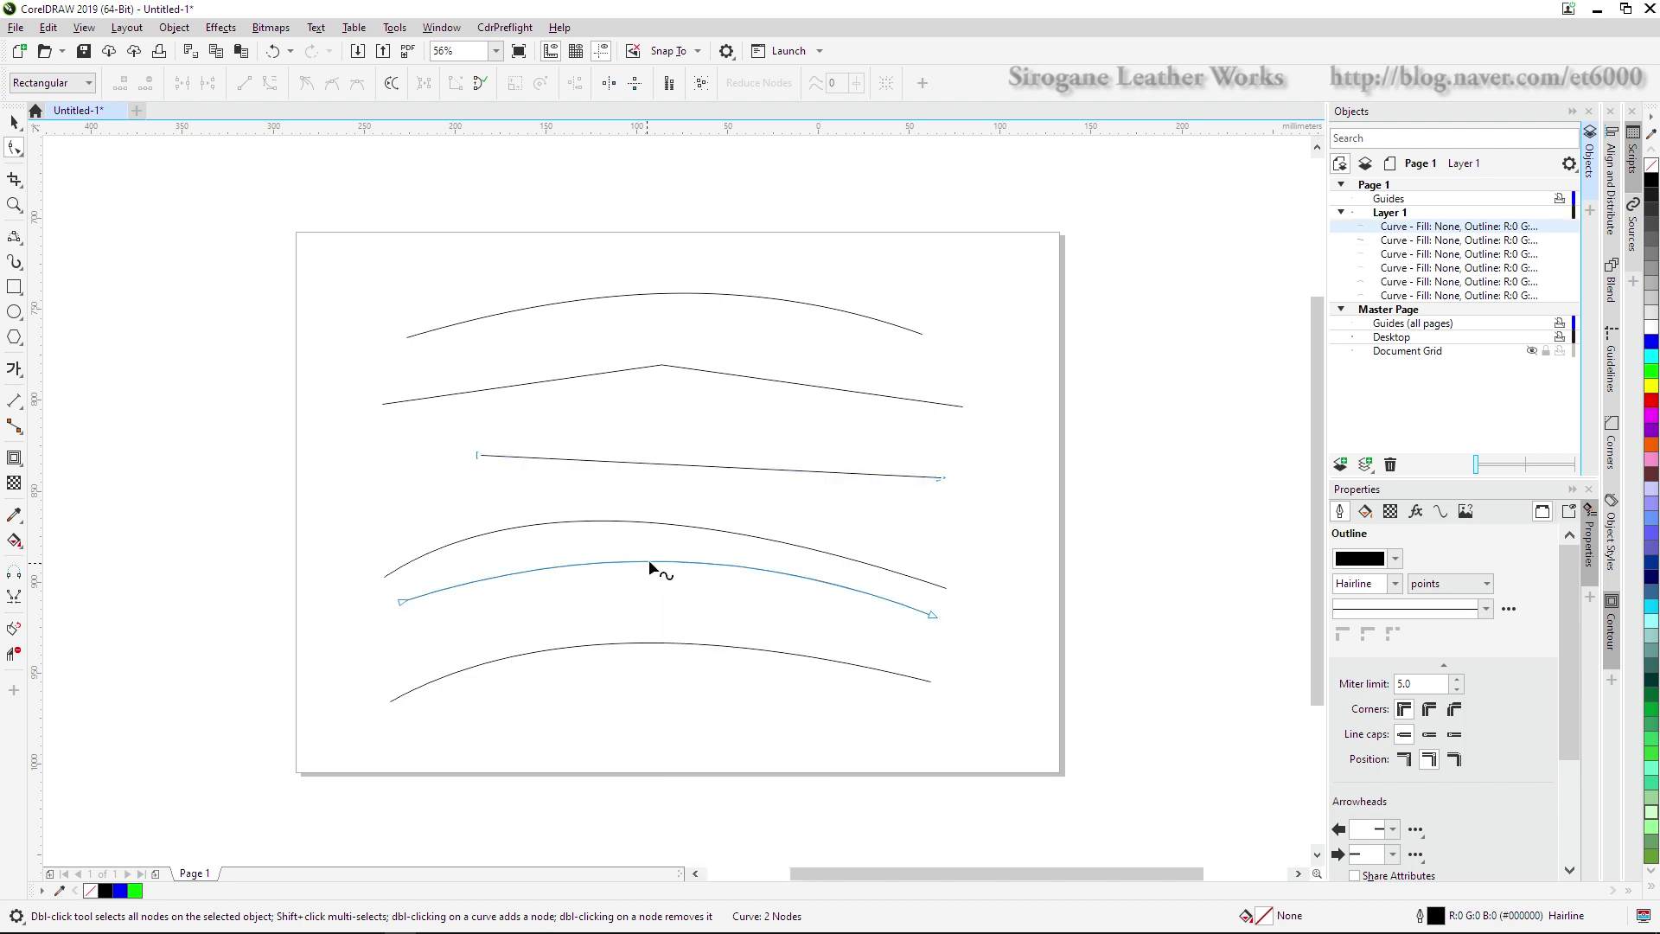
right_click(649, 559)
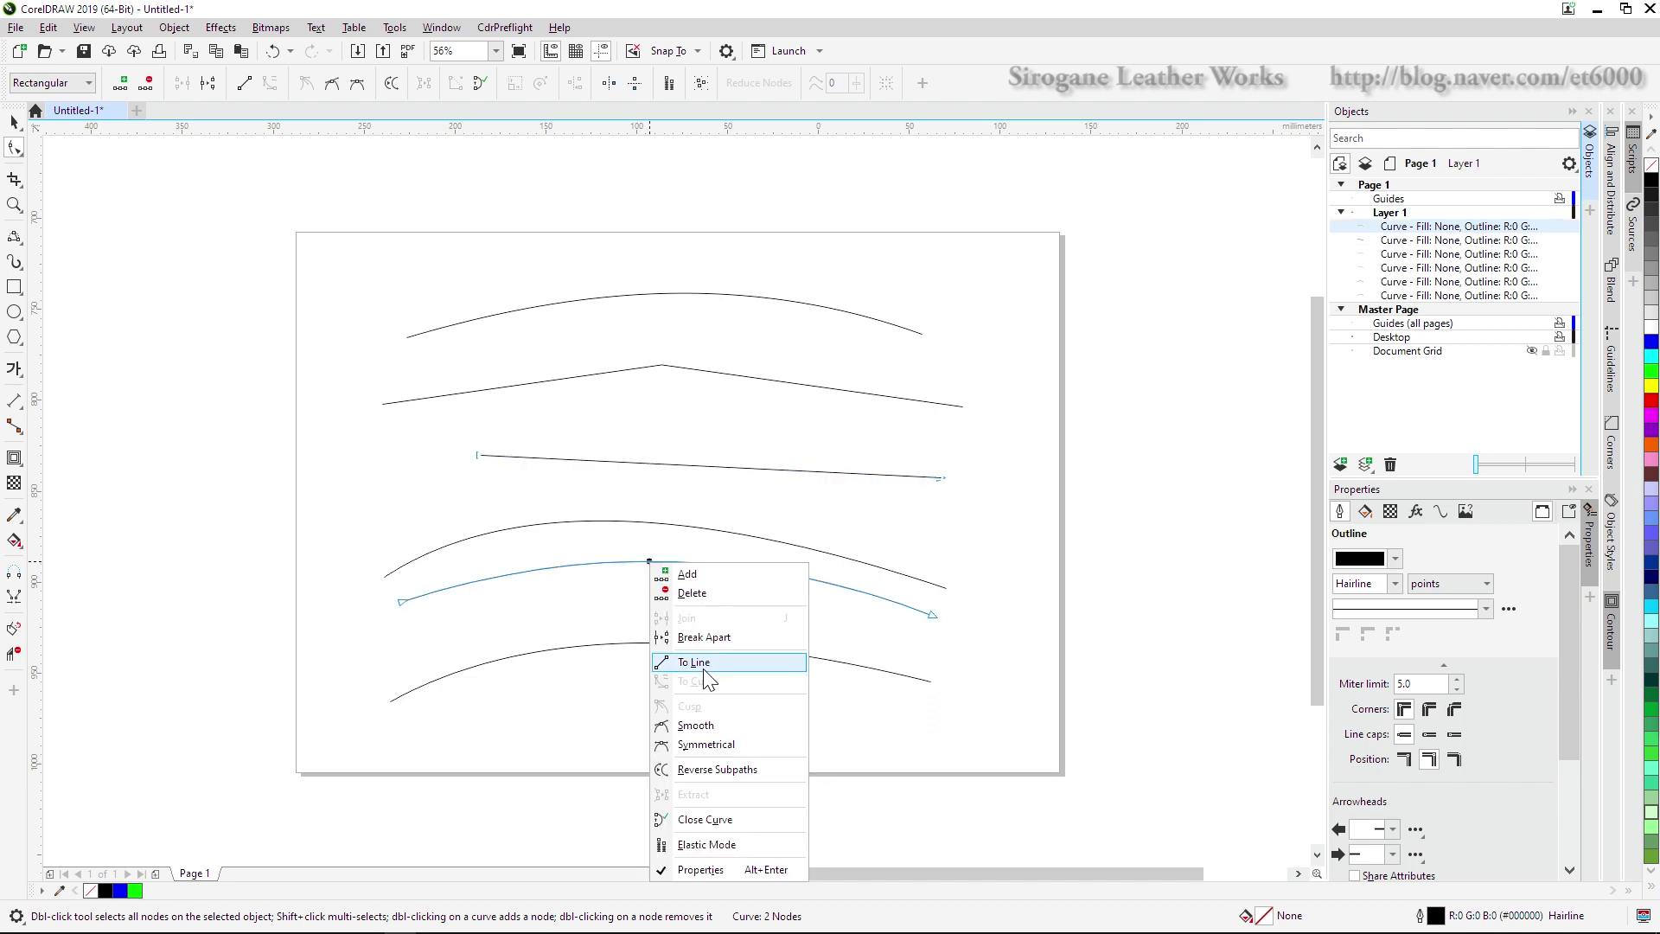
left_click(703, 664)
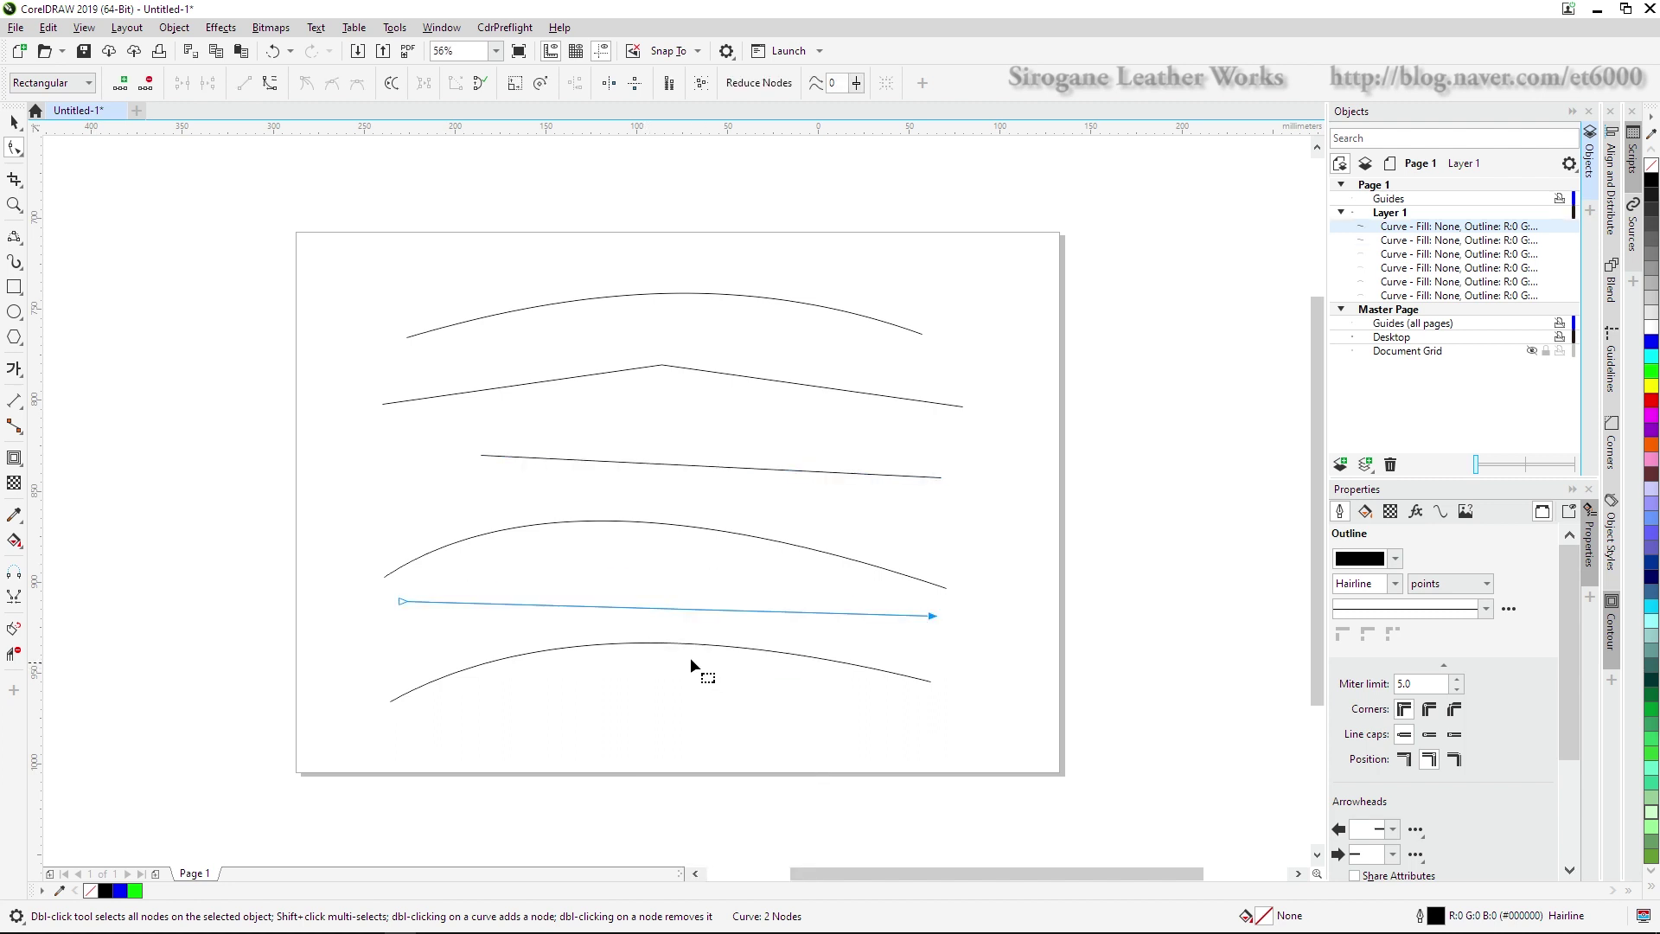
Select all the lines and curves on the page with the Pick tool and delete them
left_click(14, 236)
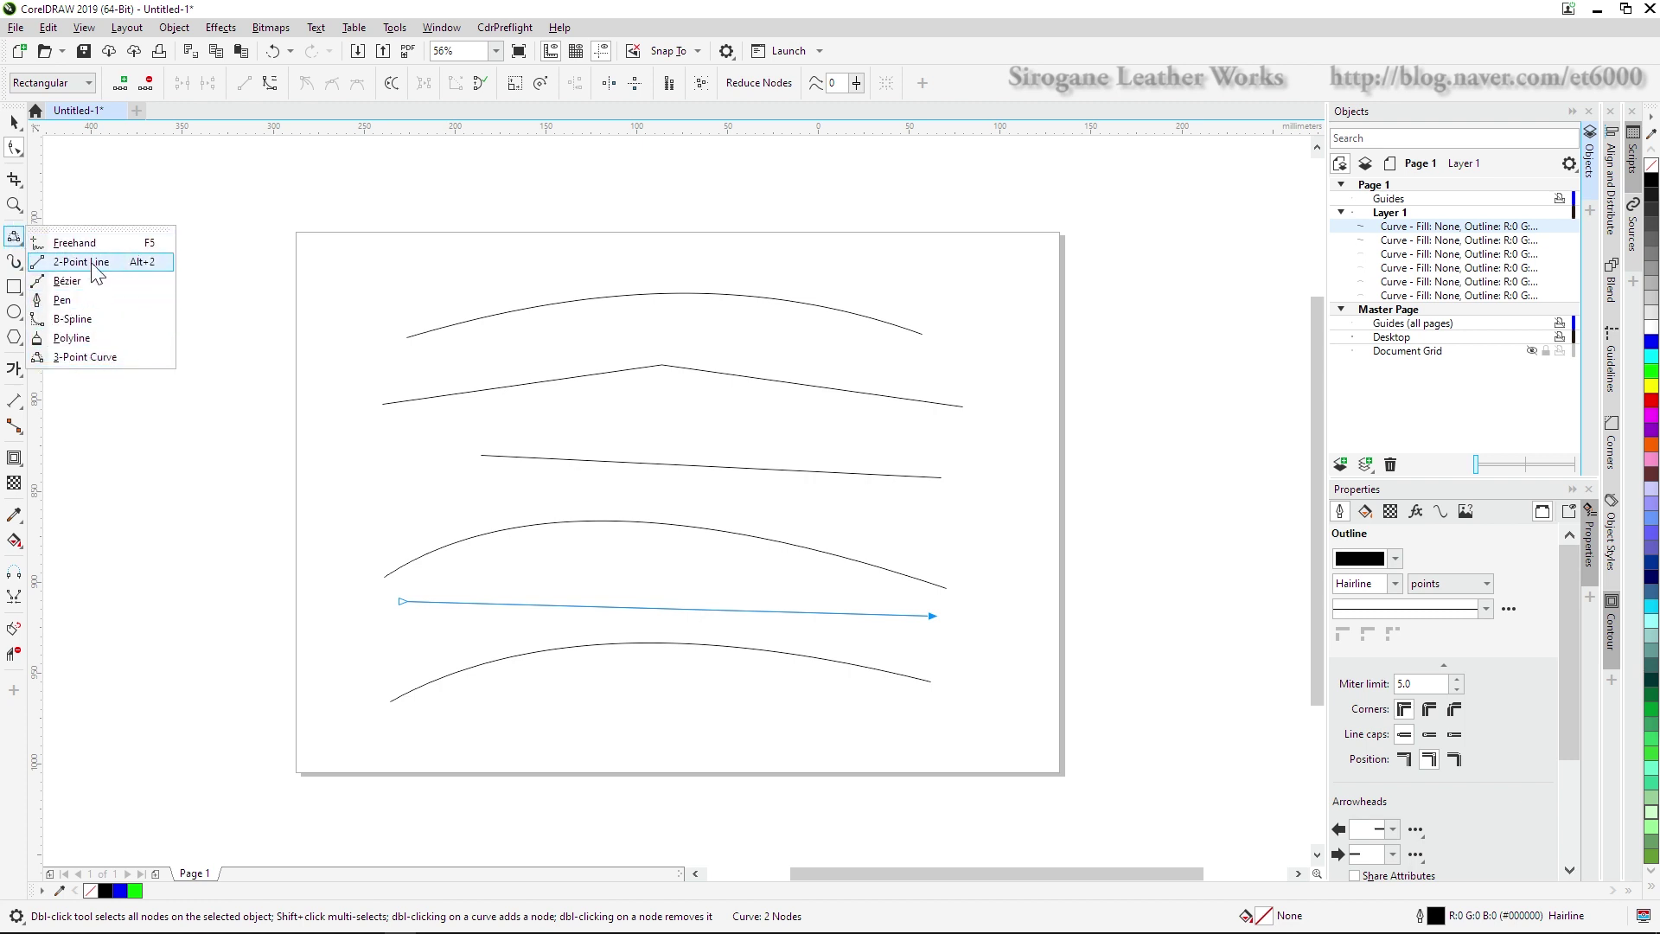
mouse_move(27, 245)
left_click(14, 122)
left_click_drag(326, 238, 1055, 761)
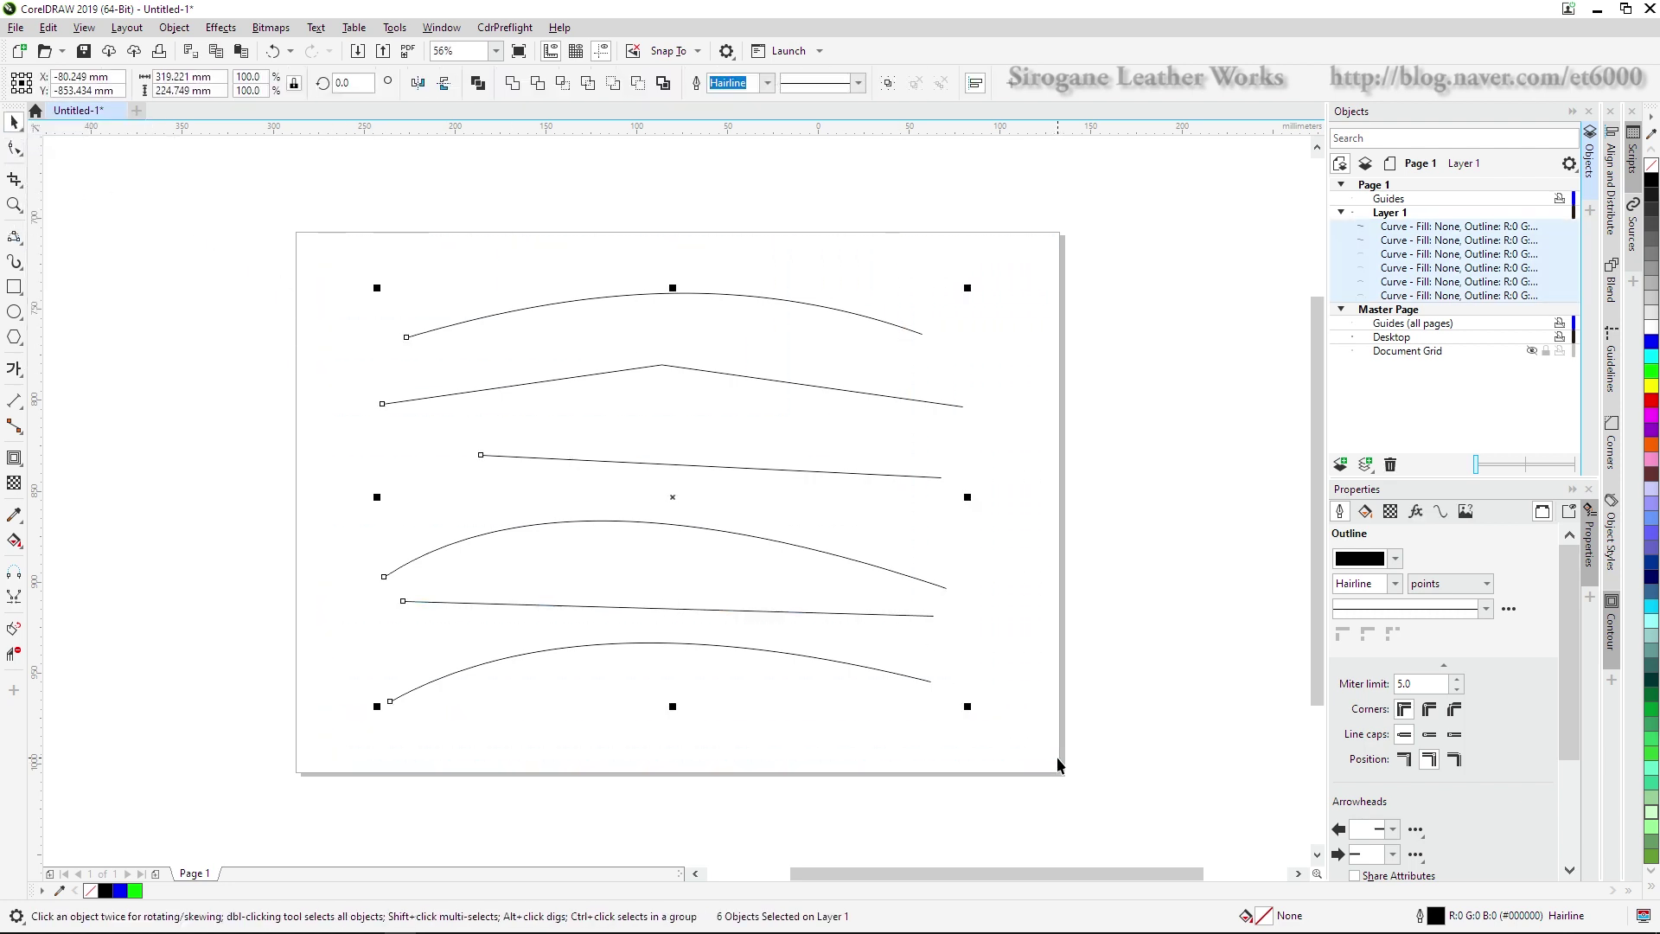
key("Delete")
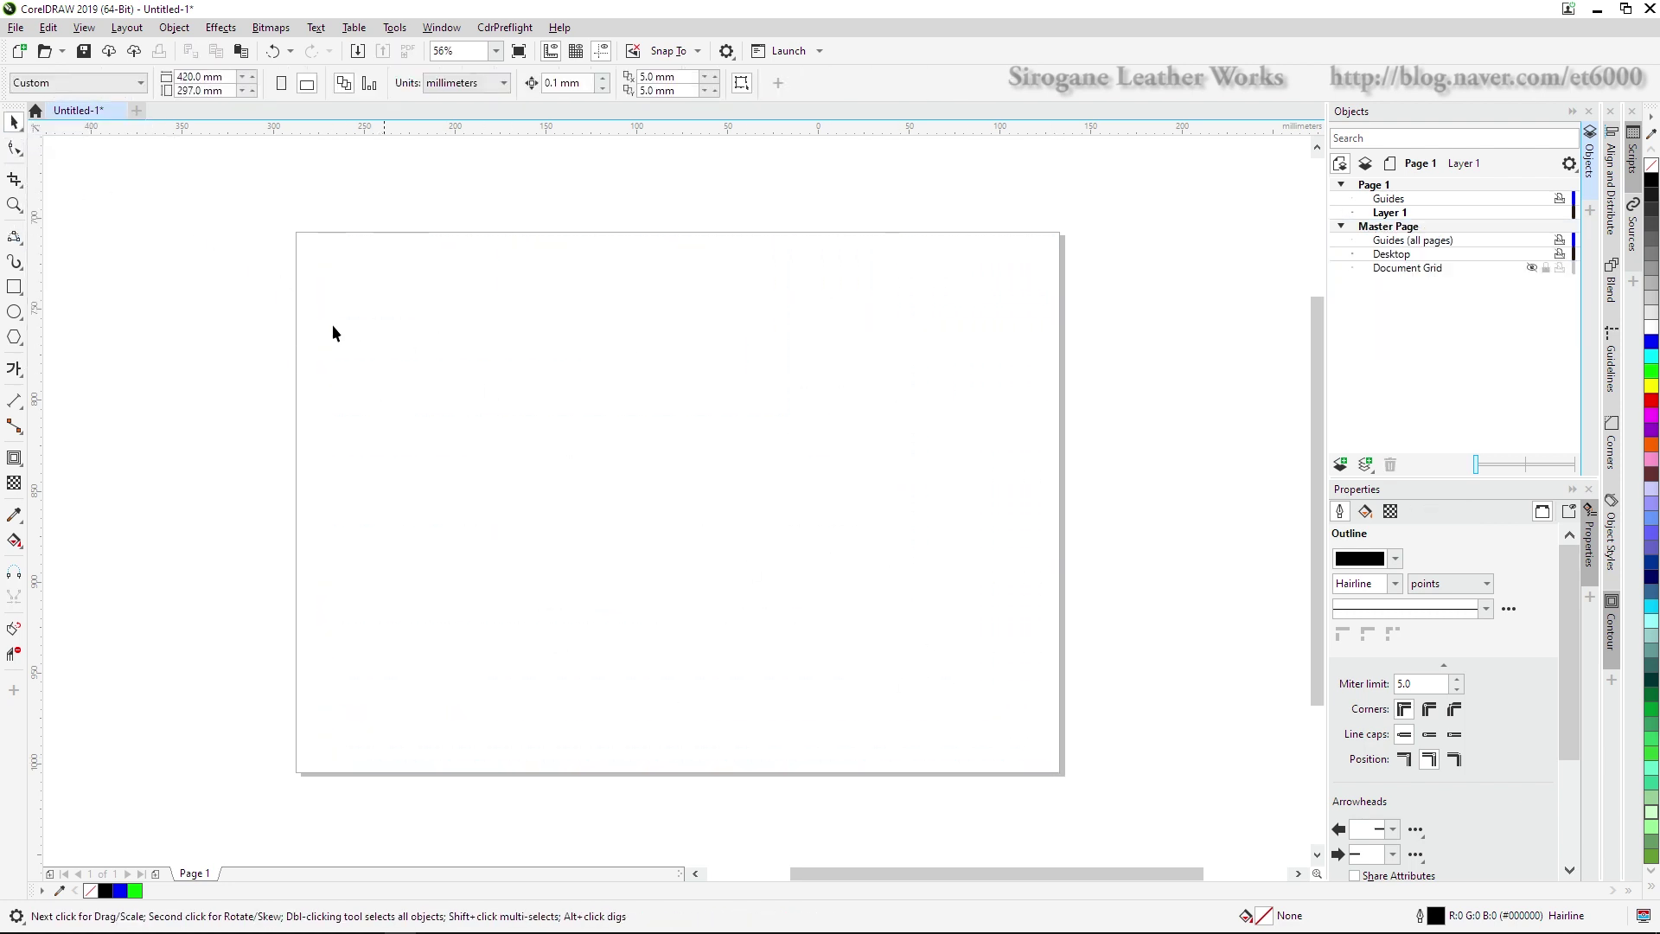
Draw an open Pen tool path about 296 mm wide and 184 mm high, with five curved segments followed by two straight ones
left_click(19, 239)
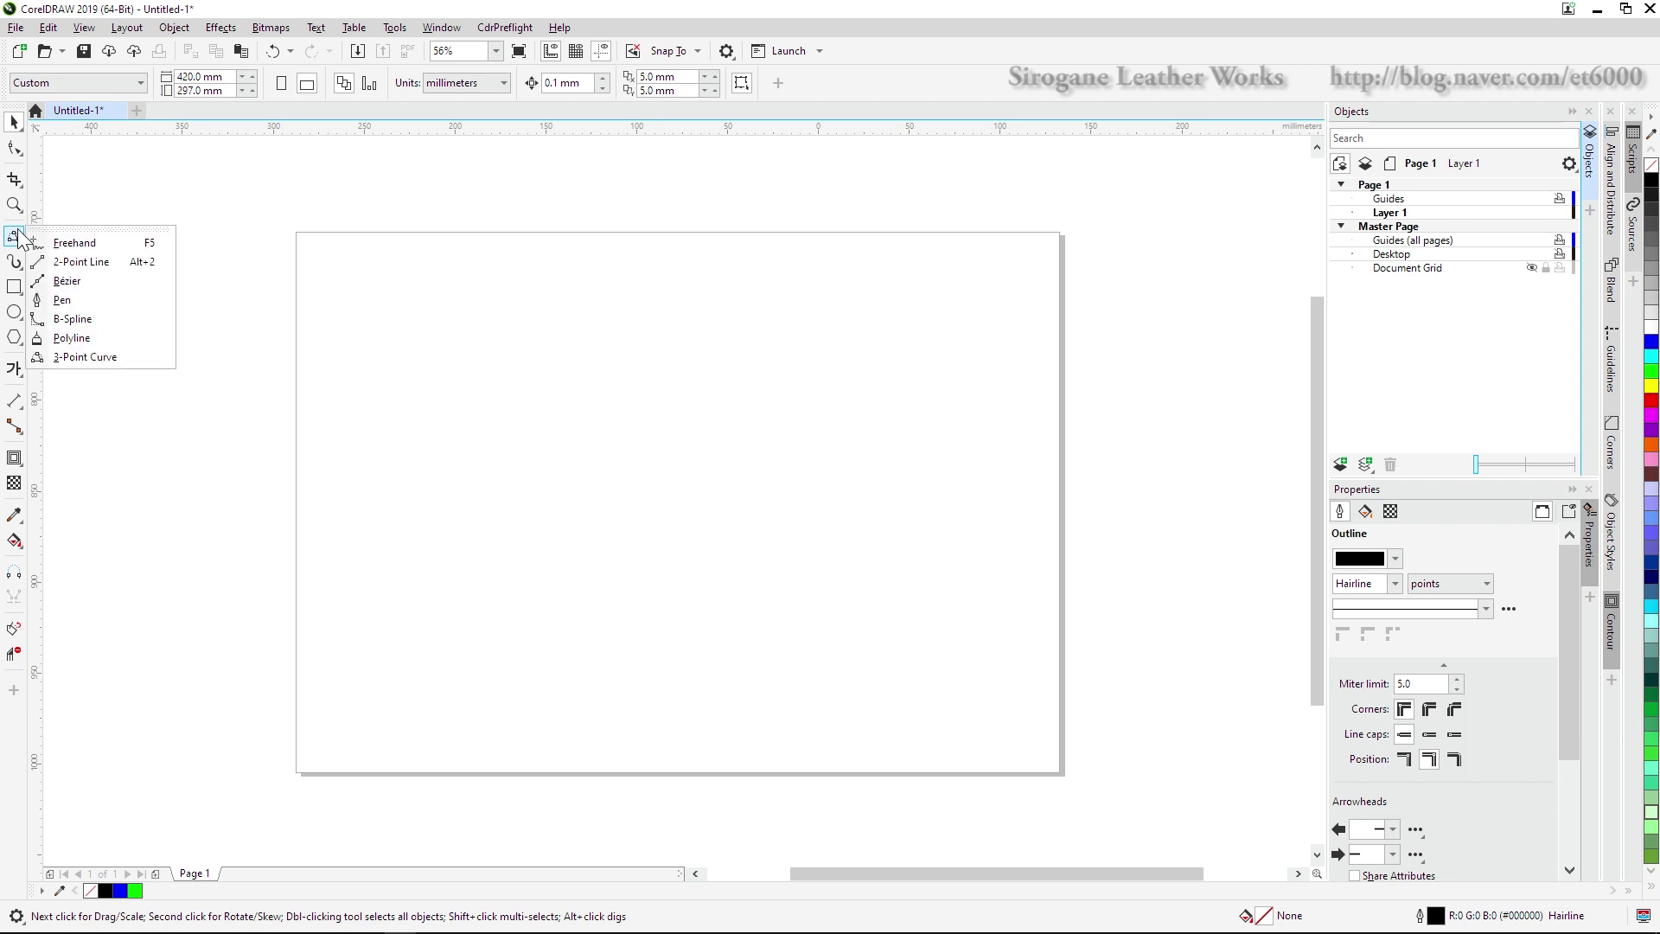
left_click(83, 303)
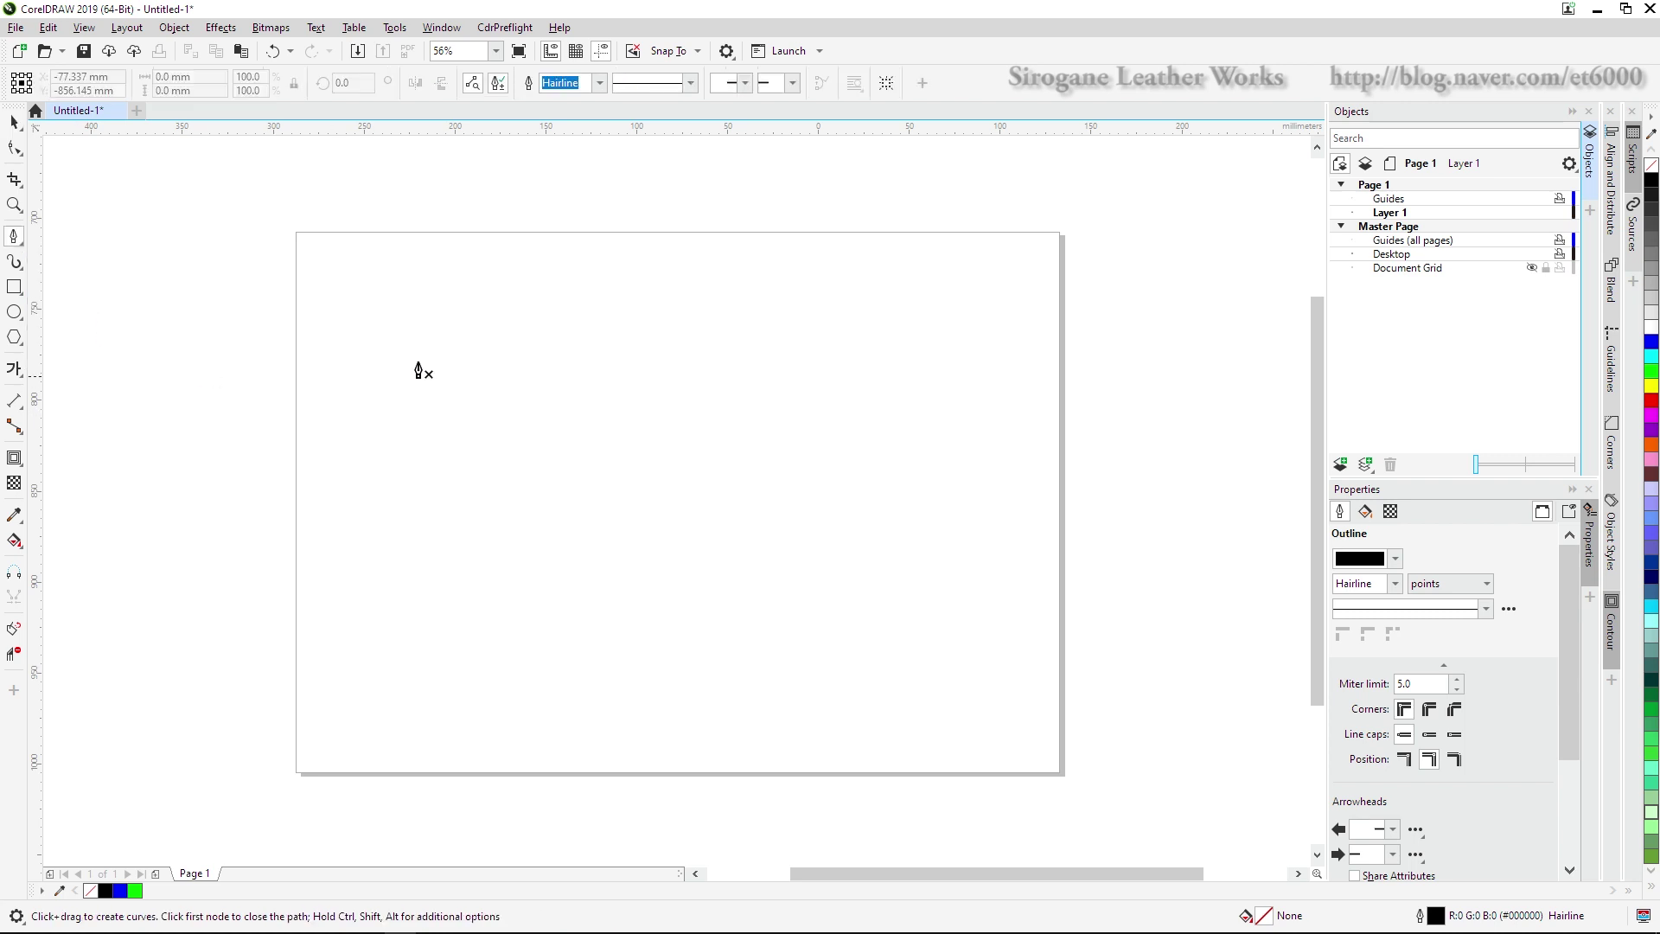
left_click(441, 343)
left_click(797, 310)
left_click_drag(797, 310, 908, 374)
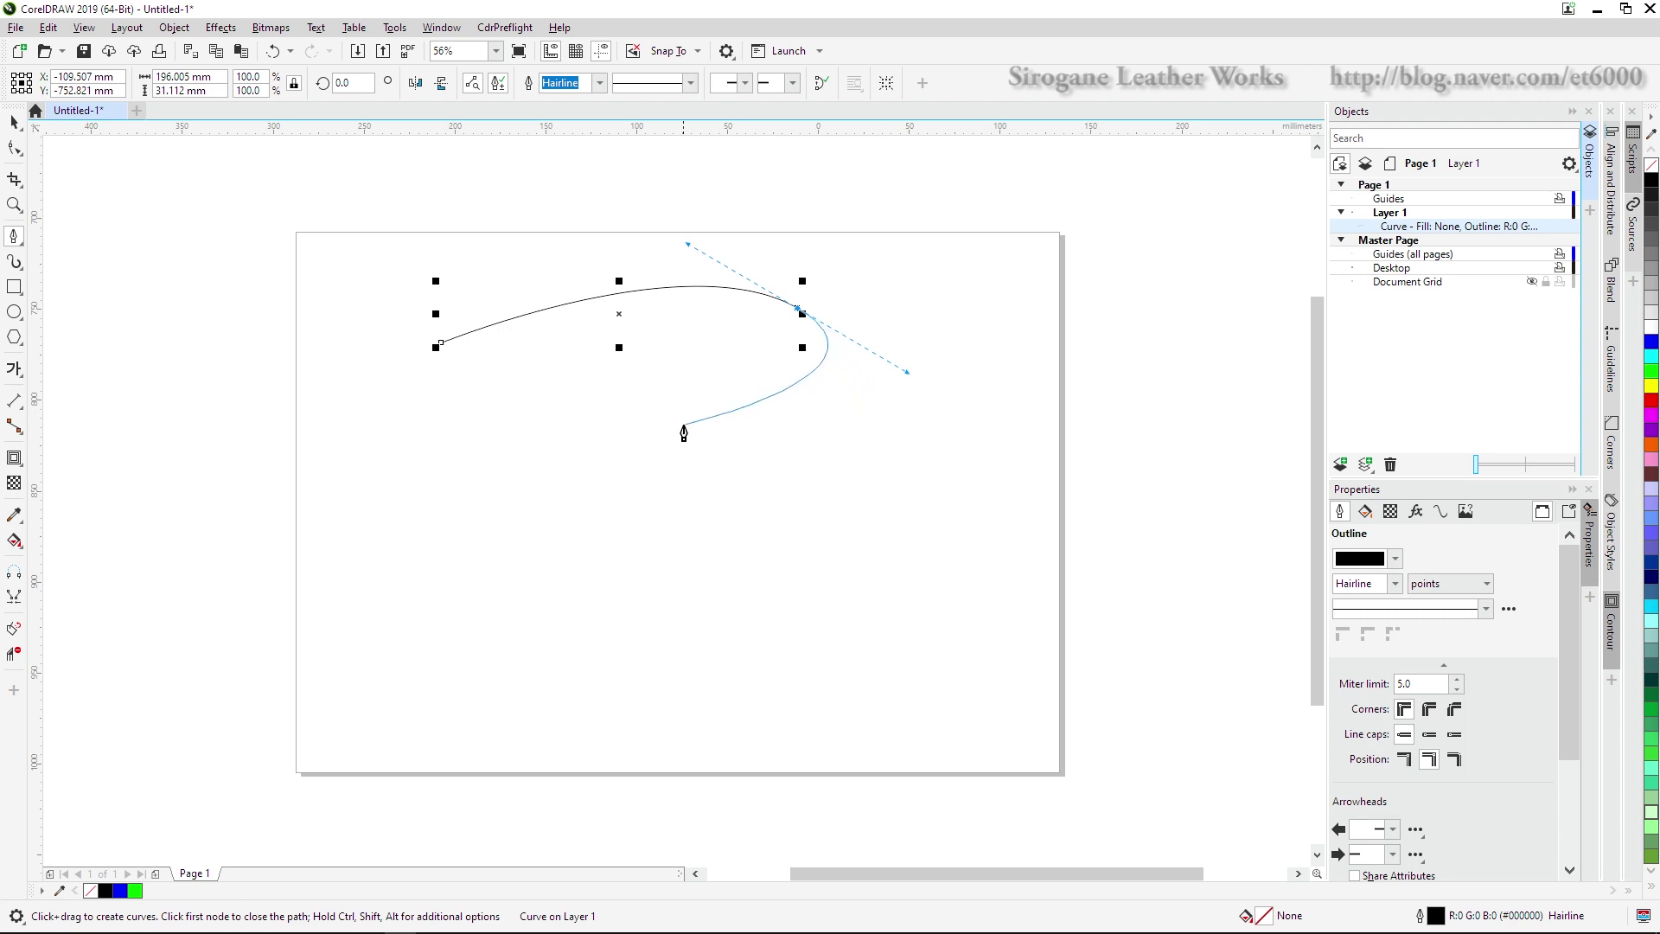
left_click_drag(724, 460, 779, 564)
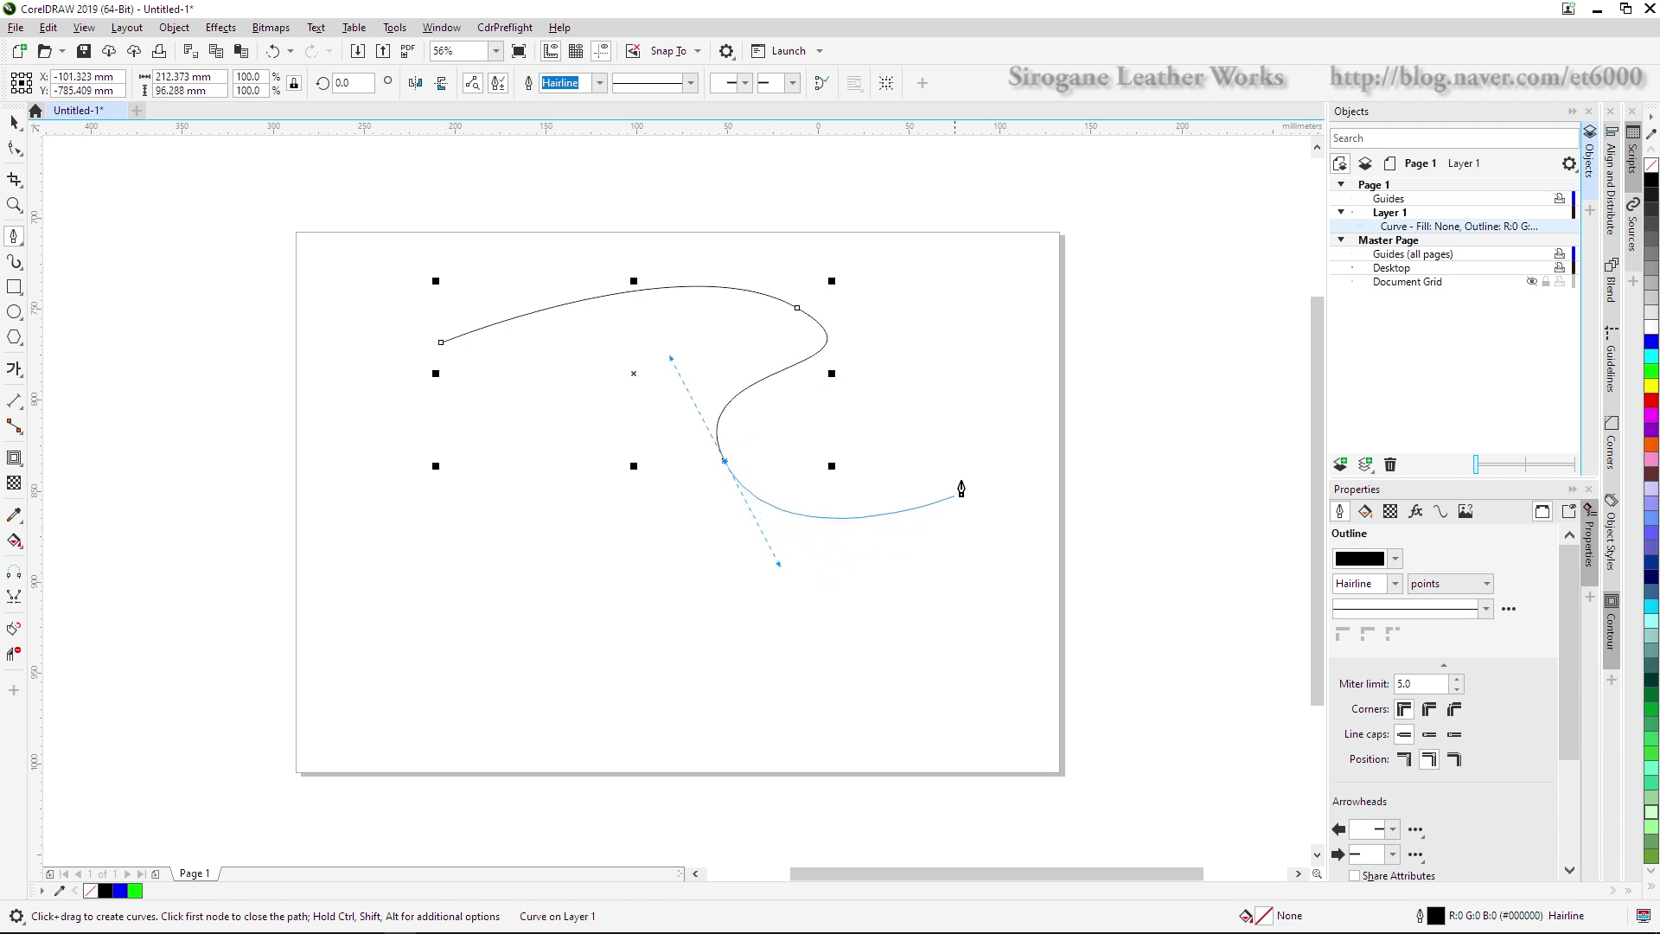
left_click_drag(963, 406, 1040, 499)
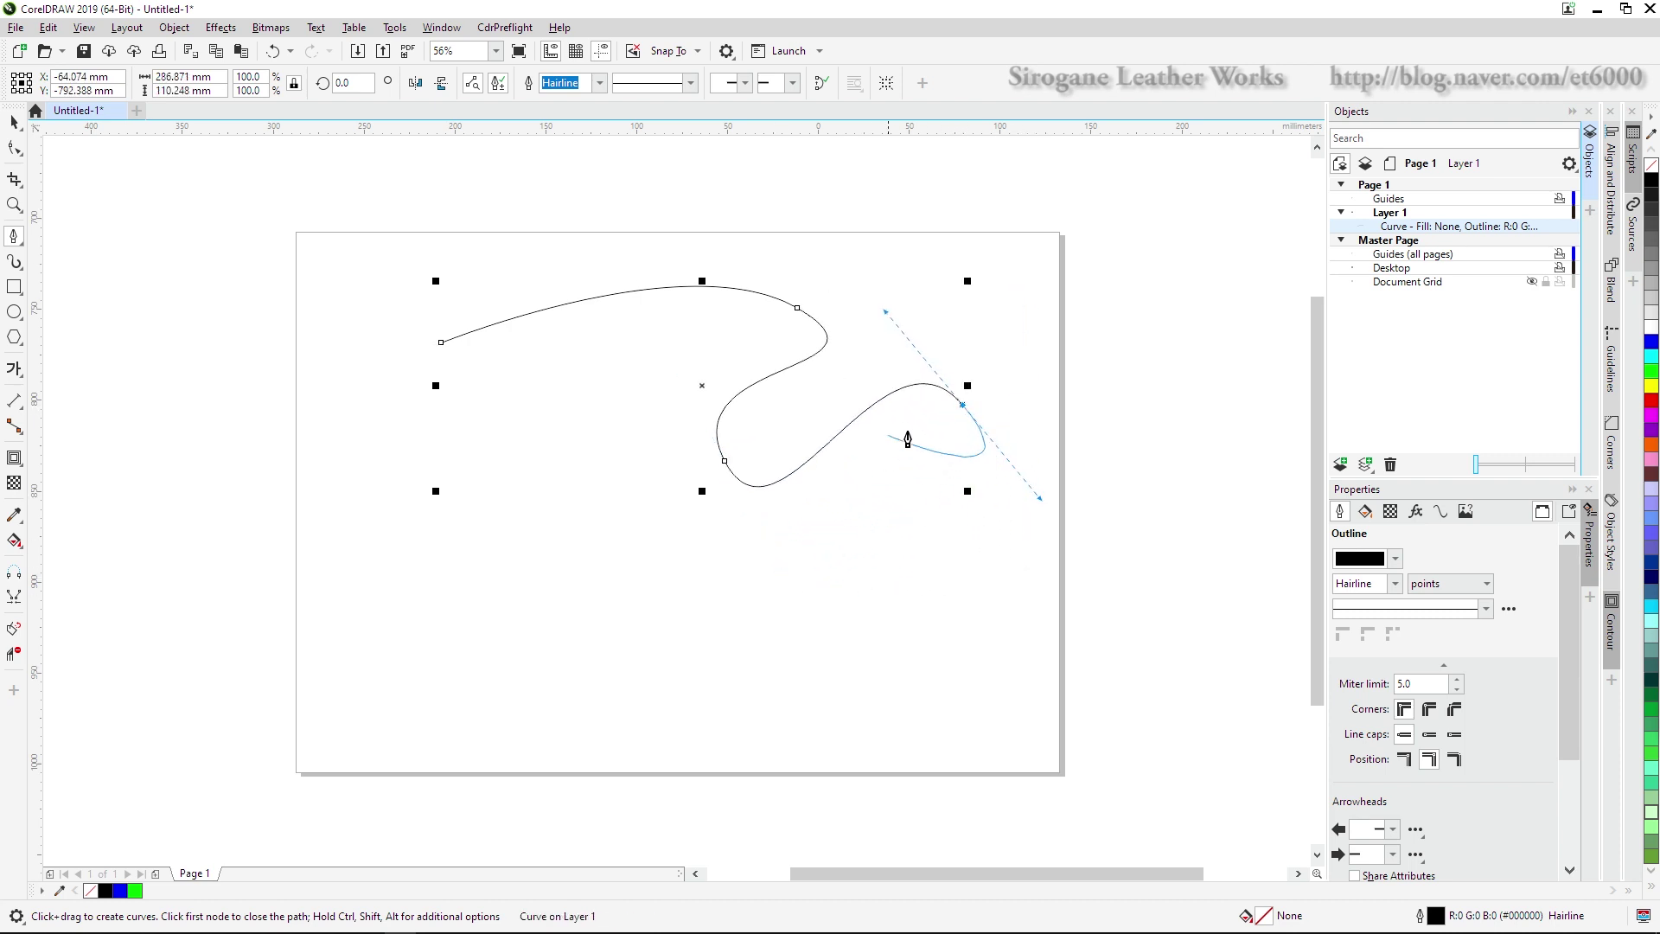
left_click_drag(825, 512, 835, 605)
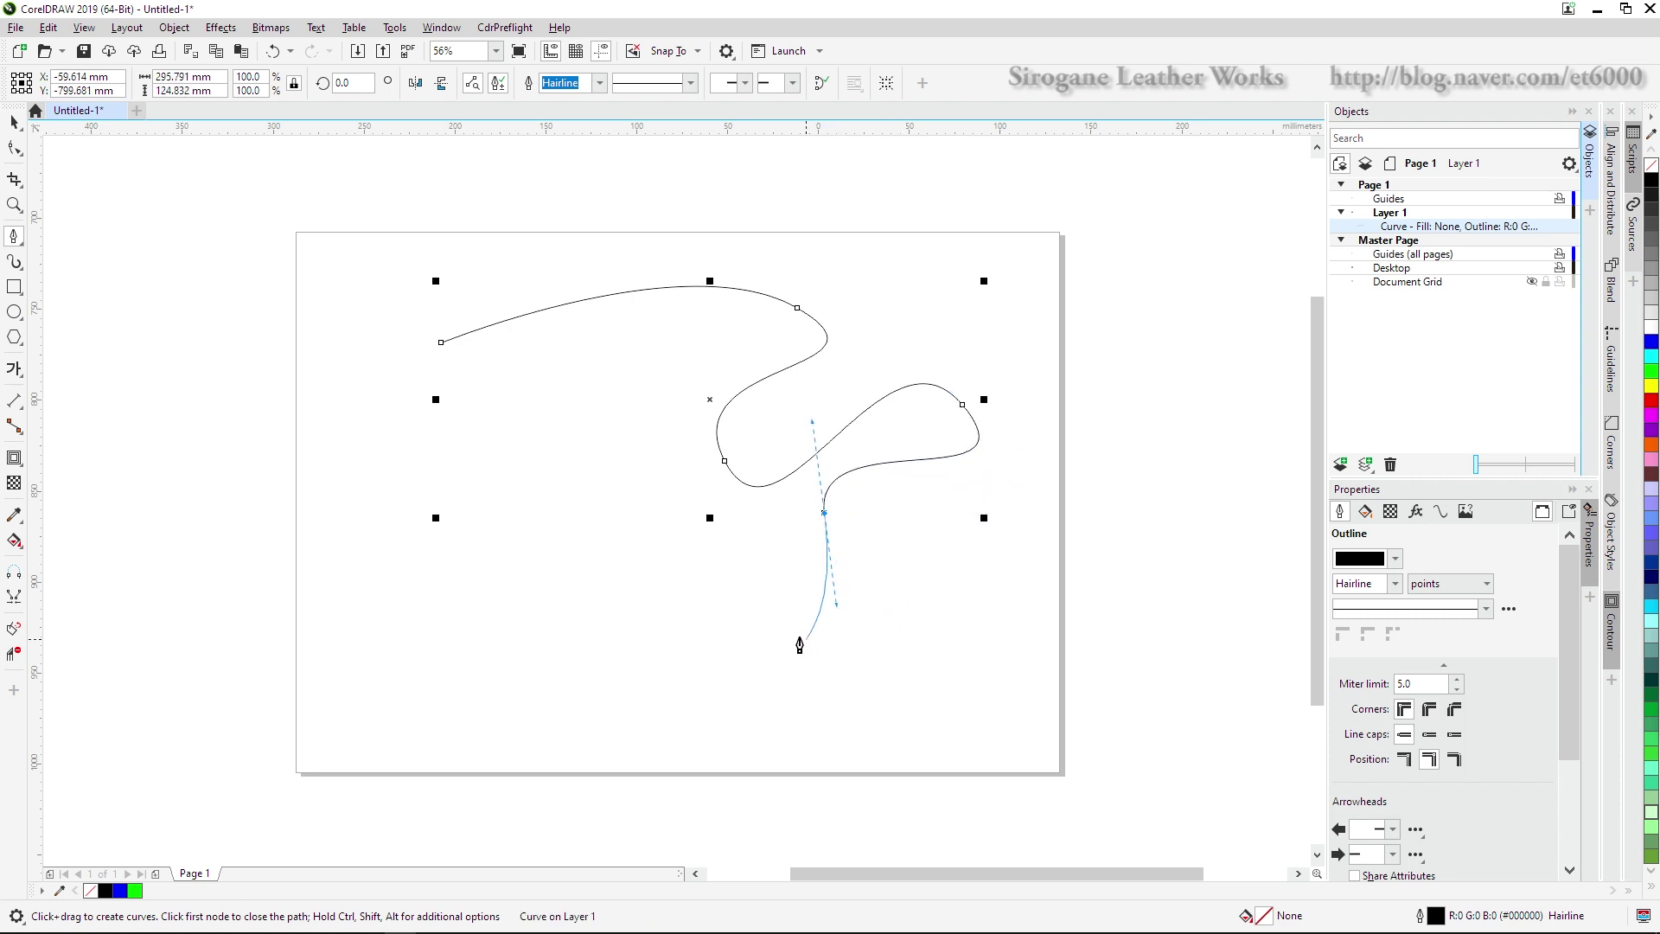
left_click(748, 623)
left_click(597, 542)
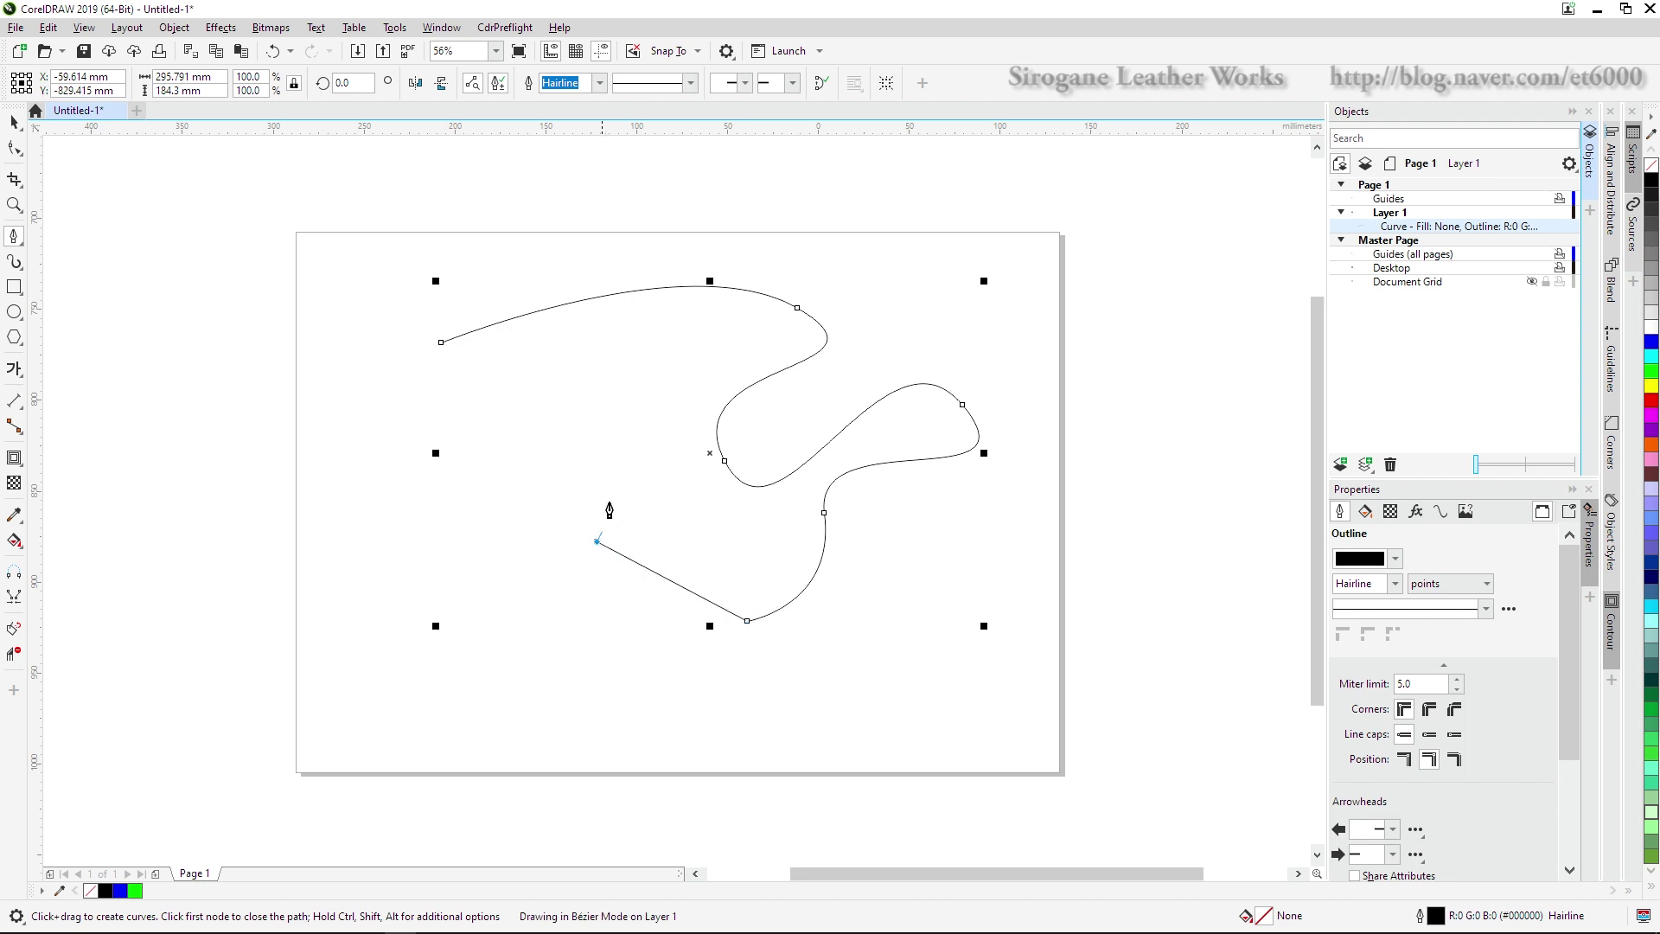
left_click_drag(617, 381, 650, 353)
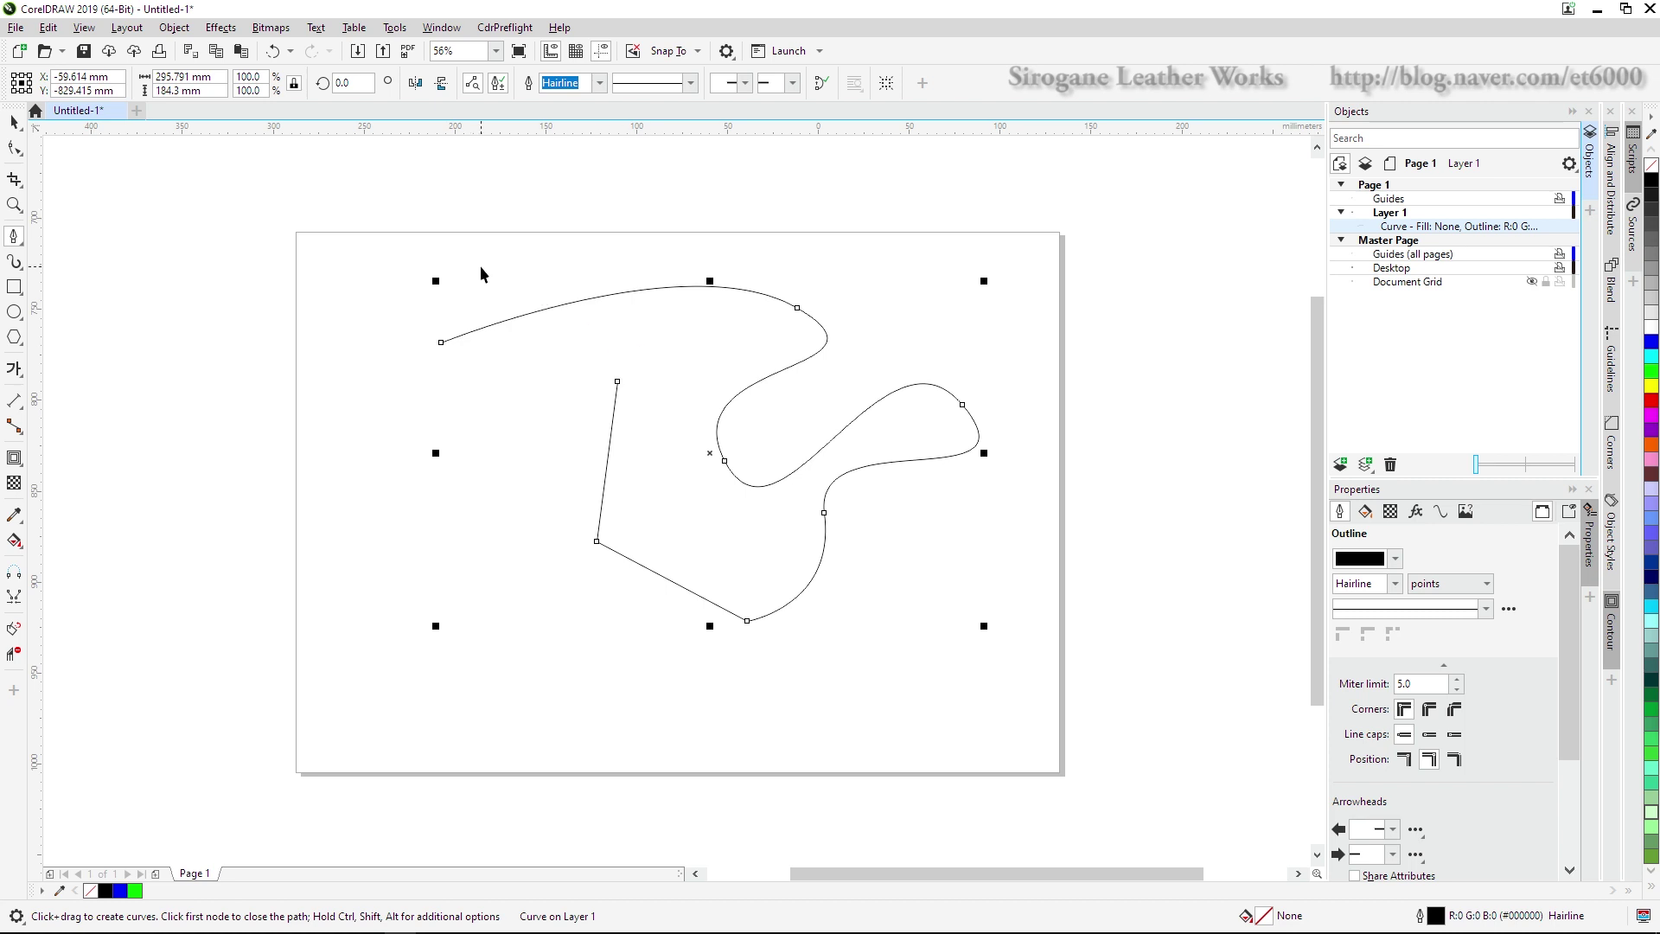
Delete the open Pen path from the page
key("space")
key("Delete")
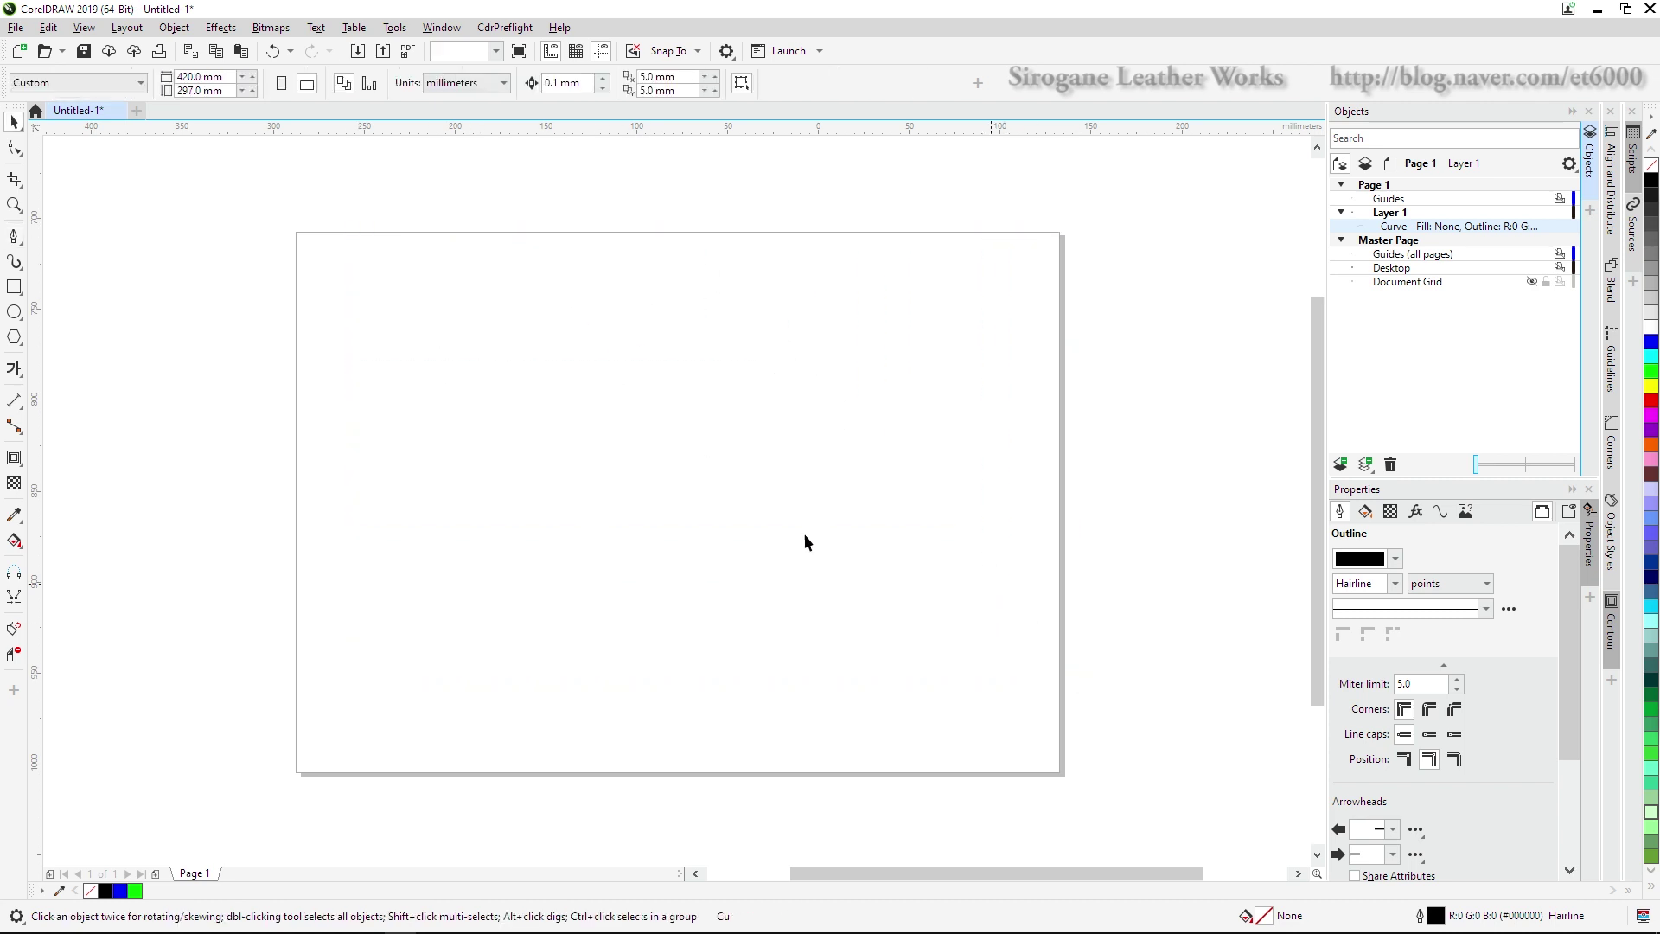
Draw a Bézier path about 224 mm wide and 98 mm high, with a nearly horizontal straight segment followed by a curve back beneath it
left_click(23, 244)
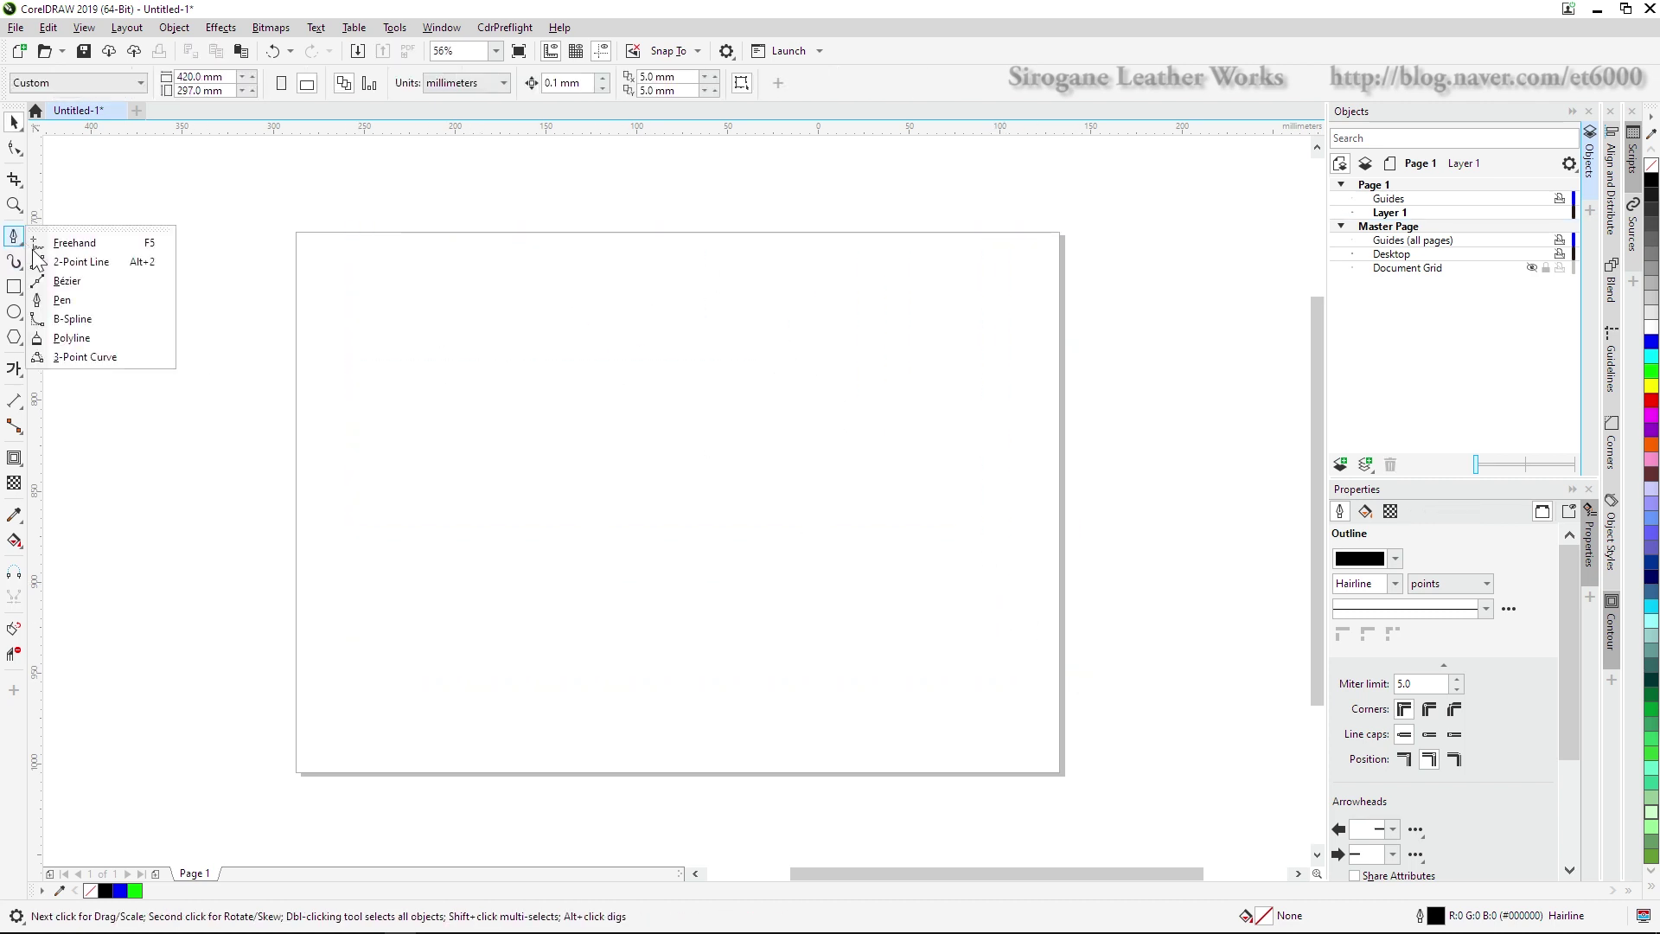
left_click(67, 281)
left_click(425, 317)
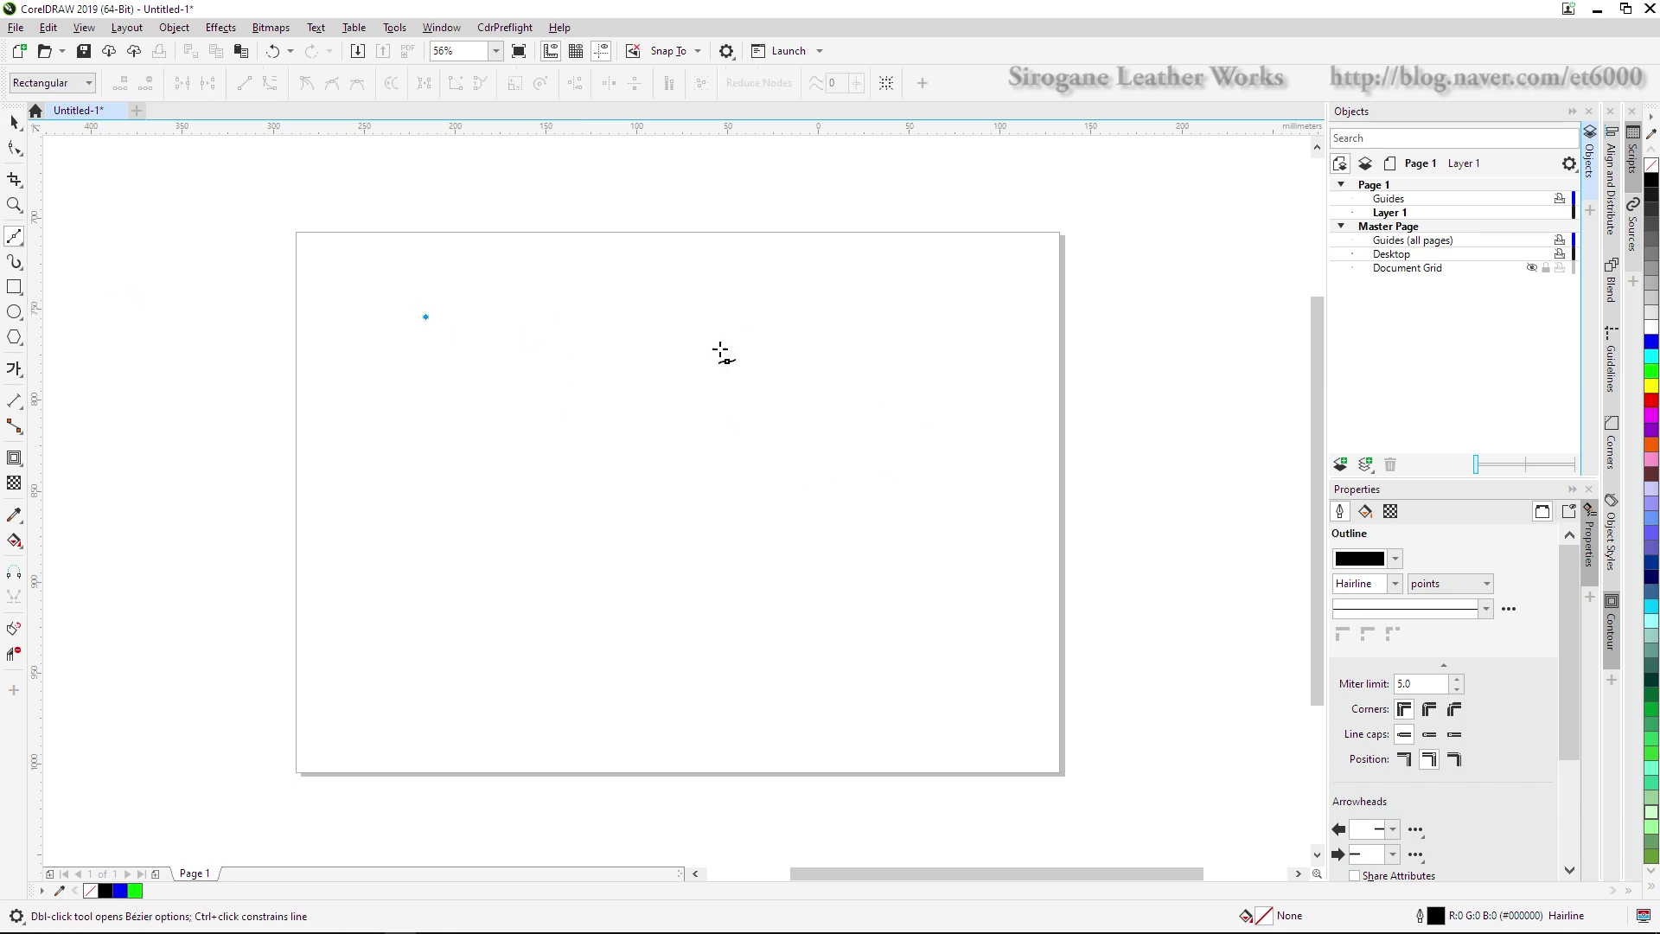
left_click(835, 320)
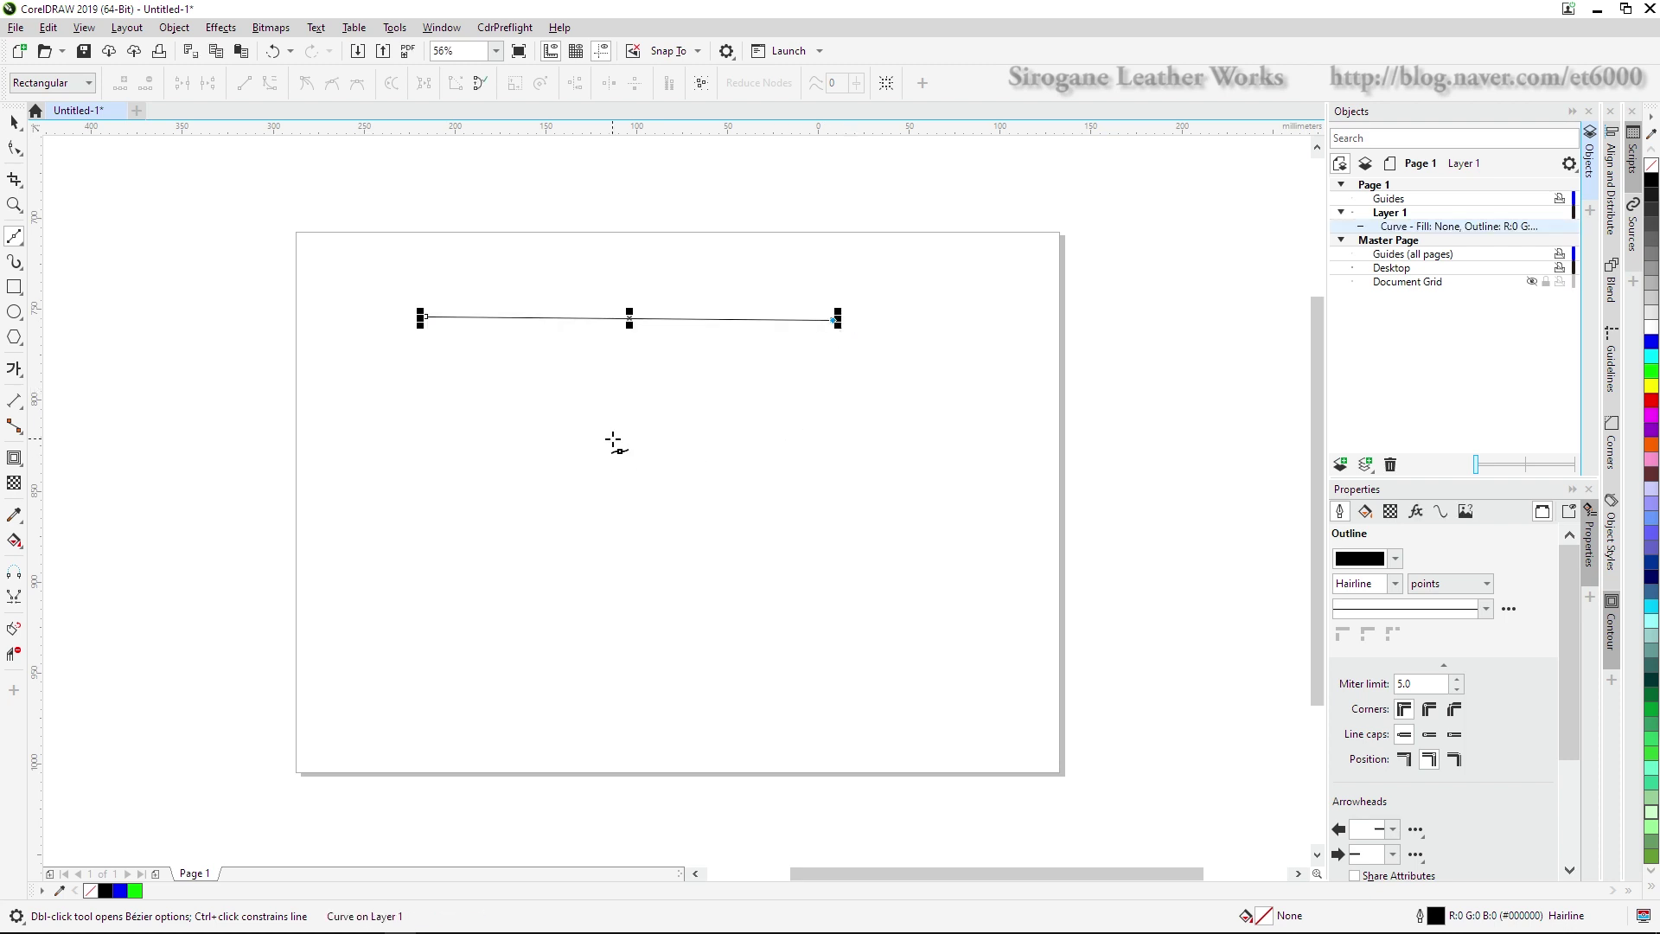
left_click_drag(620, 473, 603, 376)
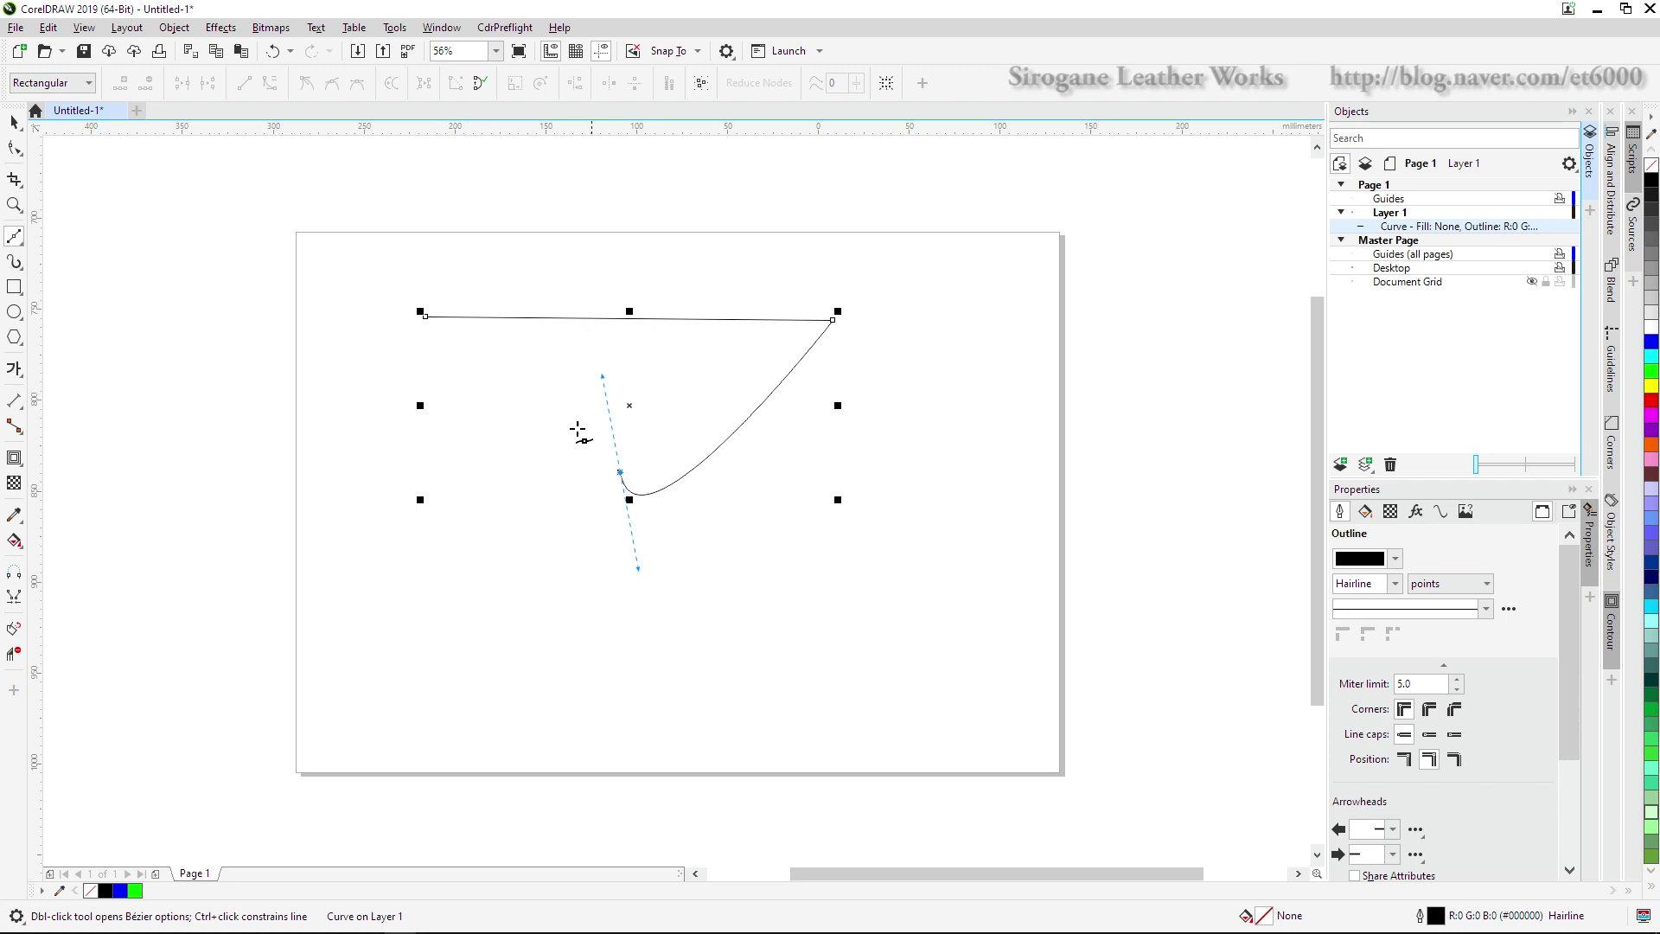
left_click(19, 250)
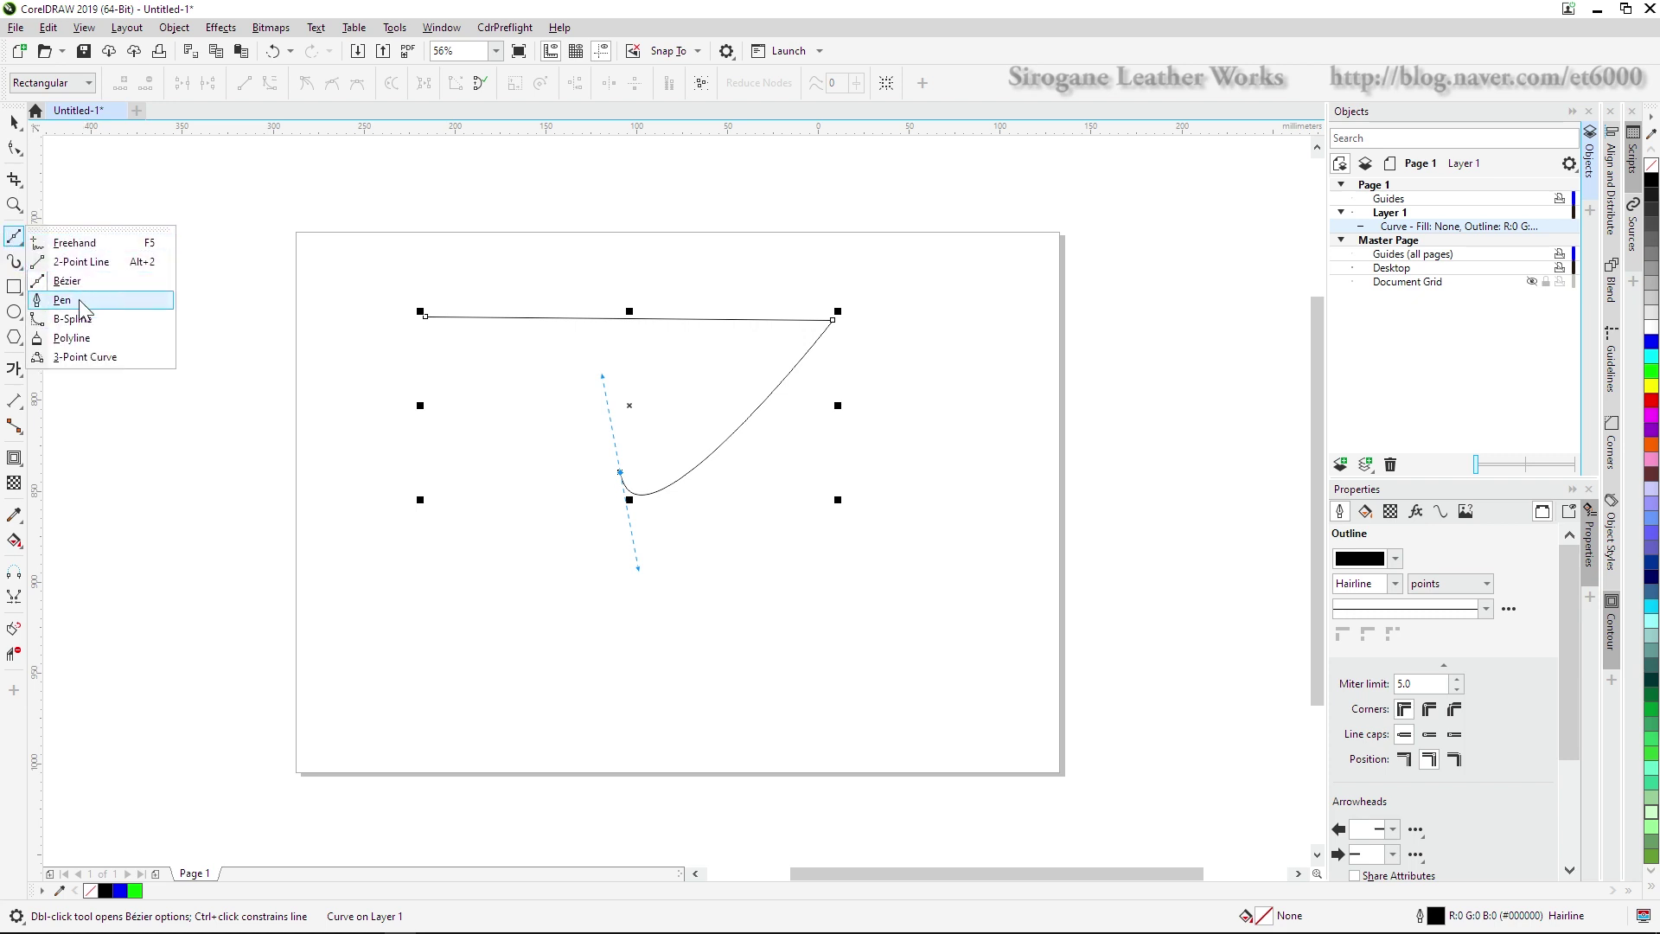
left_click(467, 303)
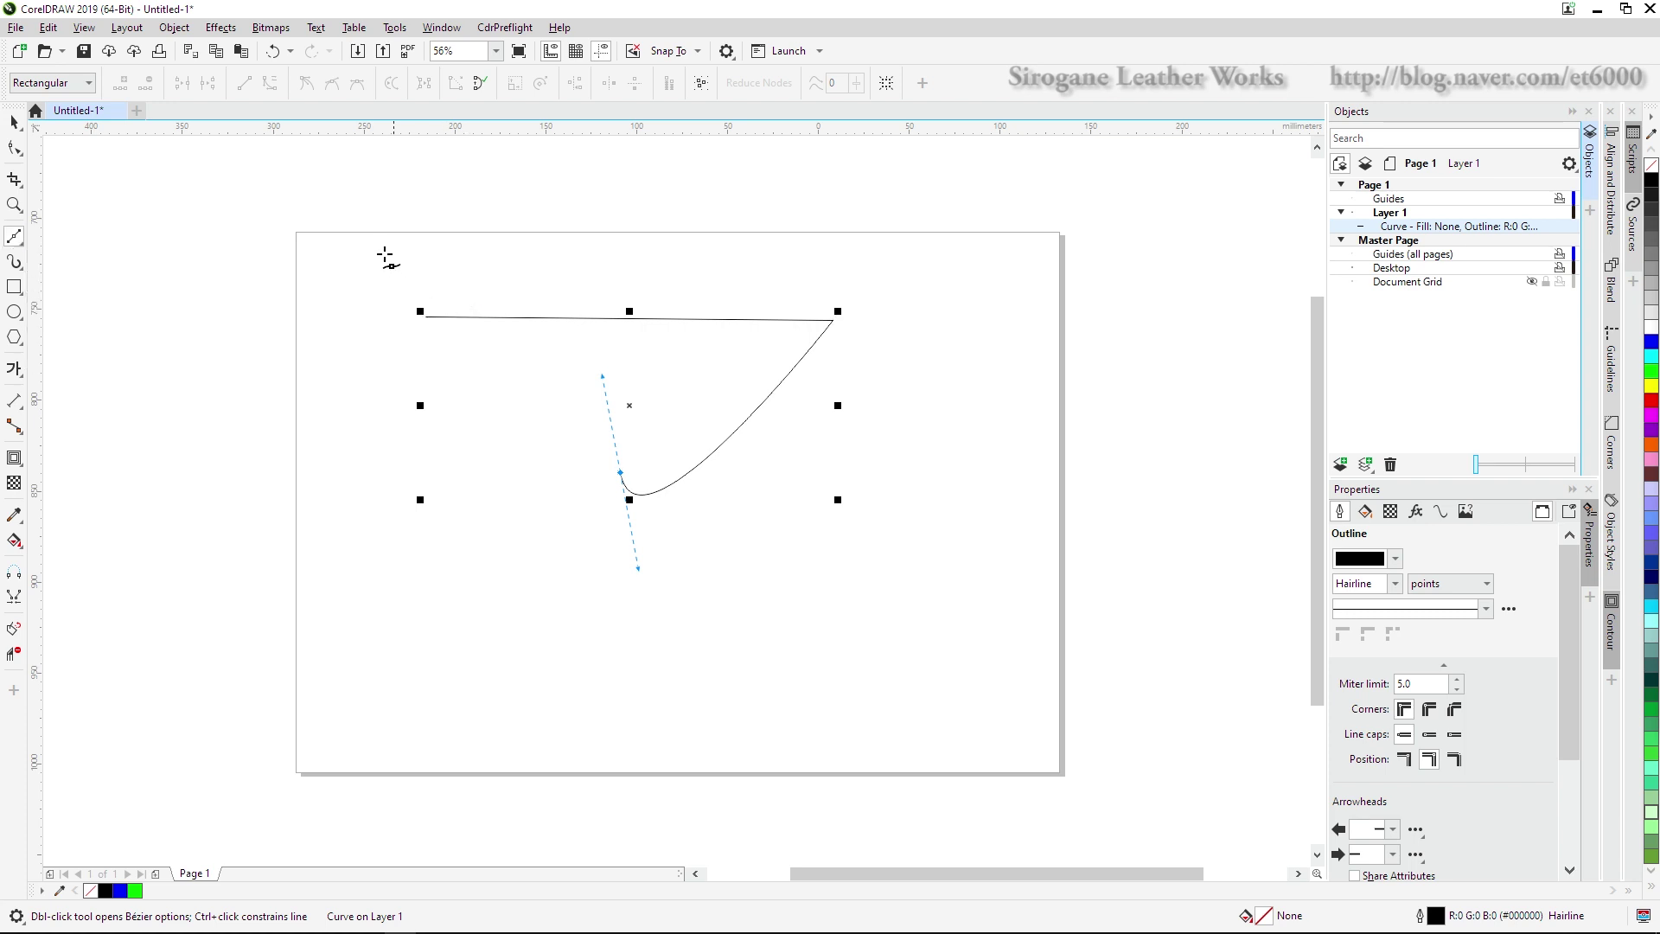
Select the whole Bézier path with the Pick tool and delete it
key("space")
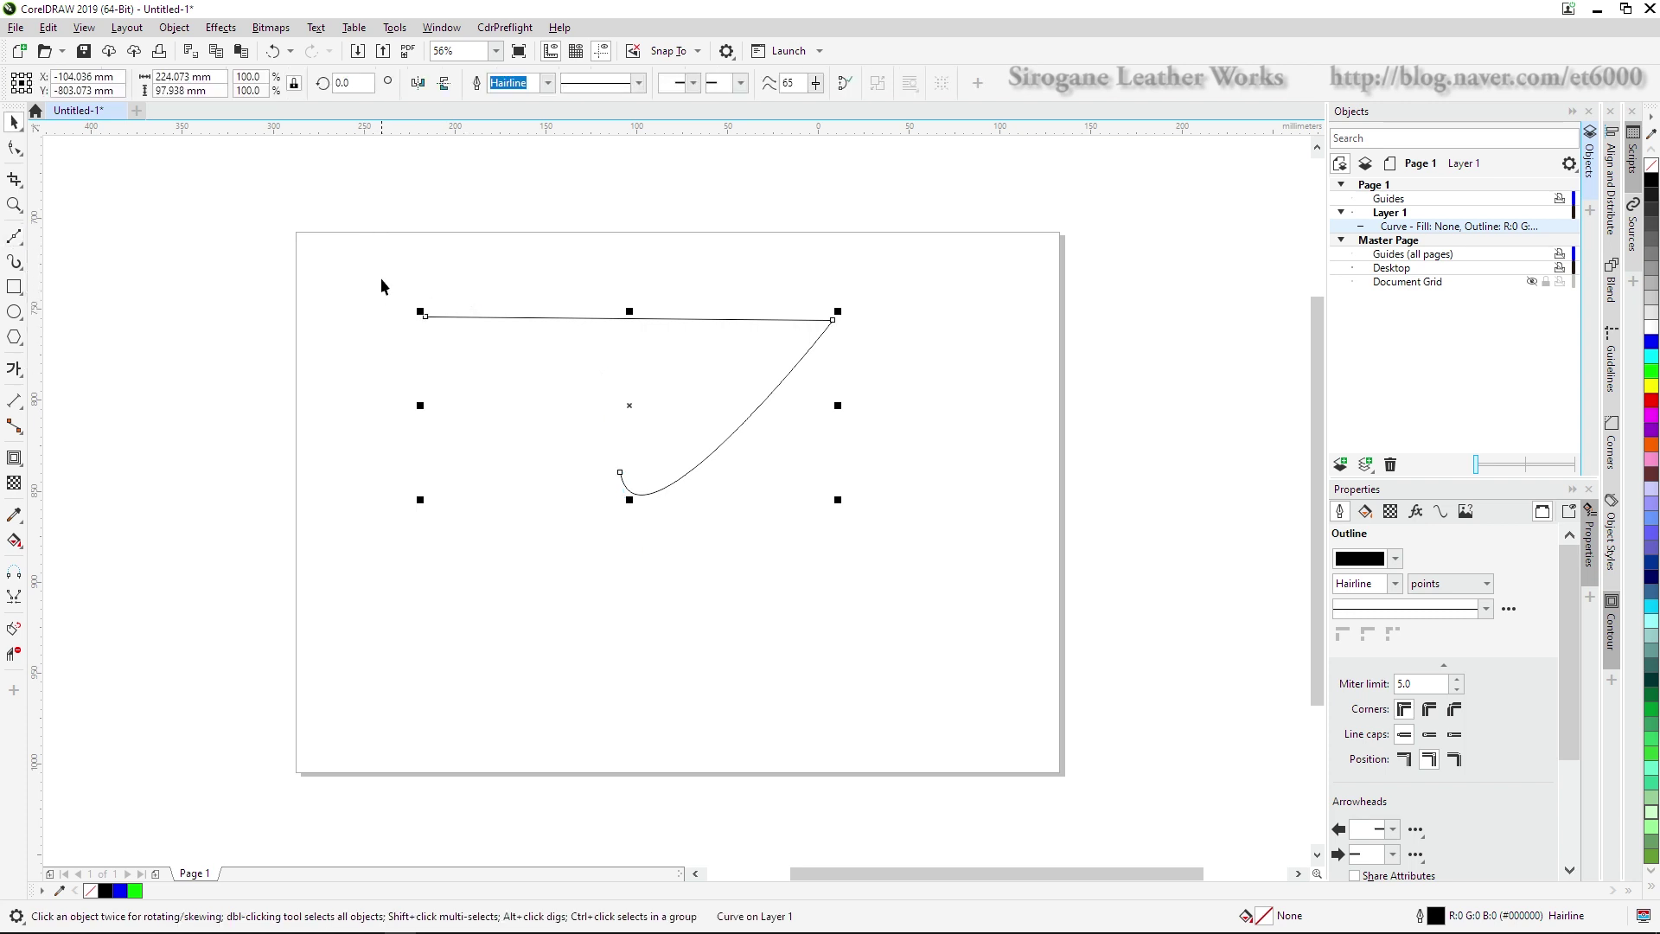
left_click_drag(389, 270, 959, 623)
key("Delete")
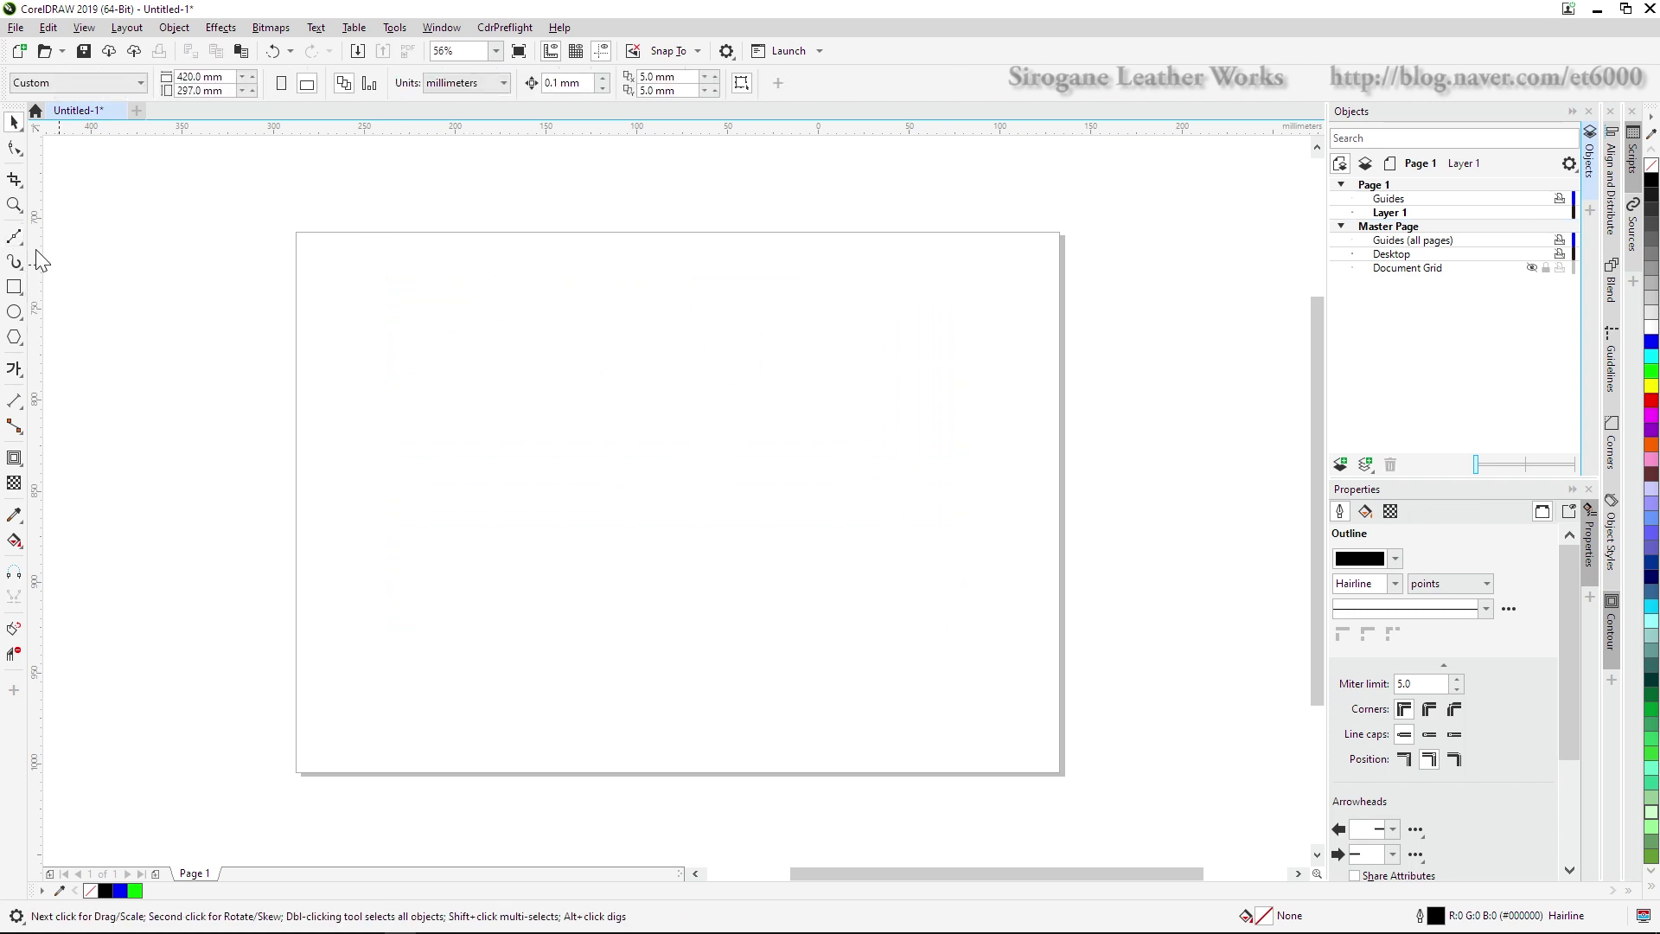
Draw a closed B-Spline about 236 mm wide and 148 mm high in the middle of the page, with an inward bend on its left side
left_click(16, 238)
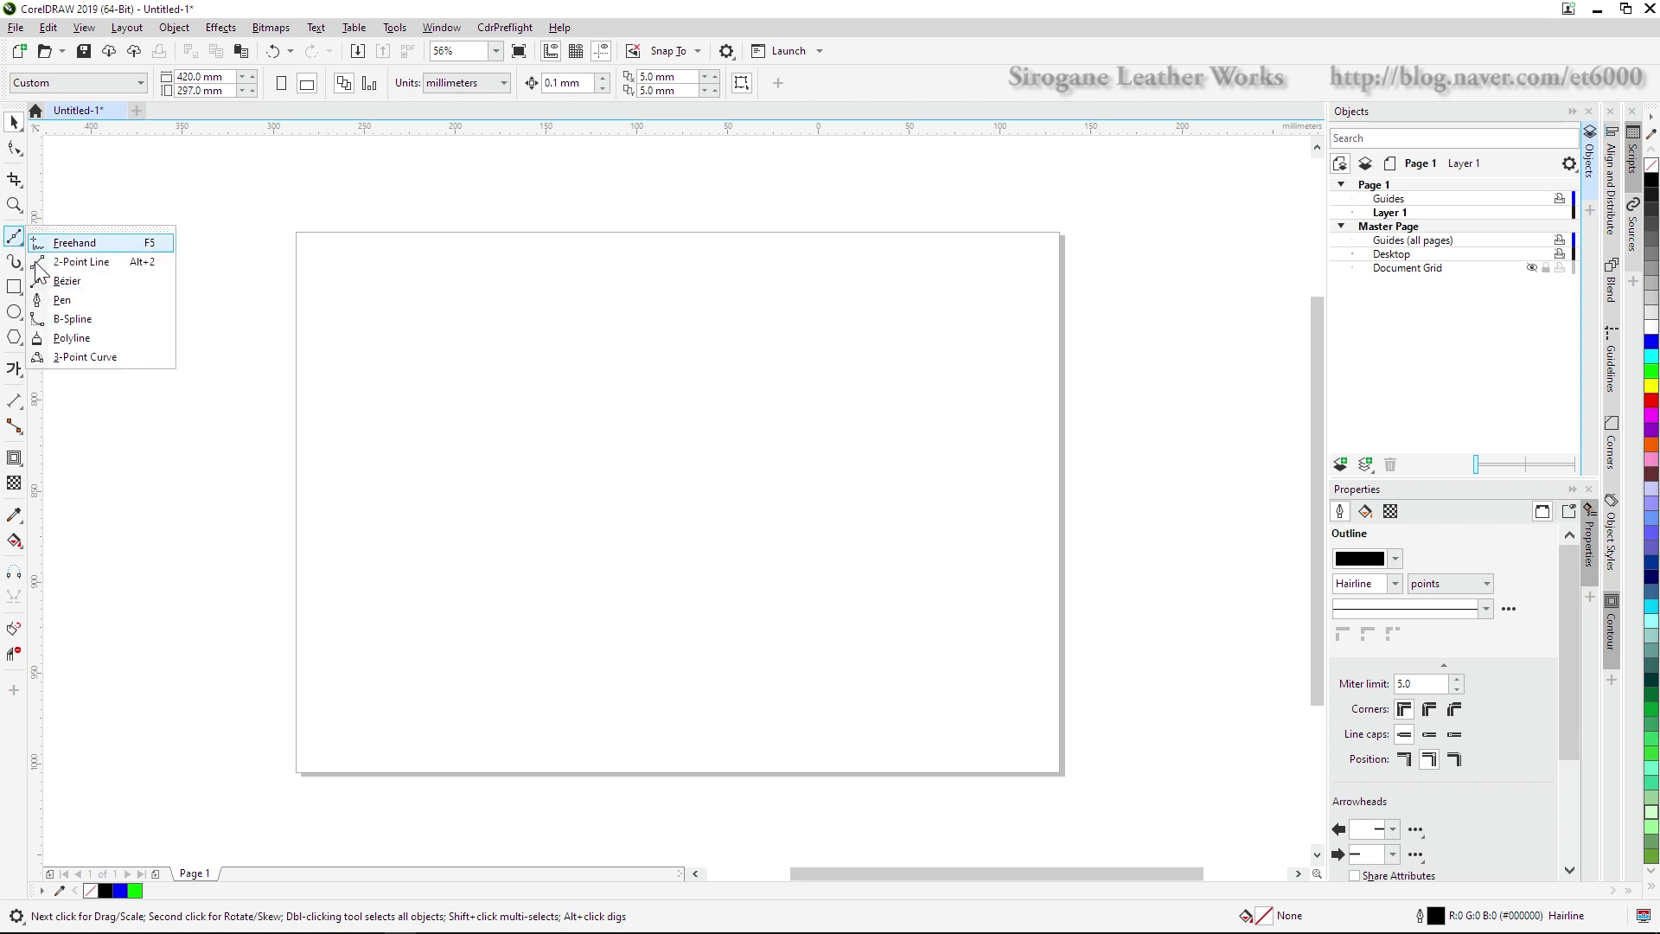
left_click(75, 326)
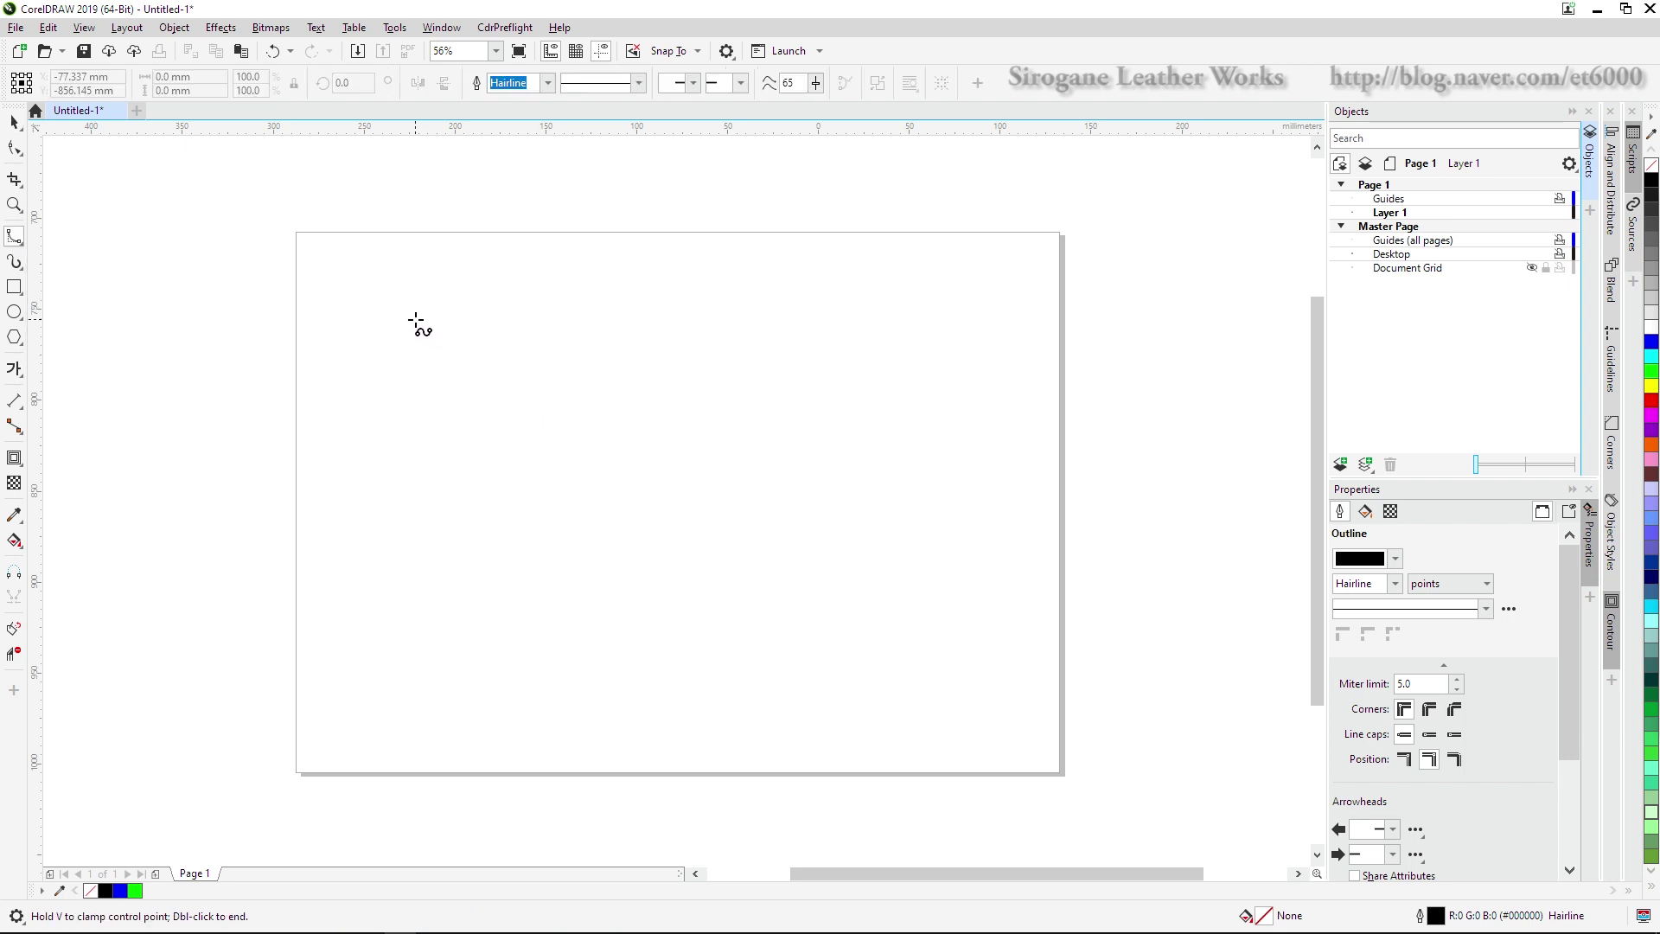
left_click(416, 322)
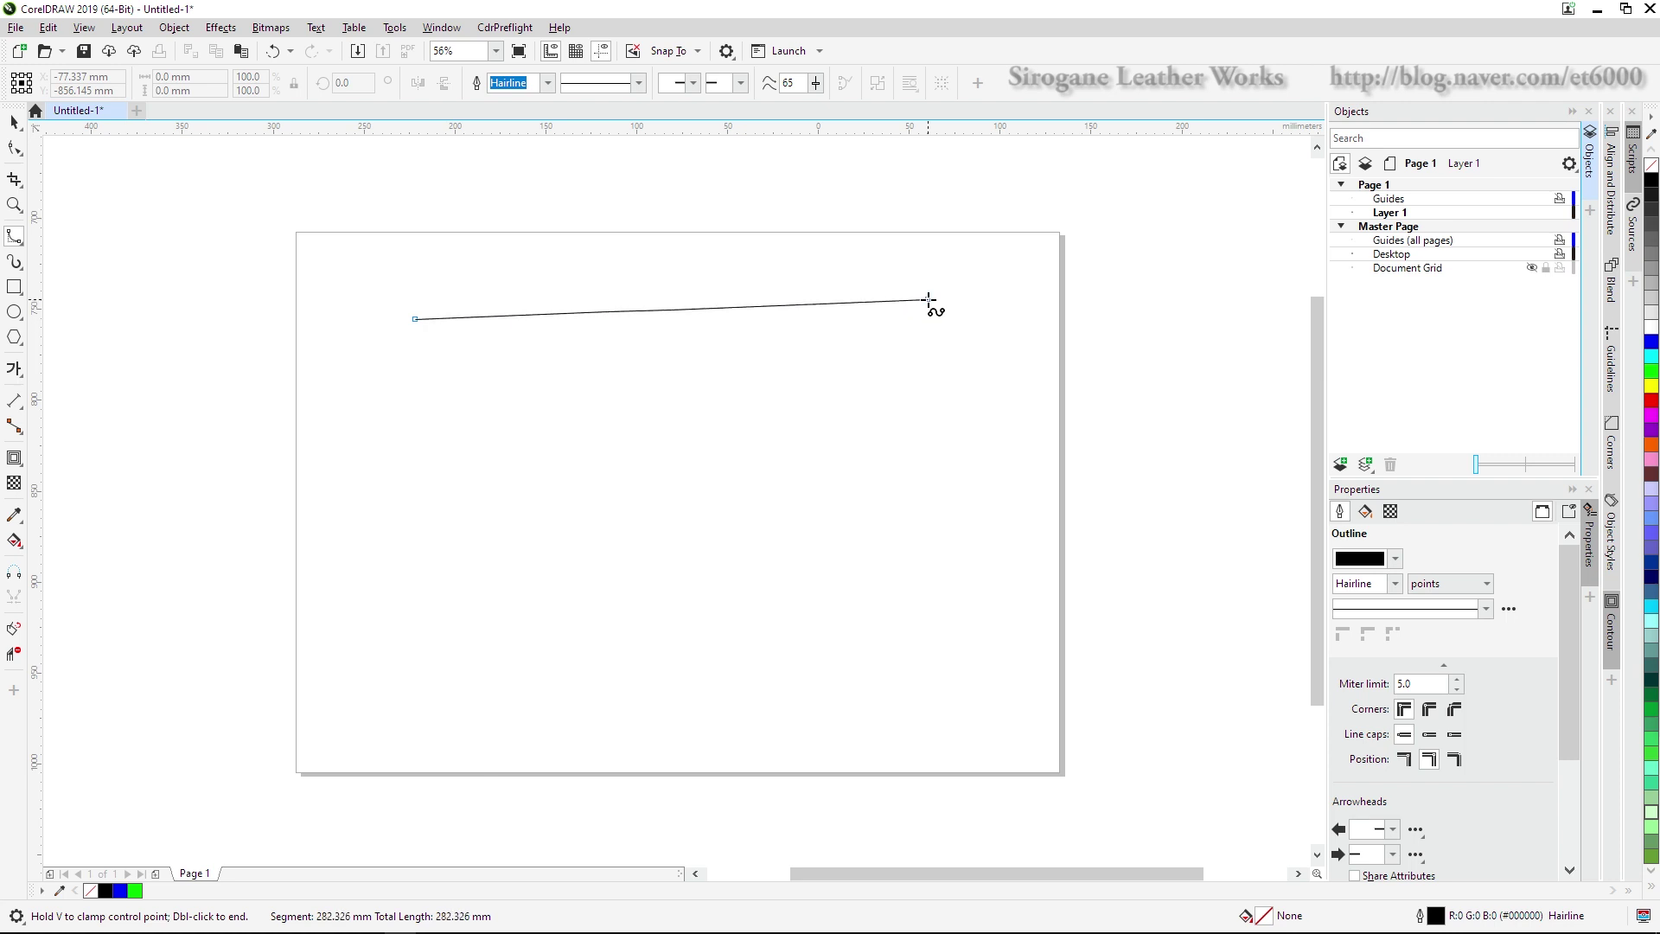
left_click(840, 300)
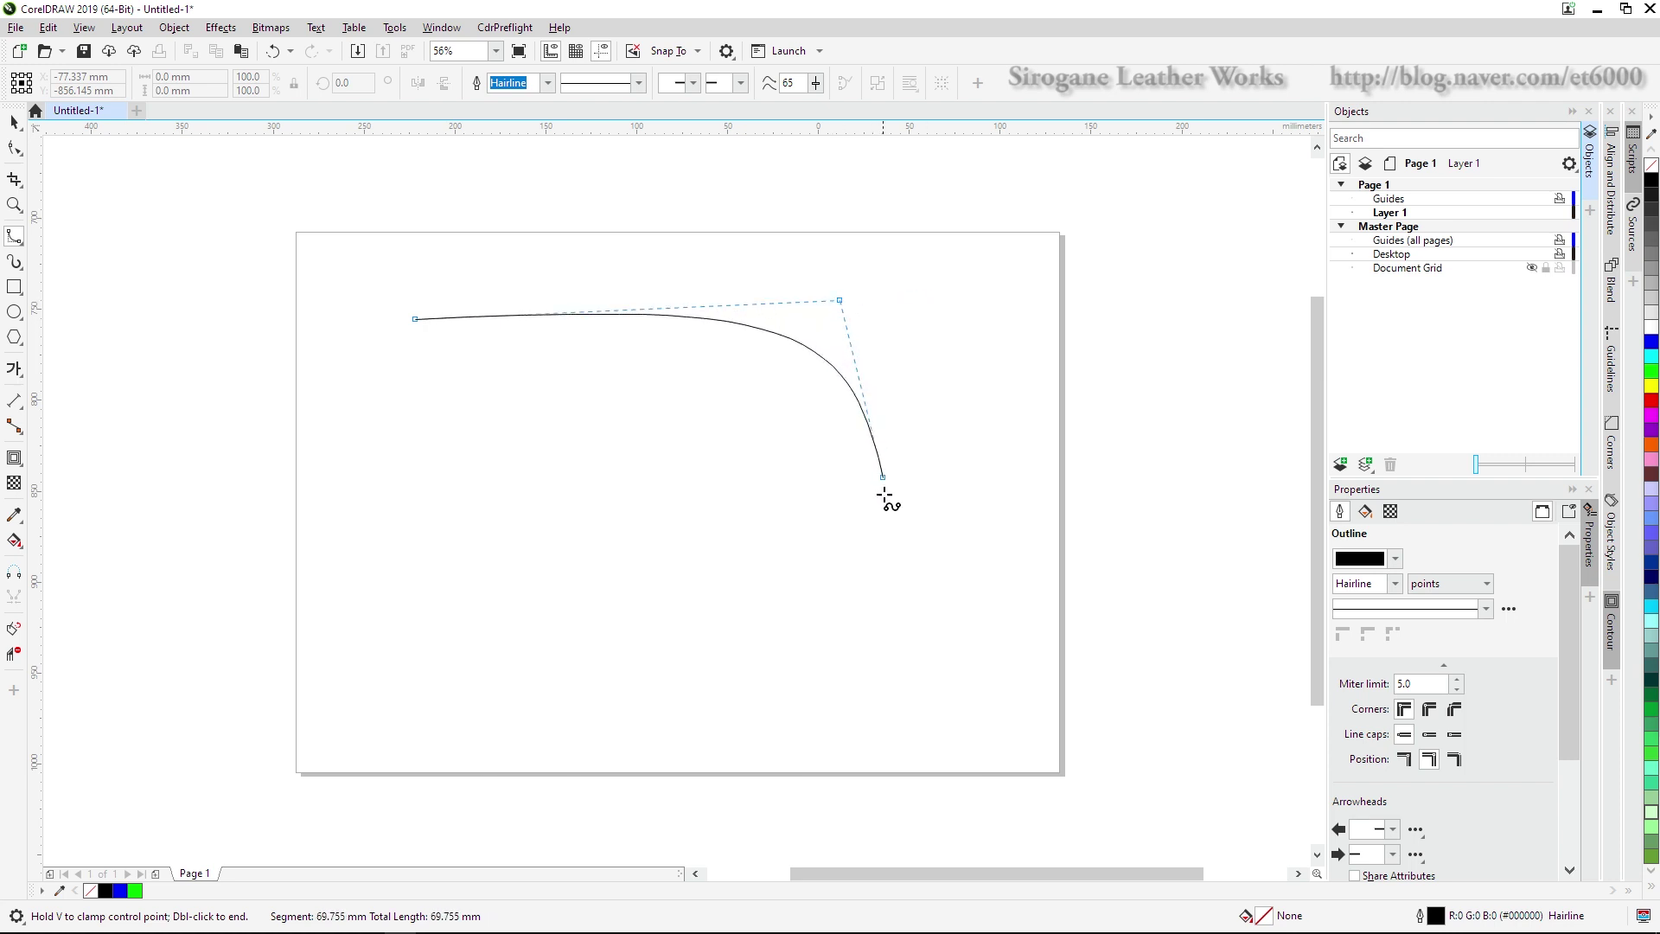
left_click(478, 610)
left_click(706, 445)
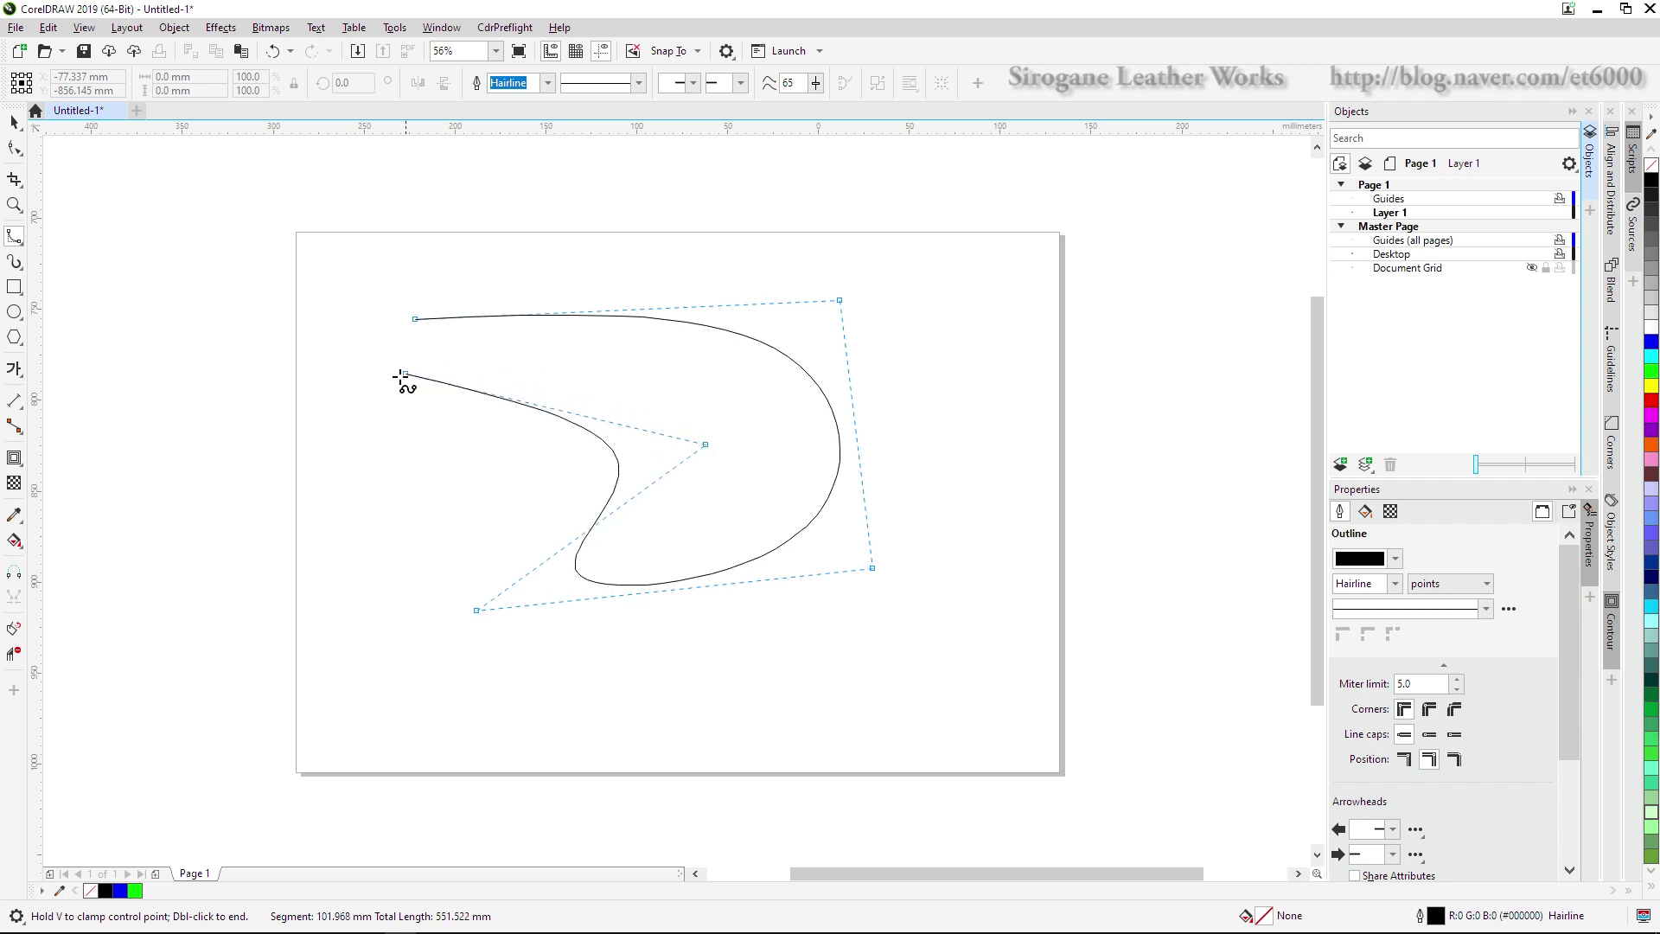
left_click(382, 382)
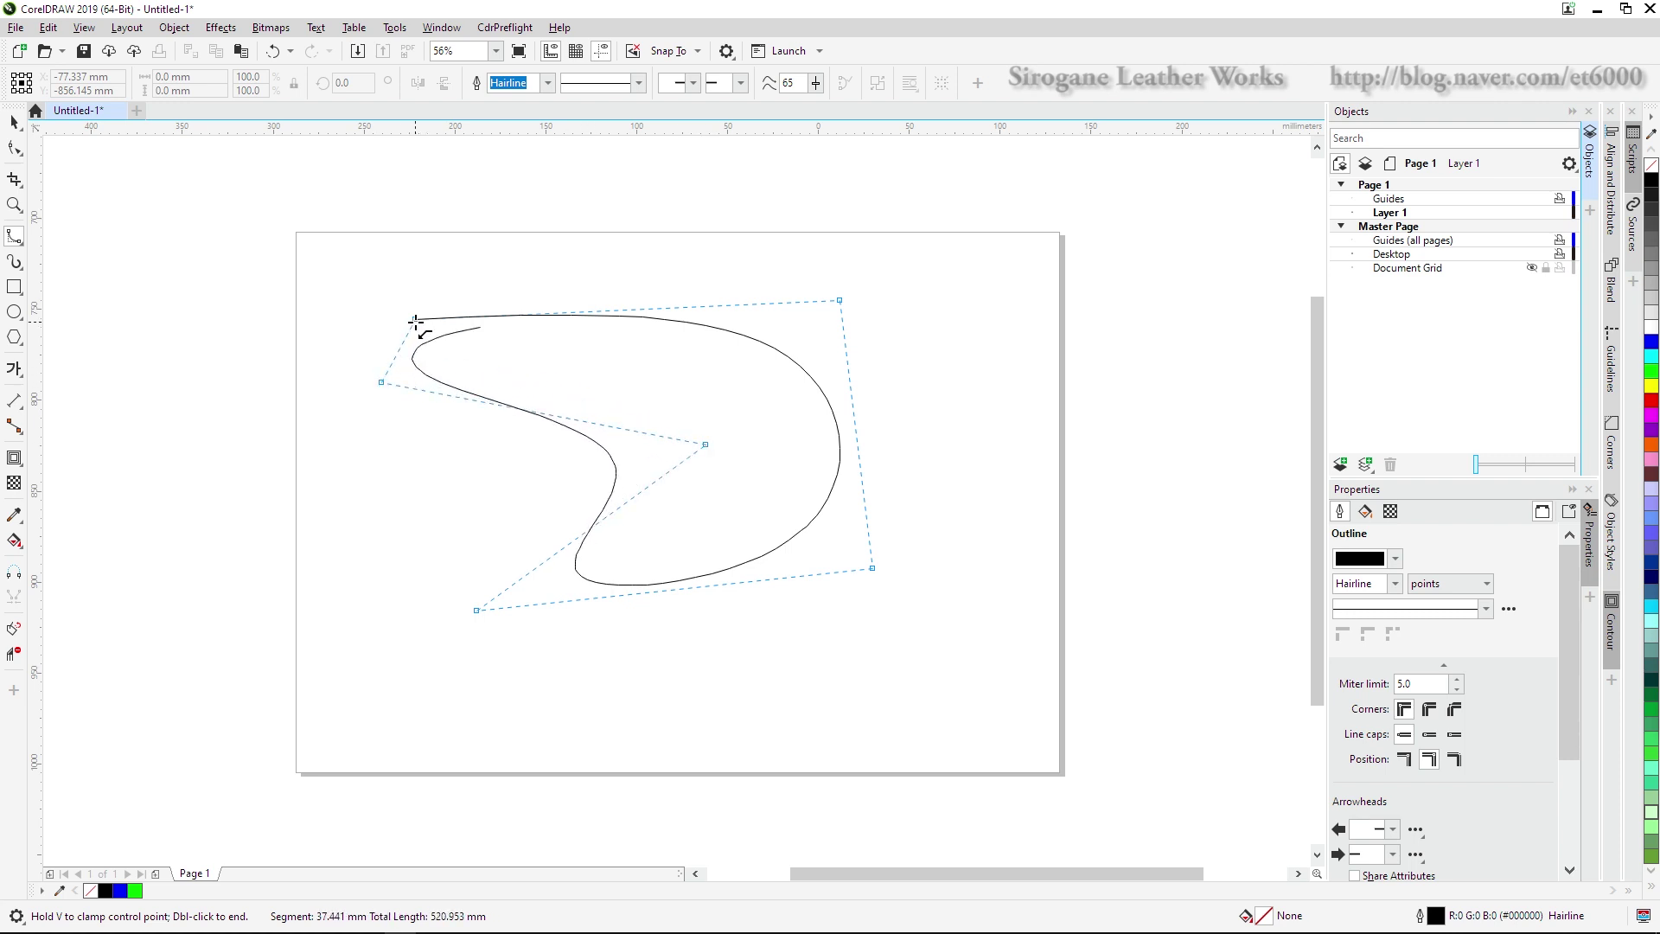
left_click(408, 320)
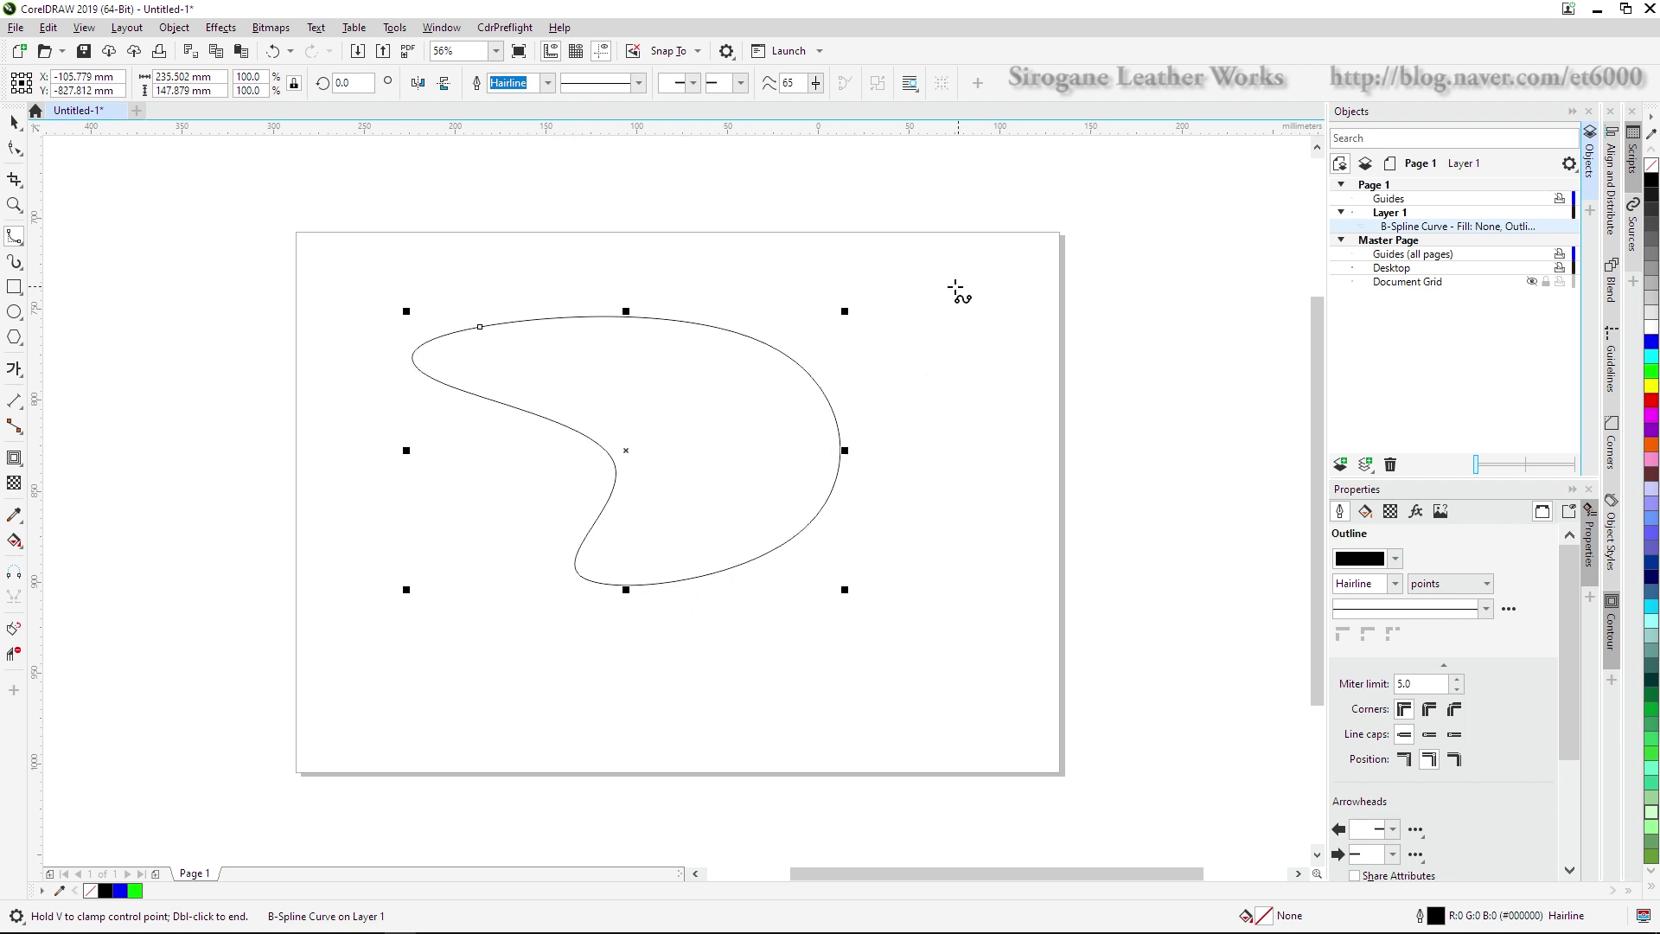
Draw an open, U-shaped B-Spline about 84 mm wide and 112 mm high to the right of the closed one
left_click(908, 271)
left_click(1069, 285)
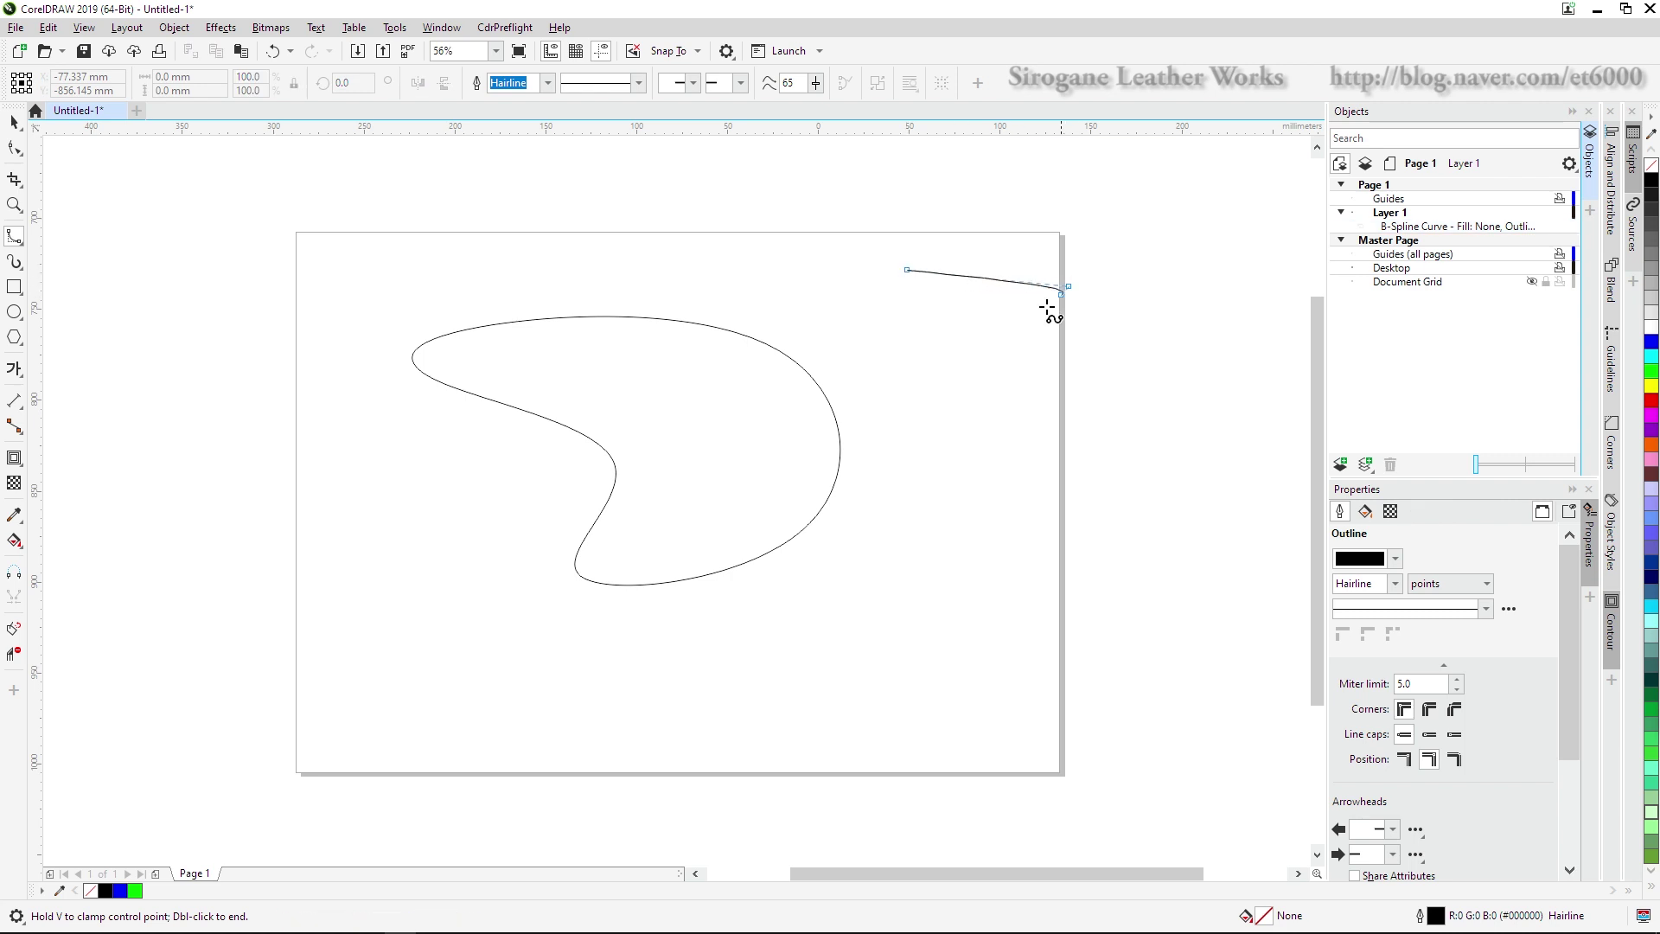
left_click(953, 536)
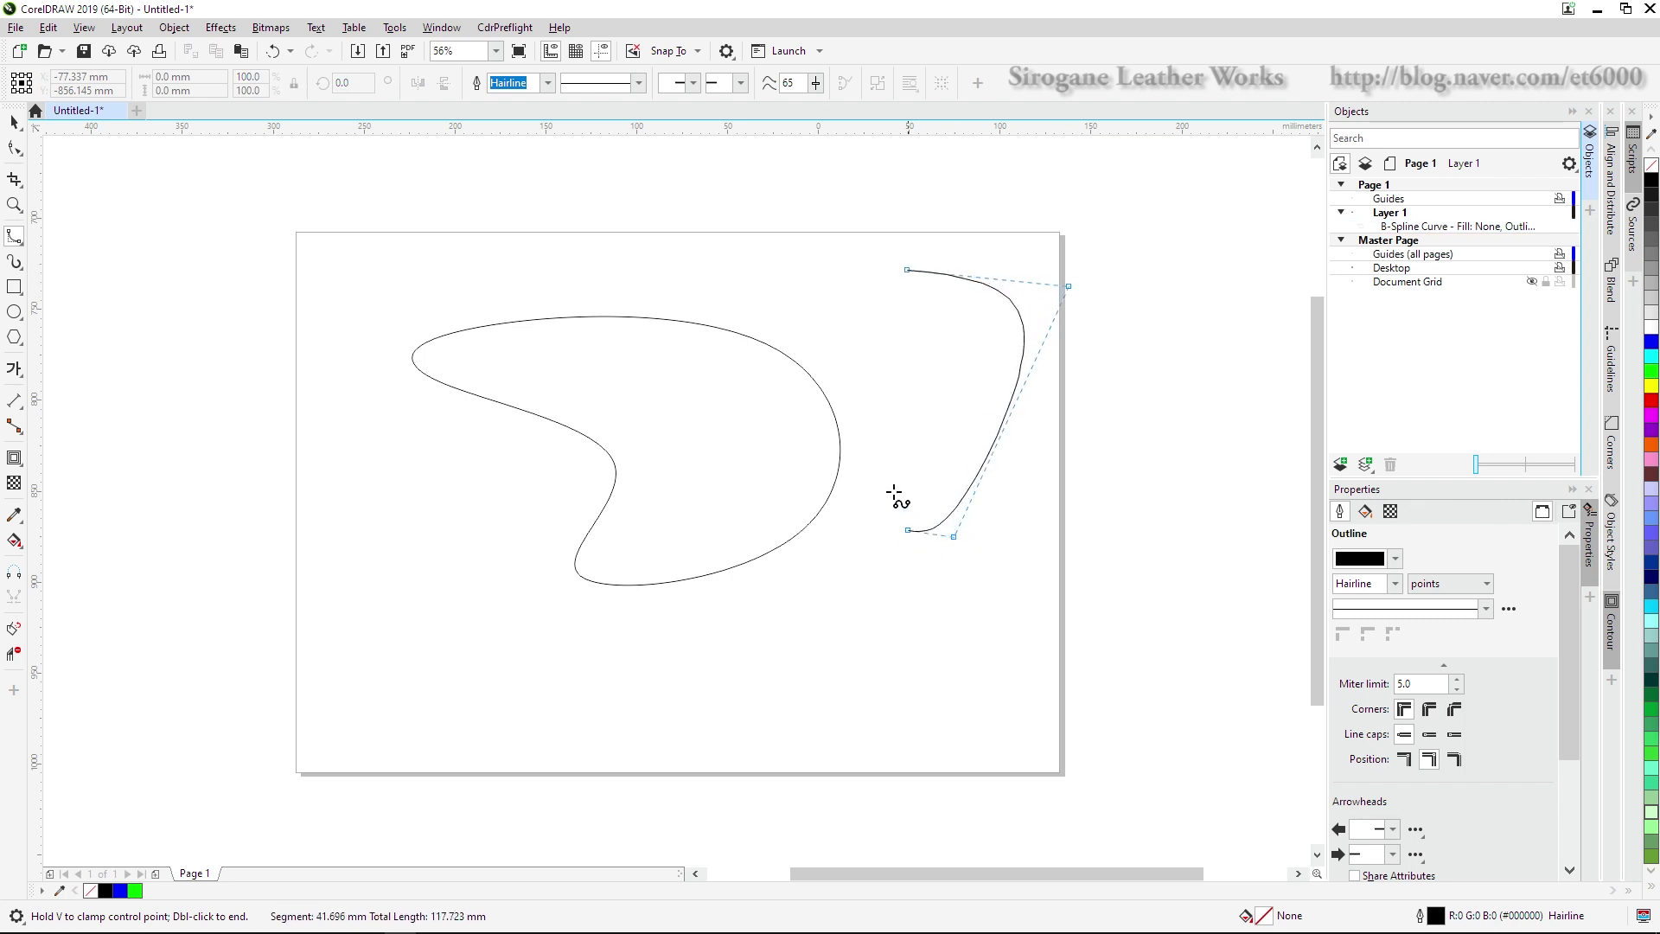
double_click(872, 383)
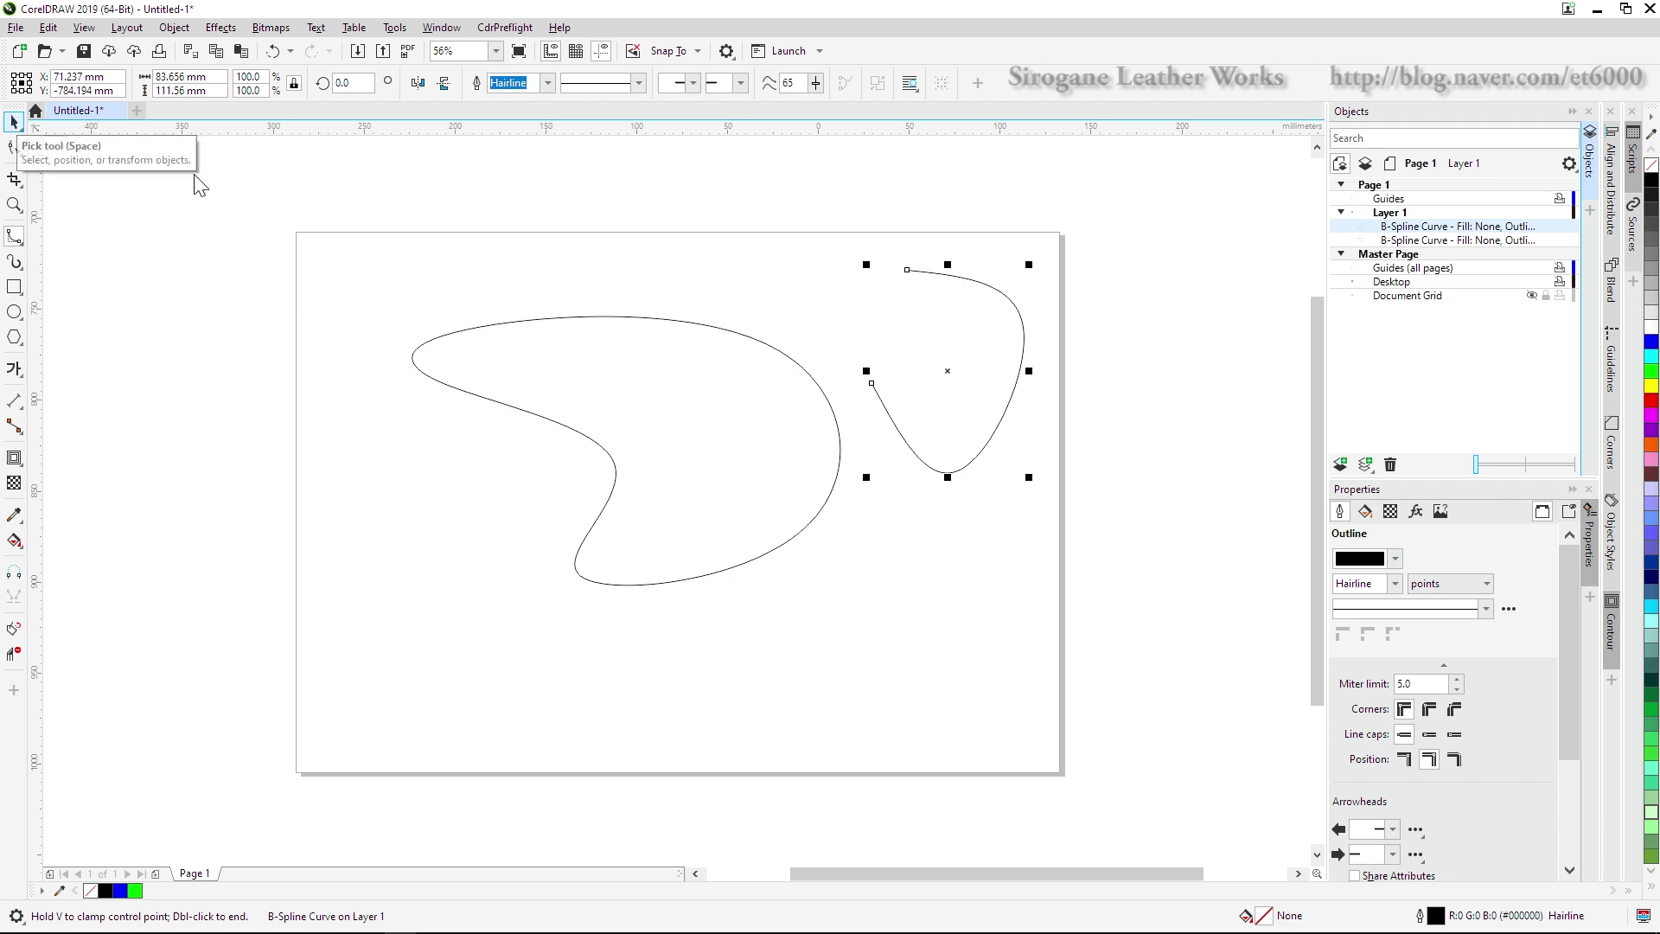
Reshape the closed B-Spline by moving its upper-left control point up, its leftmost one outward and its inner one slightly up and left
left_click(14, 122)
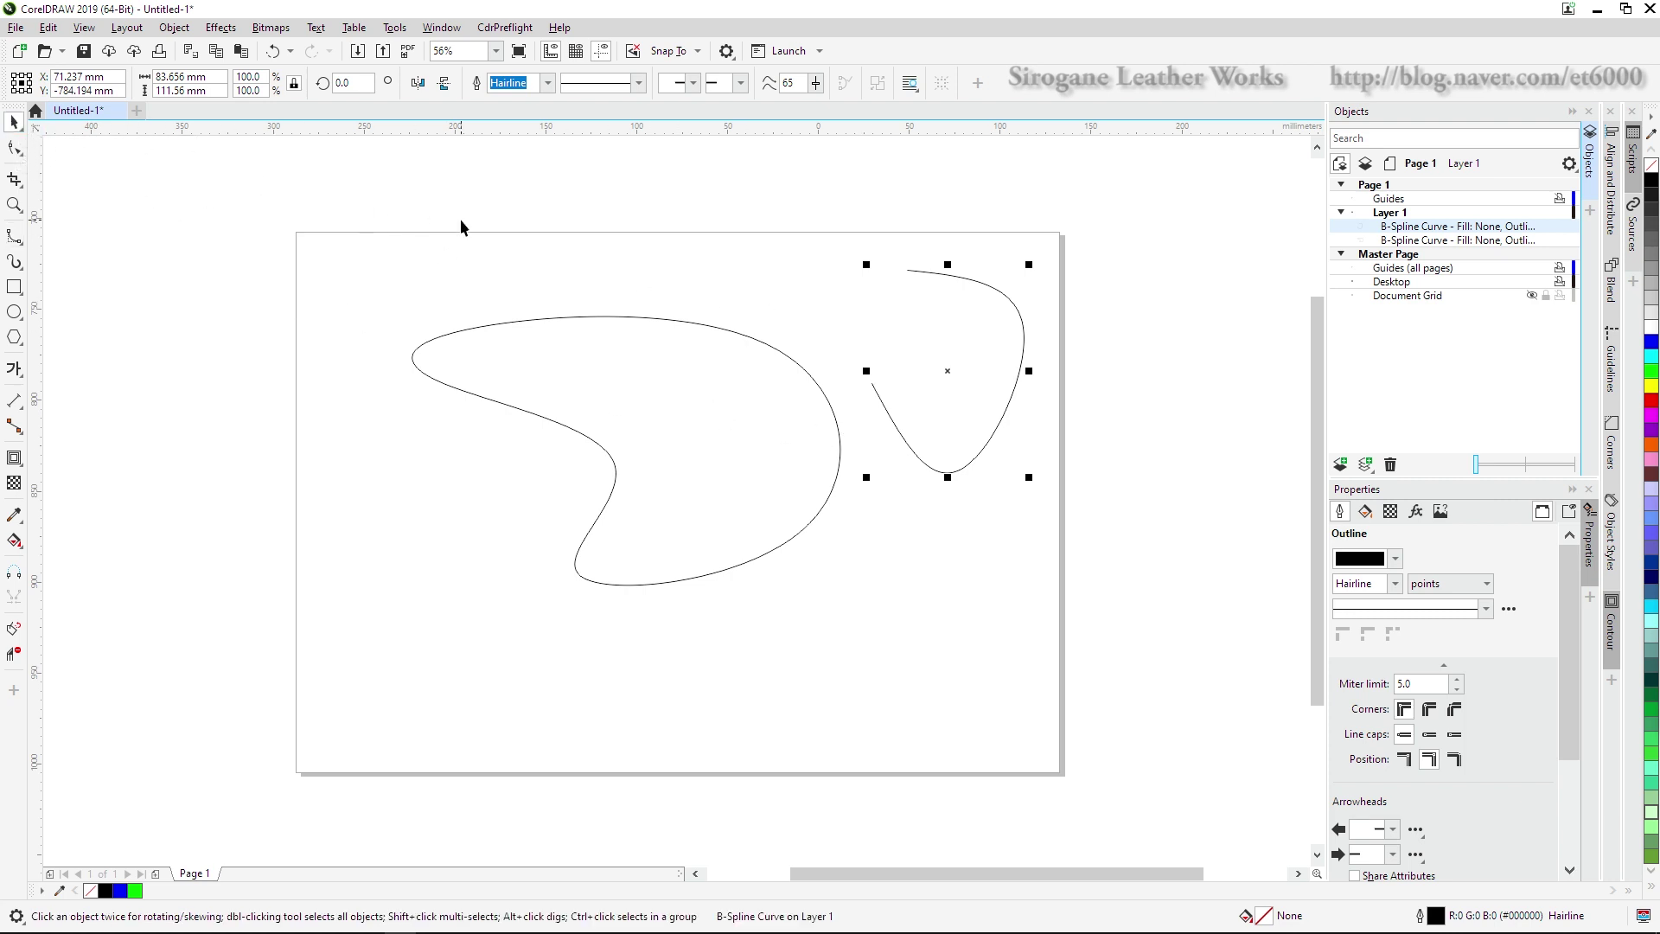
left_click(513, 239)
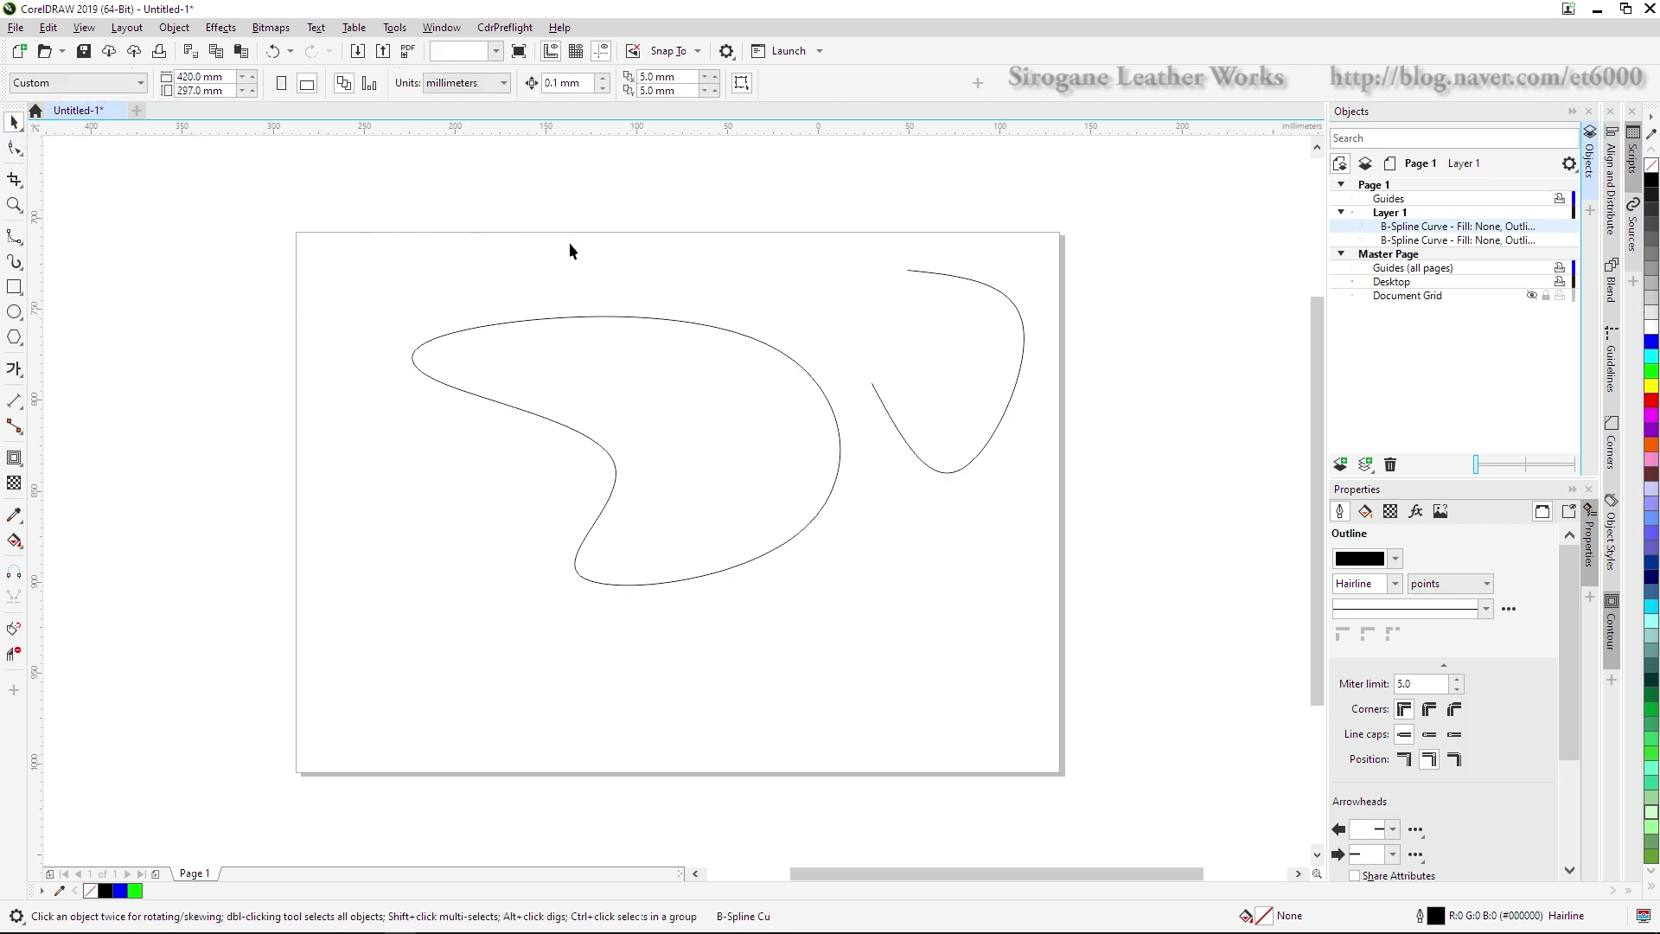
left_click(668, 421)
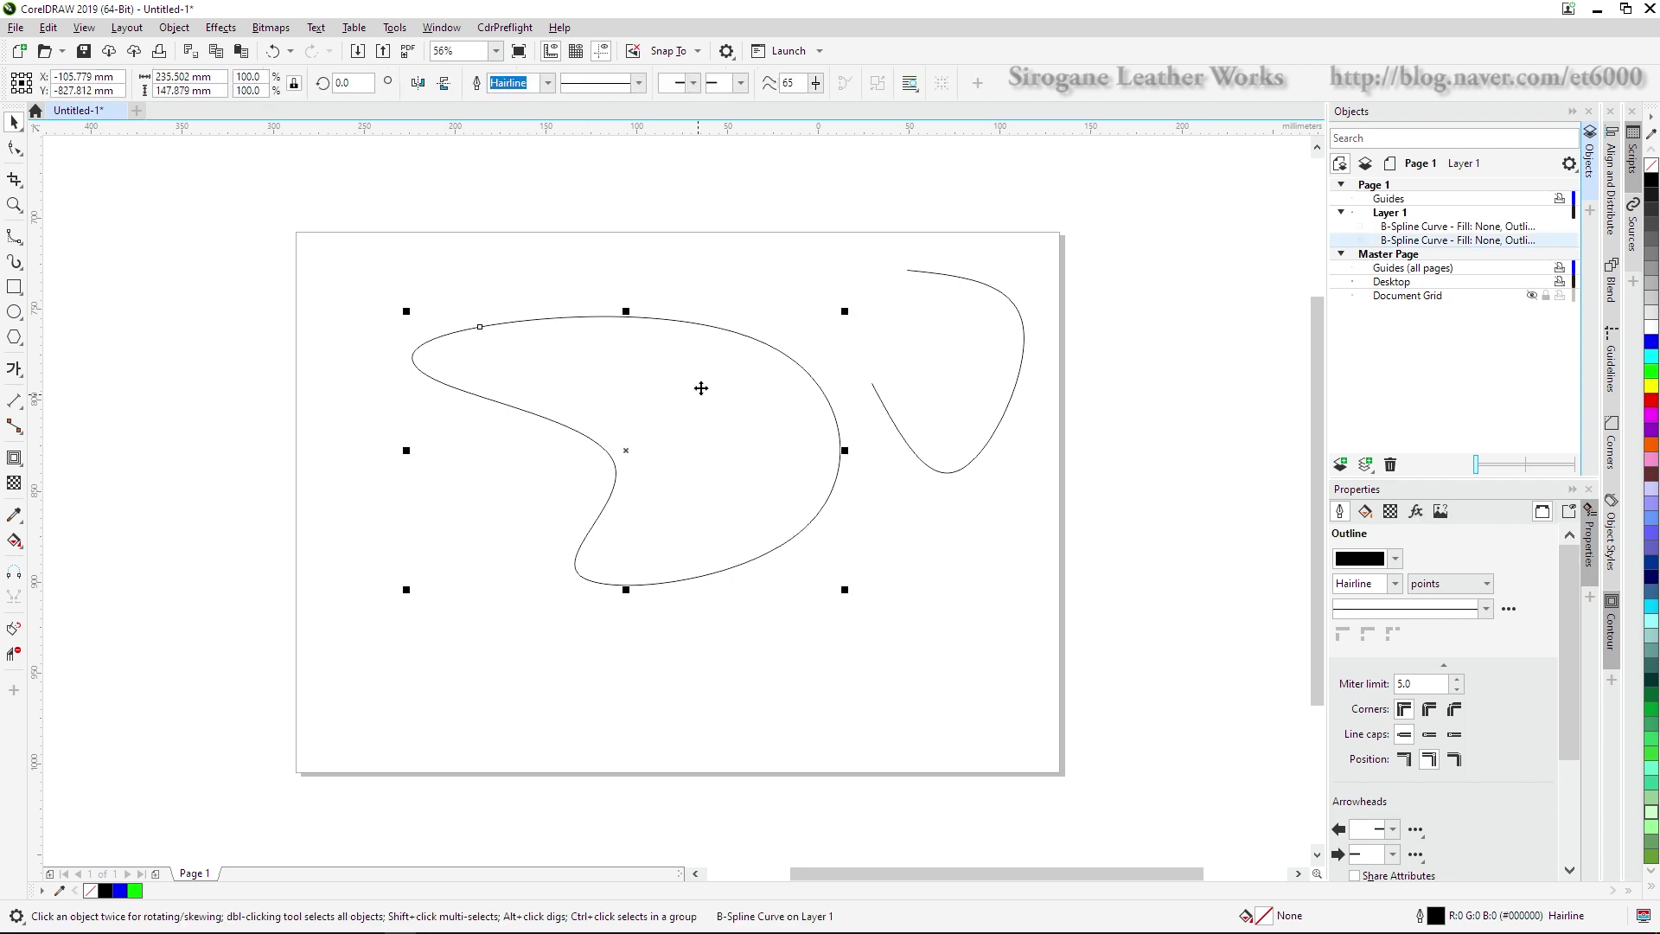
left_click(687, 251)
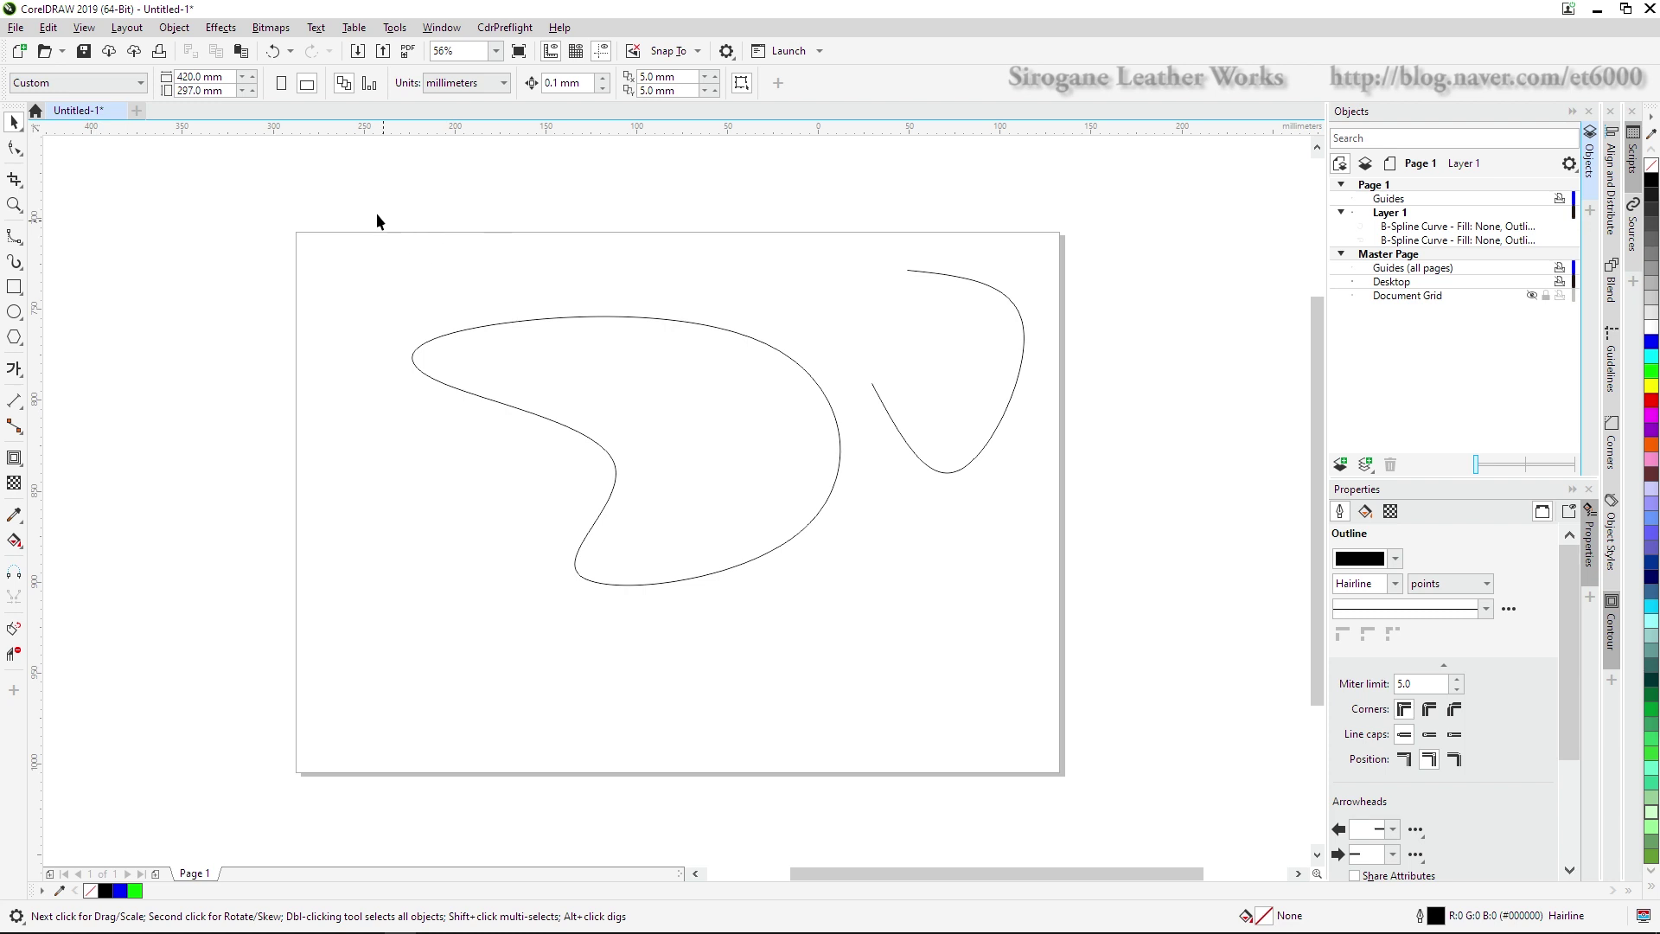
left_click(688, 384)
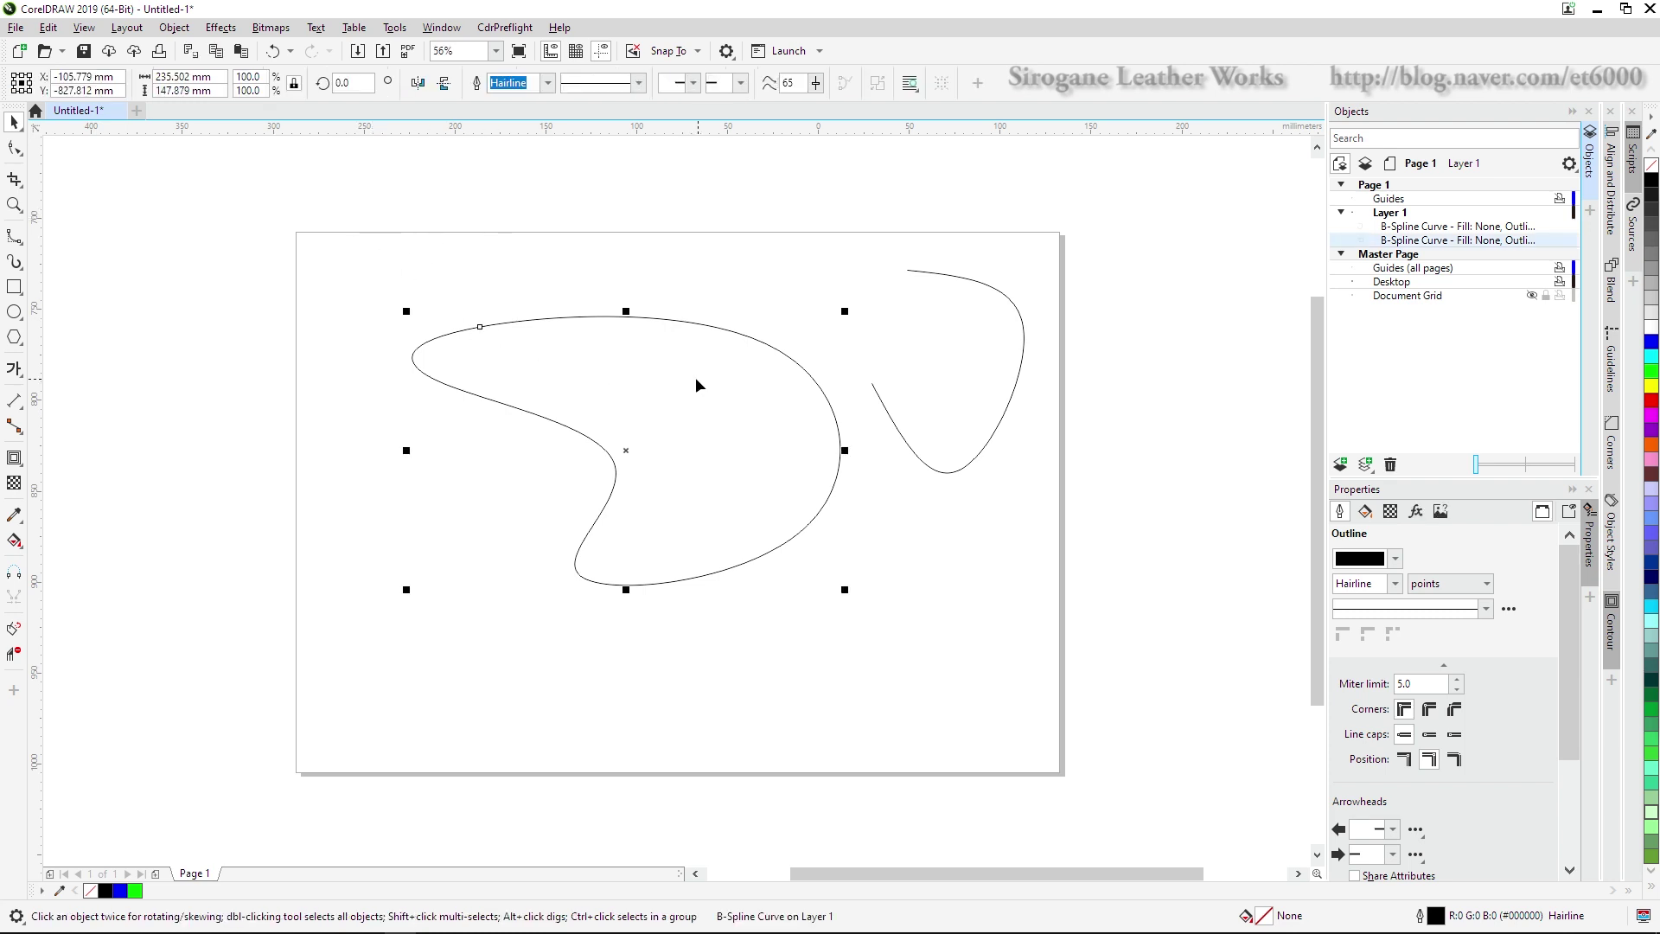
key("F10")
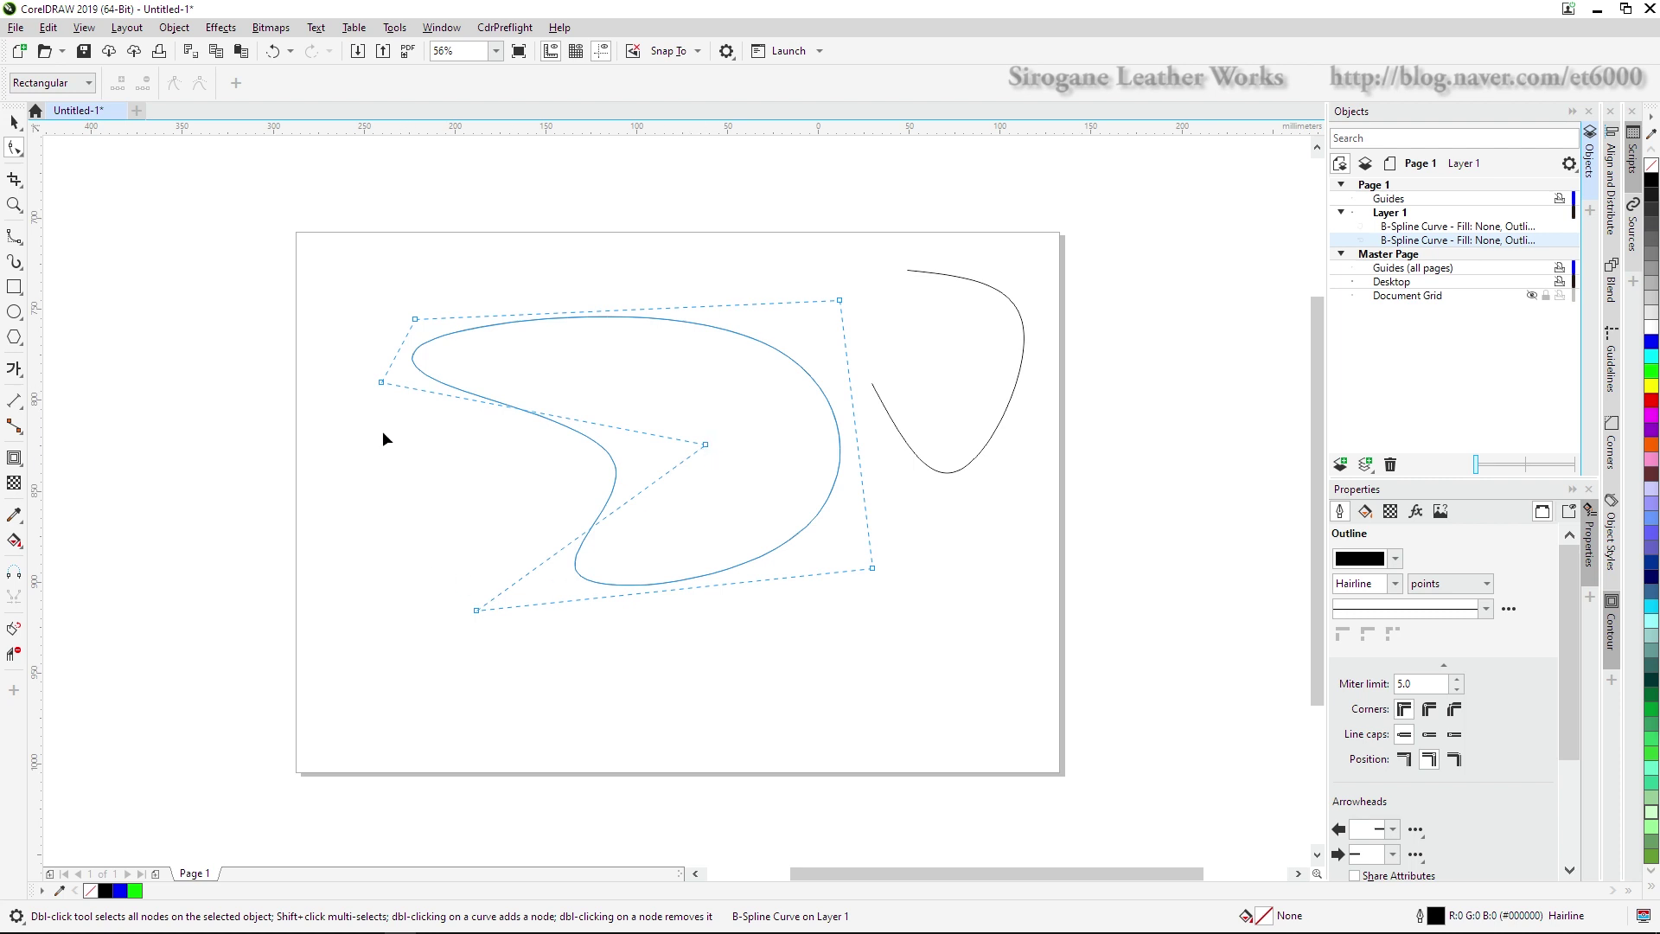
left_click_drag(416, 318, 424, 285)
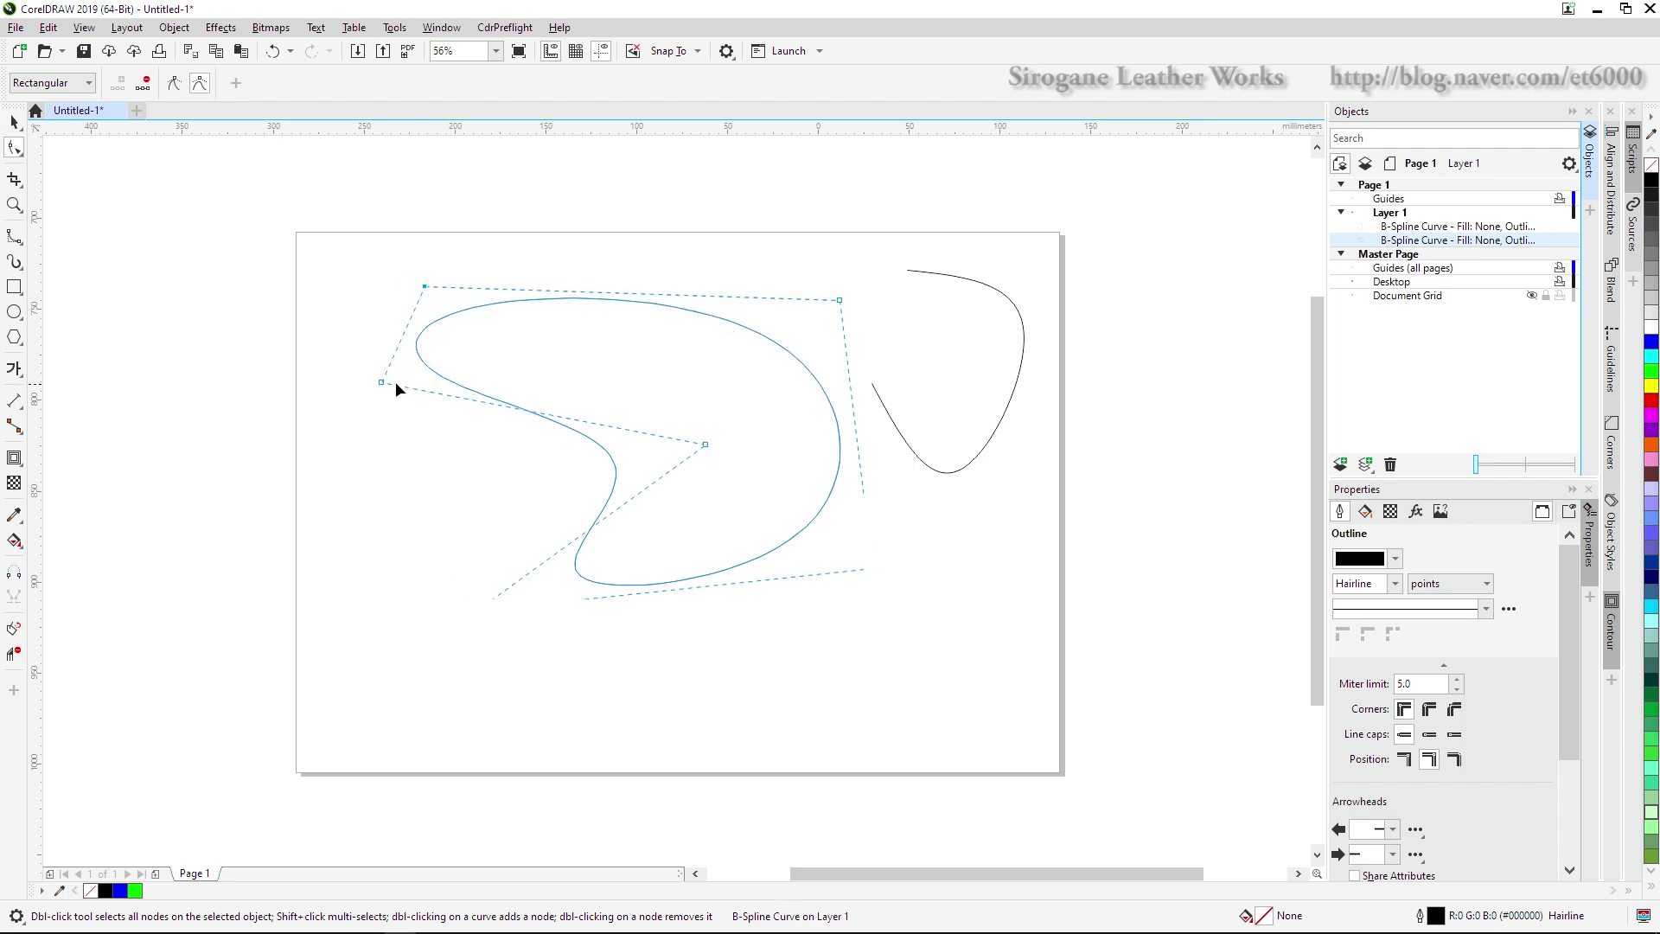
left_click_drag(383, 380, 368, 376)
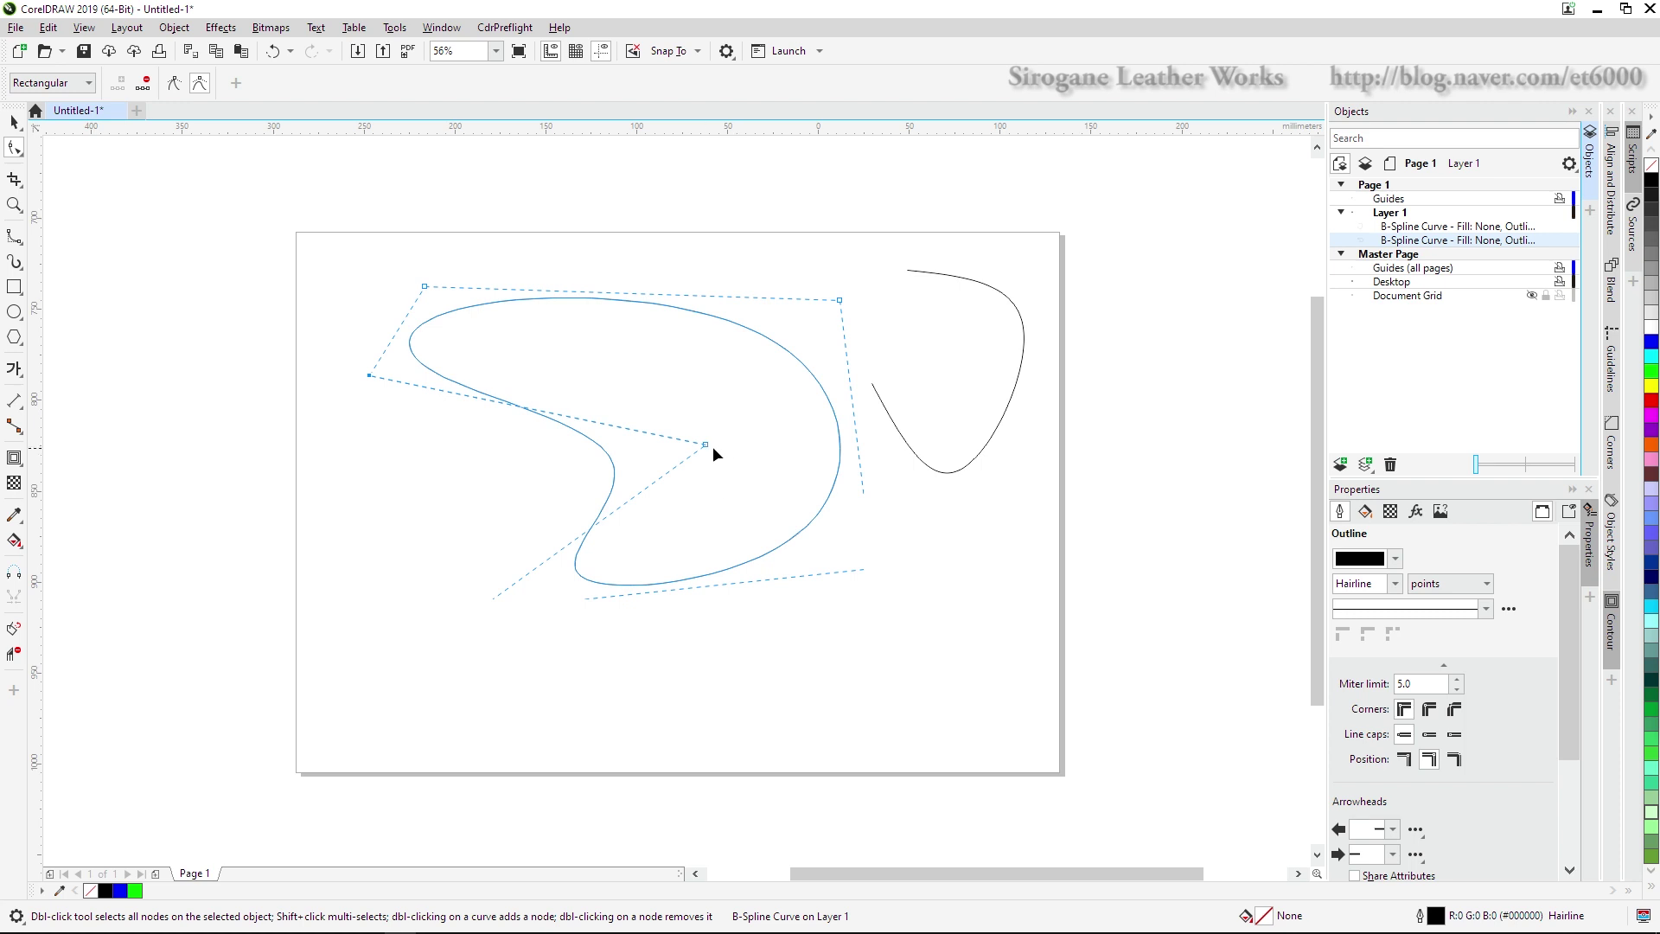
left_click_drag(707, 444, 699, 438)
key("space")
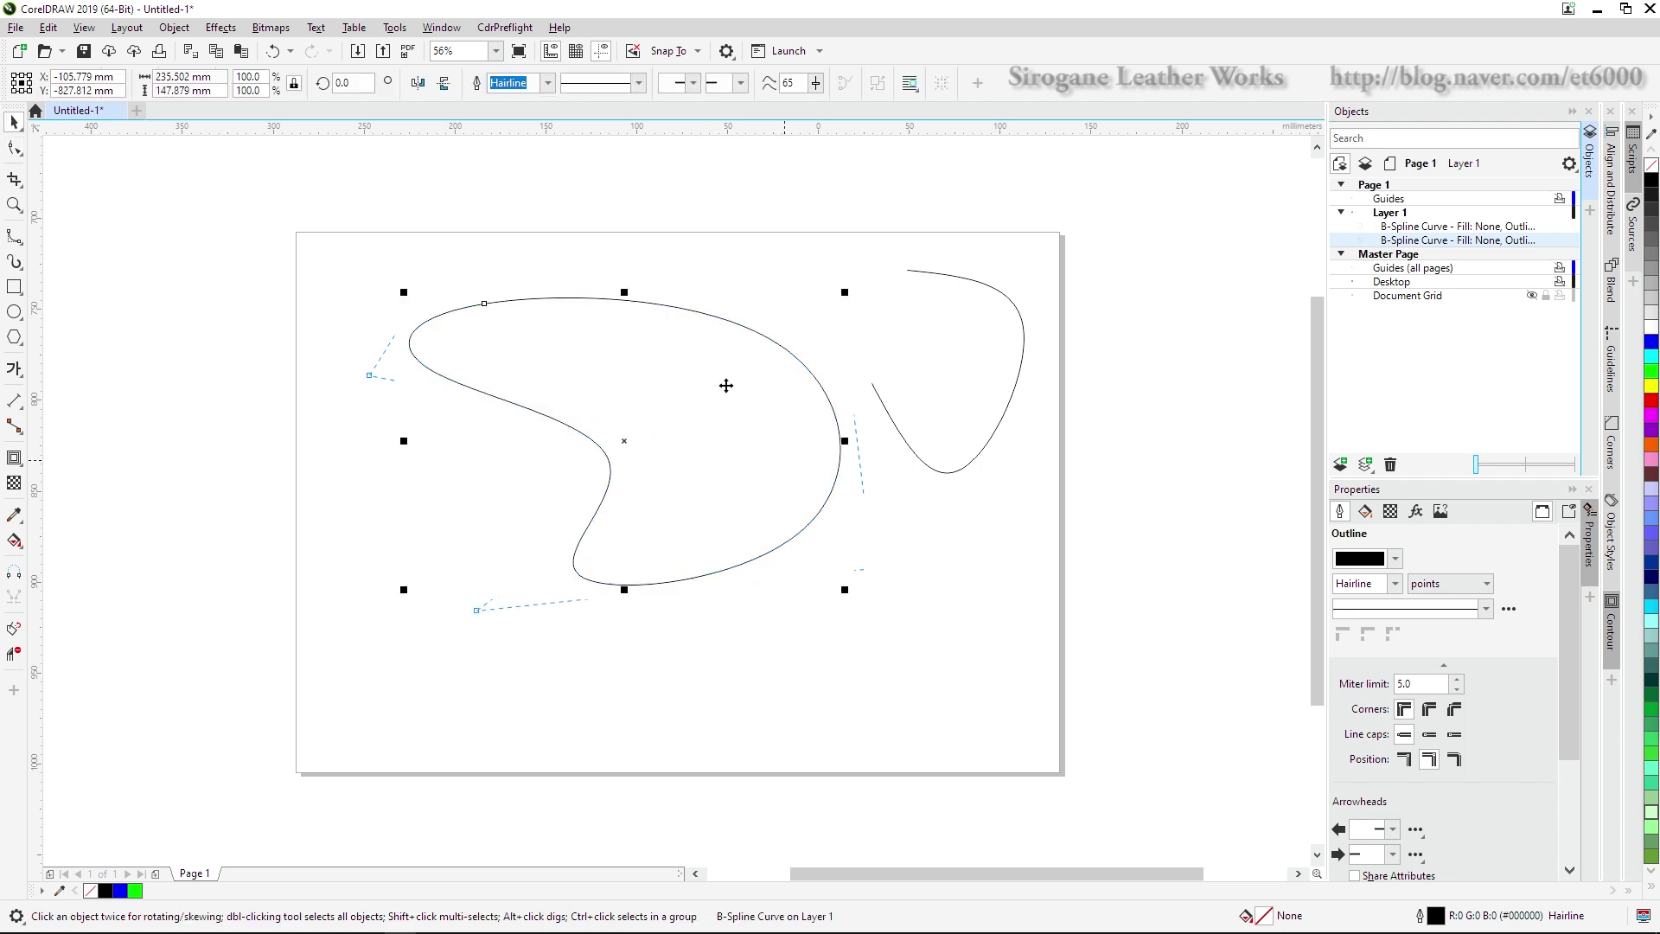
Scale the closed B-Spline down to about 139 mm wide and 93 mm high and move it to the upper-left part of the page
left_click(422, 313)
left_click_drag(513, 389, 514, 390)
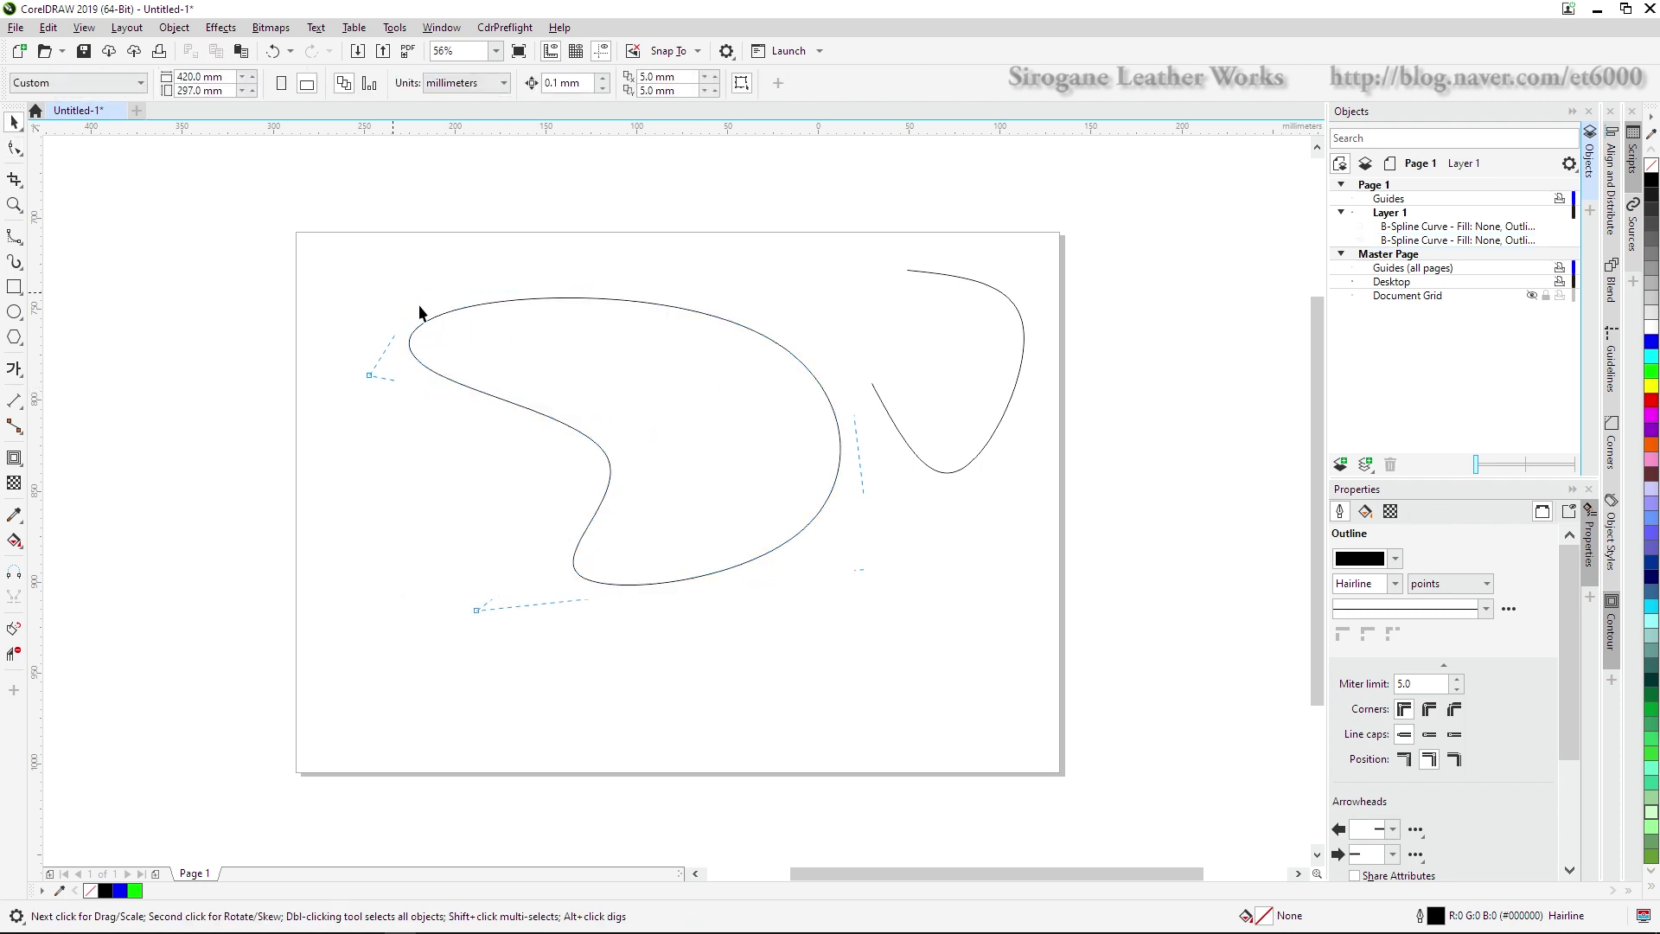
left_click(424, 314)
left_click_drag(408, 291, 588, 417)
left_click_drag(722, 496, 501, 370)
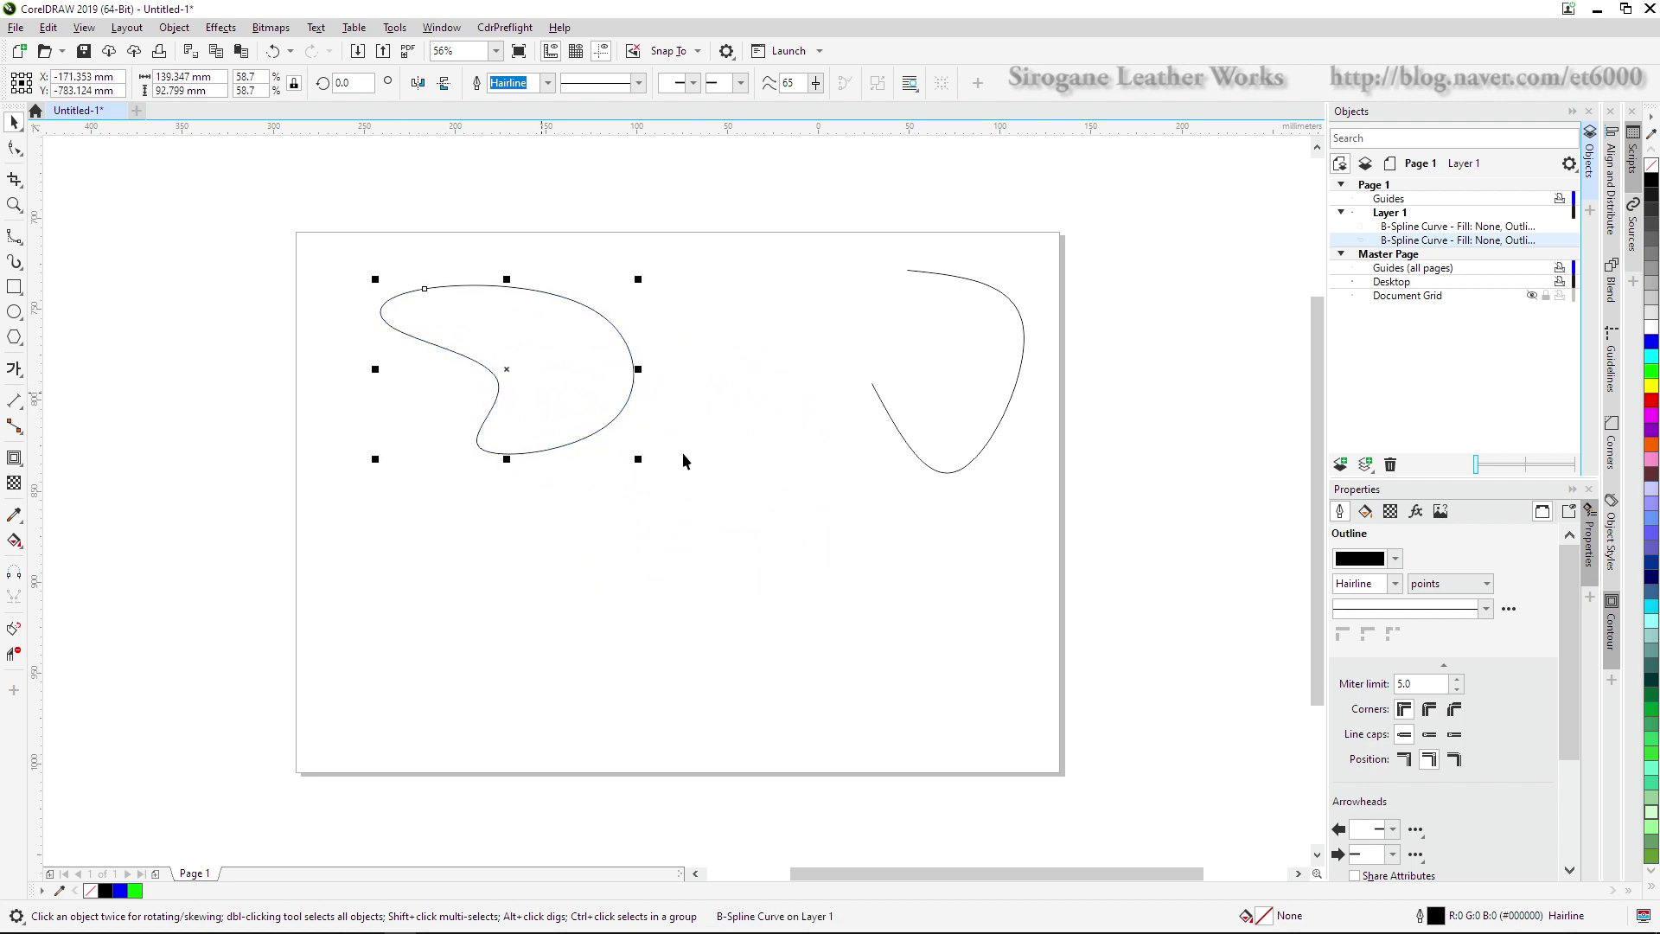
Delete the open, U-shaped B-Spline on the right side of the page
left_click(936, 469)
left_click(938, 474)
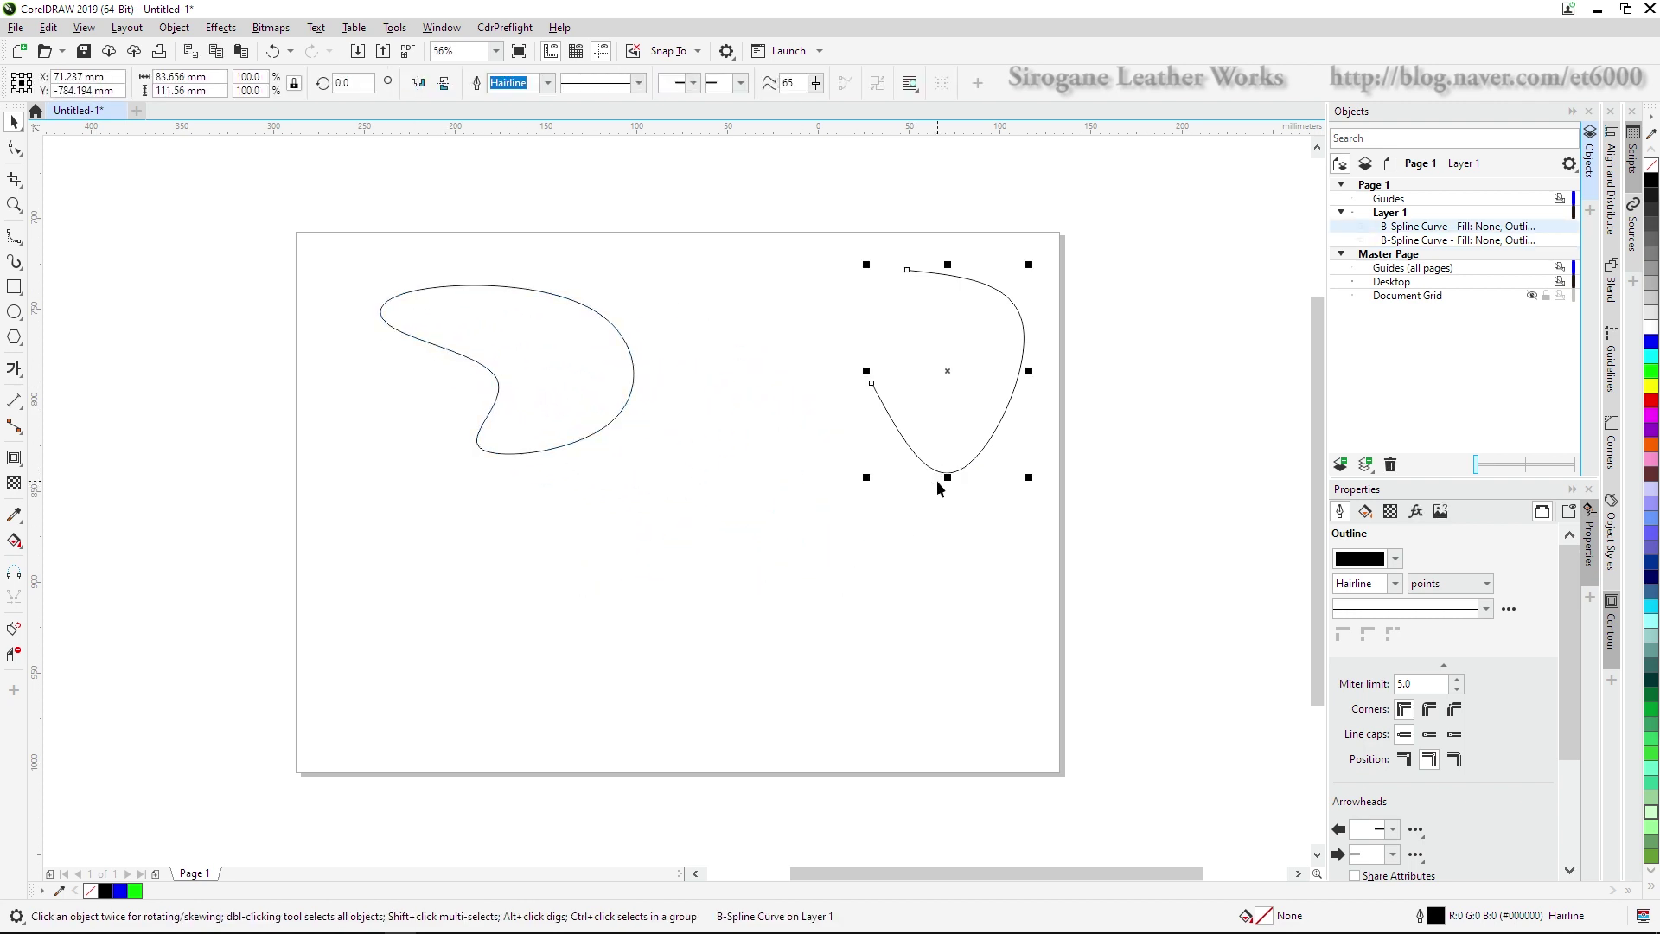
key("Delete")
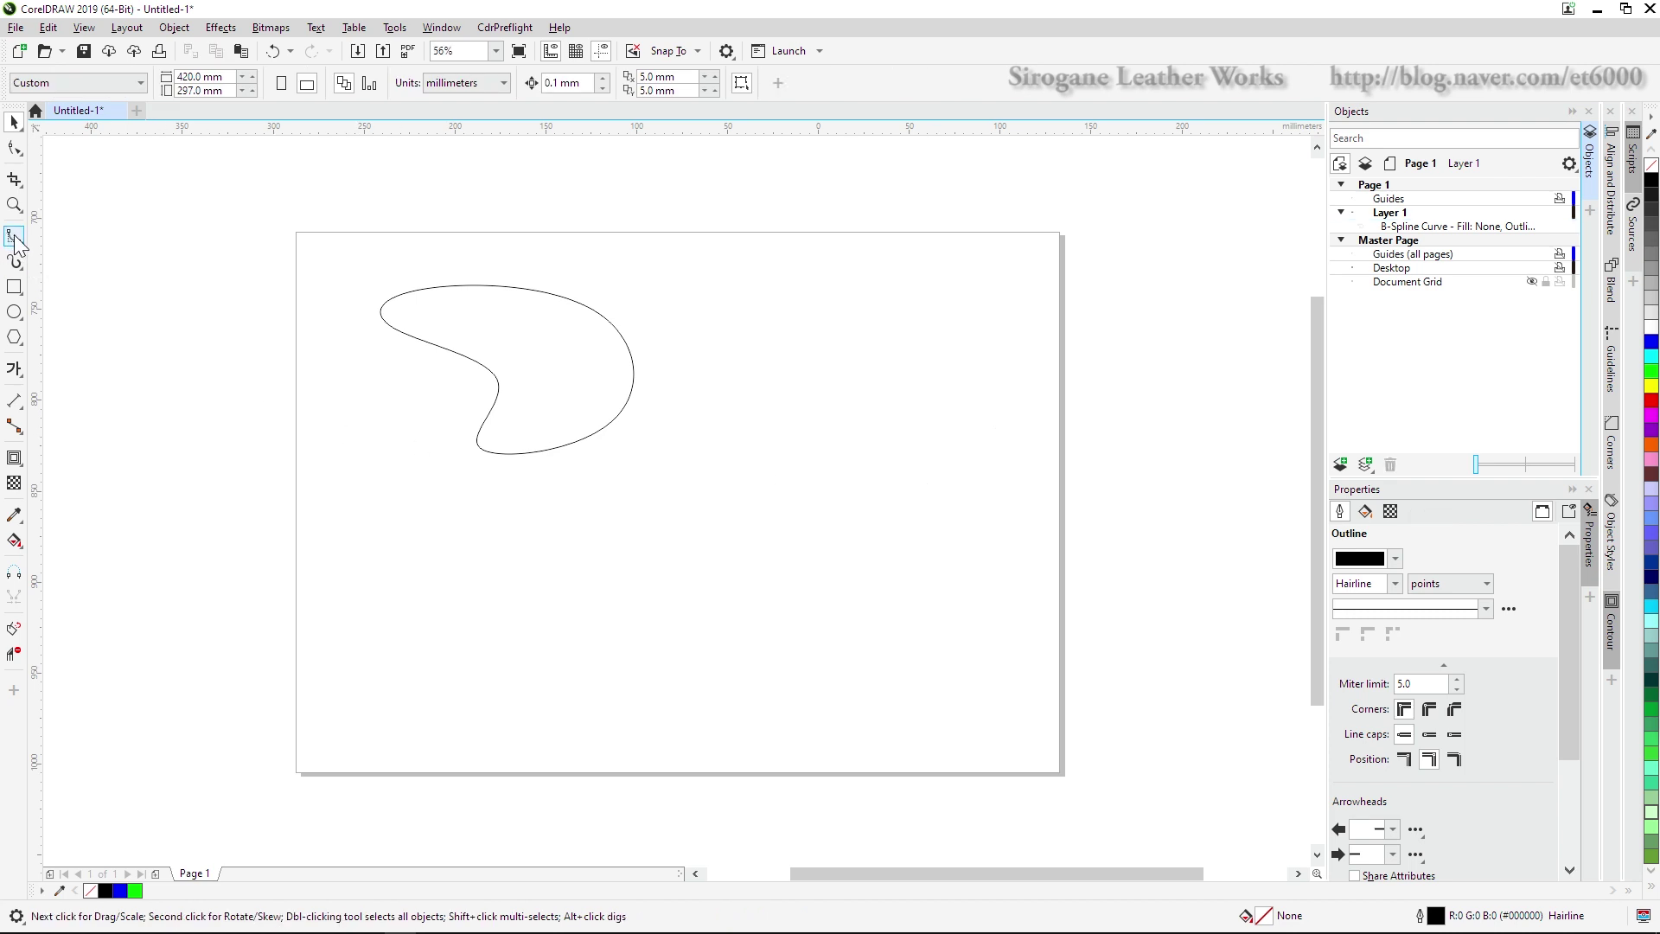
Draw a similar closed curve about 150 mm wide and 133 mm high beside the B-Spline with the Pen tool, and shift it slightly up and left
left_click(14, 236)
left_click(61, 296)
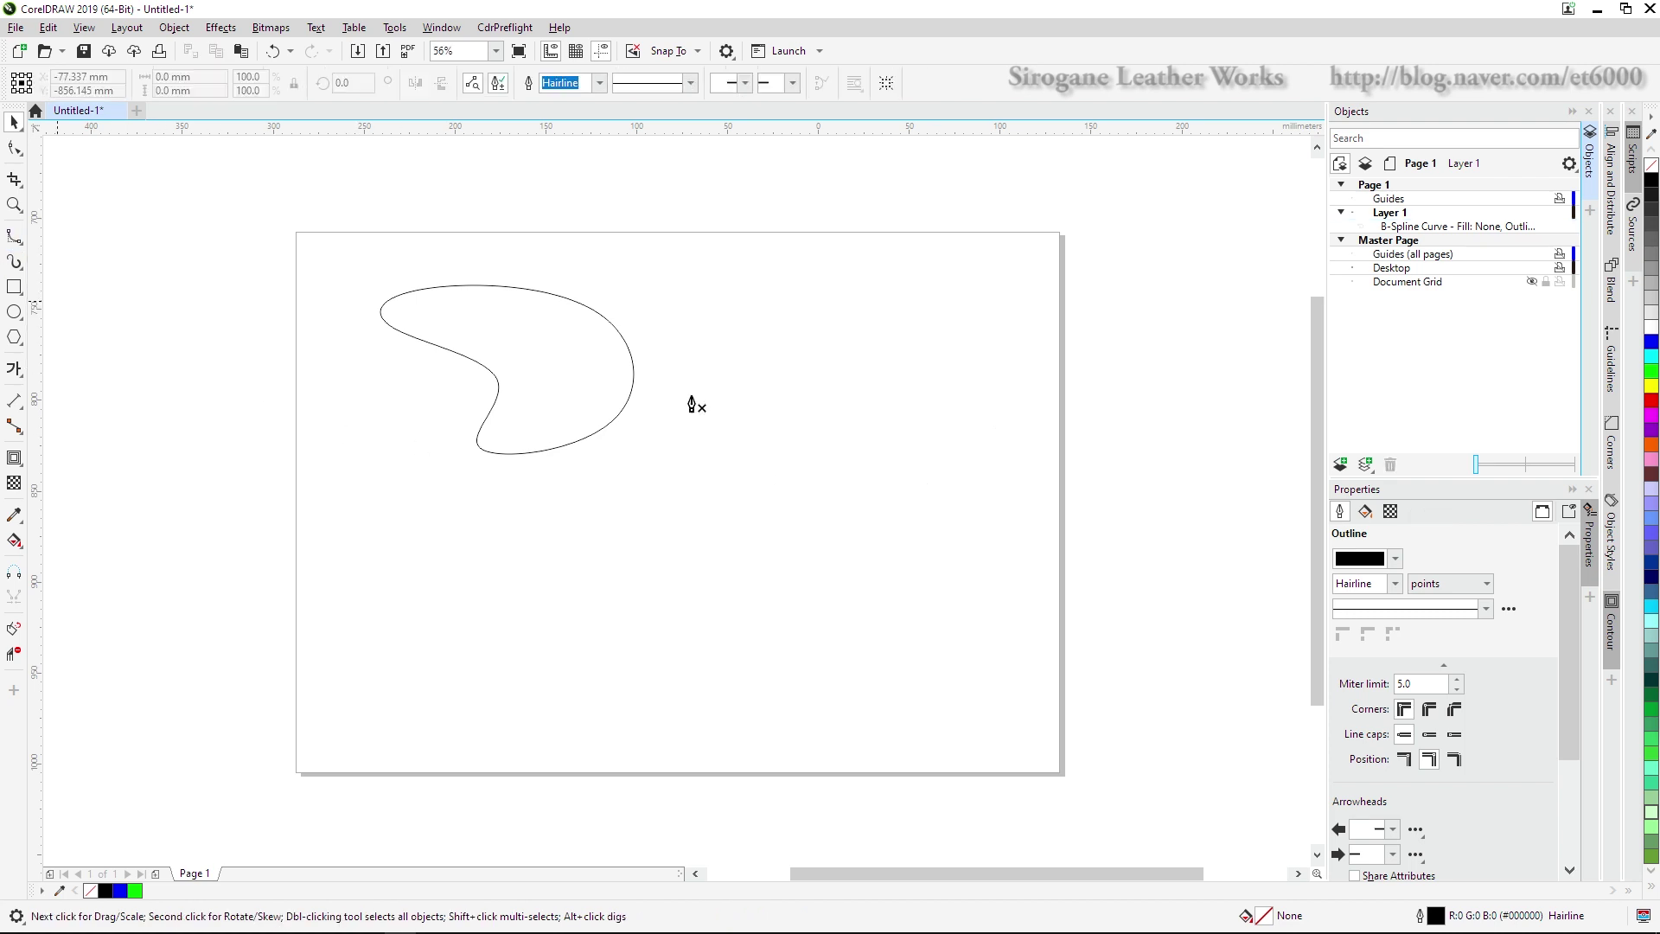
left_click(766, 309)
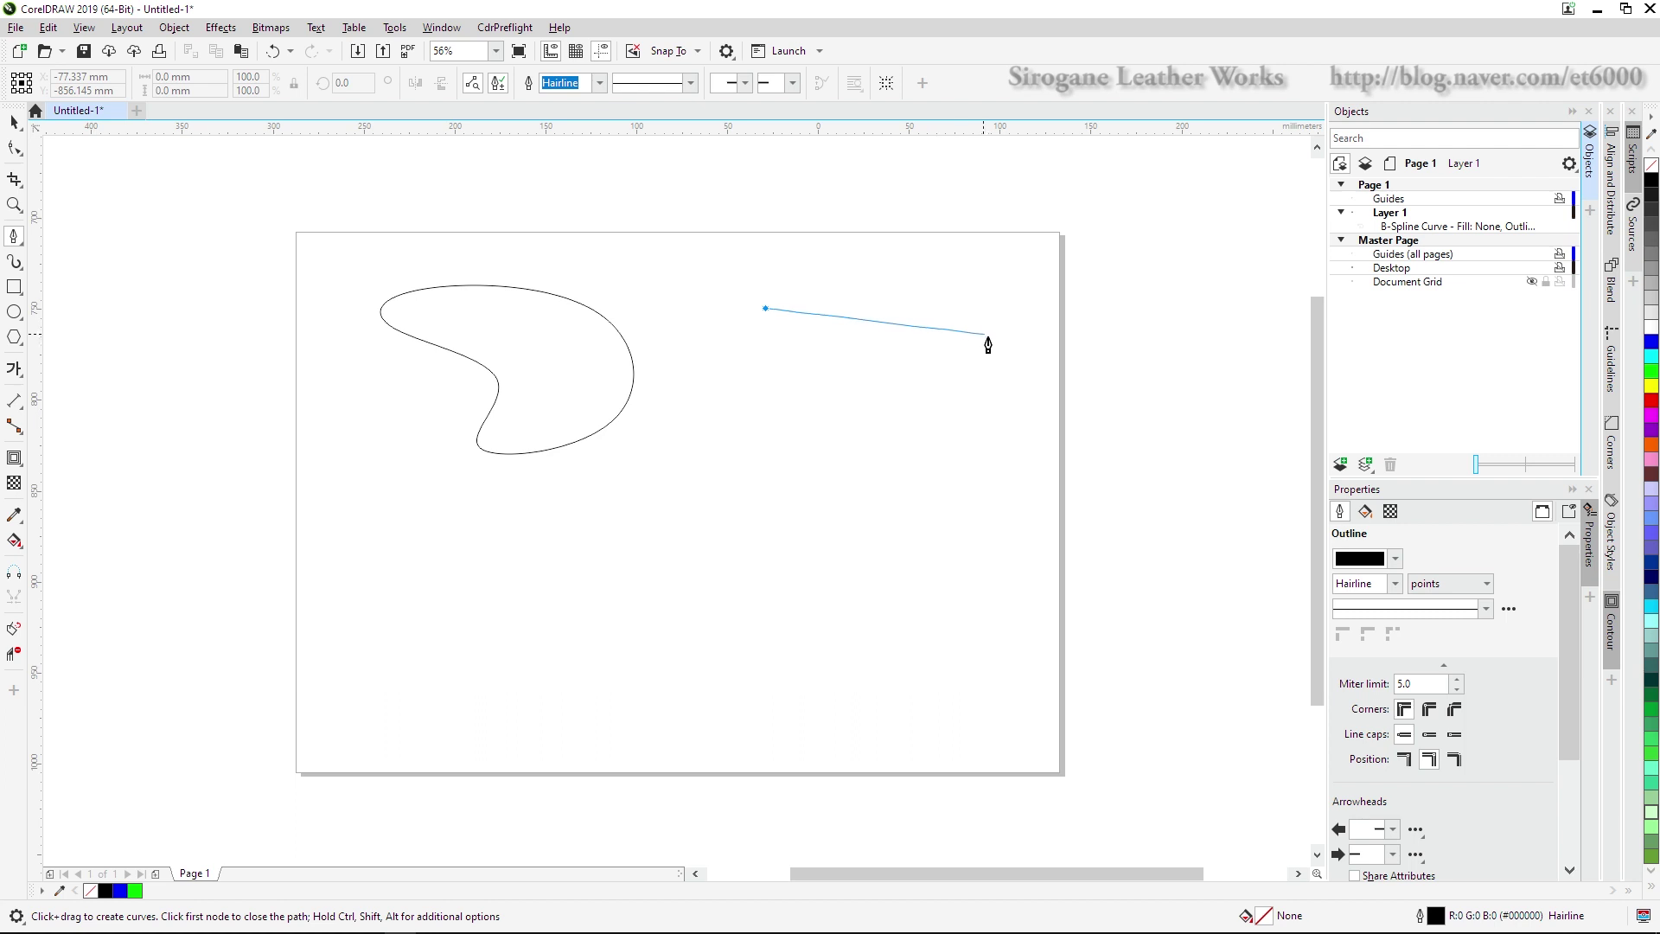
left_click_drag(1003, 358, 1025, 465)
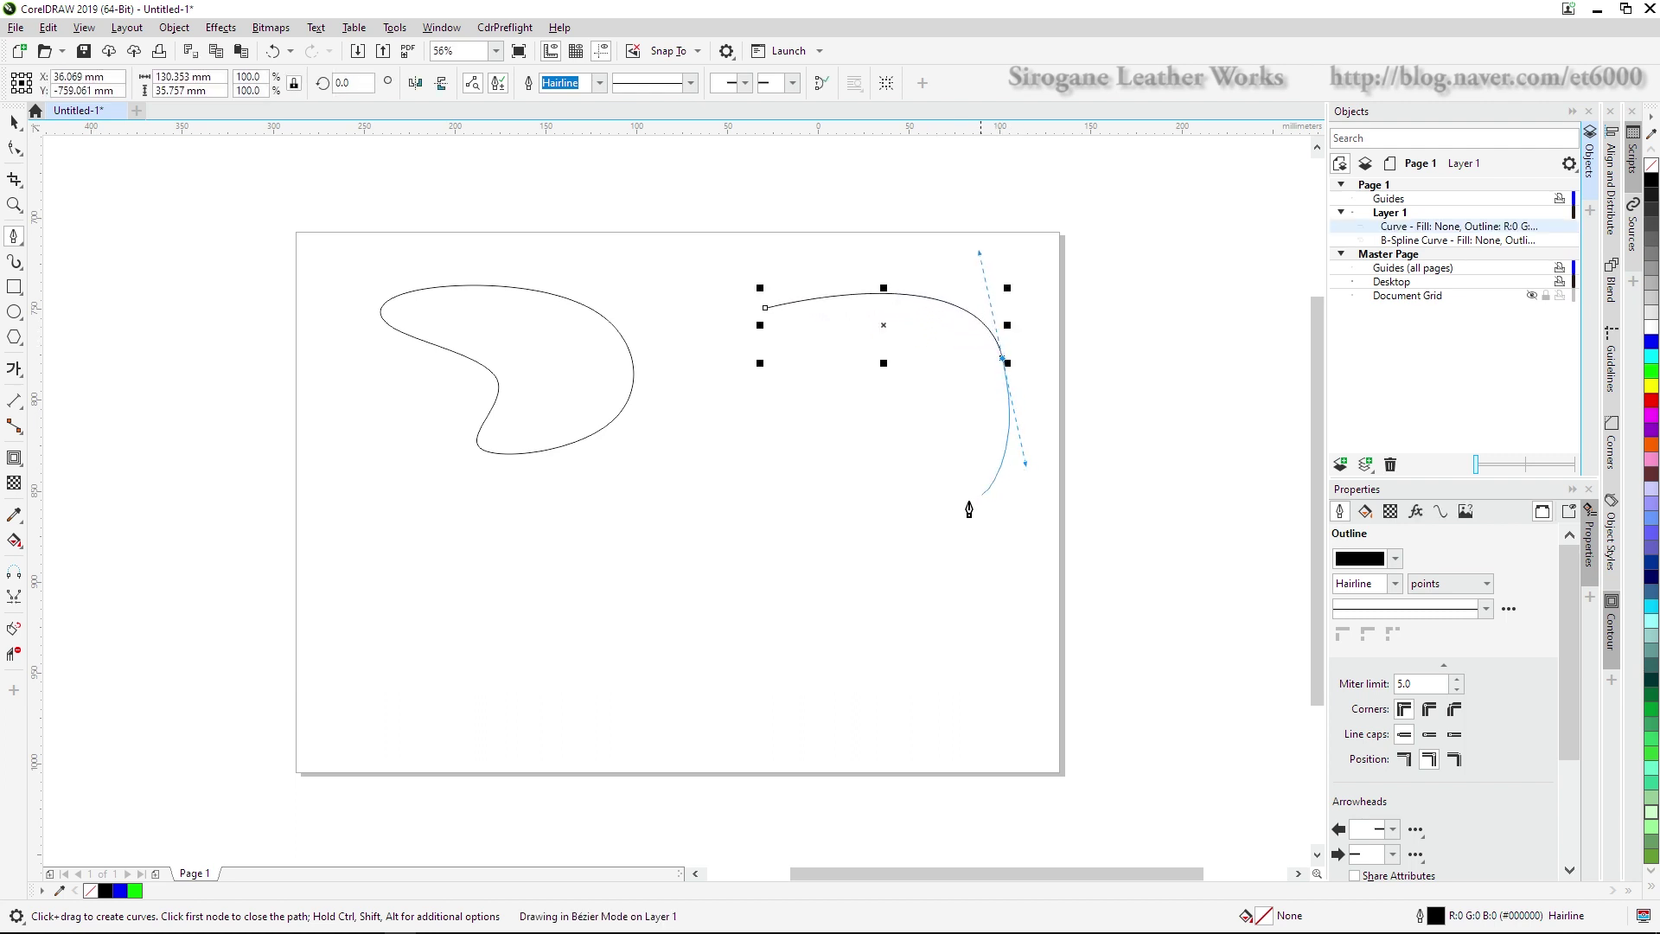
left_click_drag(843, 526, 812, 490)
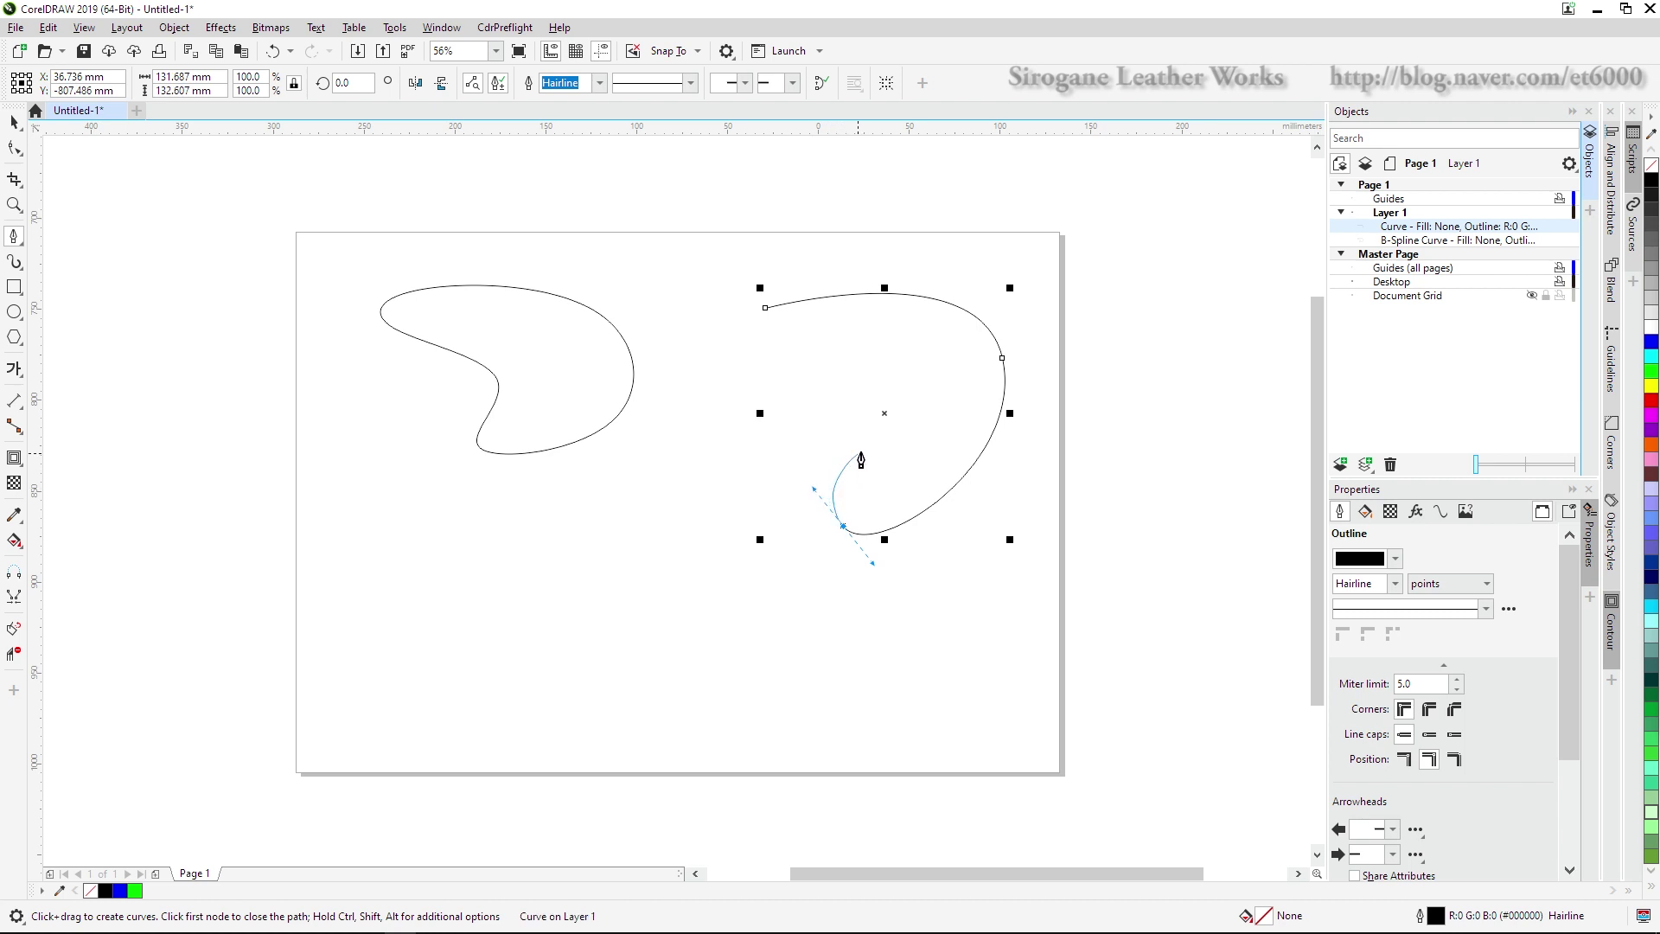
left_click_drag(875, 437, 842, 397)
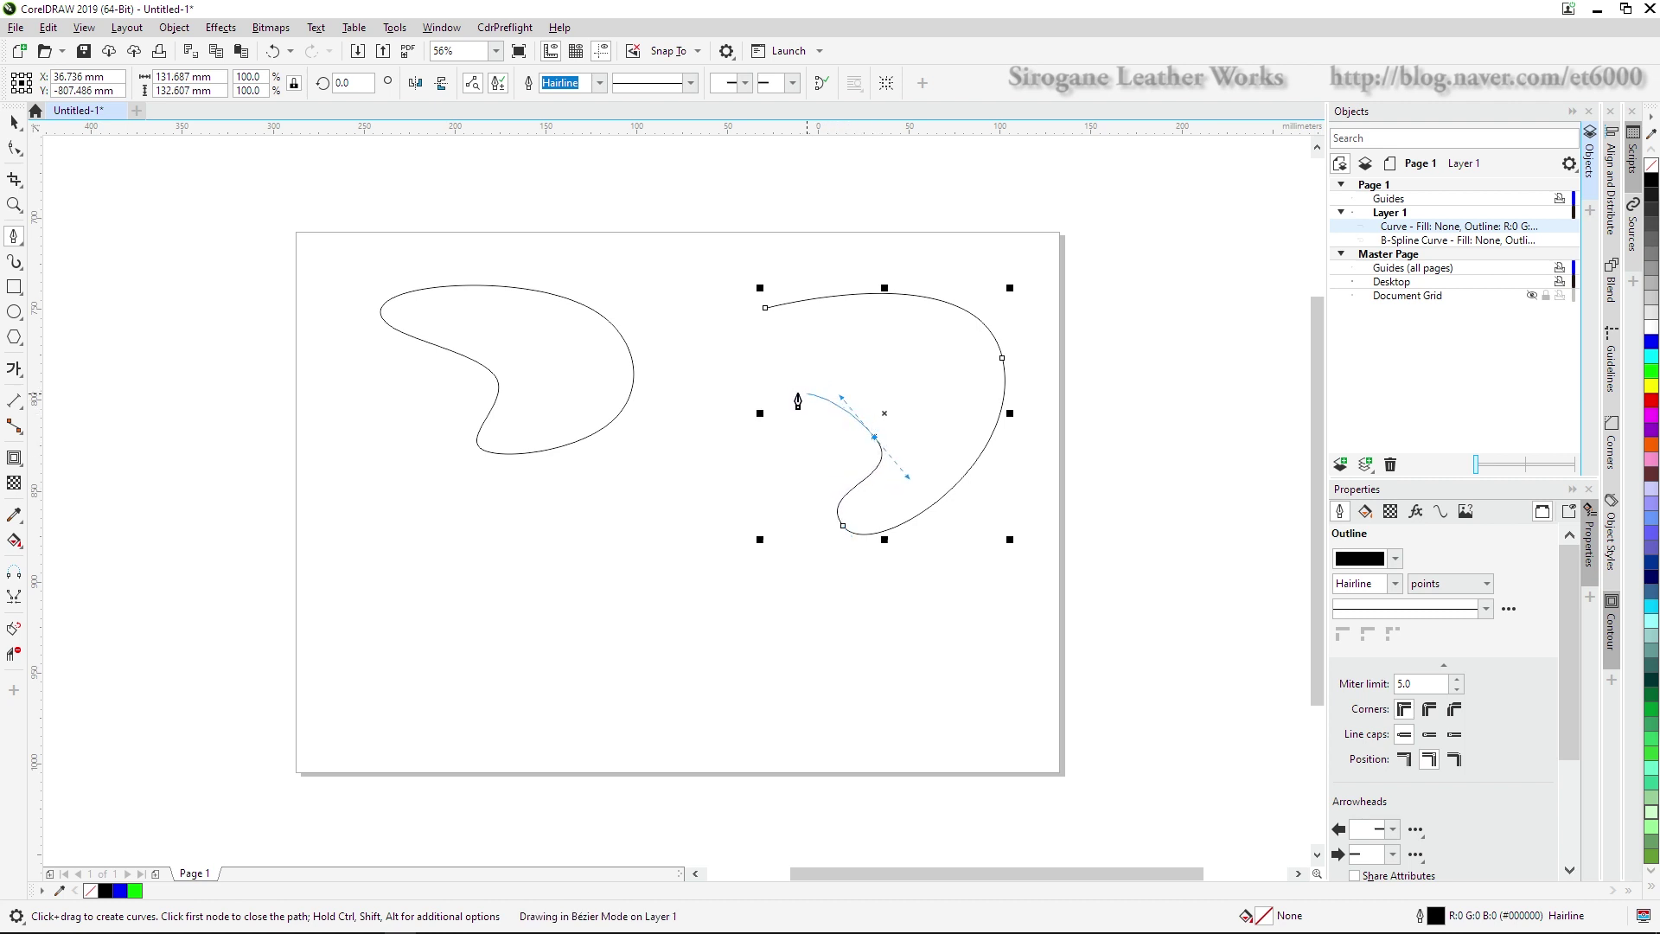
left_click_drag(732, 366, 749, 319)
left_click(764, 309)
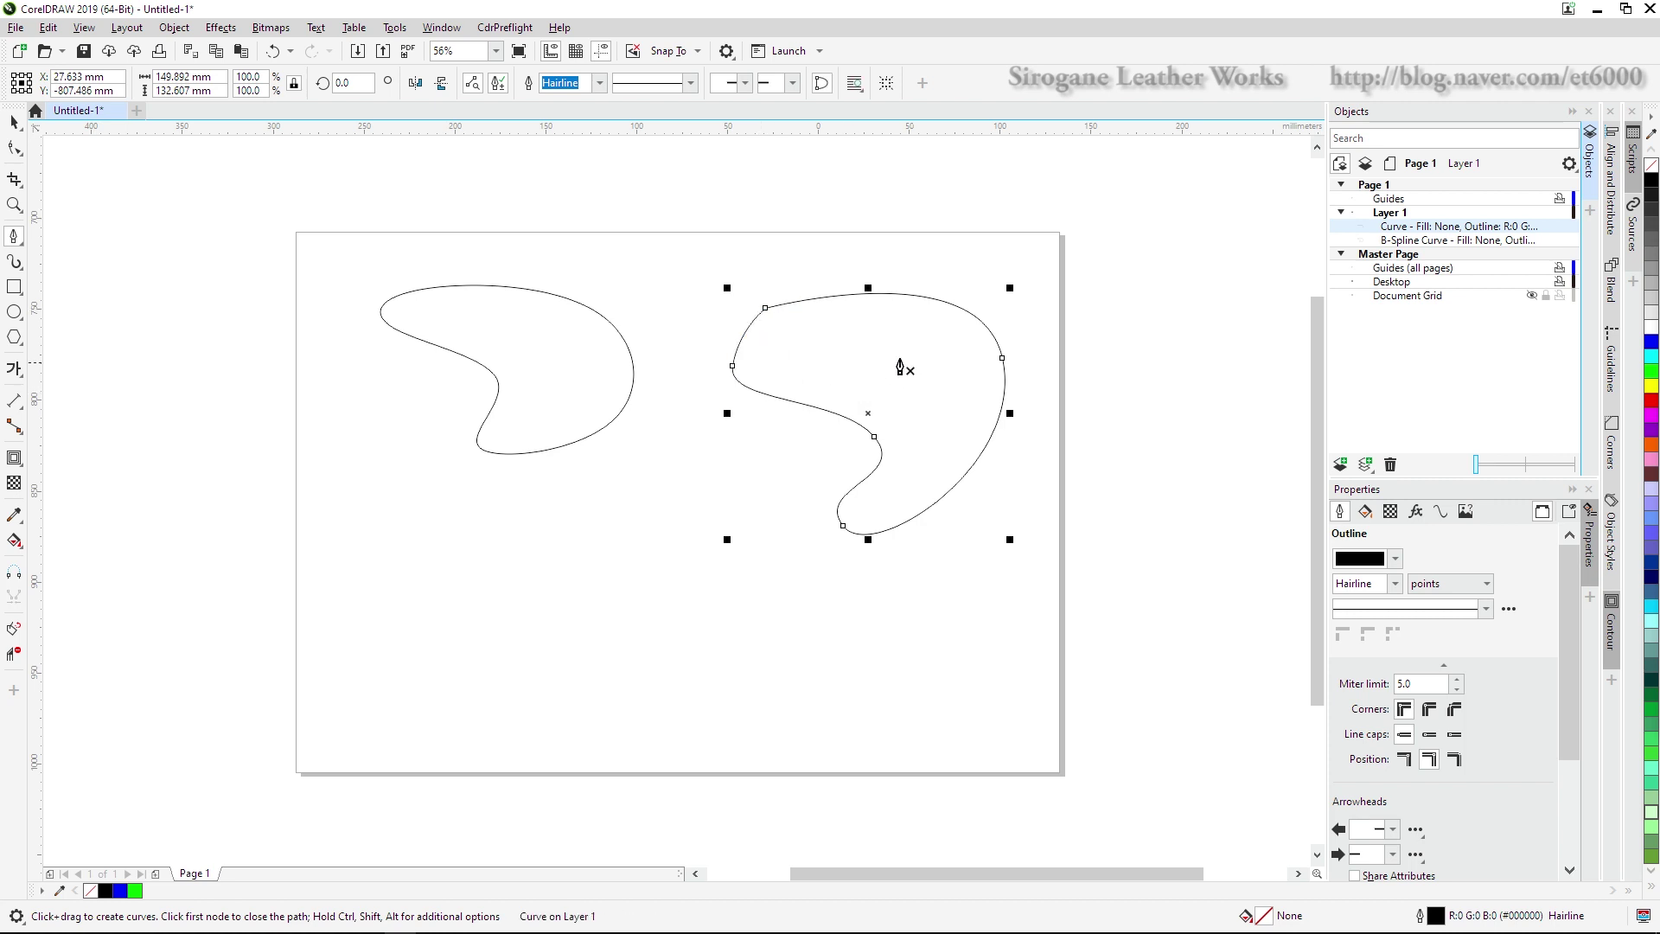
key("space")
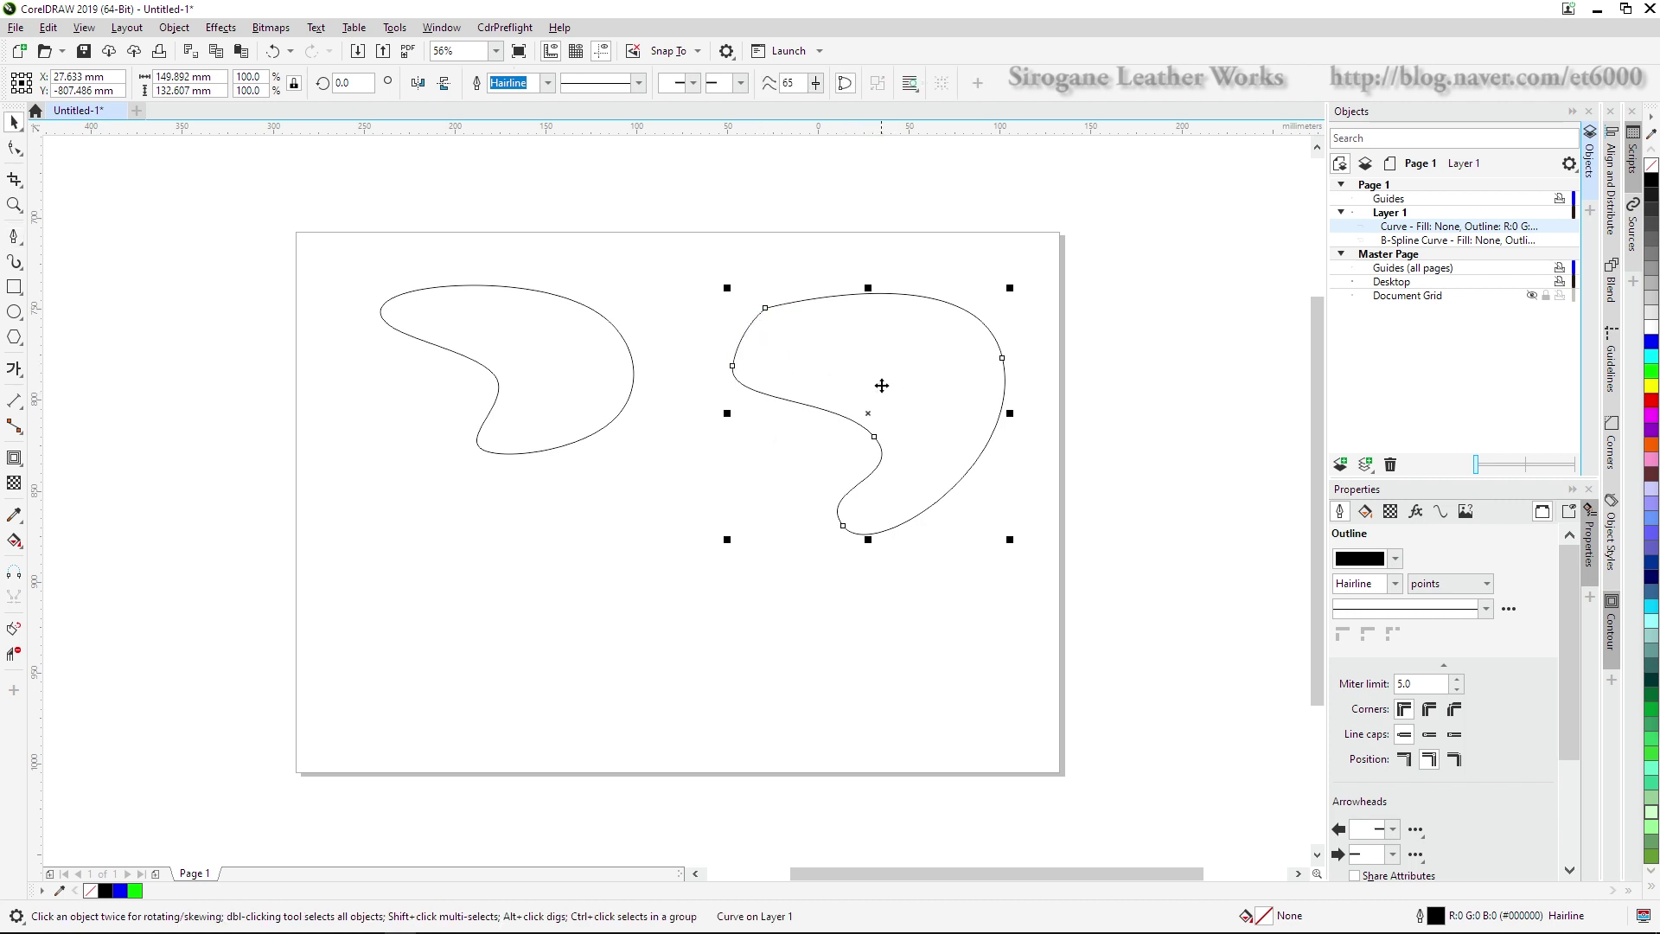
left_click_drag(881, 385, 858, 366)
Enlarge the closed B-Spline to about 163 mm wide and 108 mm high and reposition it beside the Pen curve
left_click(462, 450)
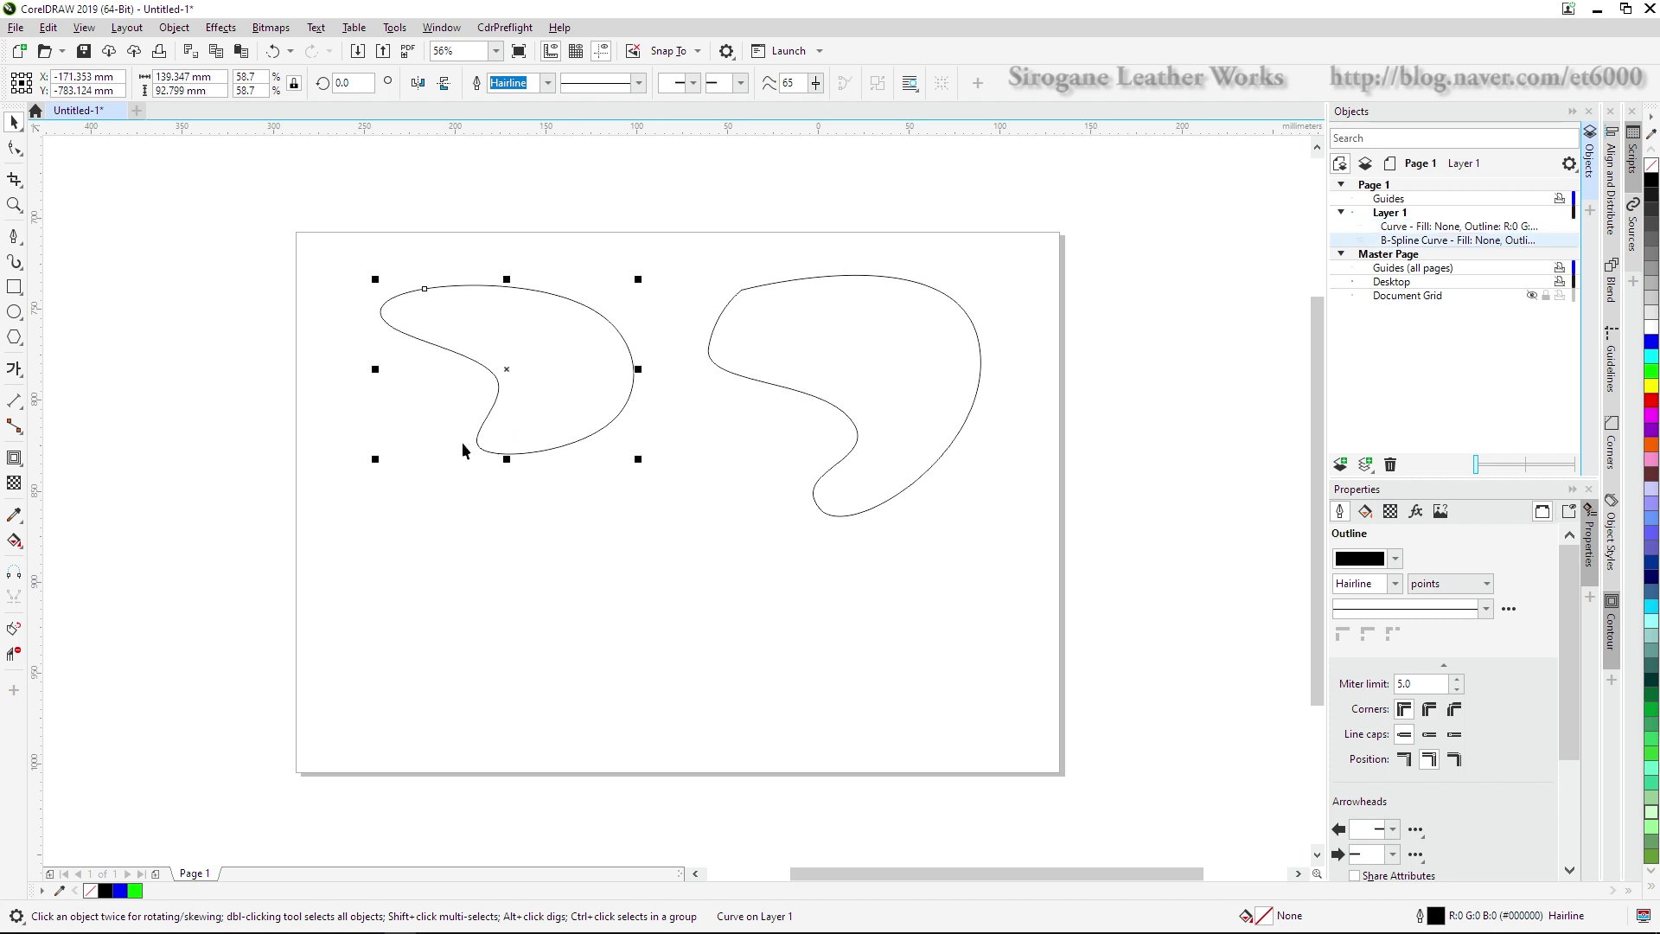
left_click_drag(375, 460, 332, 489)
left_click_drag(578, 399, 585, 417)
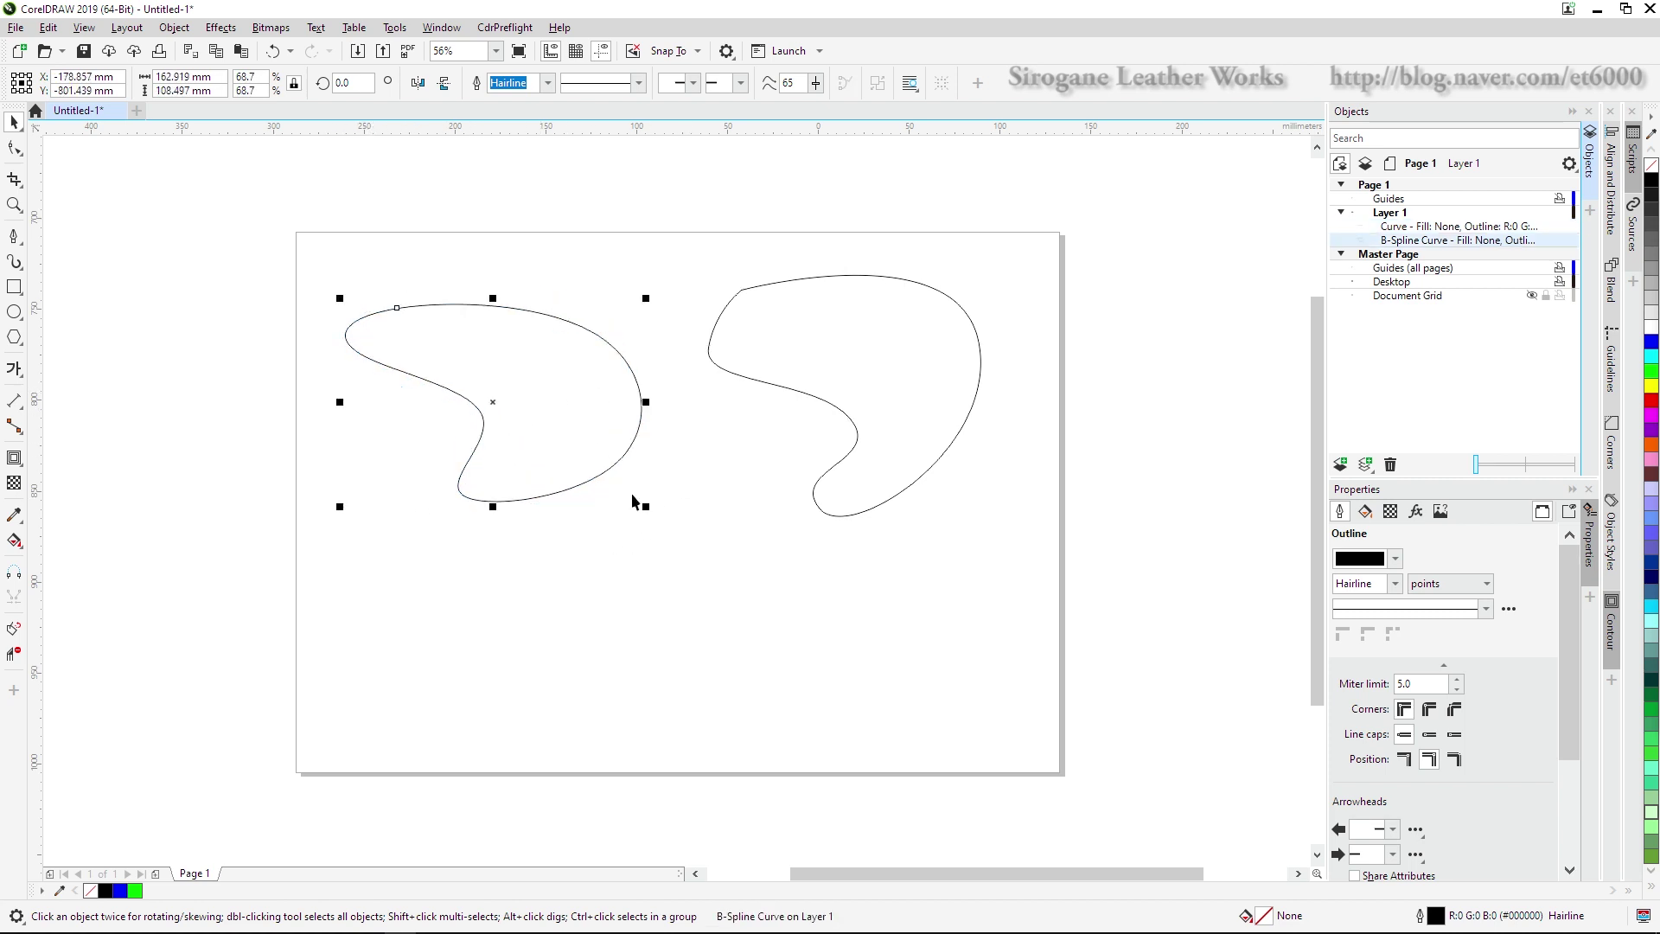
left_click(777, 589)
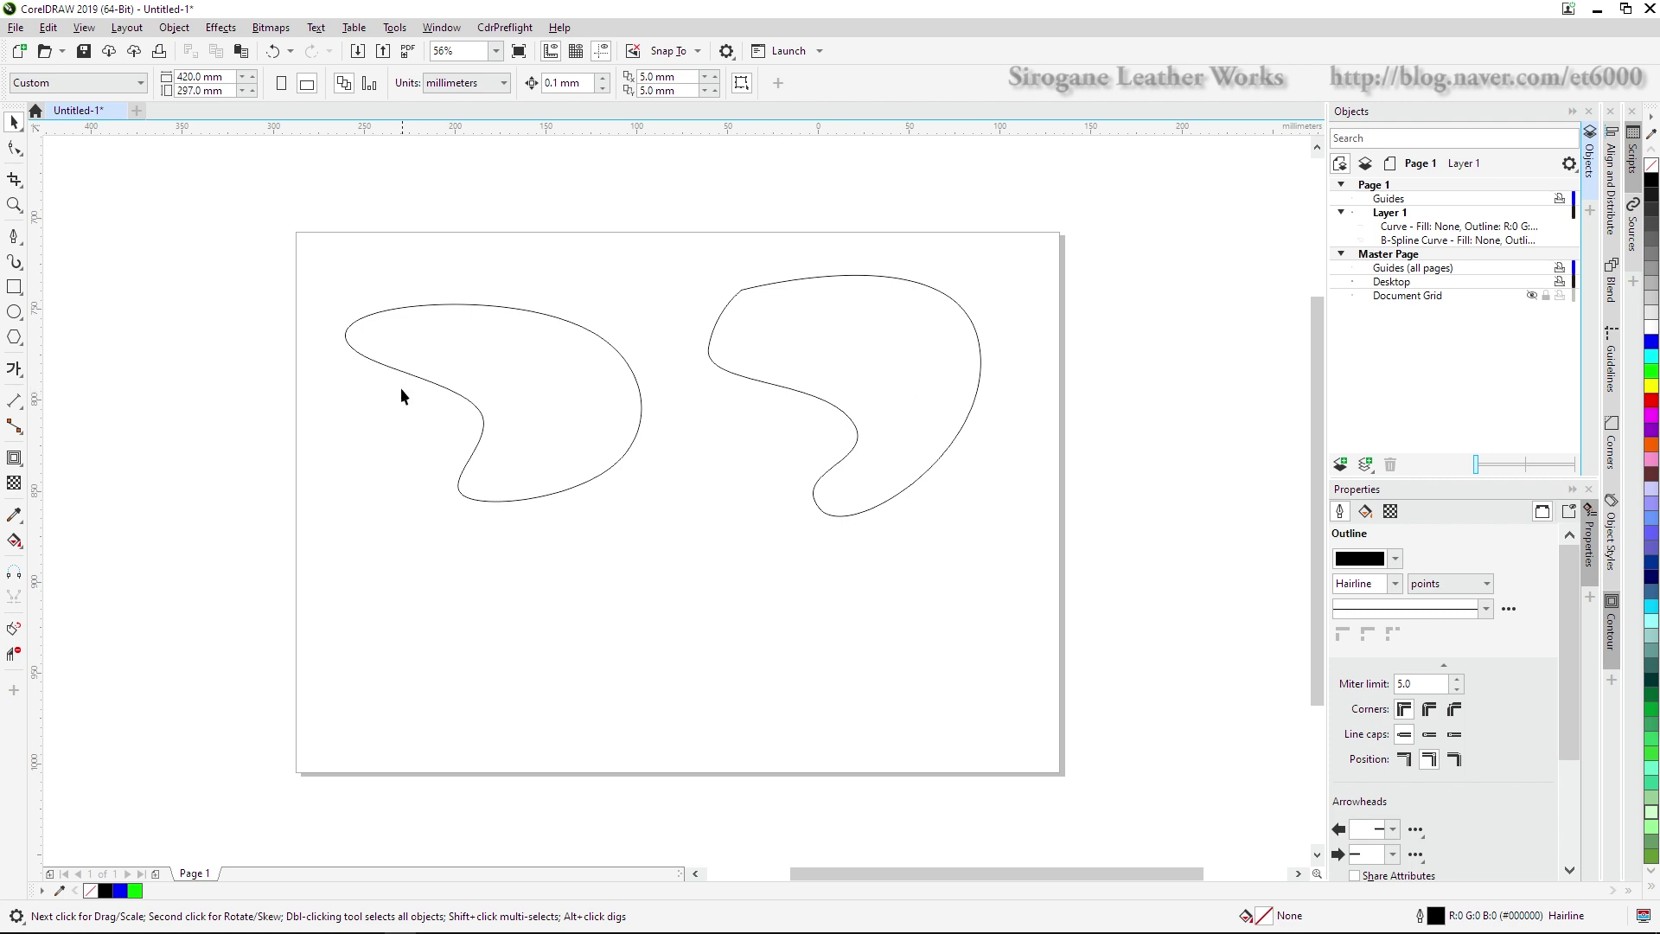
Examine how the Pen curve's on-curve nodes differ from the B-Spline's surrounding control points
left_click(575, 444)
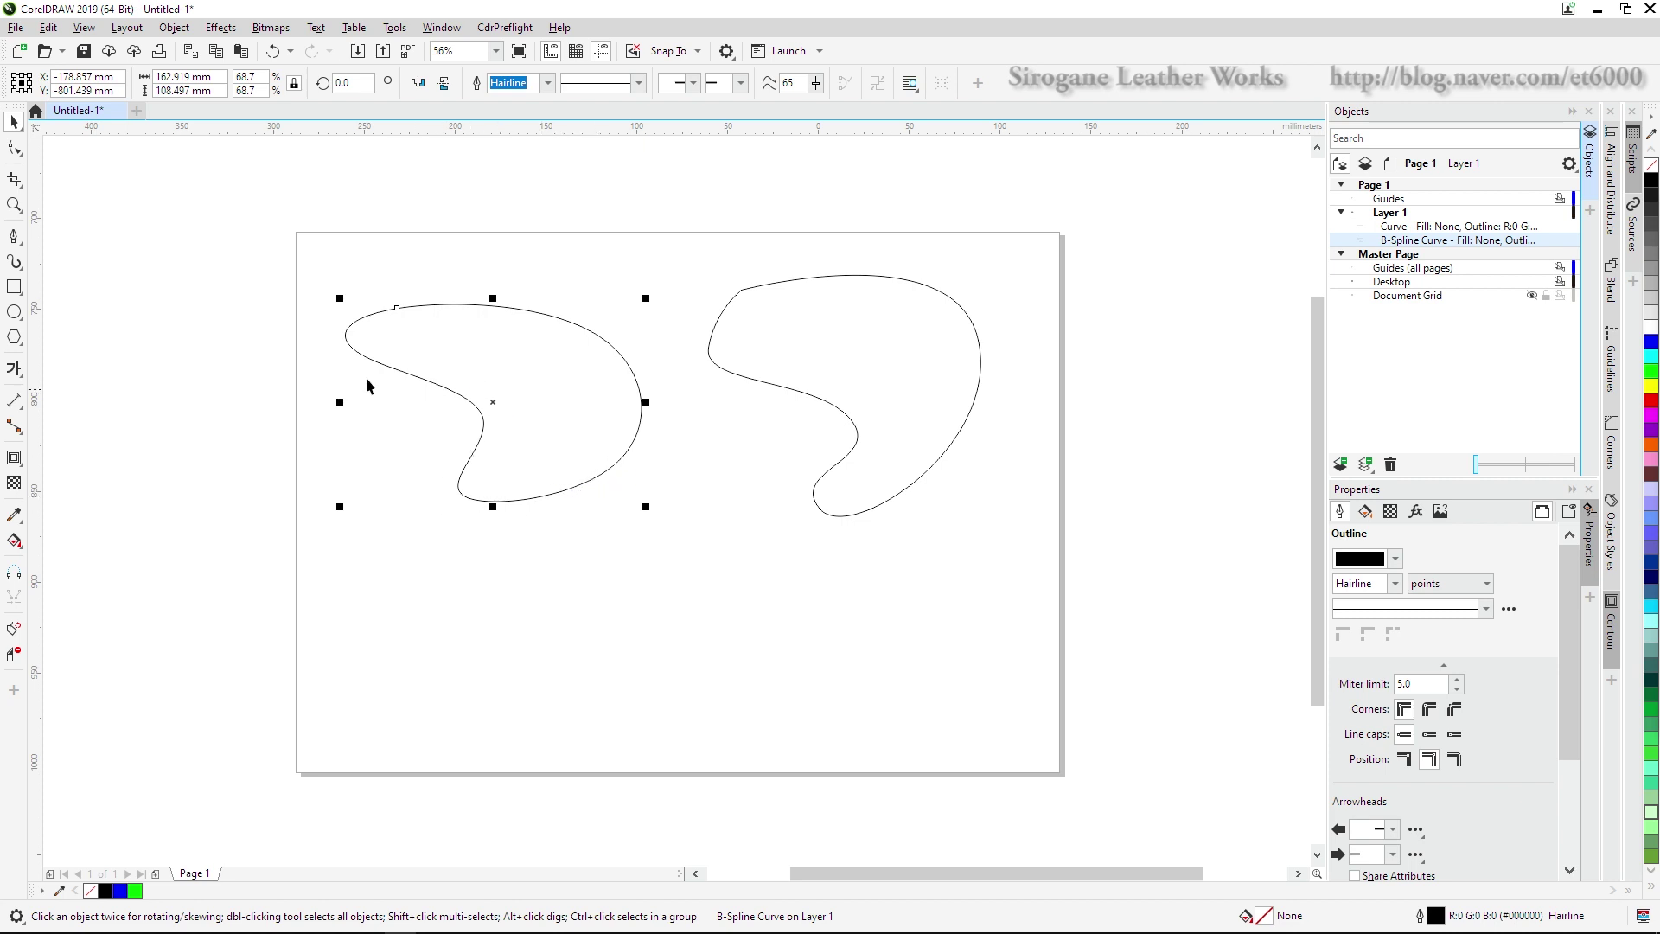
left_click(837, 386)
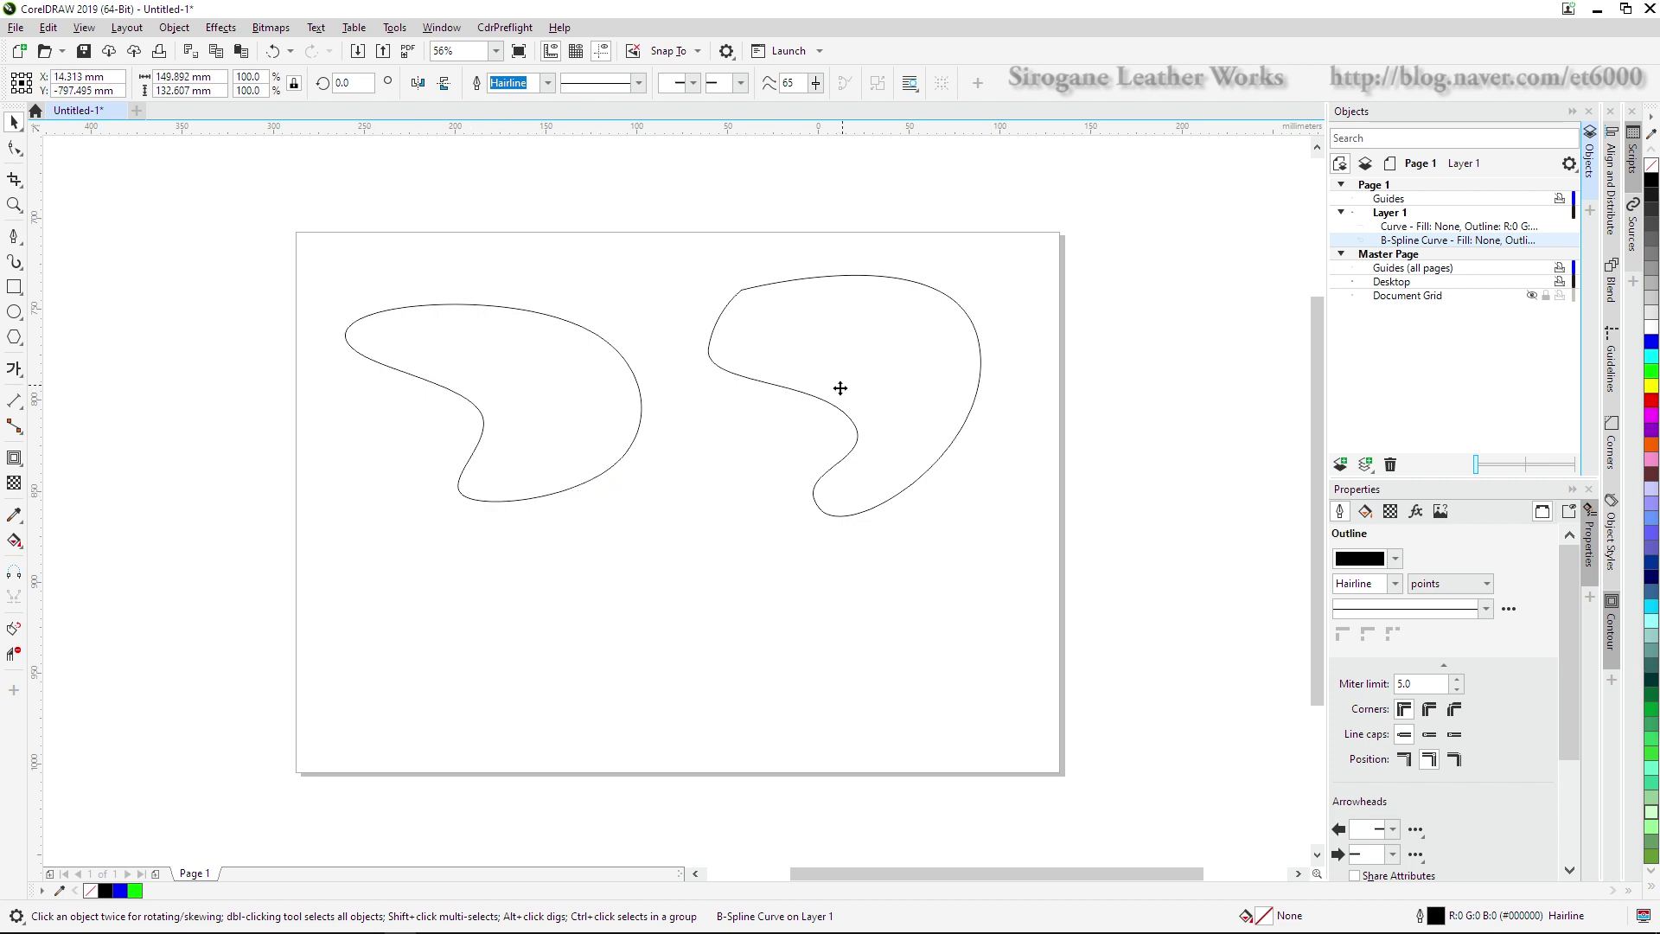
left_click(574, 400)
left_click(865, 381)
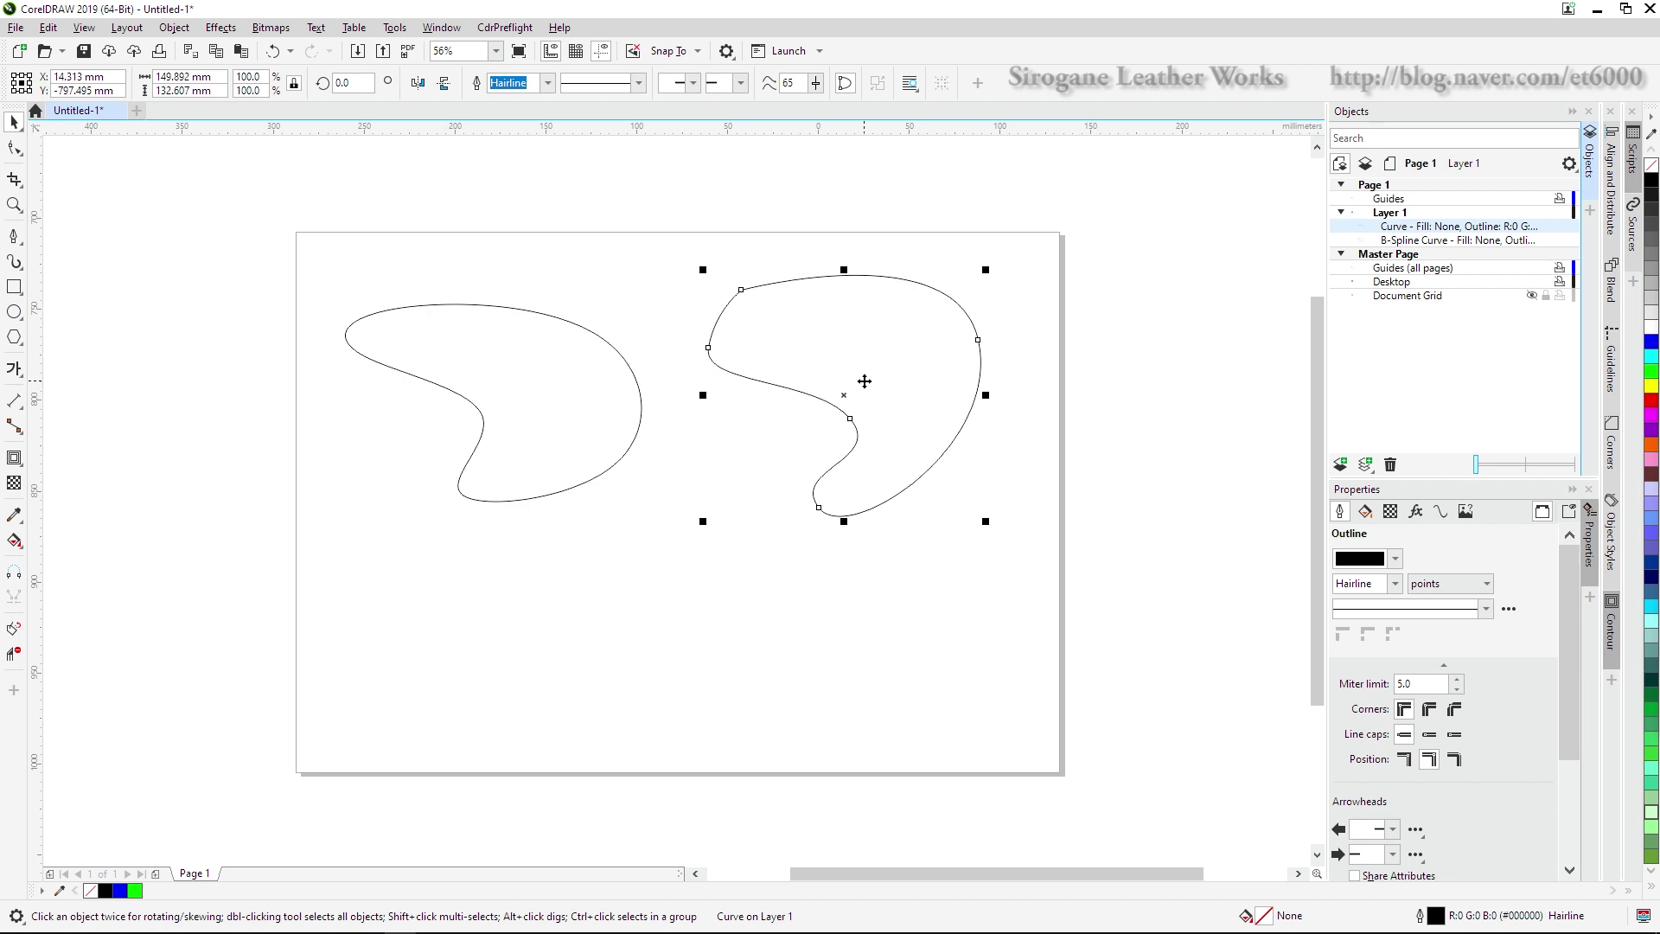
key("F10")
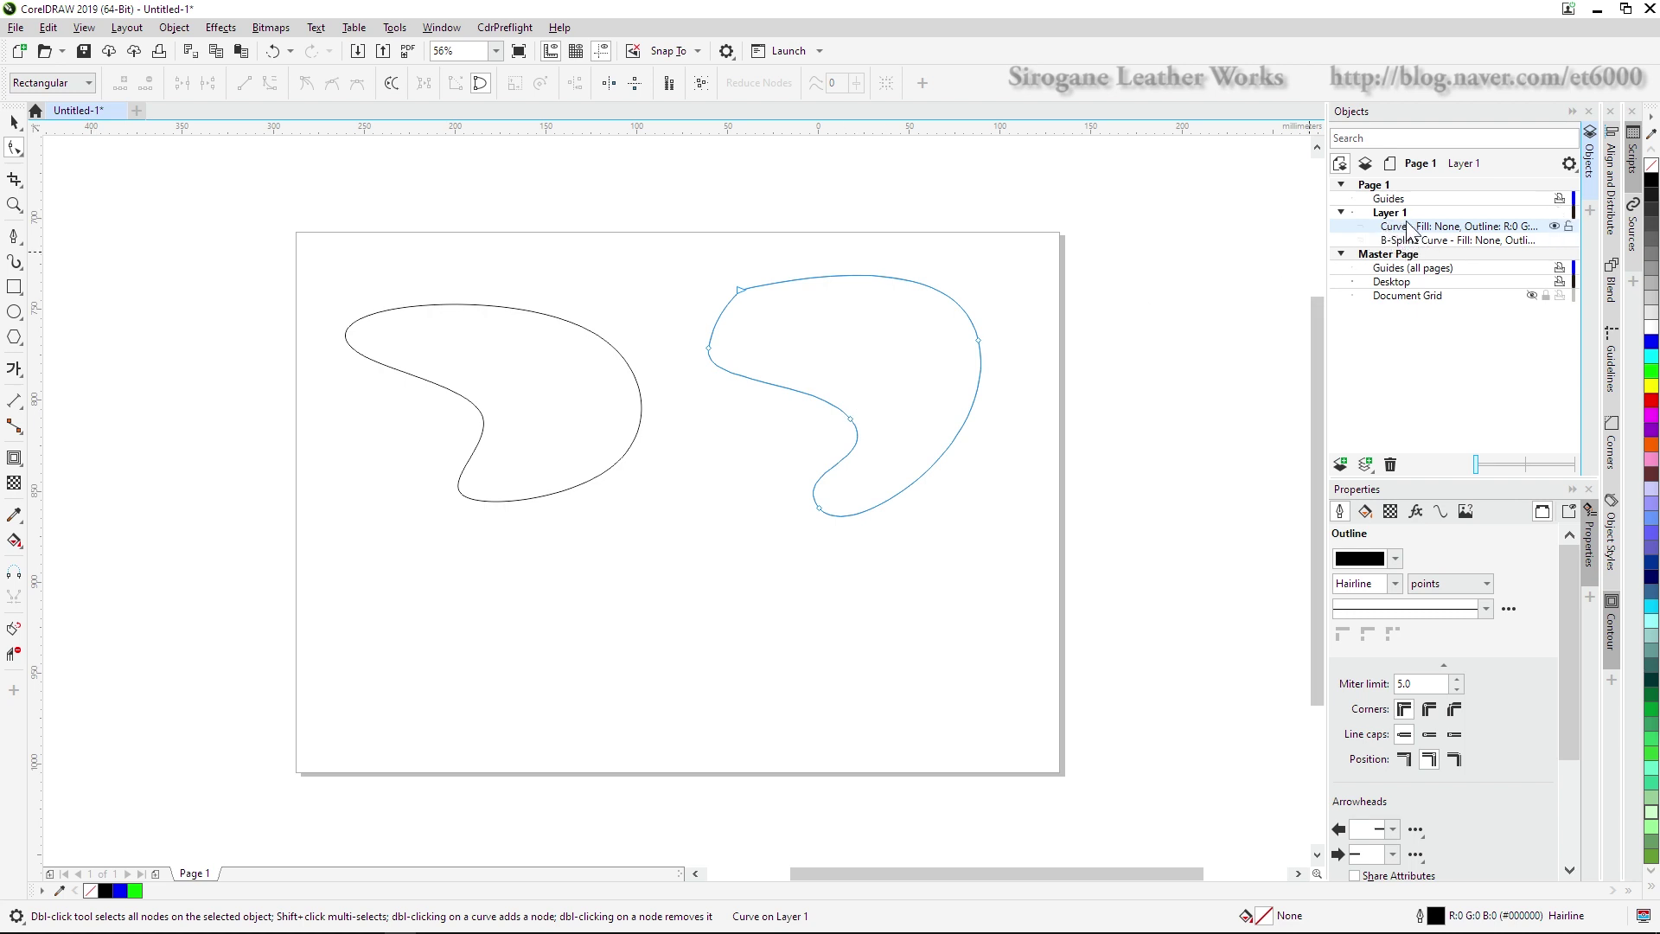
left_click(614, 453)
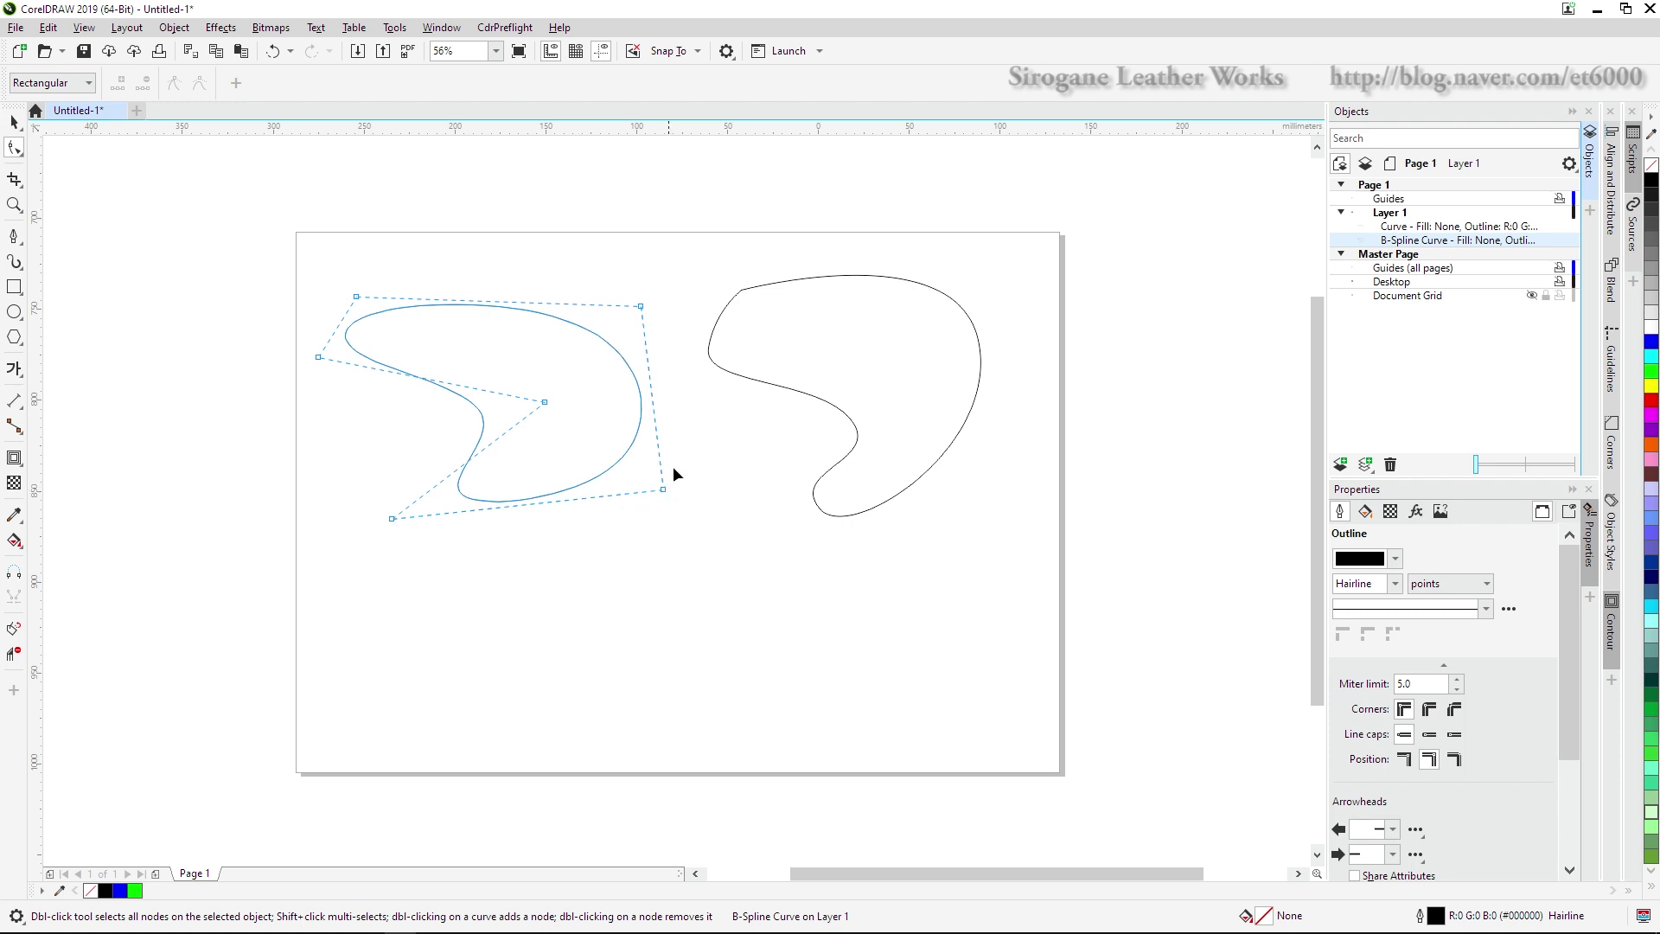
left_click(815, 406)
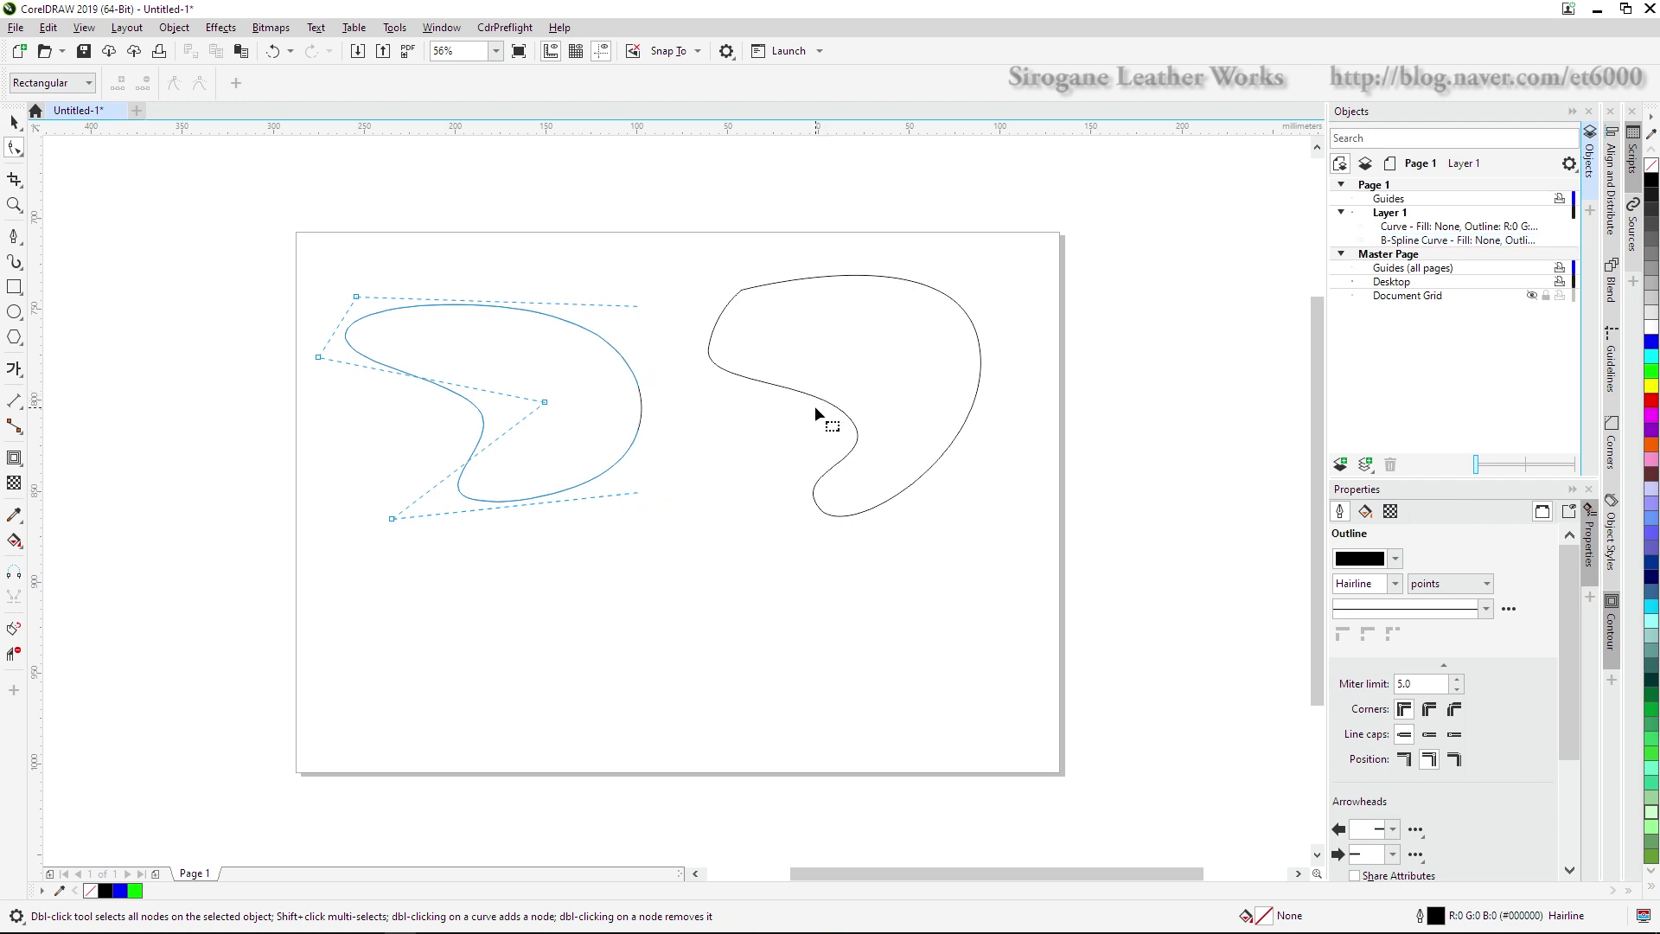
left_click(580, 485)
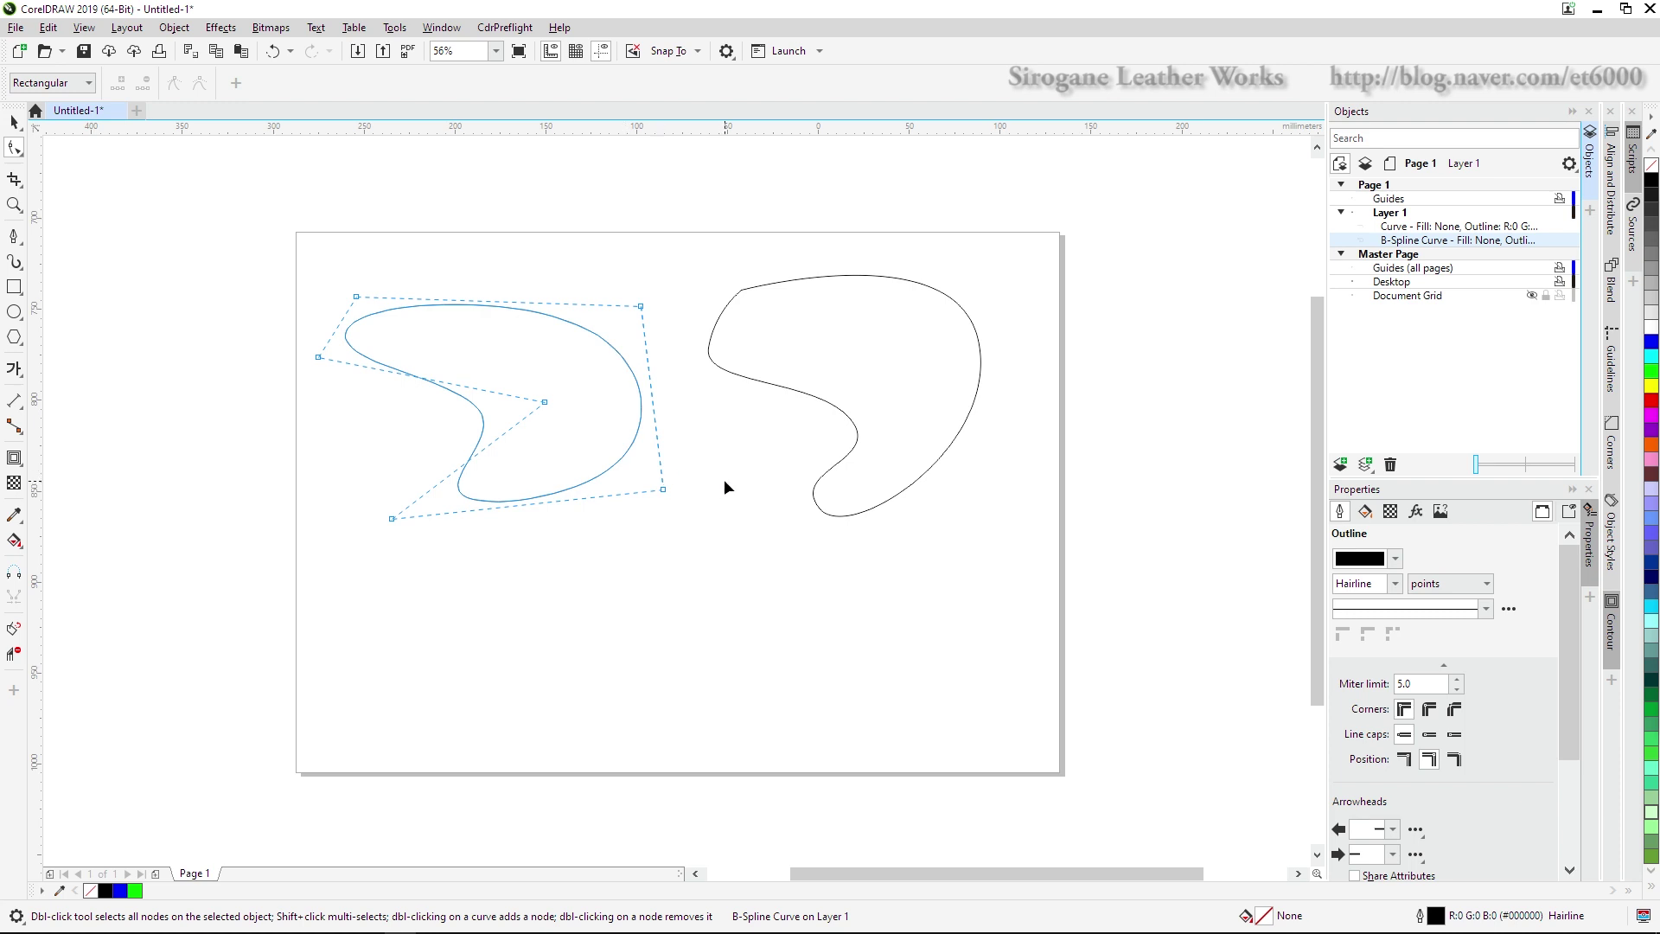
left_click(828, 398)
left_click(827, 396)
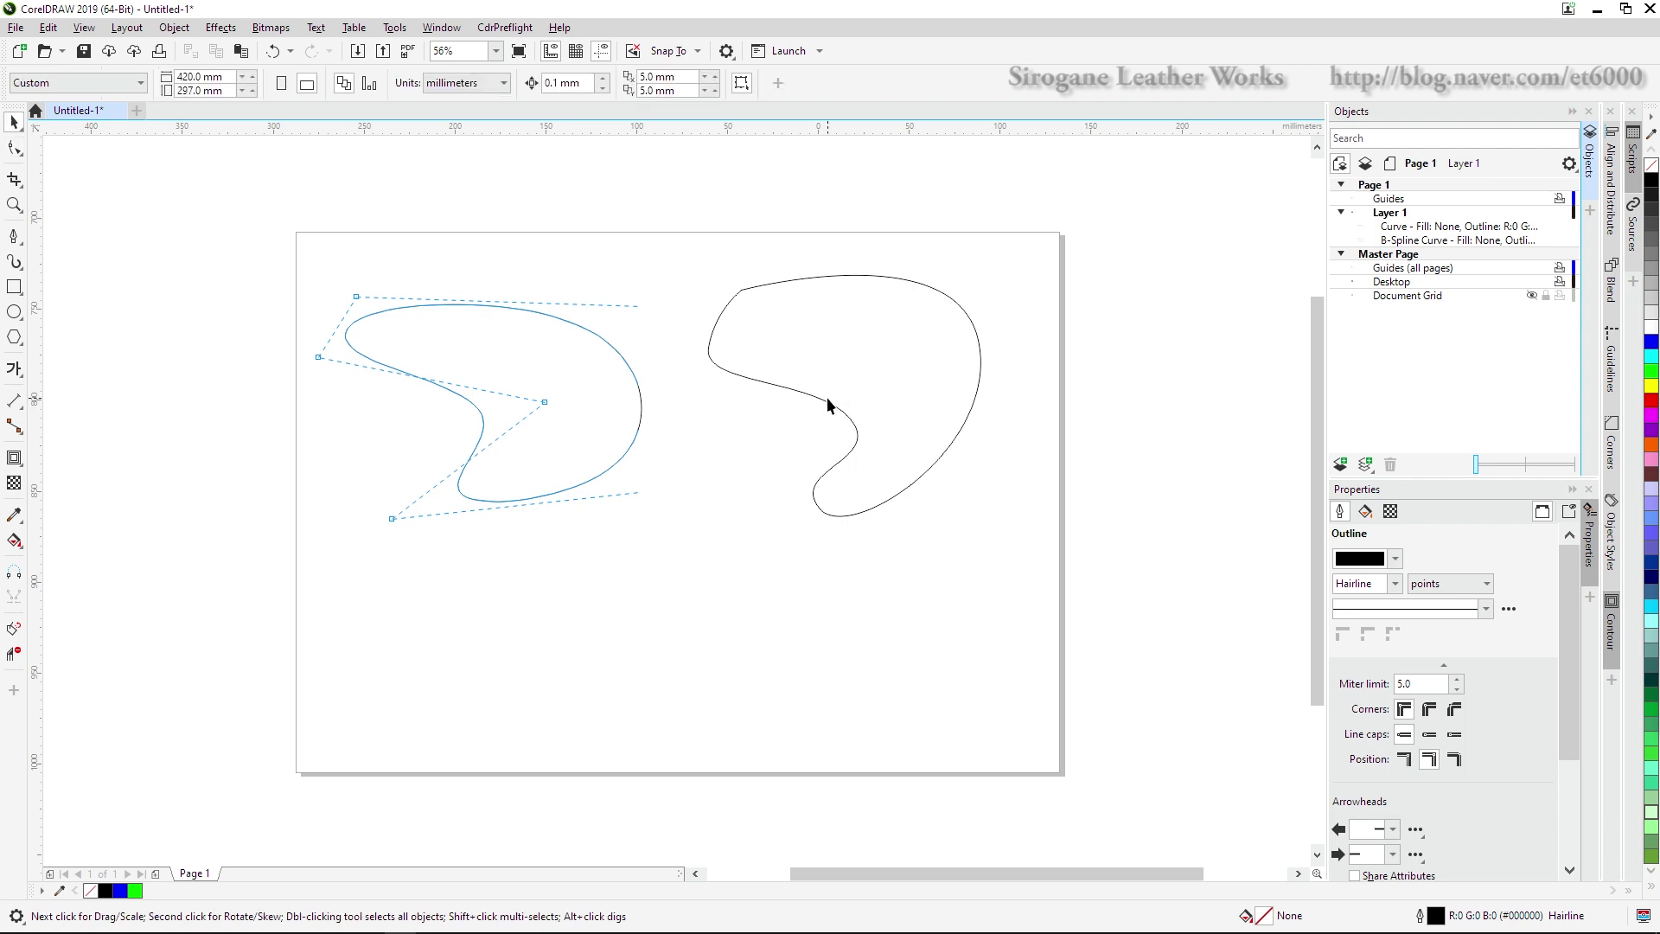
key("space")
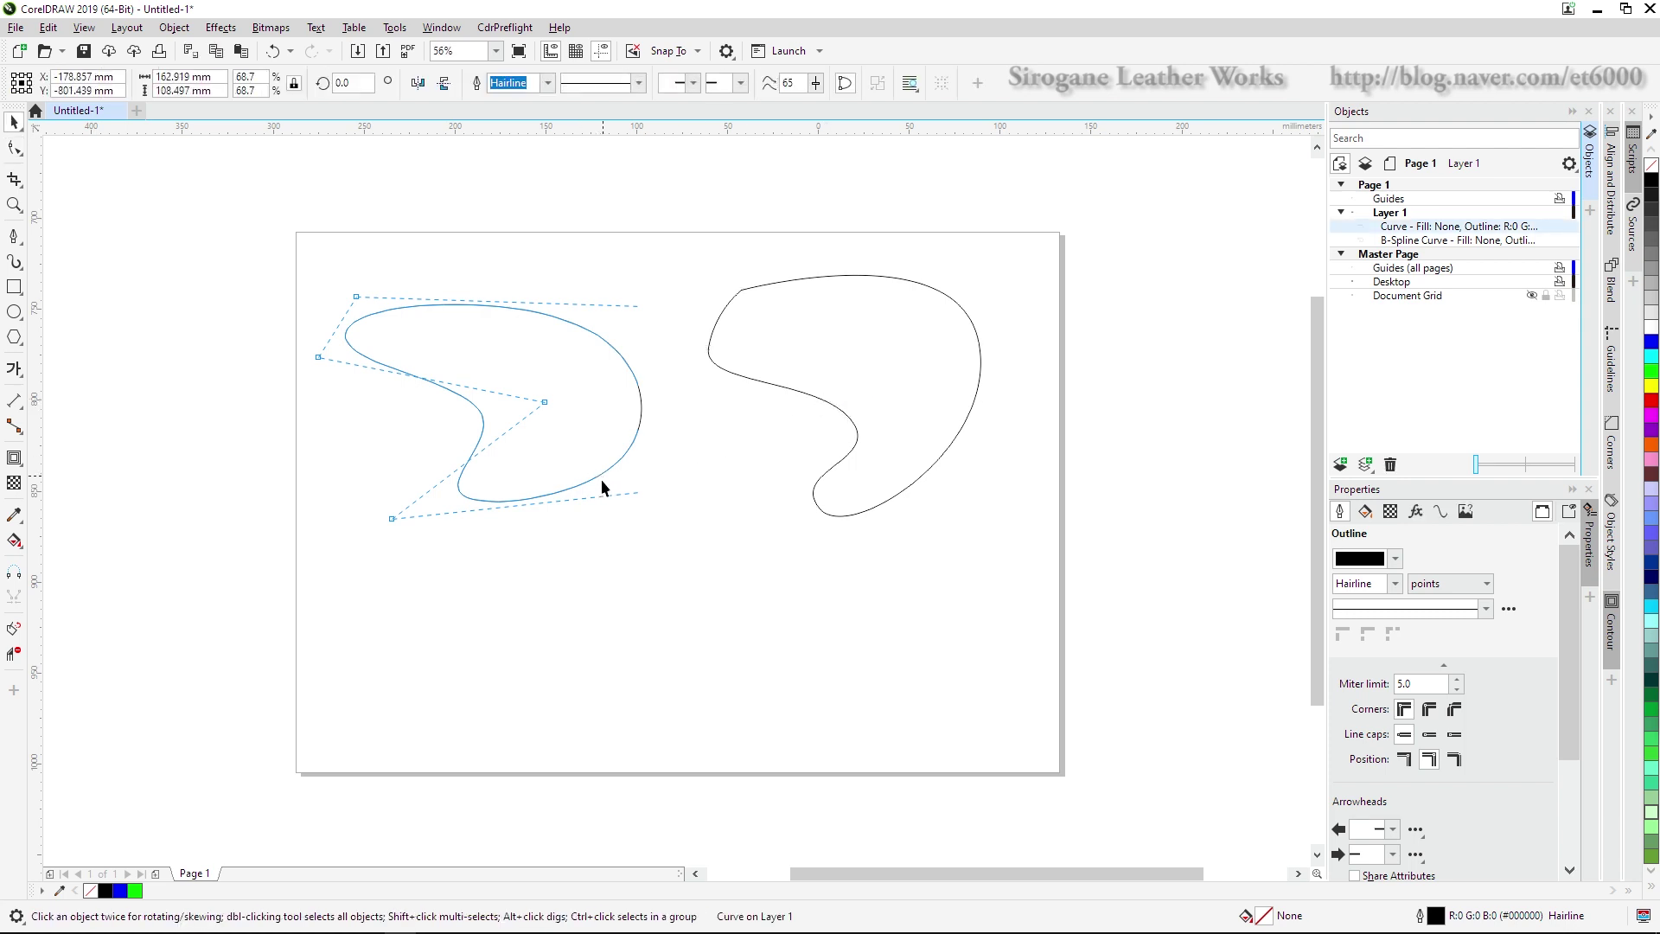
Move the closed B-Spline slightly to the left and display its control points
left_click(601, 482)
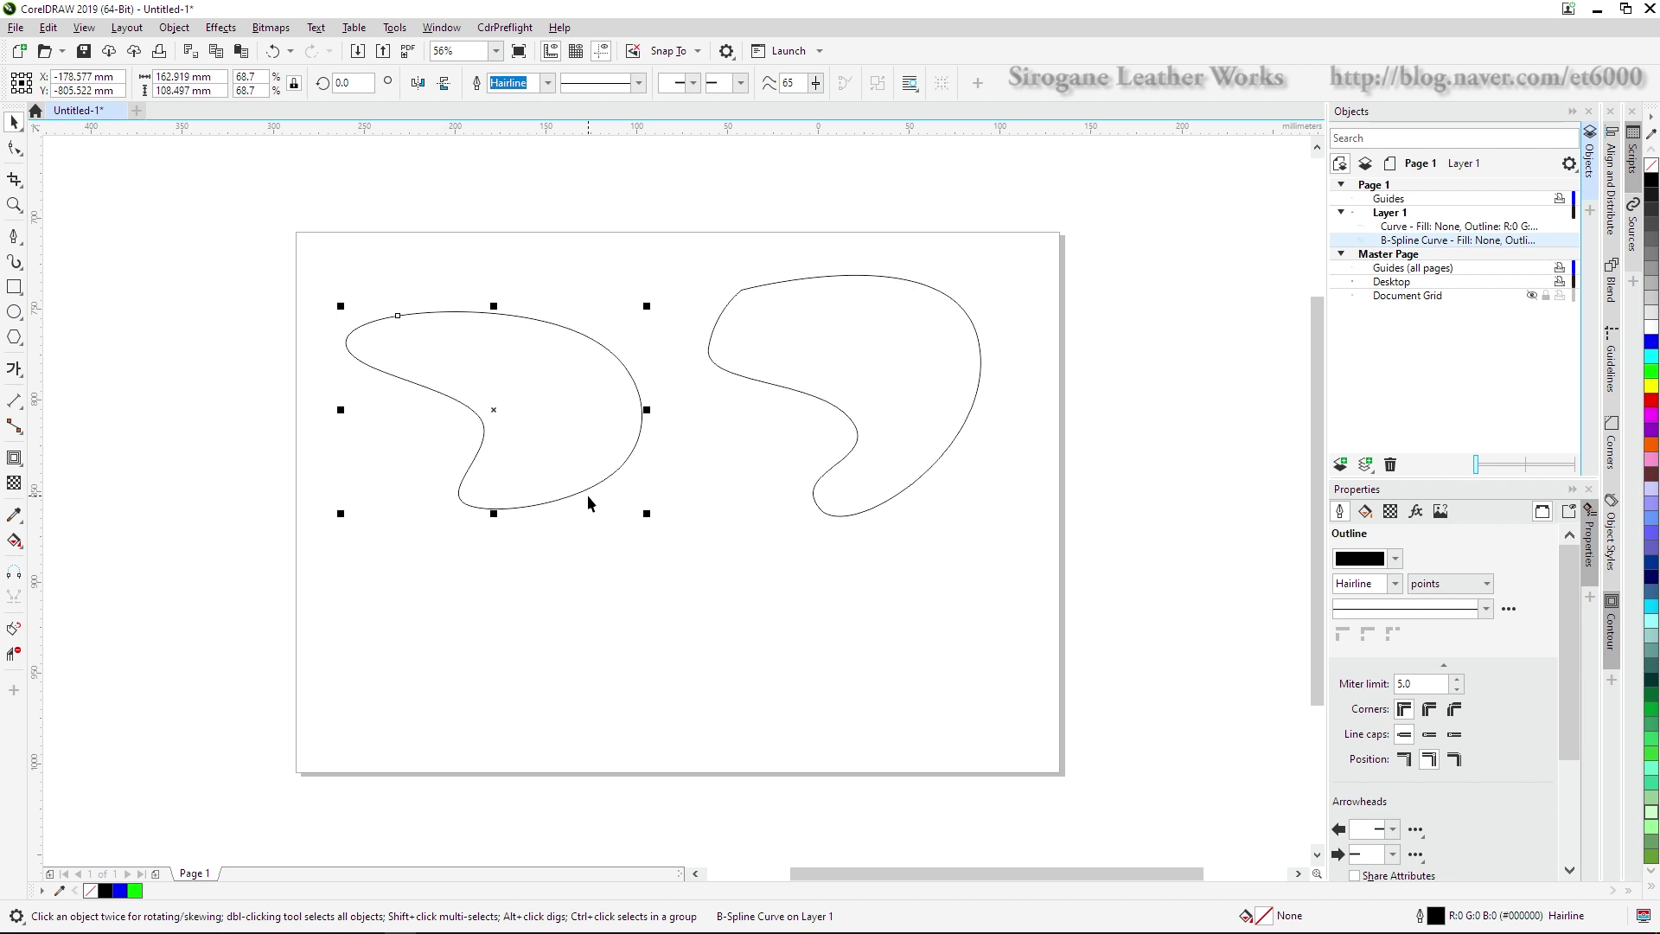
left_click_drag(584, 476, 577, 466)
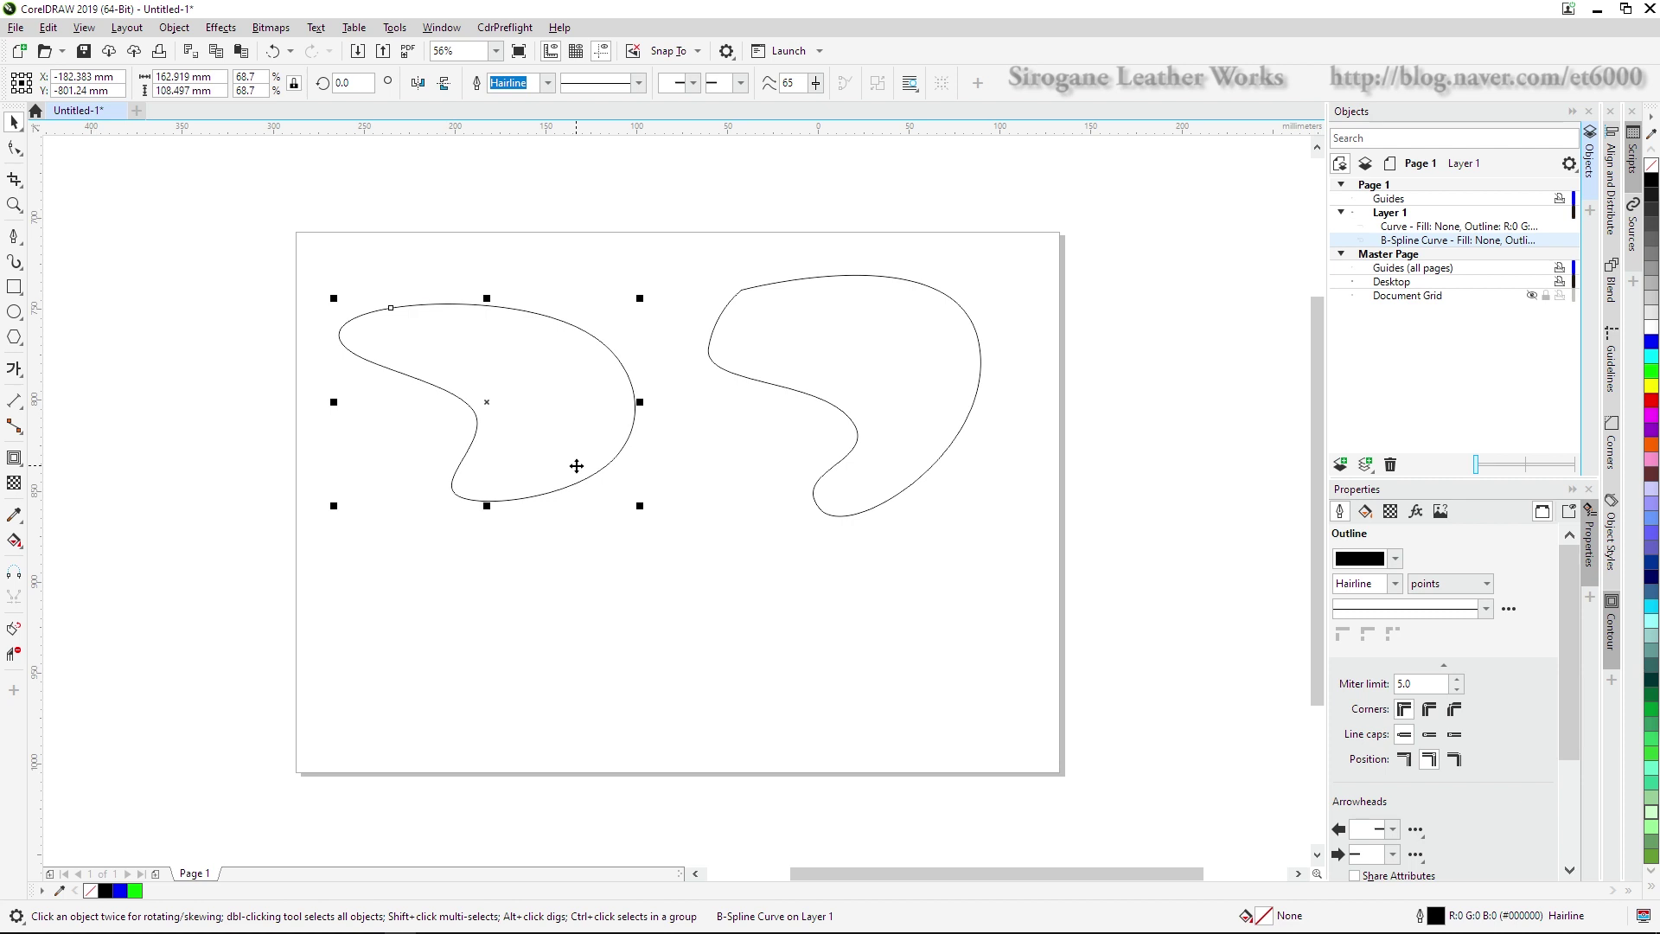
key("F10")
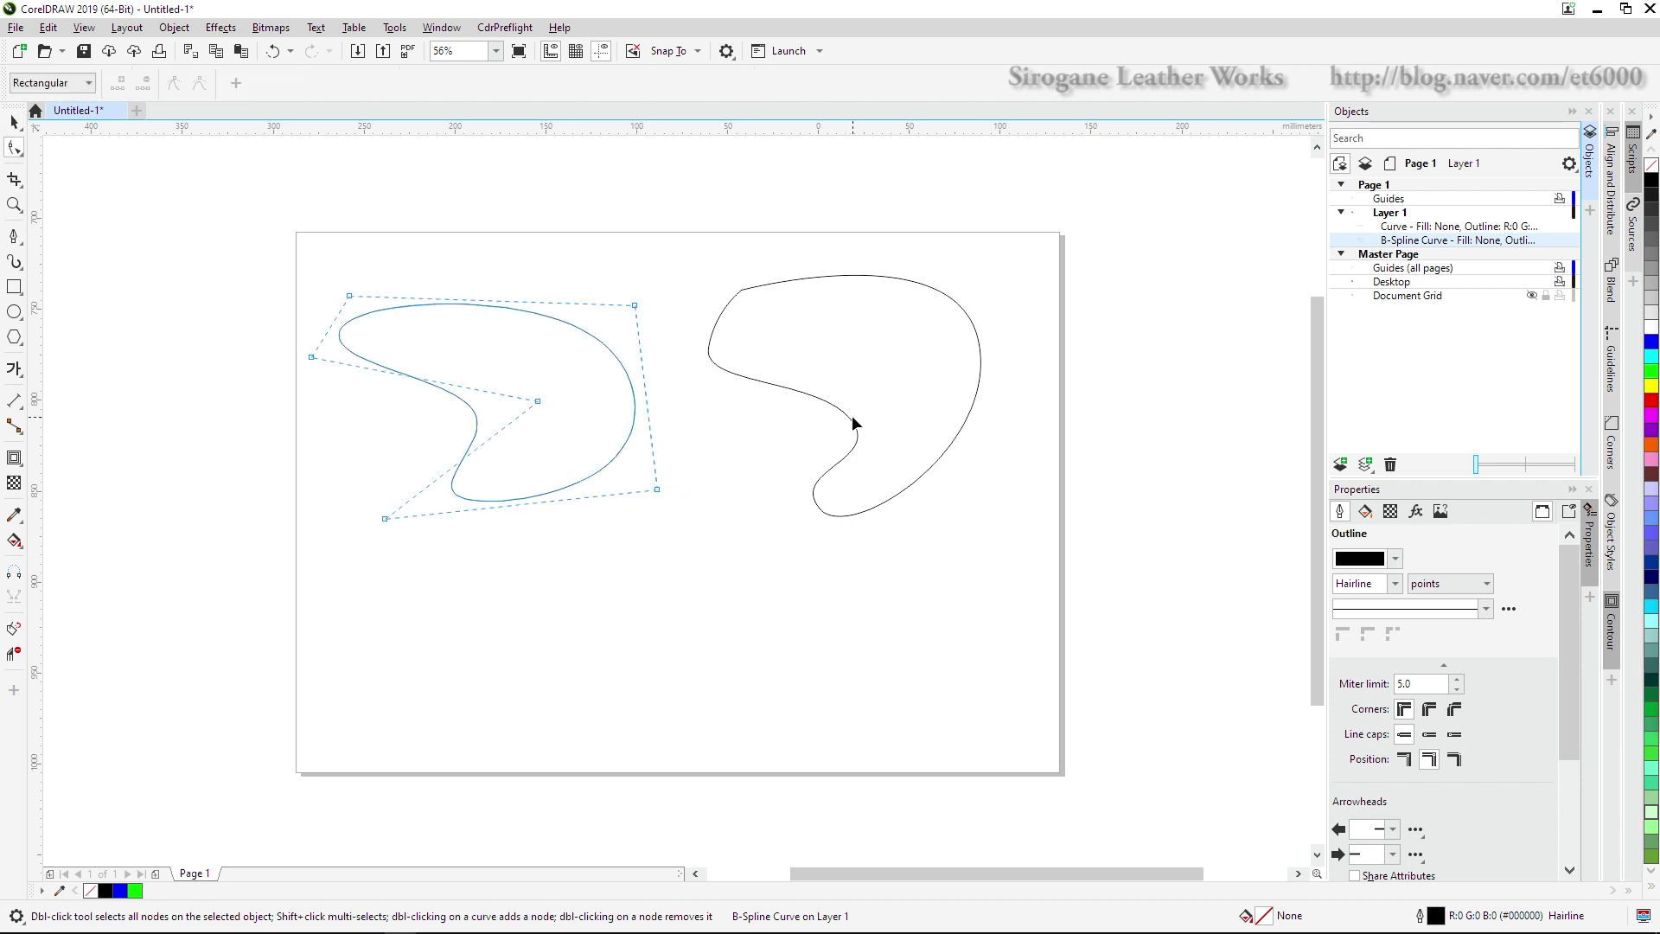
Reshape the Pen curve to about 159 mm wide and 136 mm high by shifting its outer right, inner and left nodes
key("Escape")
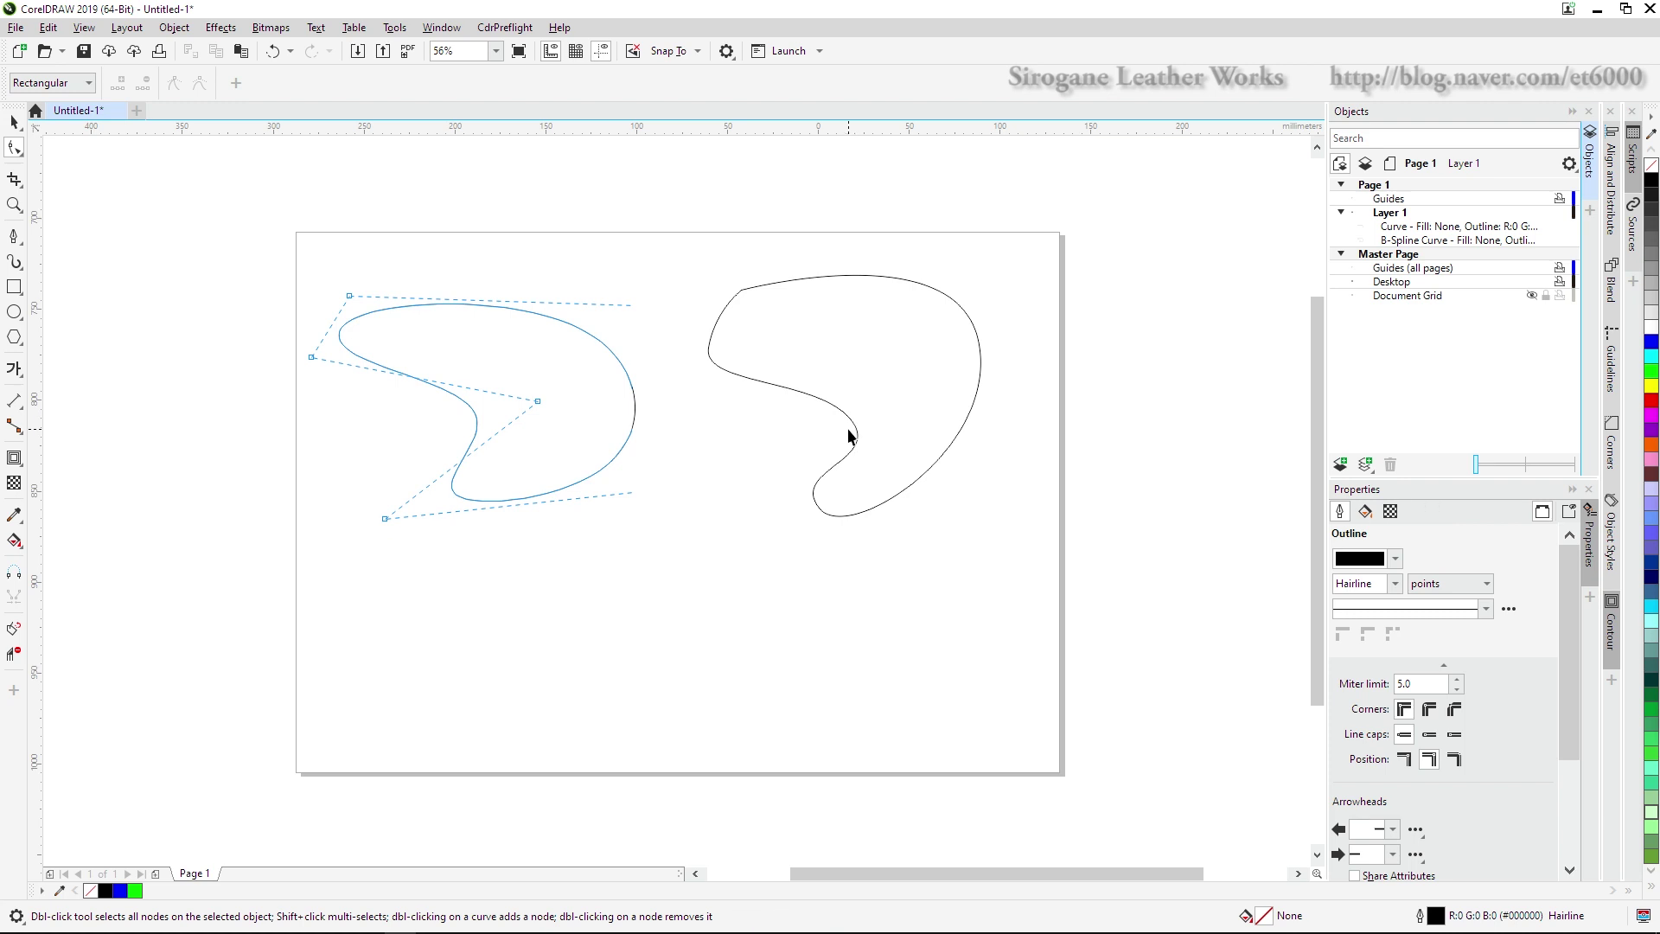
key("space")
left_click(852, 425)
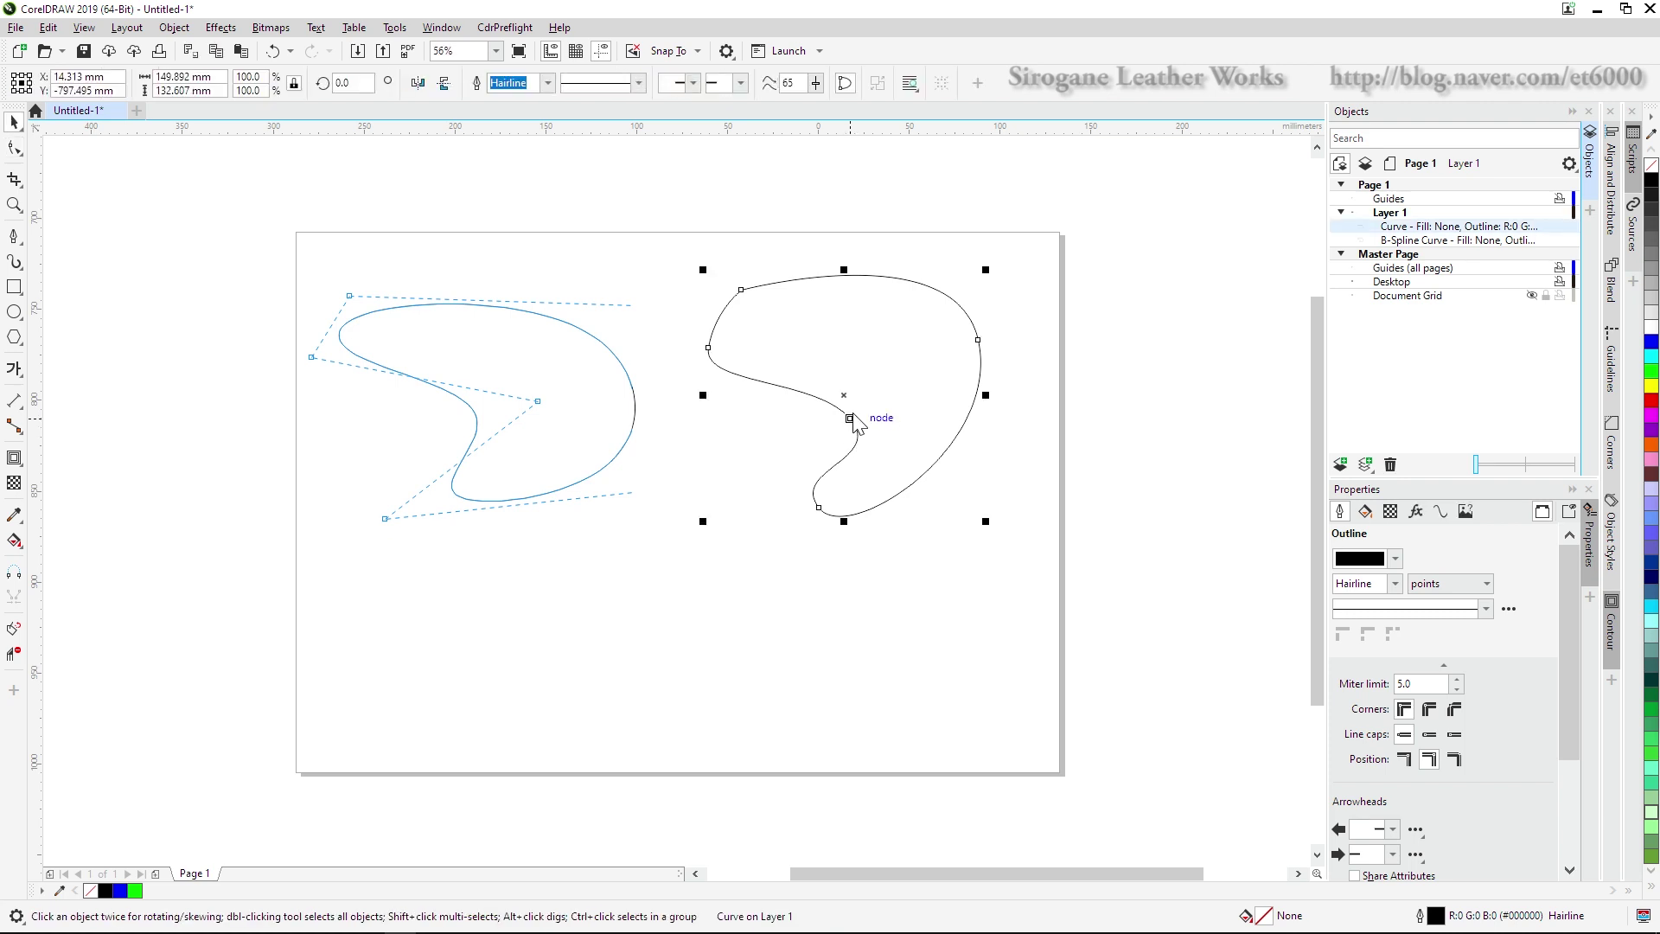
double_click(851, 424)
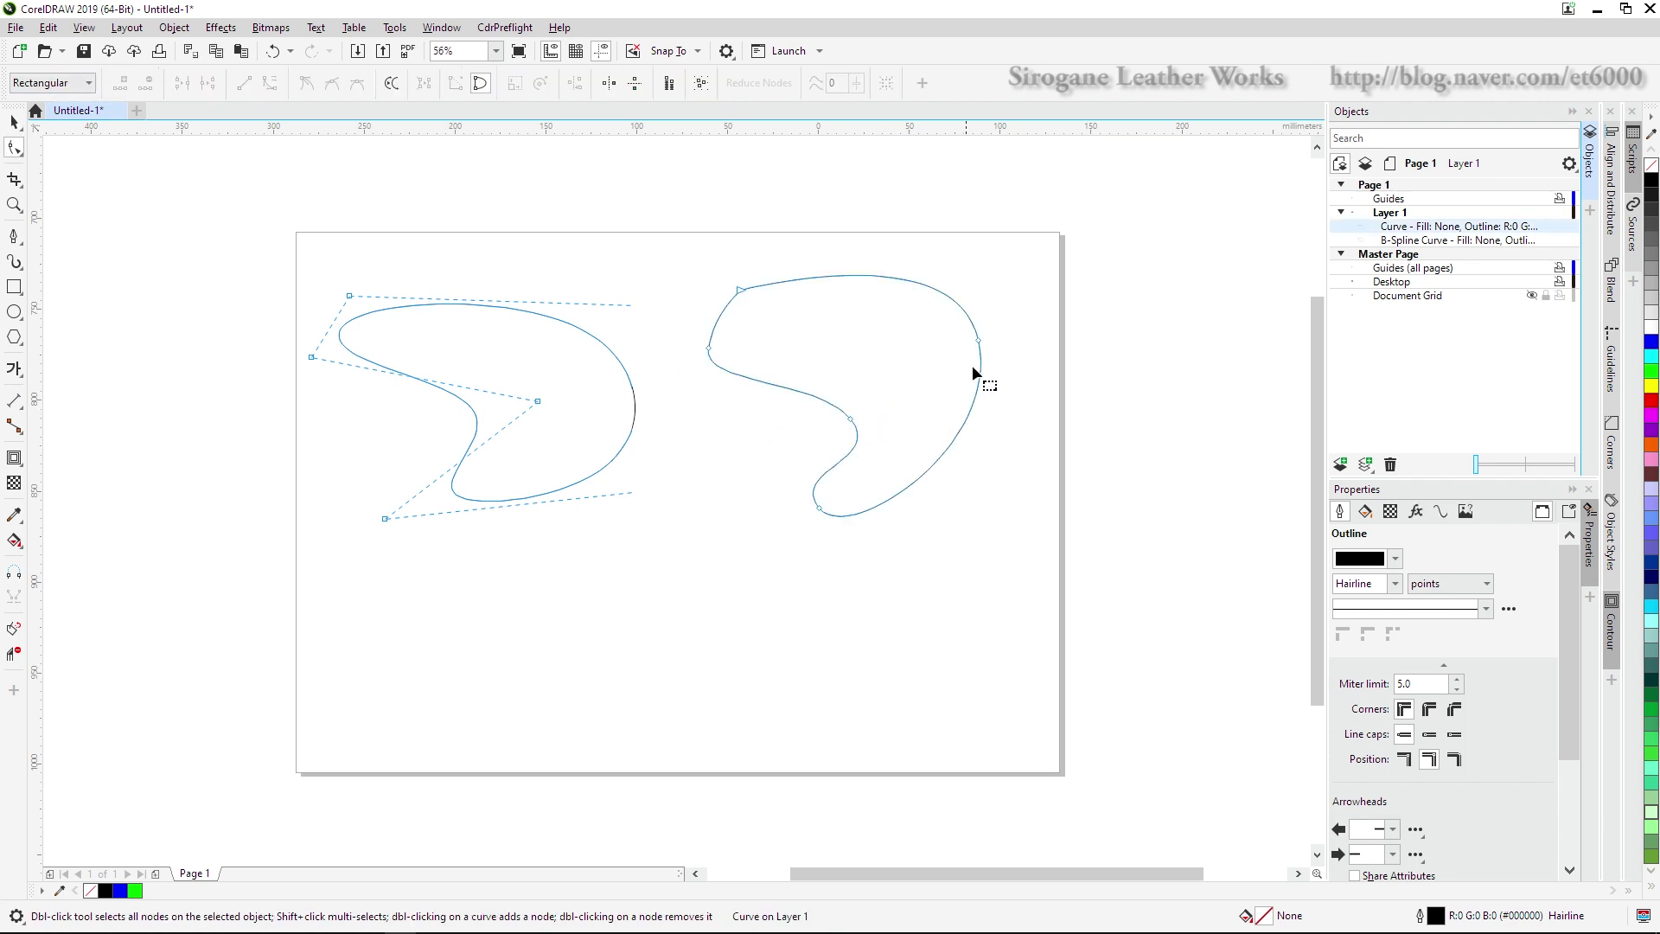
left_click_drag(979, 340, 989, 346)
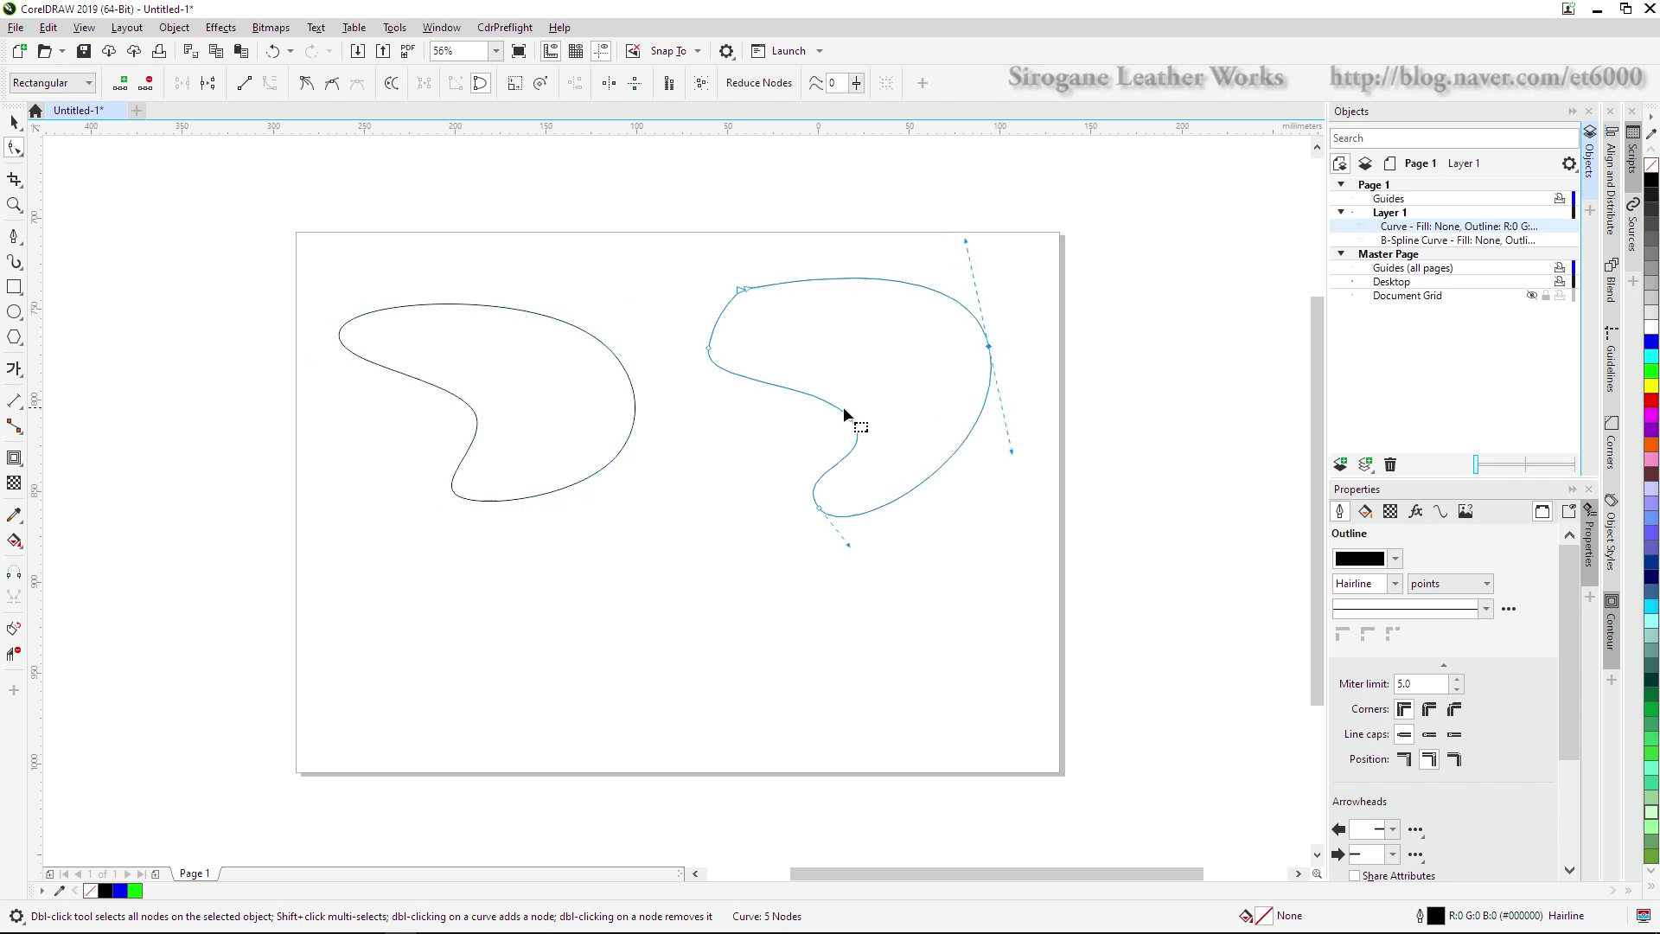
left_click_drag(854, 430, 844, 439)
scroll(819, 517, "down", 1)
left_click_drag(679, 369, 698, 361)
right_click(702, 364)
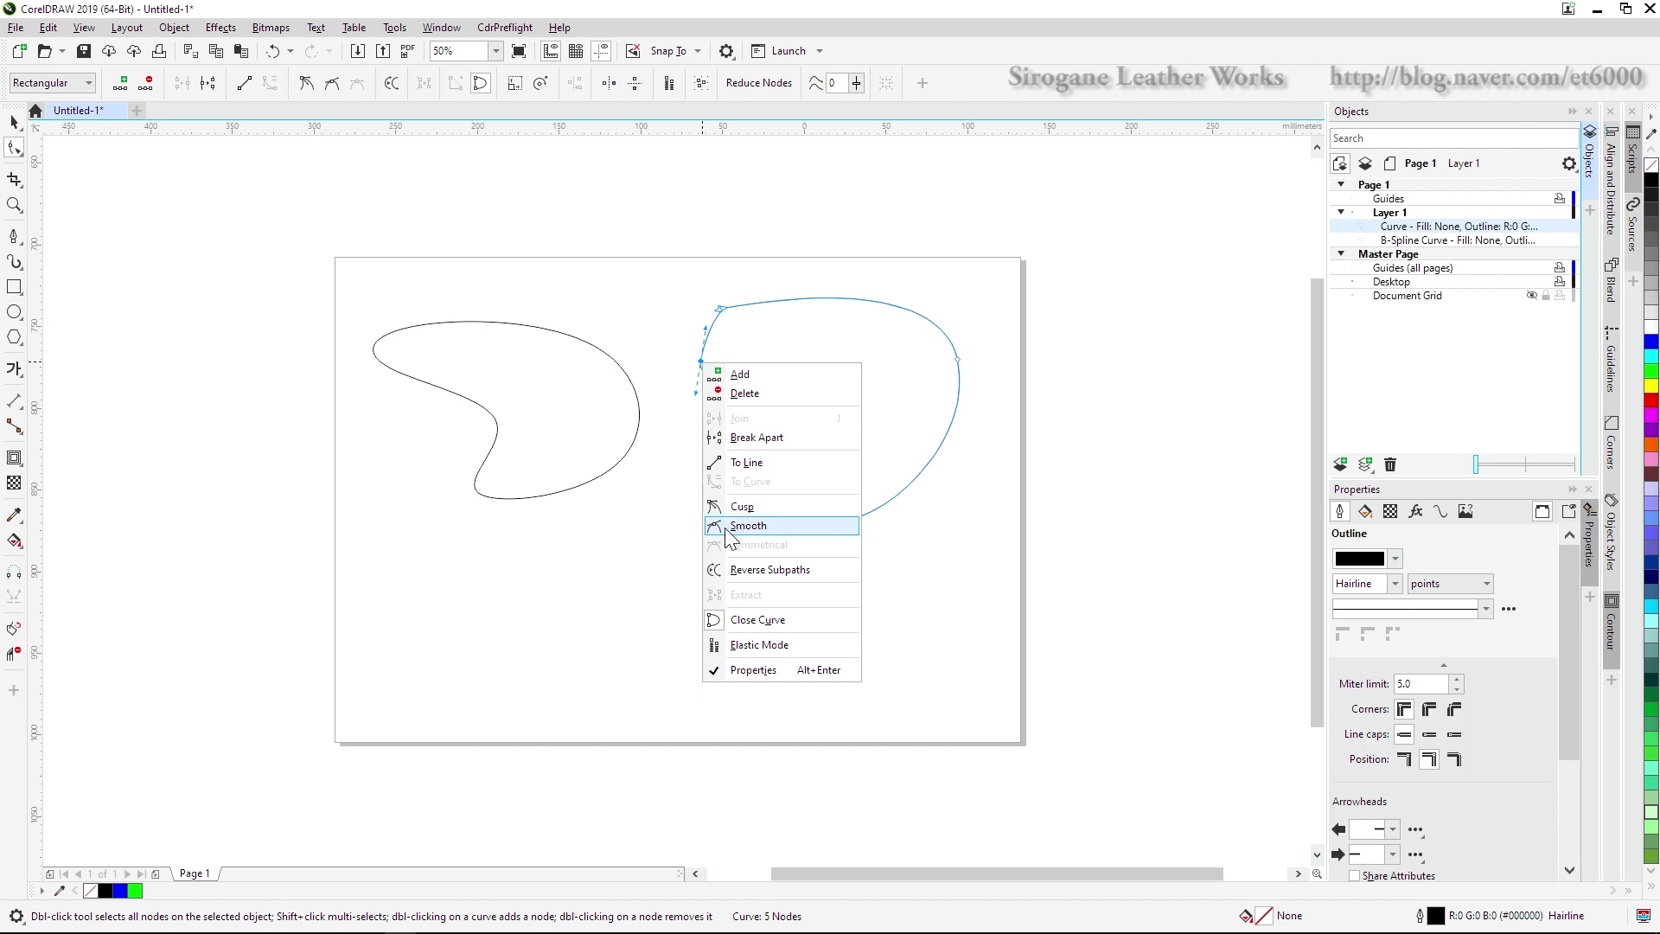
left_click(964, 546)
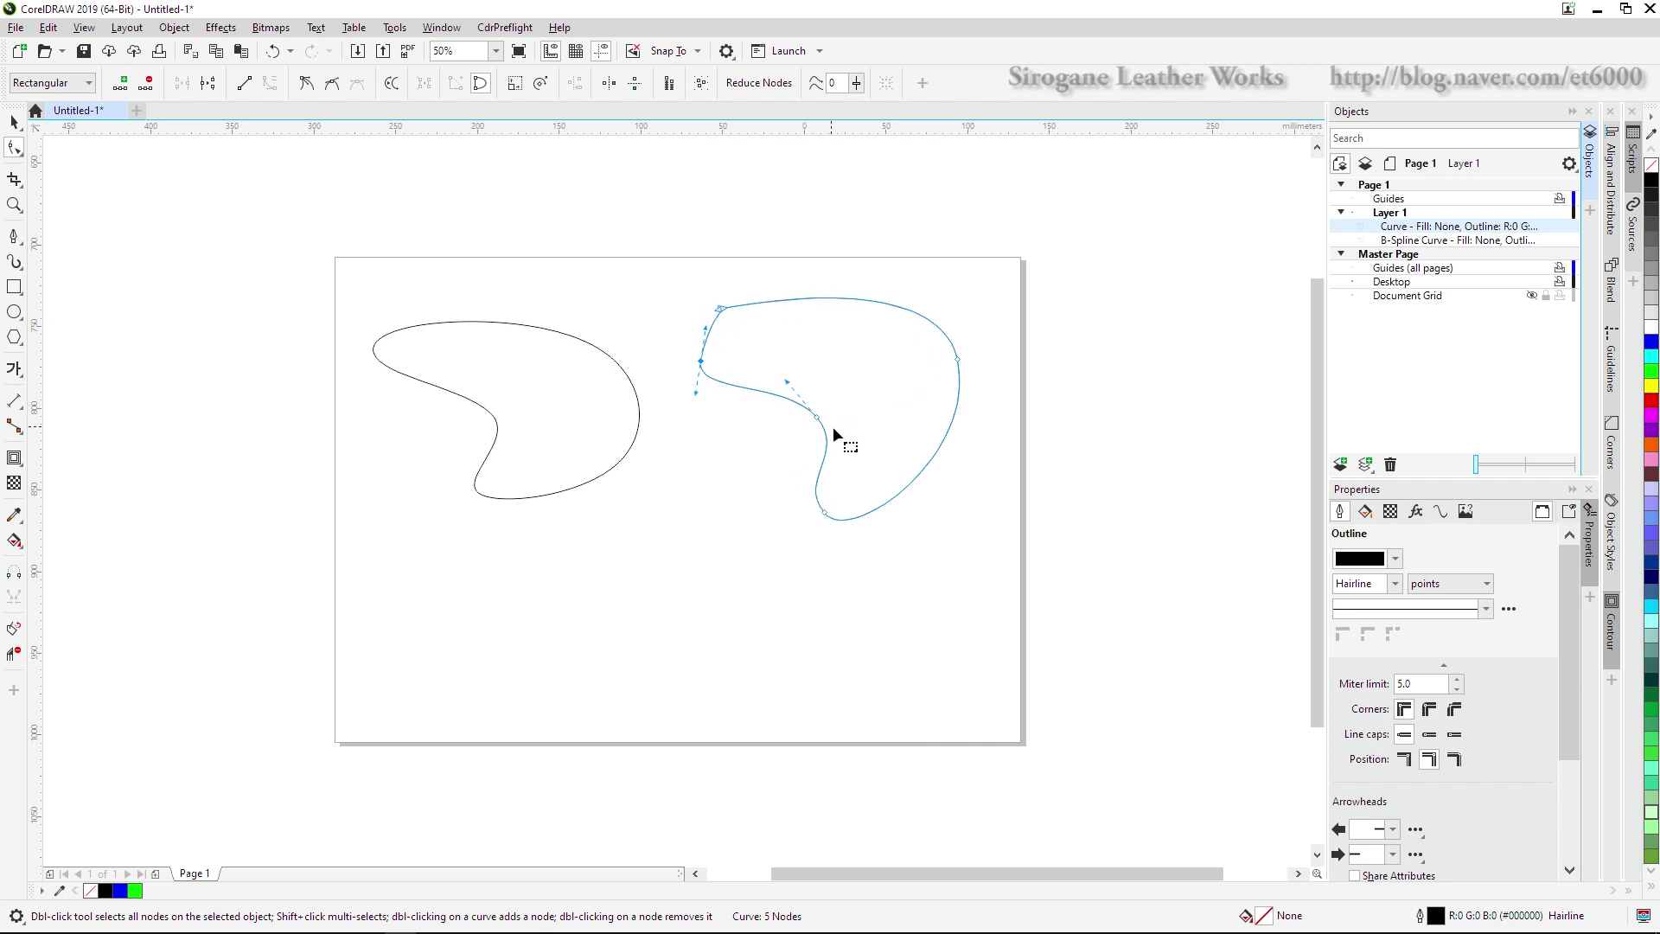
Move the closed B-Spline's upper-right, lower-right, lower-left and inner control points so its lower lobe resembles the Pen curve
left_click(623, 461)
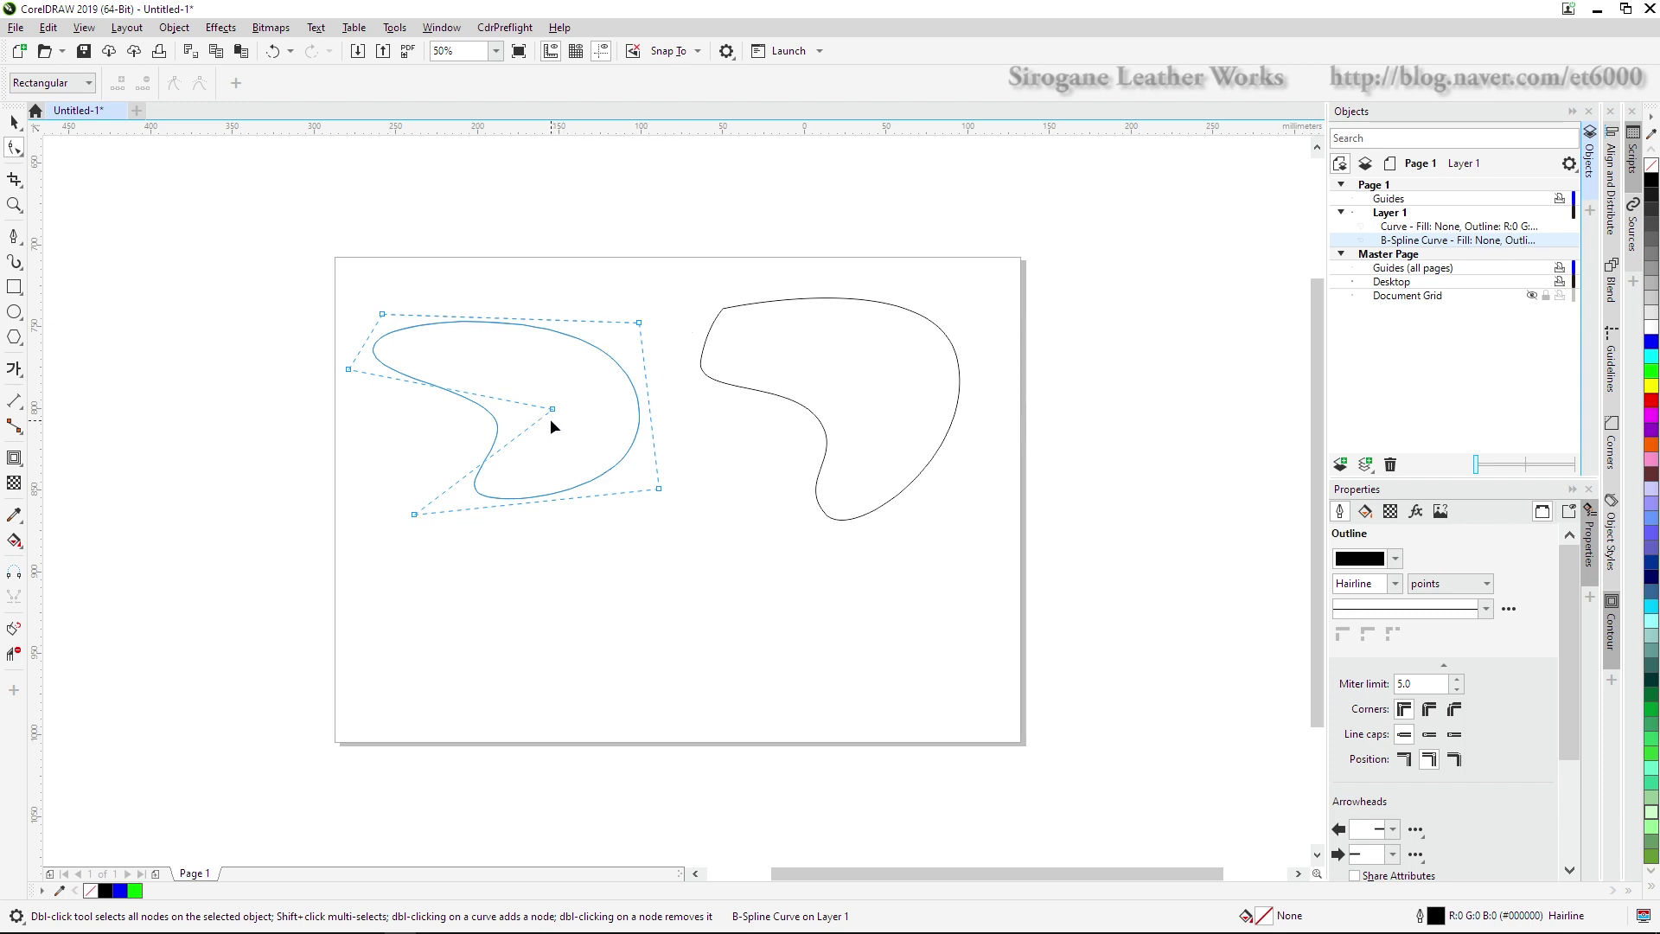
mouse_move(640, 323)
left_mouse_down()
mouse_move(649, 339)
mouse_move(650, 294)
left_mouse_up()
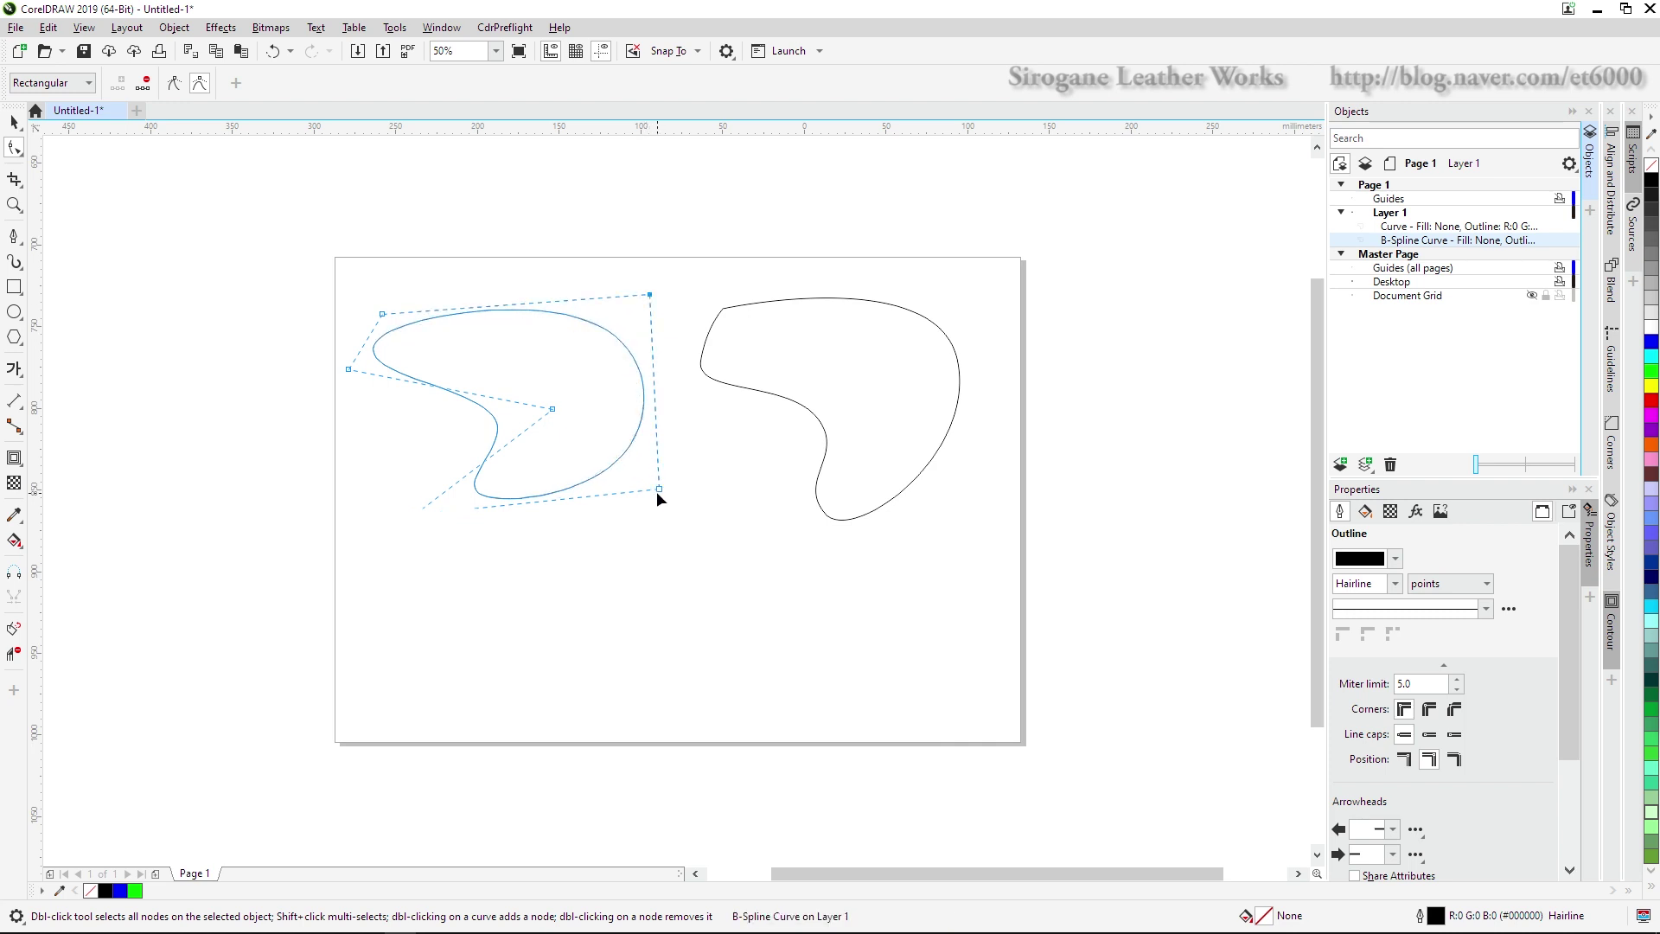
left_click_drag(651, 493, 626, 509)
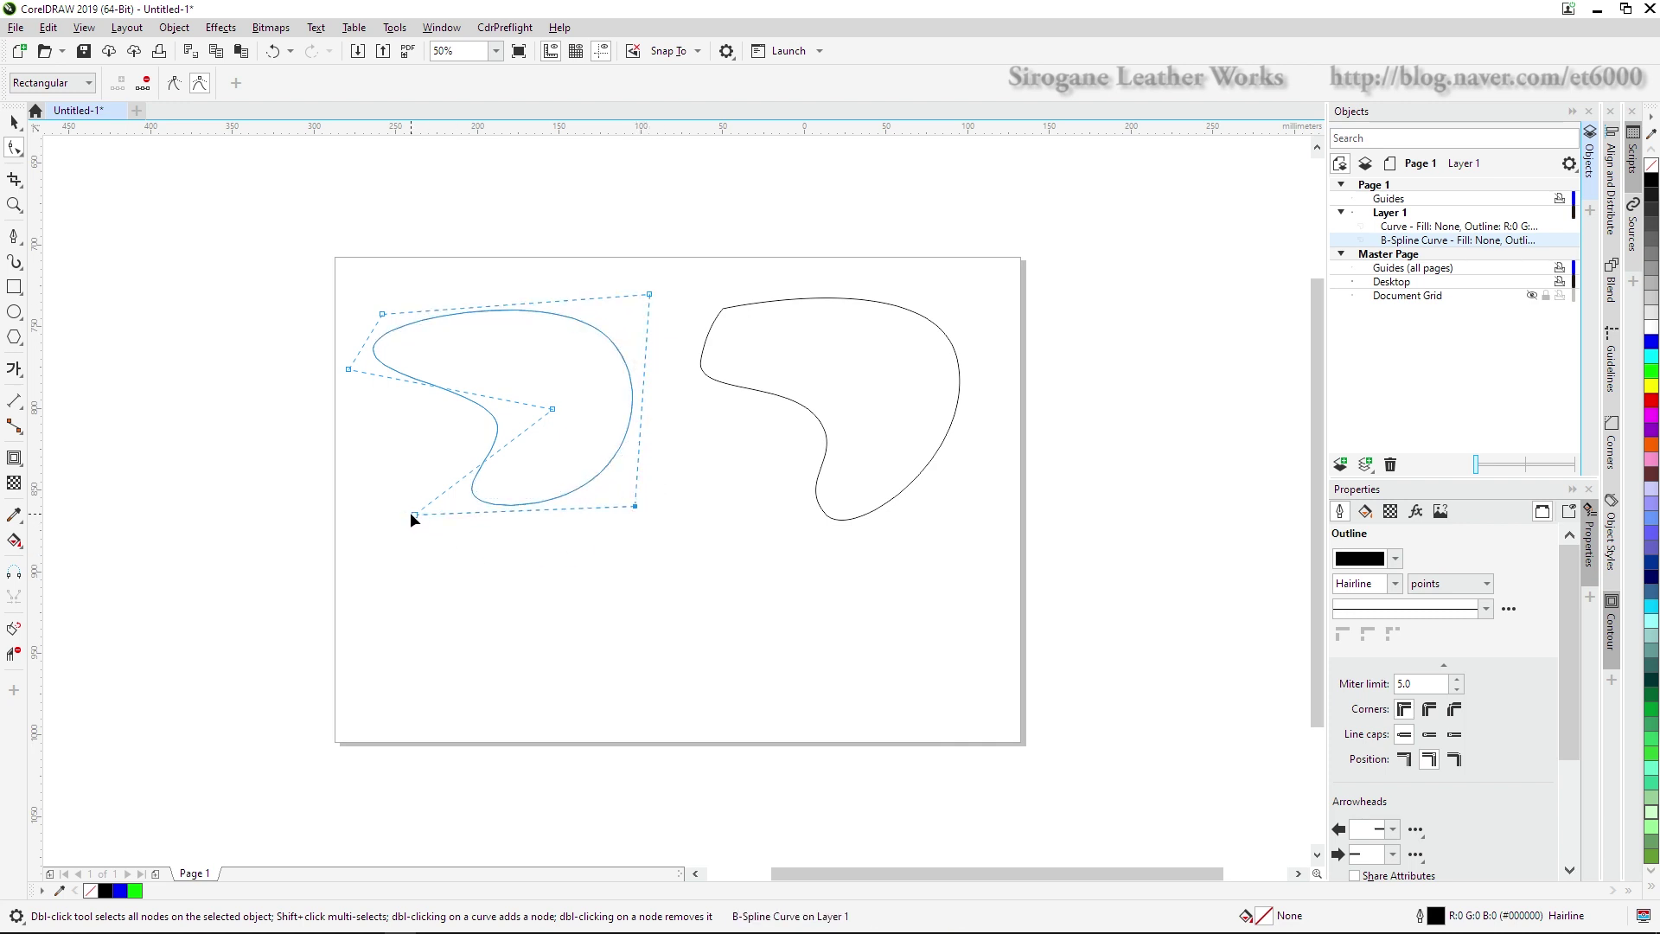
mouse_move(411, 513)
left_mouse_down()
mouse_move(419, 495)
mouse_move(416, 541)
left_mouse_up()
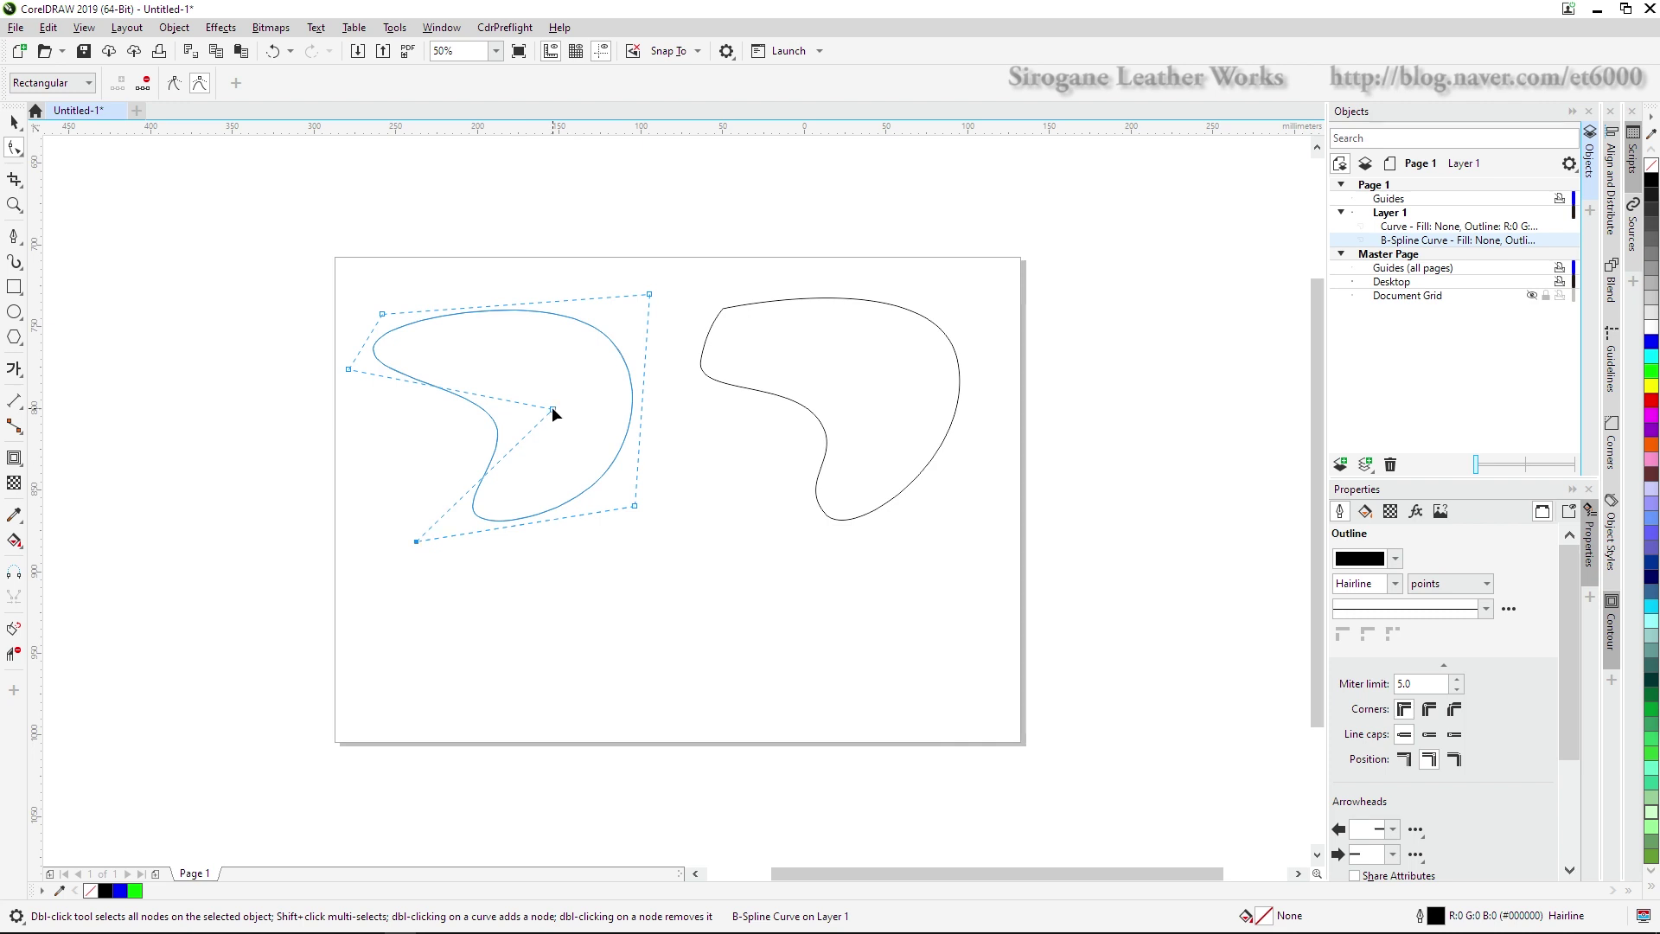
left_click_drag(551, 407, 527, 389)
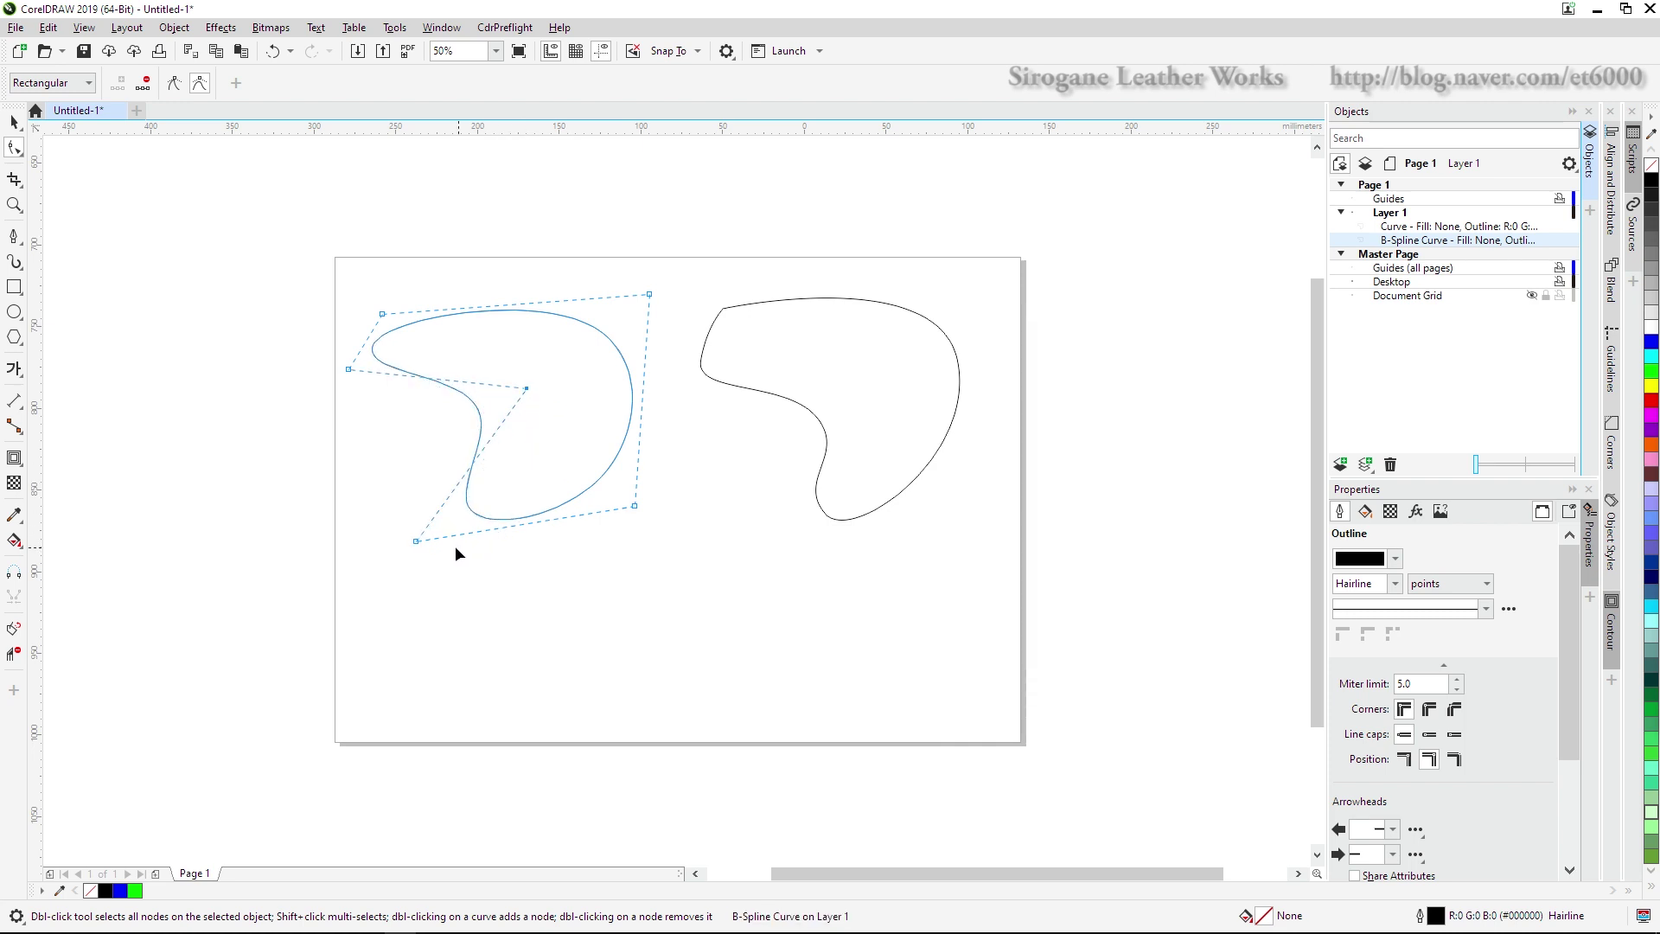
left_click_drag(413, 543, 449, 548)
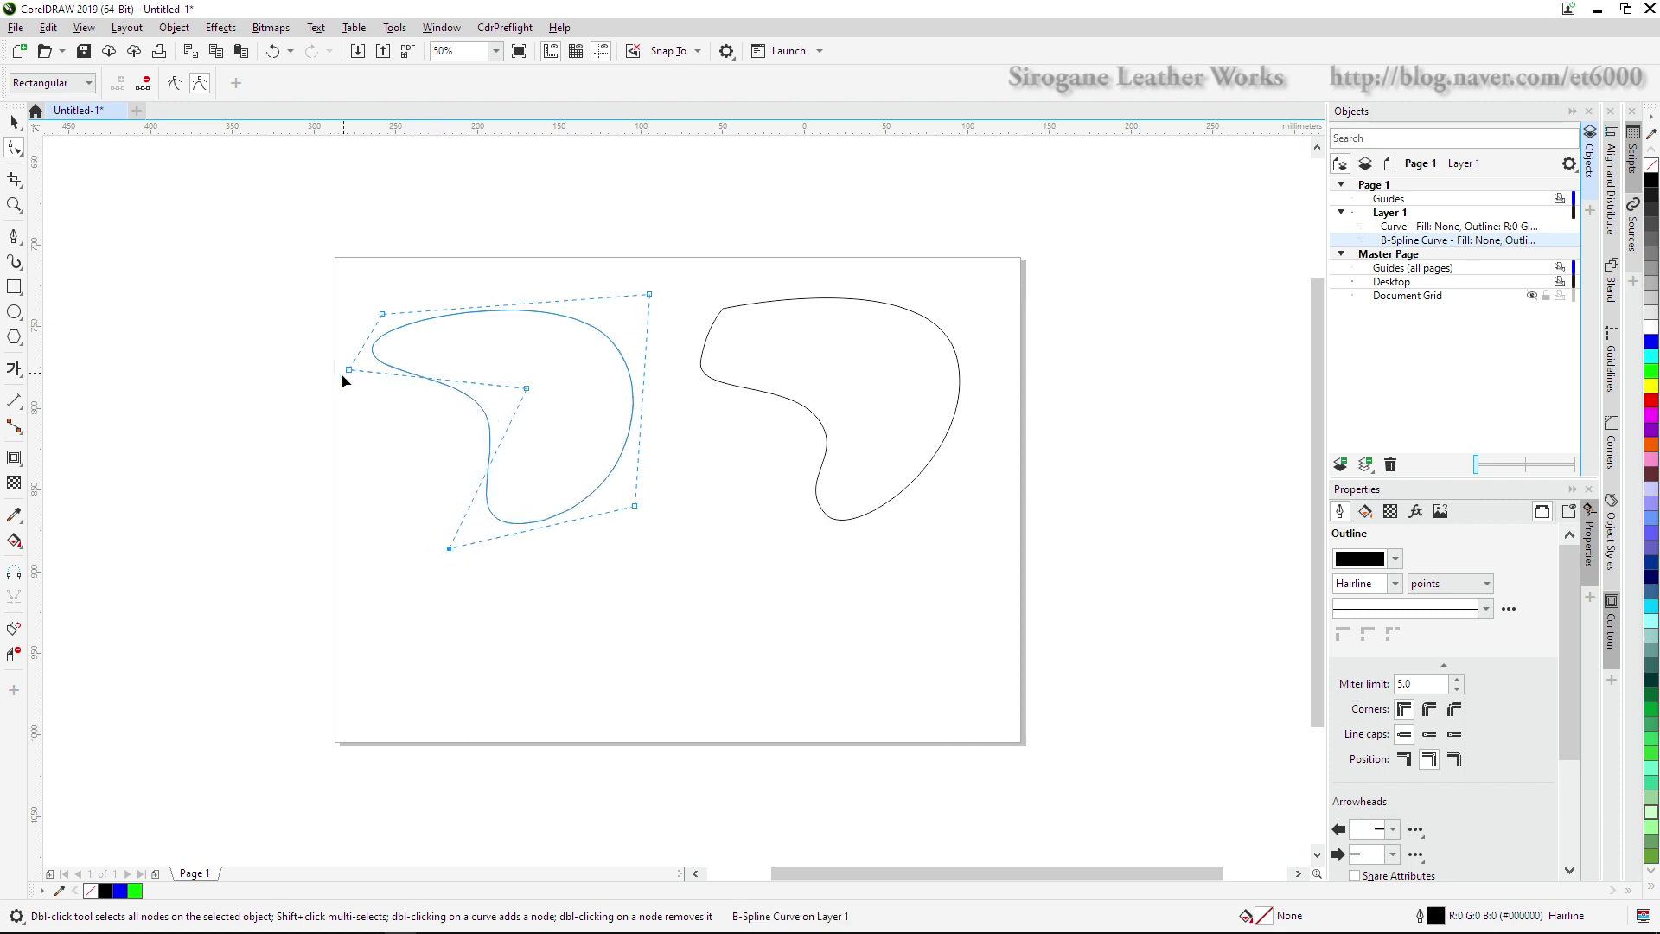
Broaden the B-Spline's upper lobe by spreading its two left control points vertically and shifting the upper-right one outward
left_click_drag(348, 369, 383, 416)
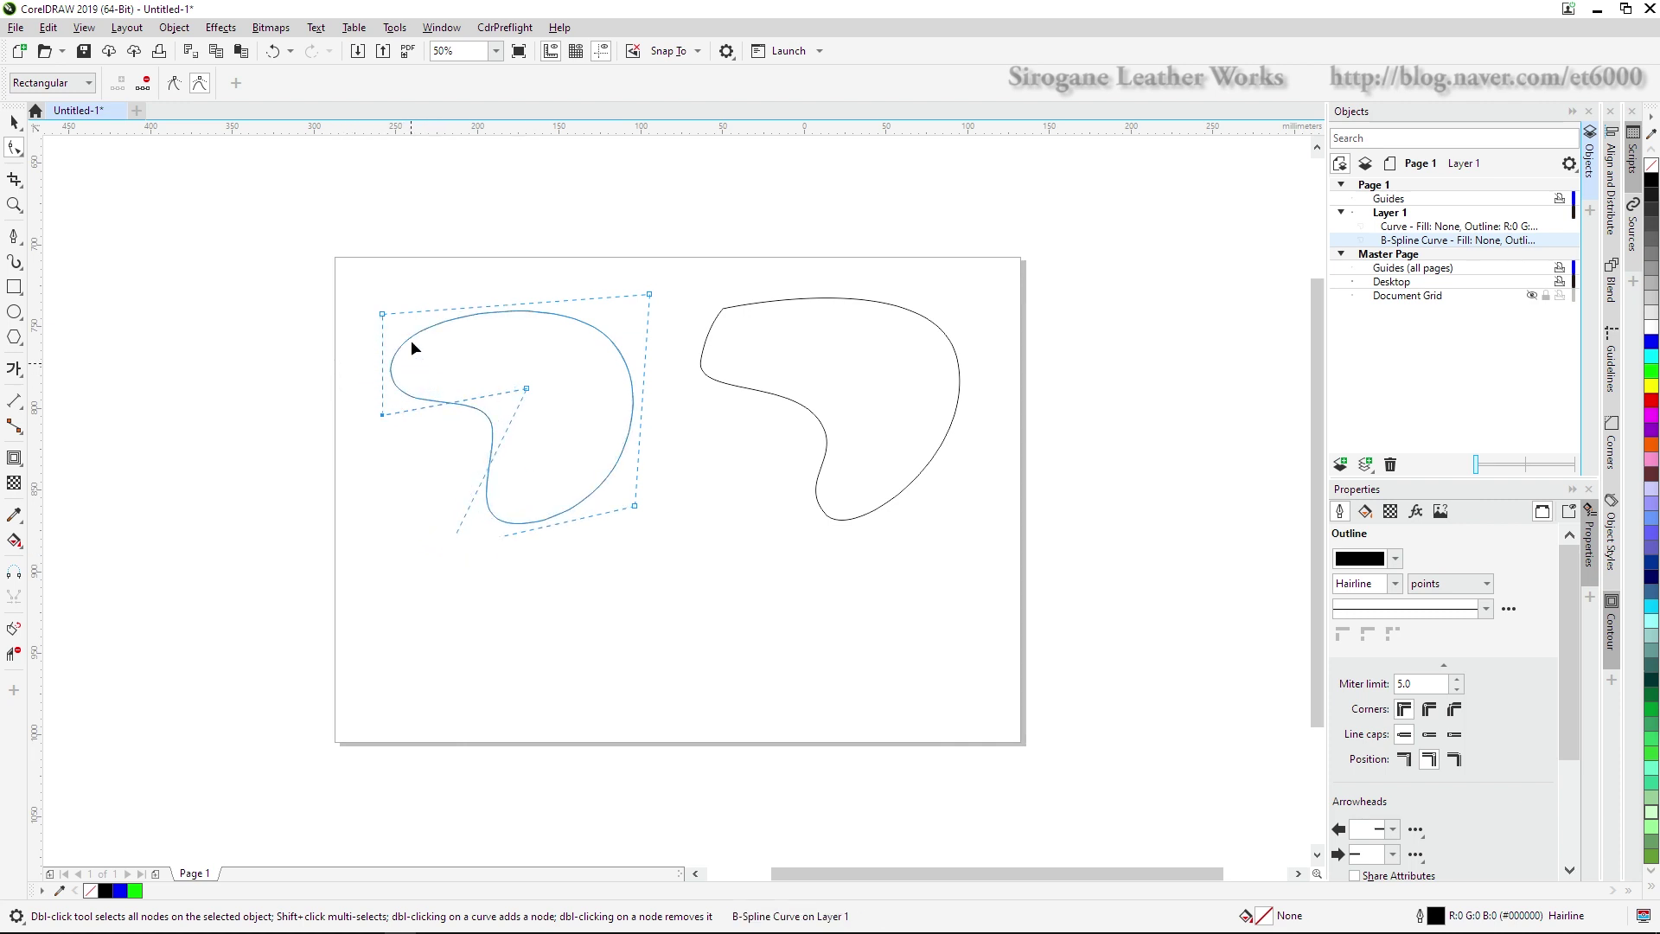
left_click_drag(383, 317, 381, 265)
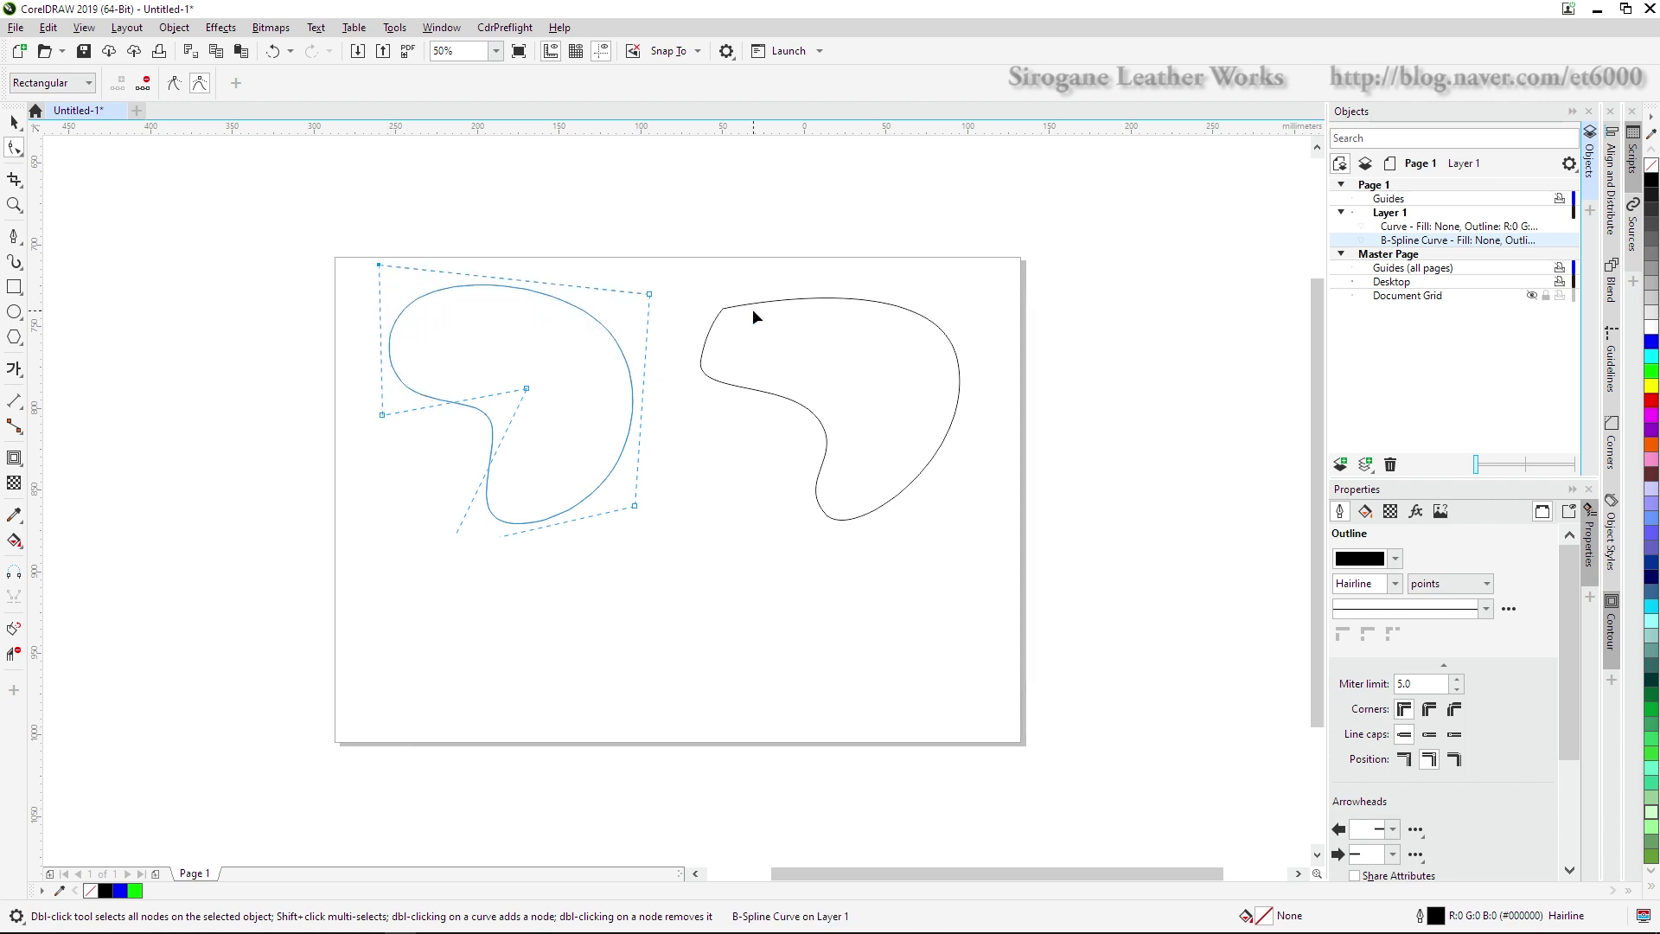
left_click_drag(649, 294, 668, 286)
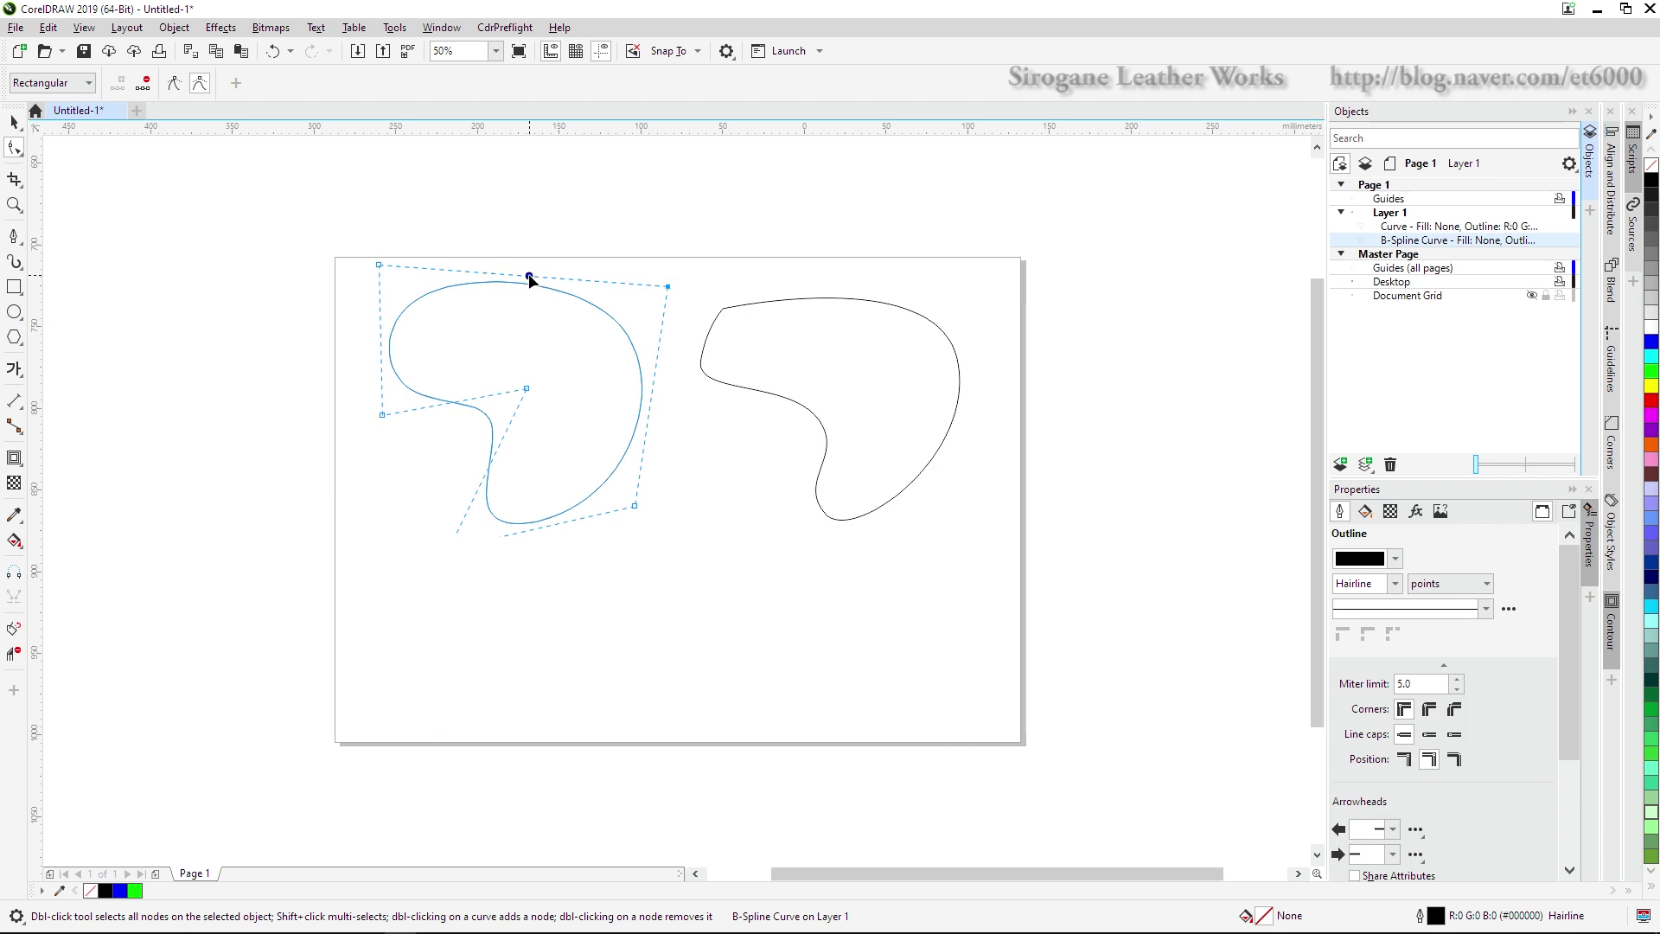
Add control points on the B-Spline's upper and lower edges, pulling them outward, and move the inner control point down and left
left_click_drag(531, 277, 535, 236)
left_click_drag(527, 388, 489, 420)
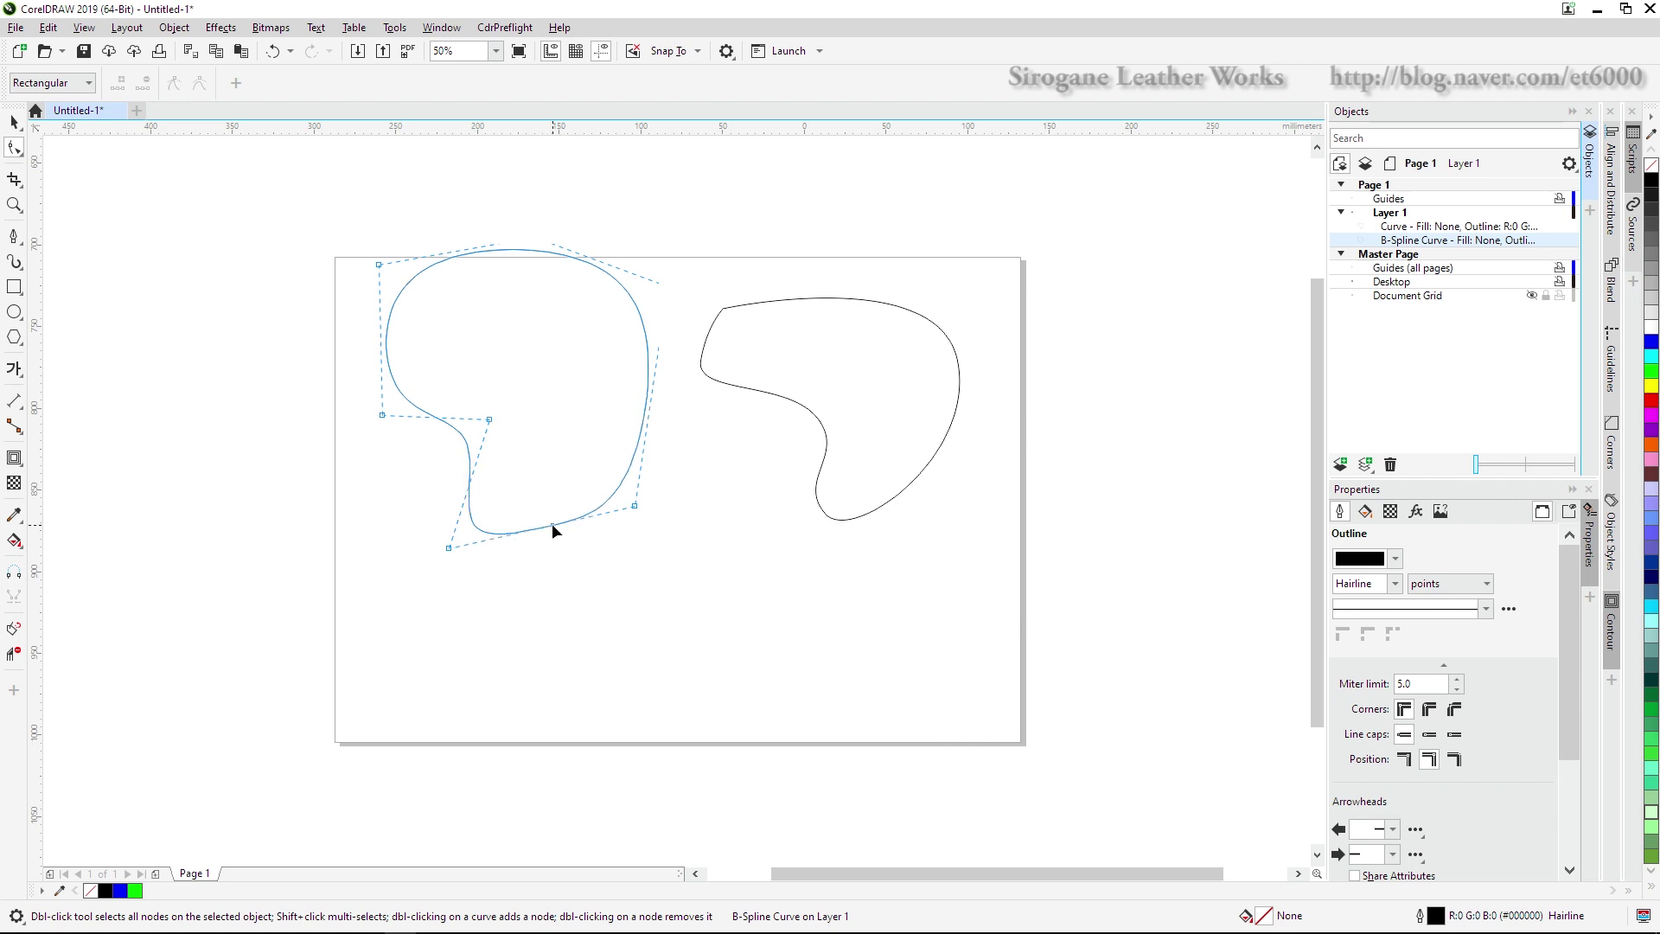
left_click_drag(550, 522, 557, 563)
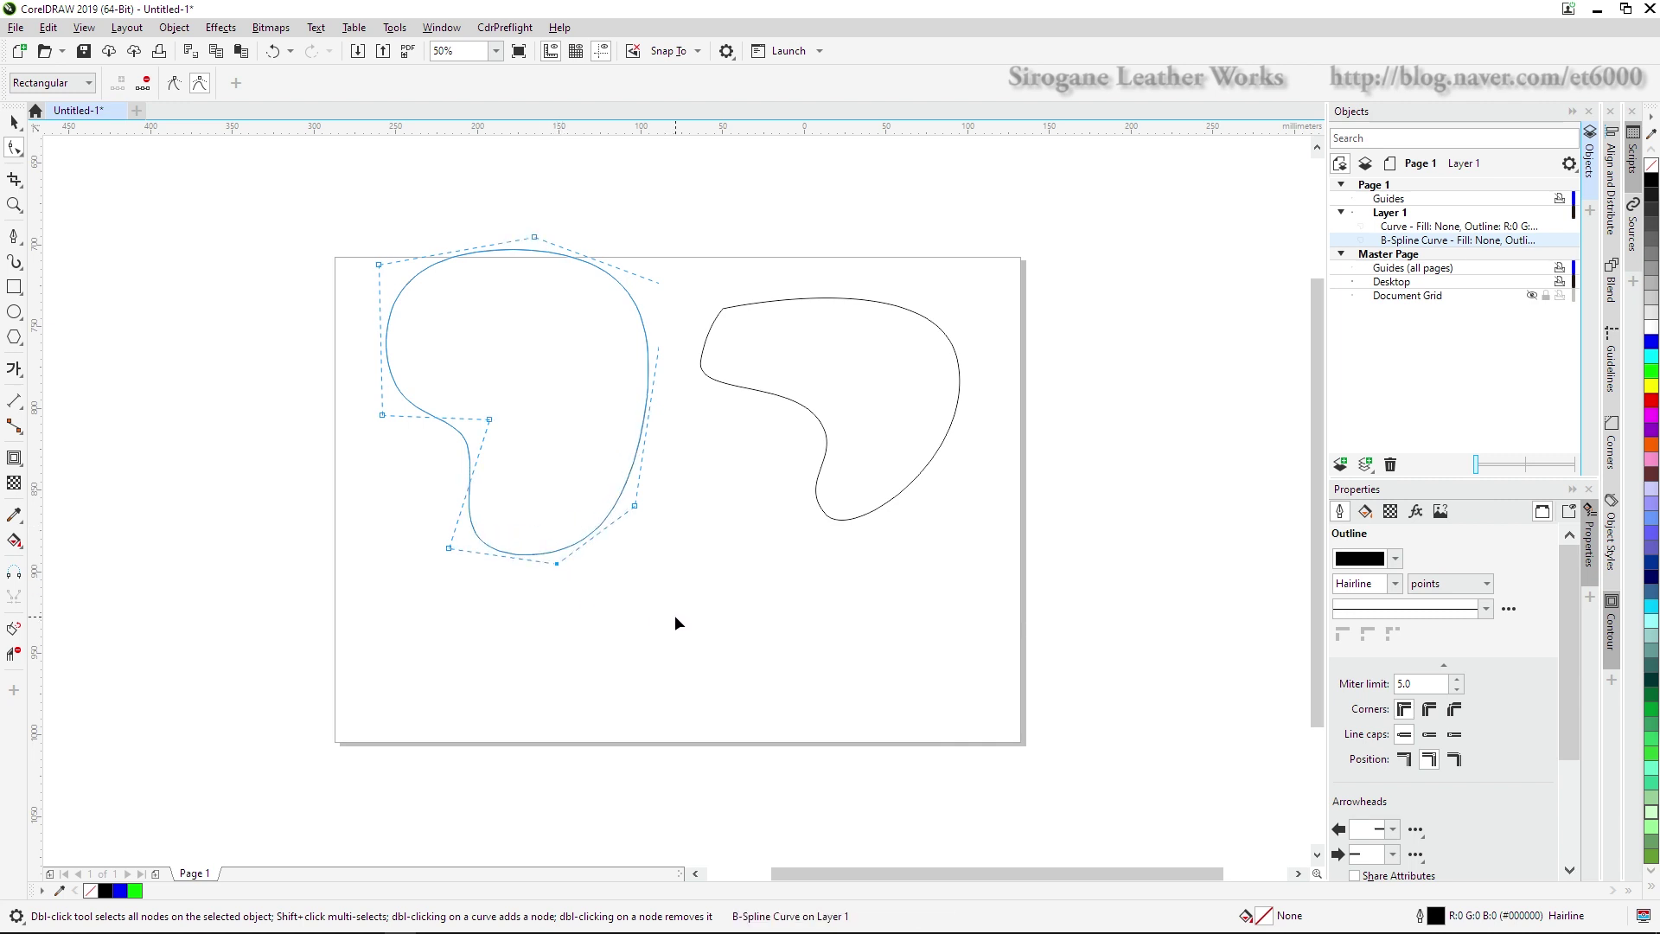
left_click(728, 588)
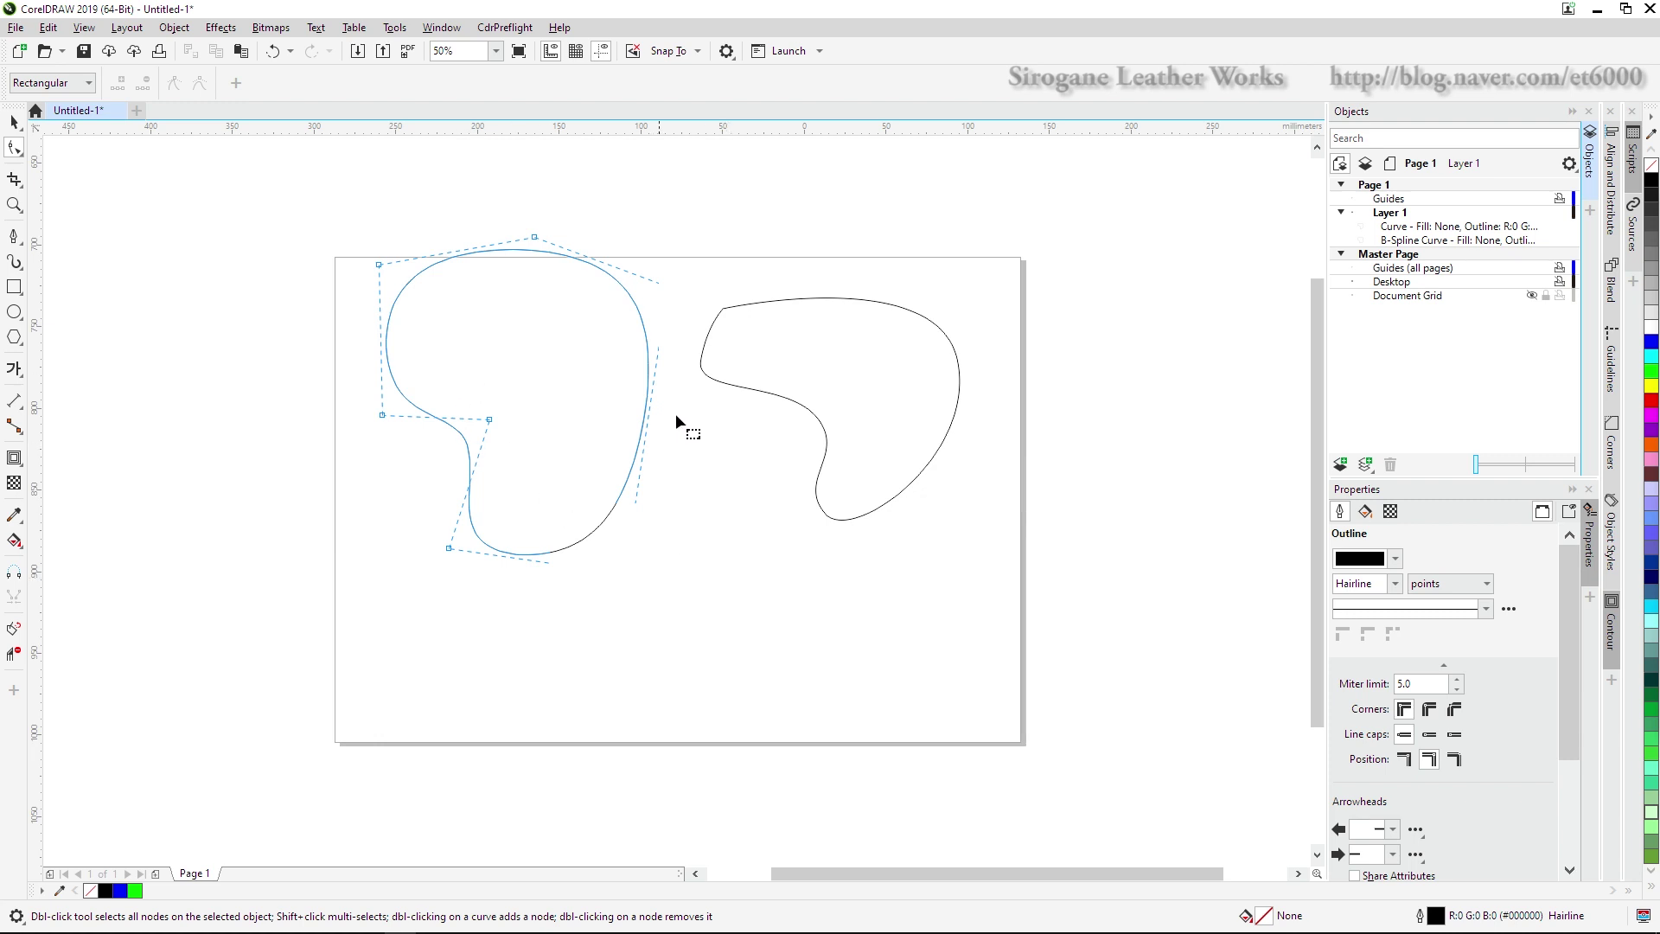
Move the closed B-Spline down on the page and convert it to curves
left_click(823, 428)
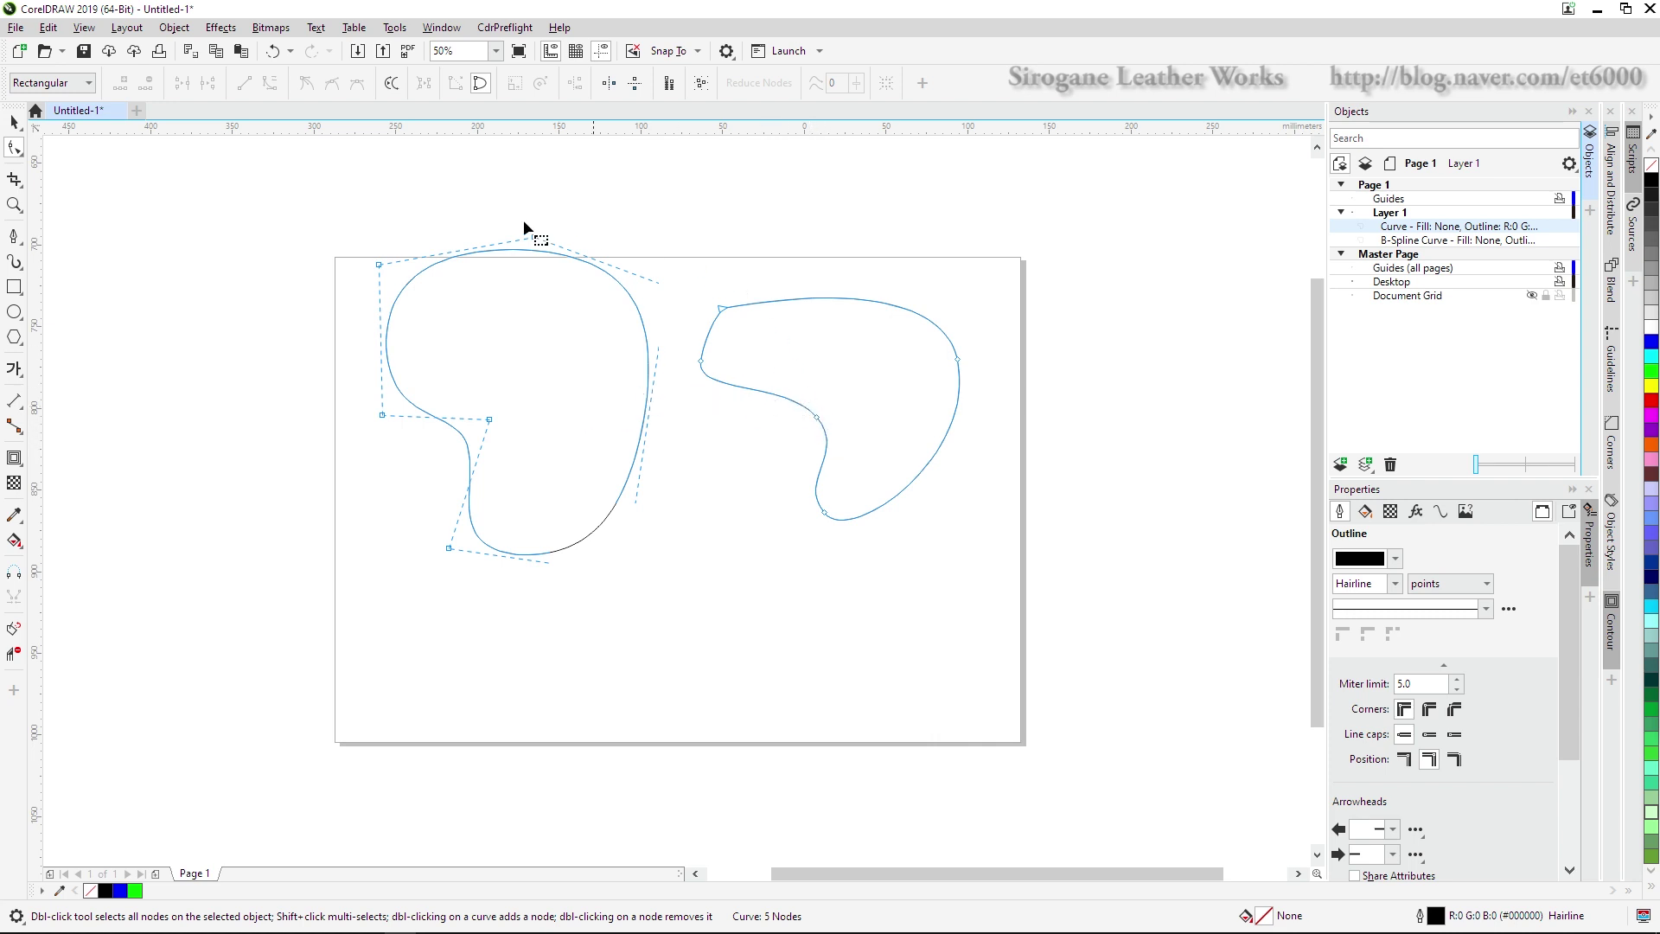
left_click(15, 122)
left_click(707, 339)
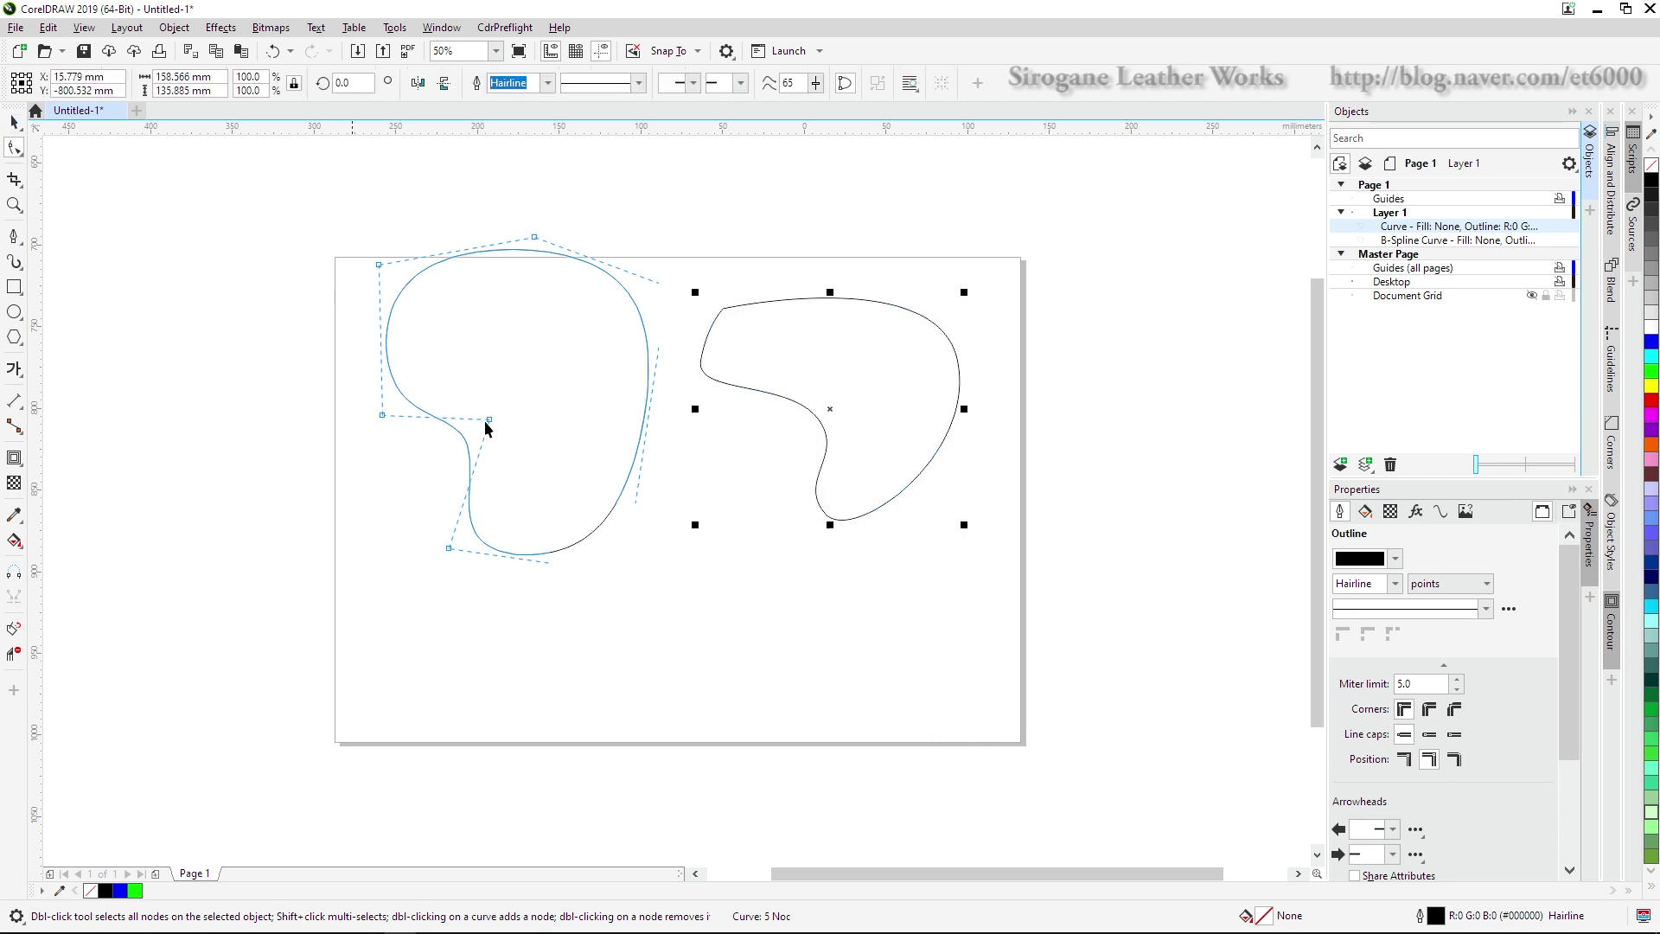
left_click(511, 434)
left_click_drag(517, 417, 517, 489)
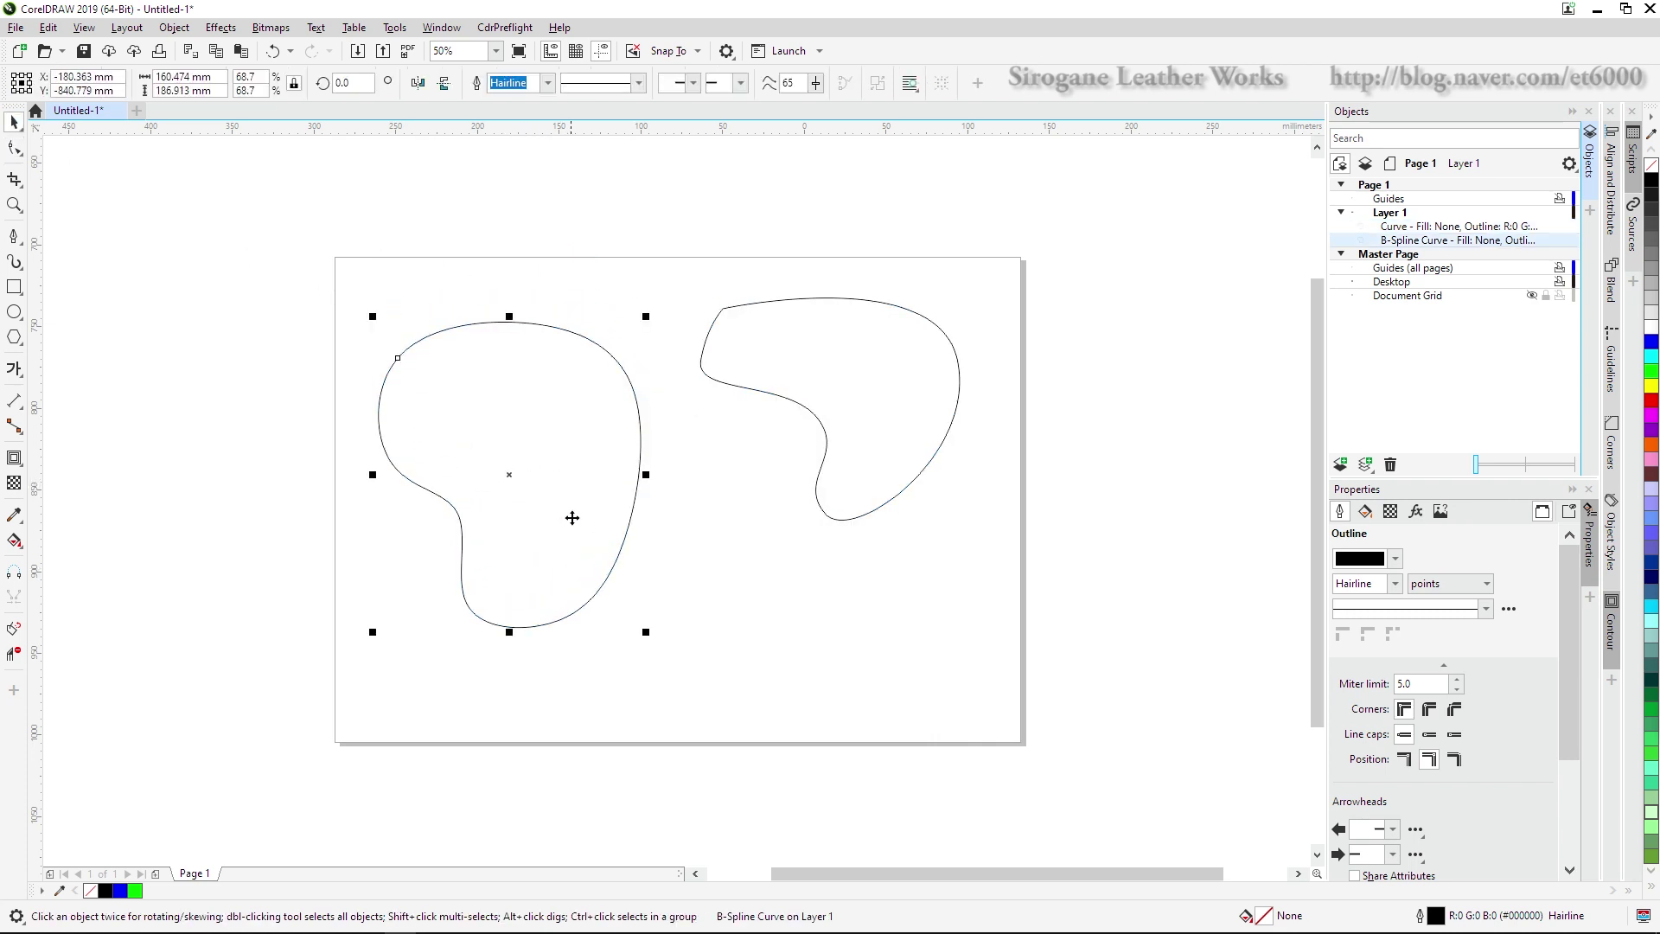
right_click(604, 444)
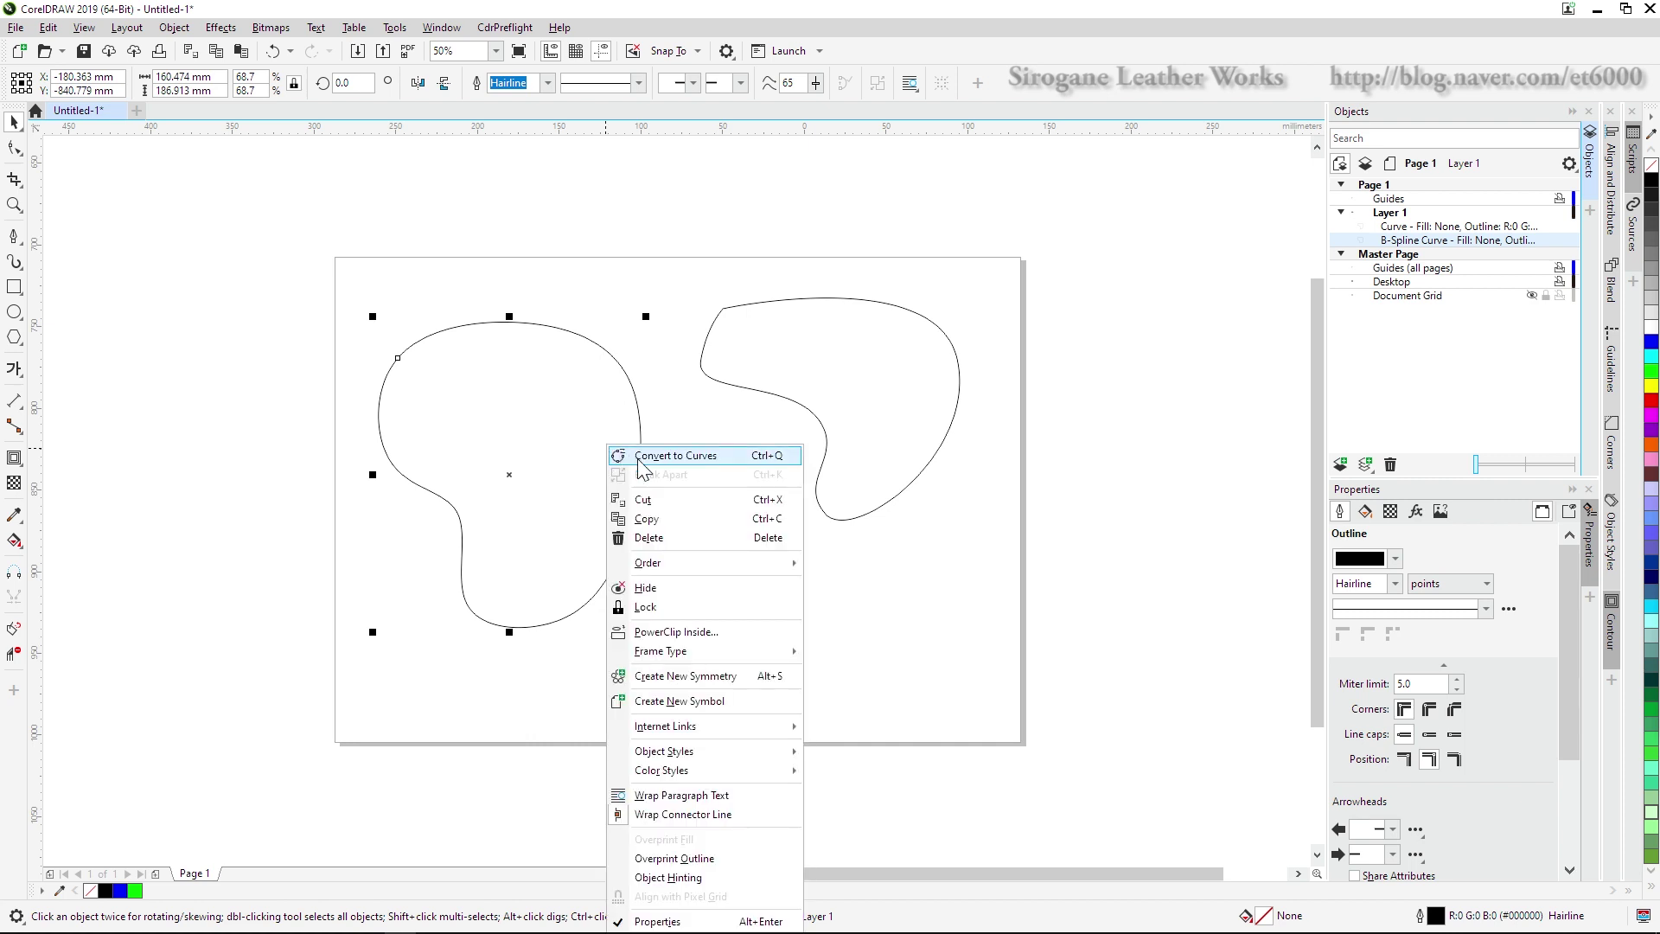
left_click(675, 456)
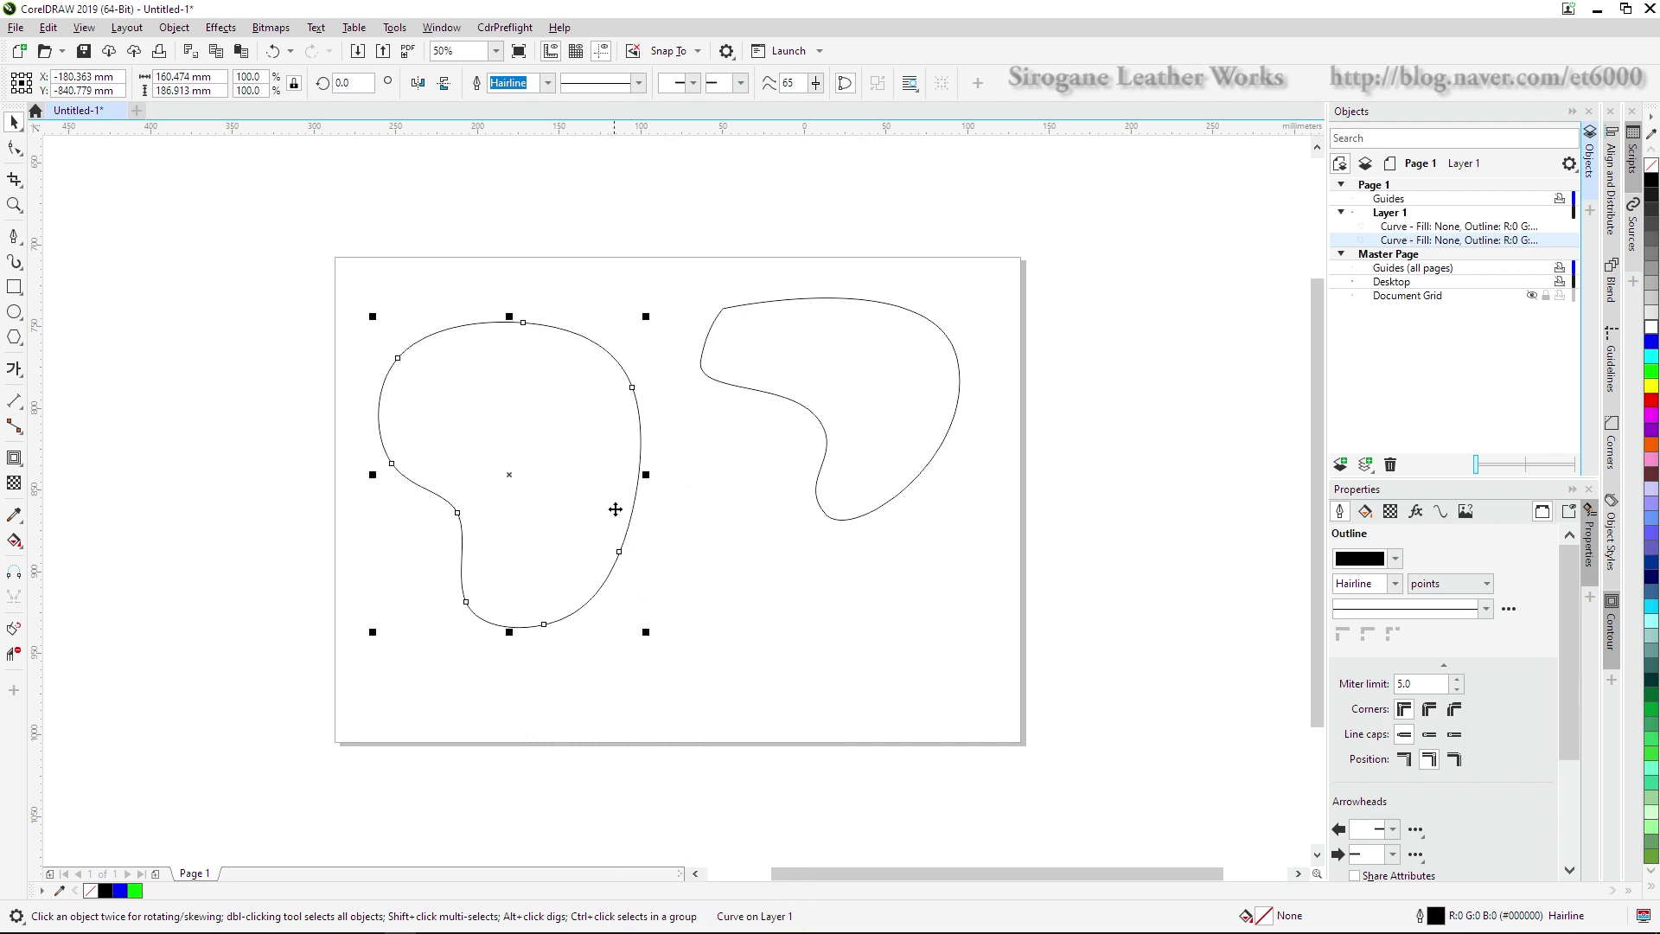
Bend the converted curve's upper-right side inward, making it about 154 mm wide, and move the curve up and left
key("F10")
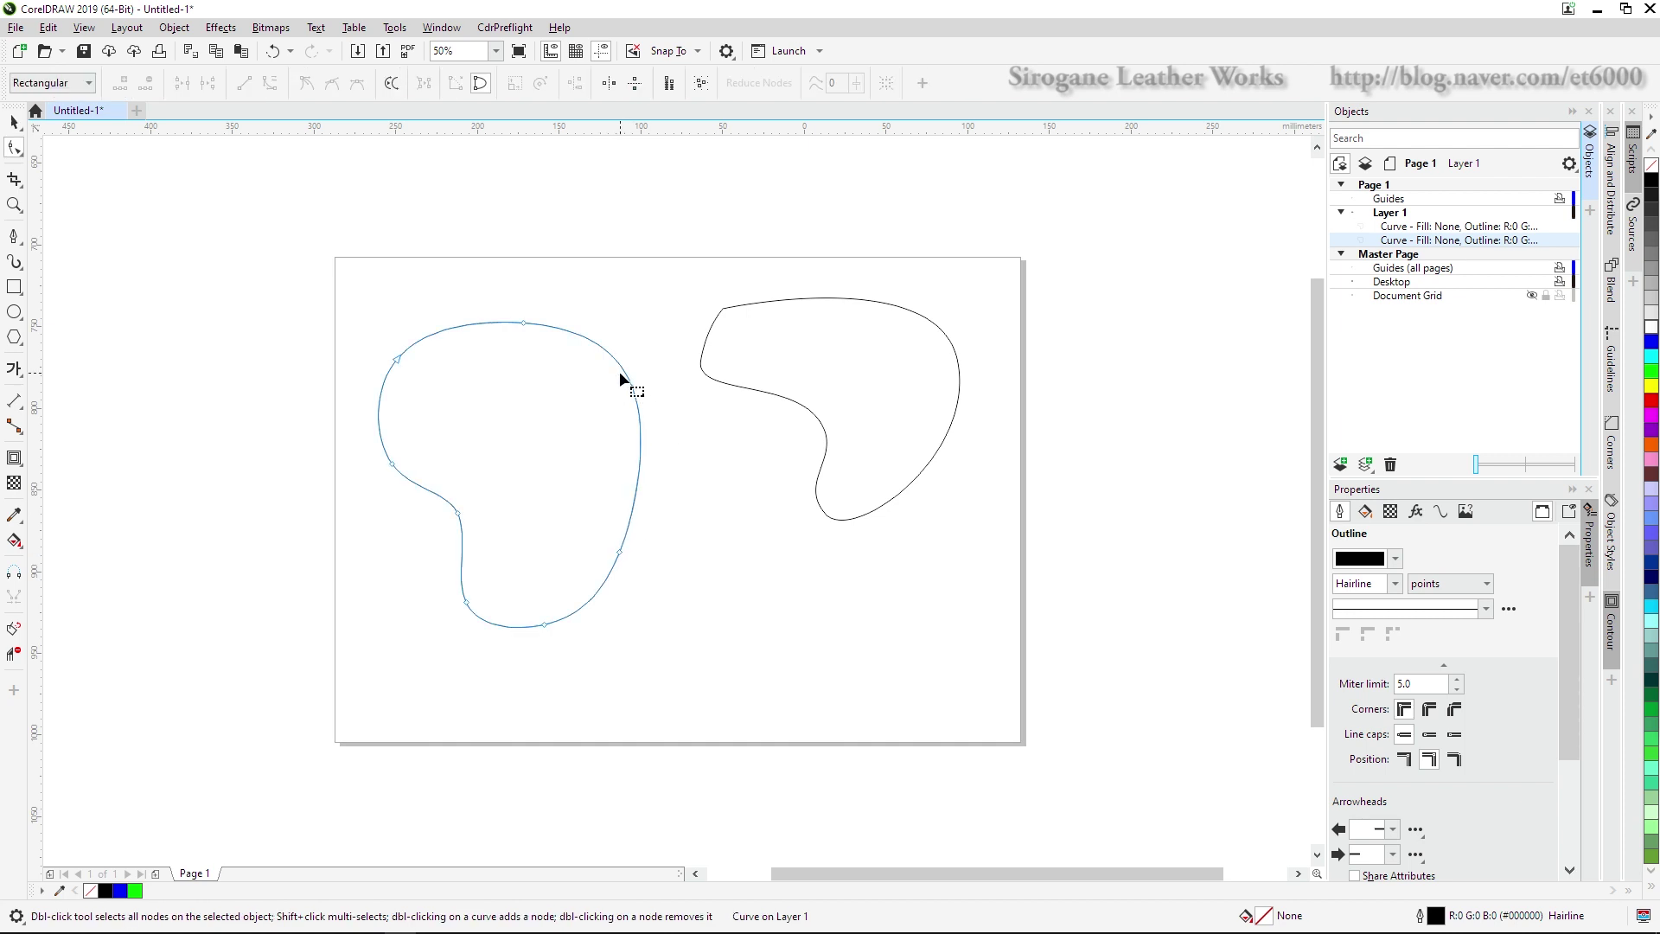
left_click(633, 390)
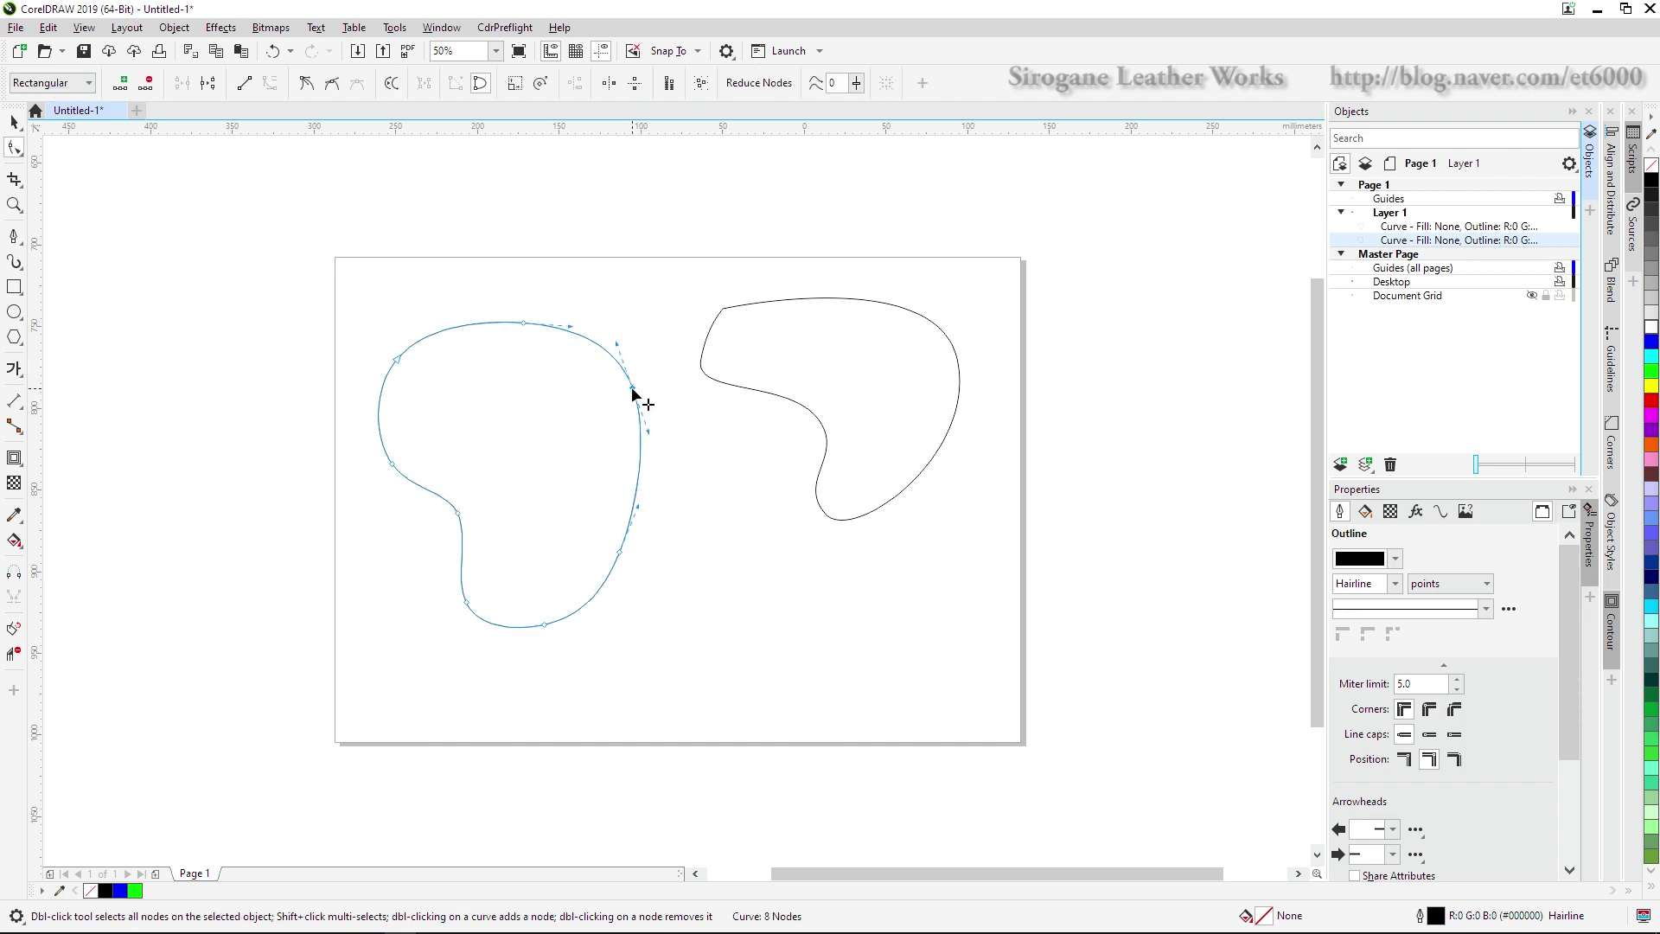
left_click_drag(633, 390, 666, 351)
left_click(661, 454)
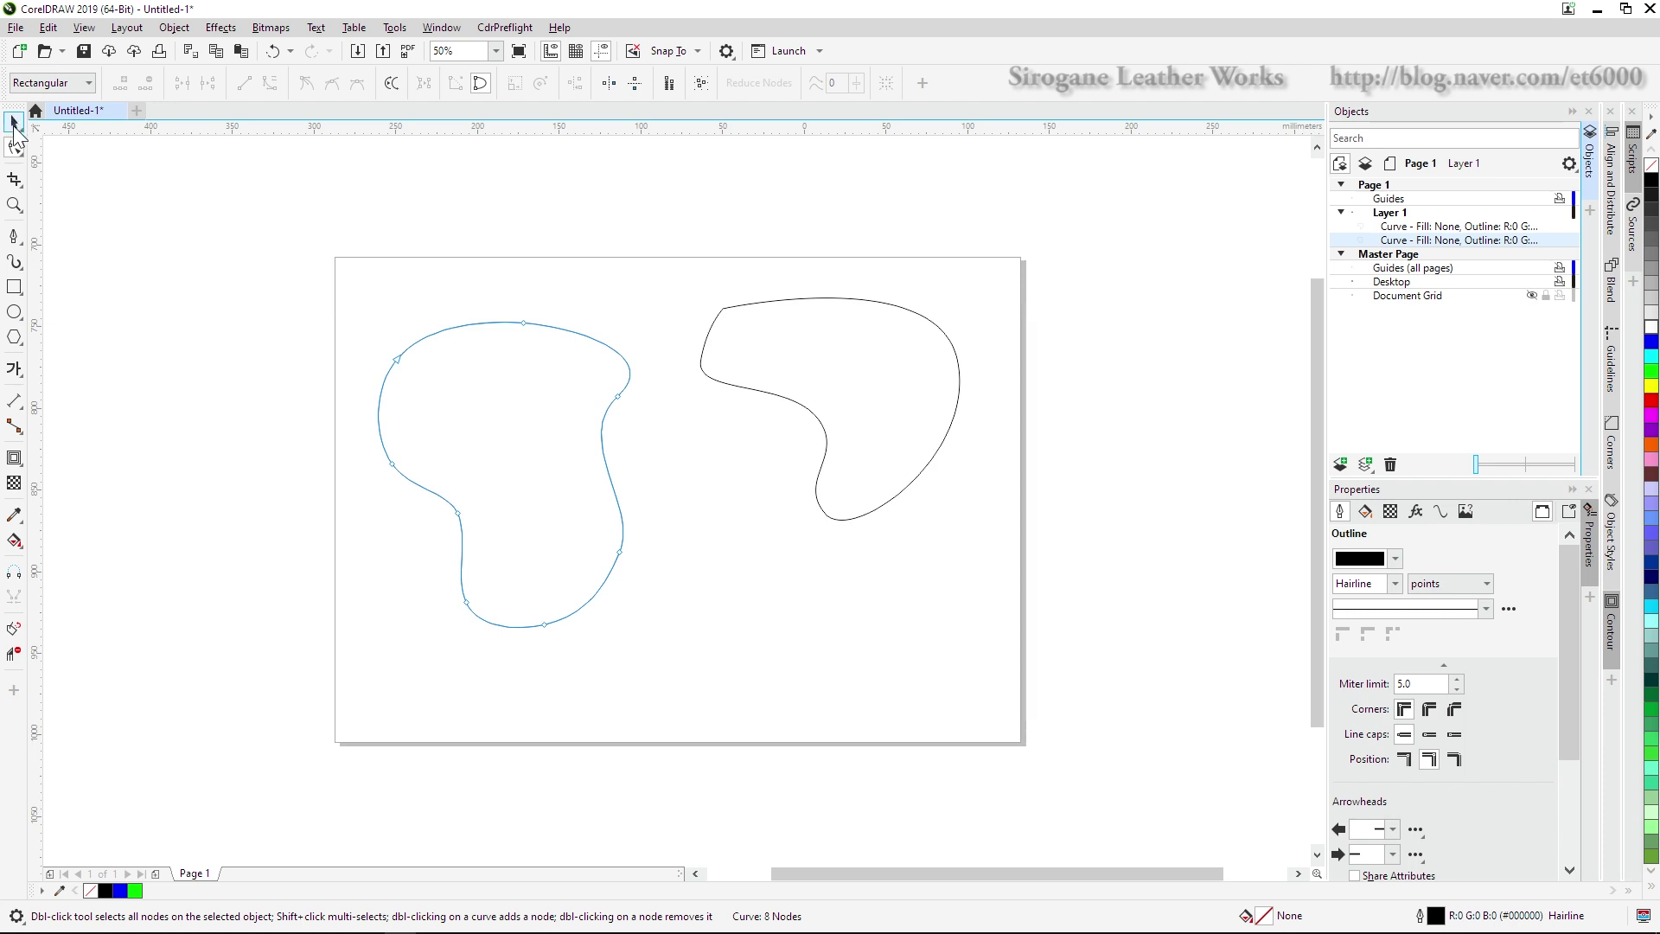
key("space")
left_click_drag(527, 452, 504, 408)
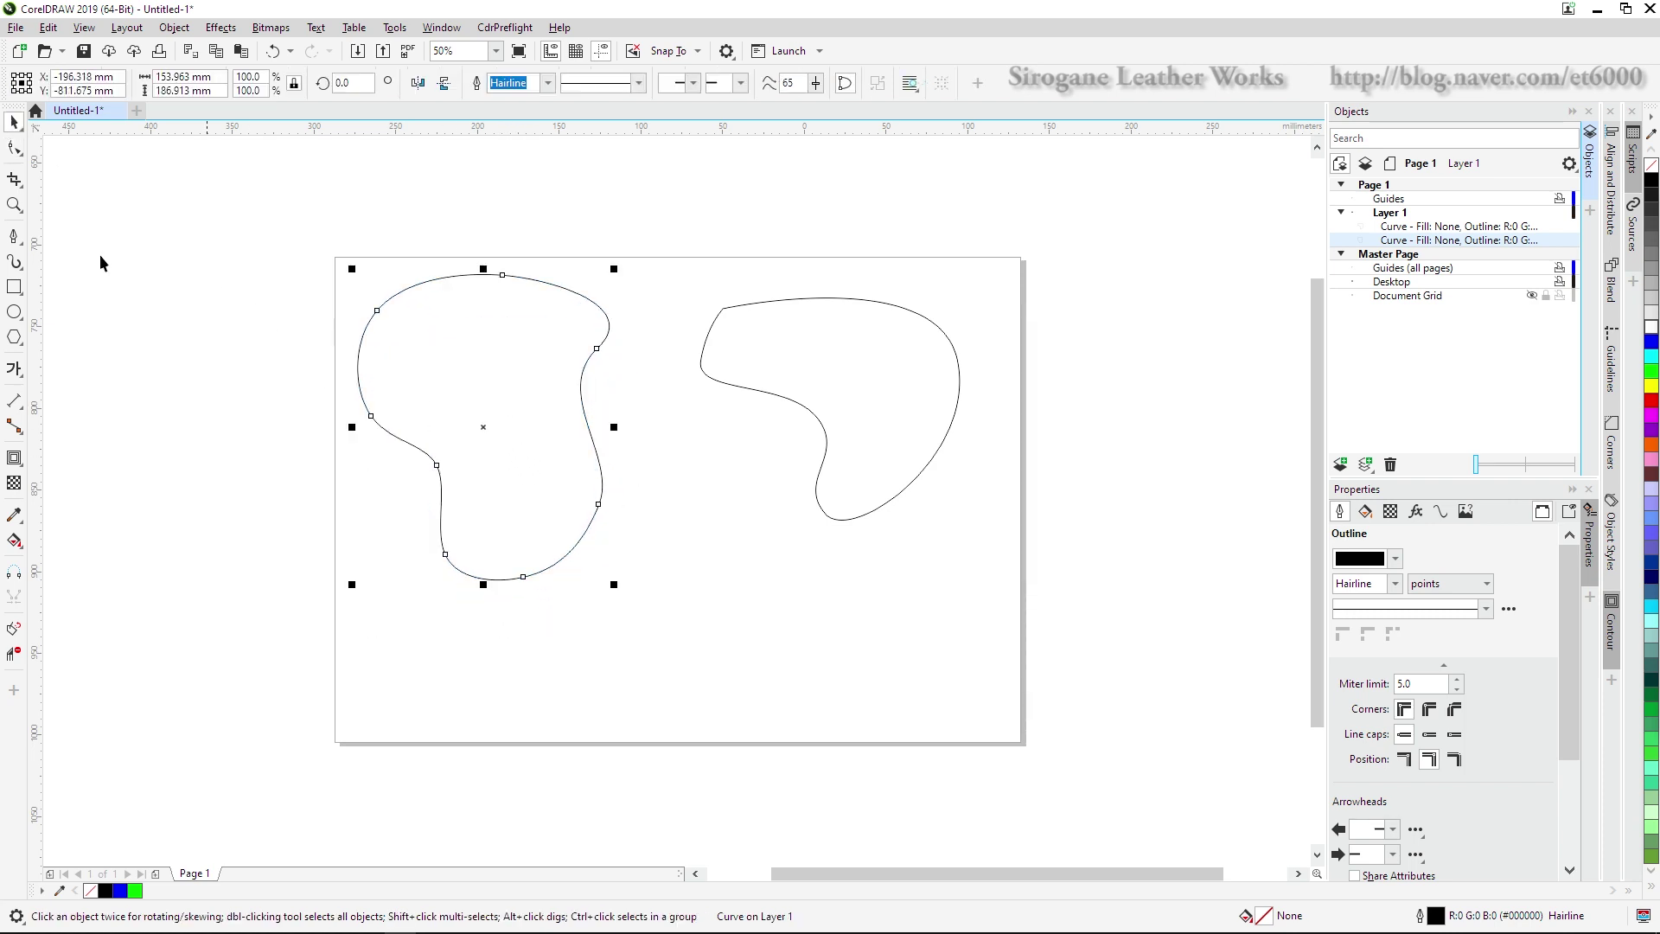
Draw a closed Polyline shape about 185 mm wide and 118 mm high below the Pen curve, combining straight segments with a wavy freehand stretch
left_click(14, 235)
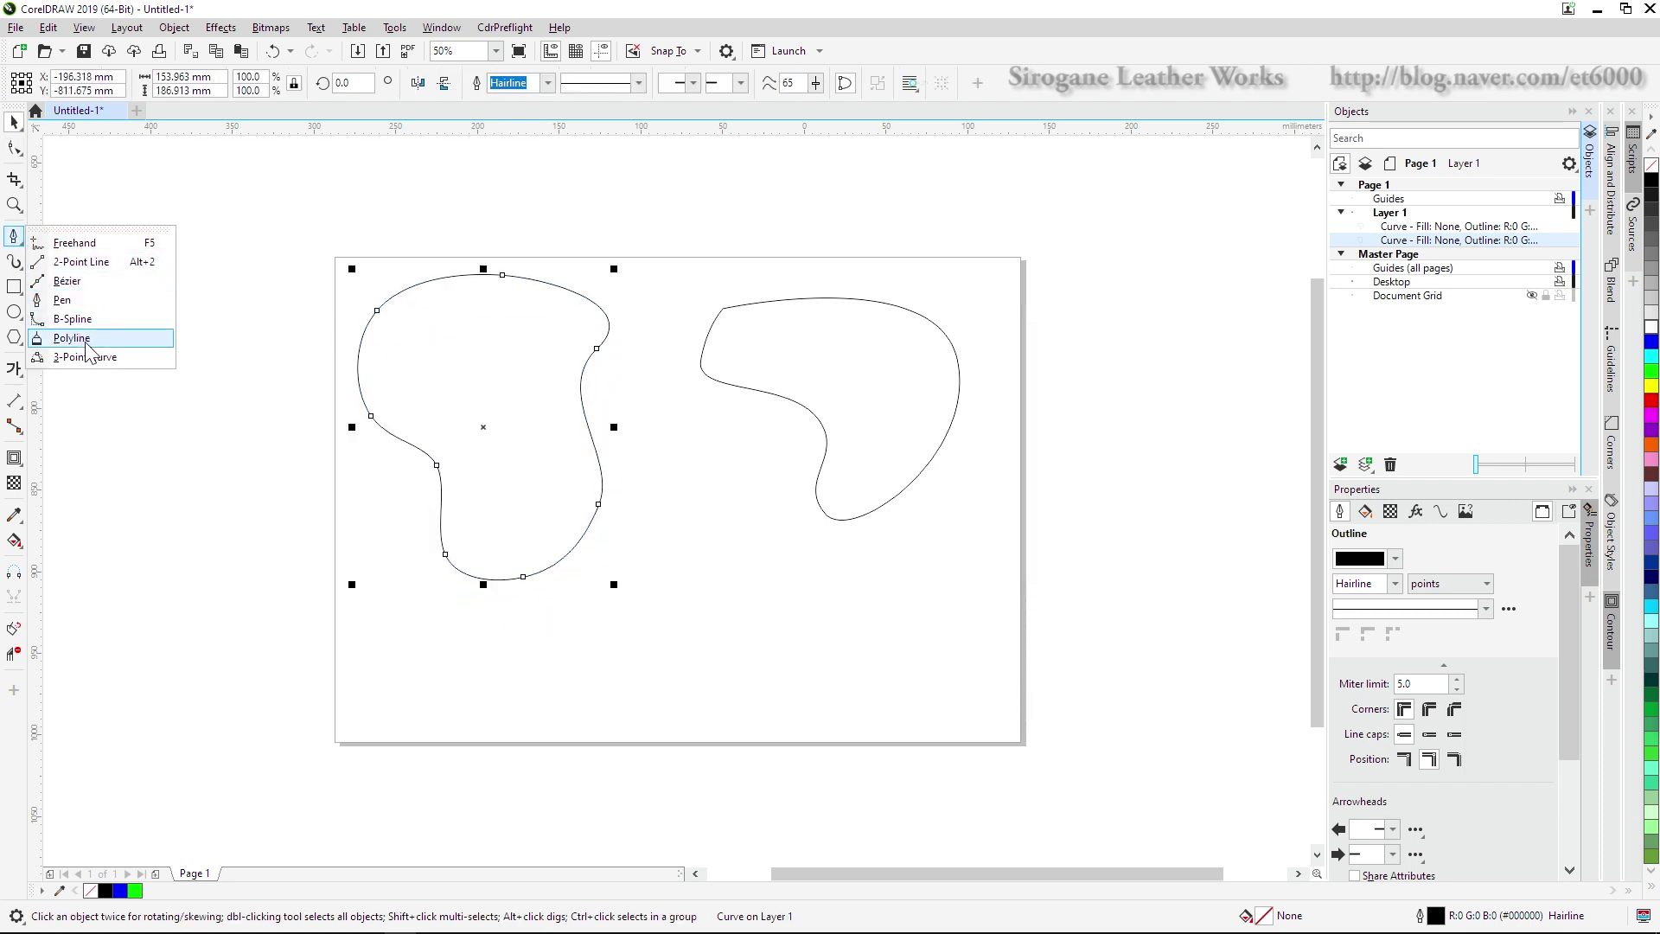
left_click(78, 338)
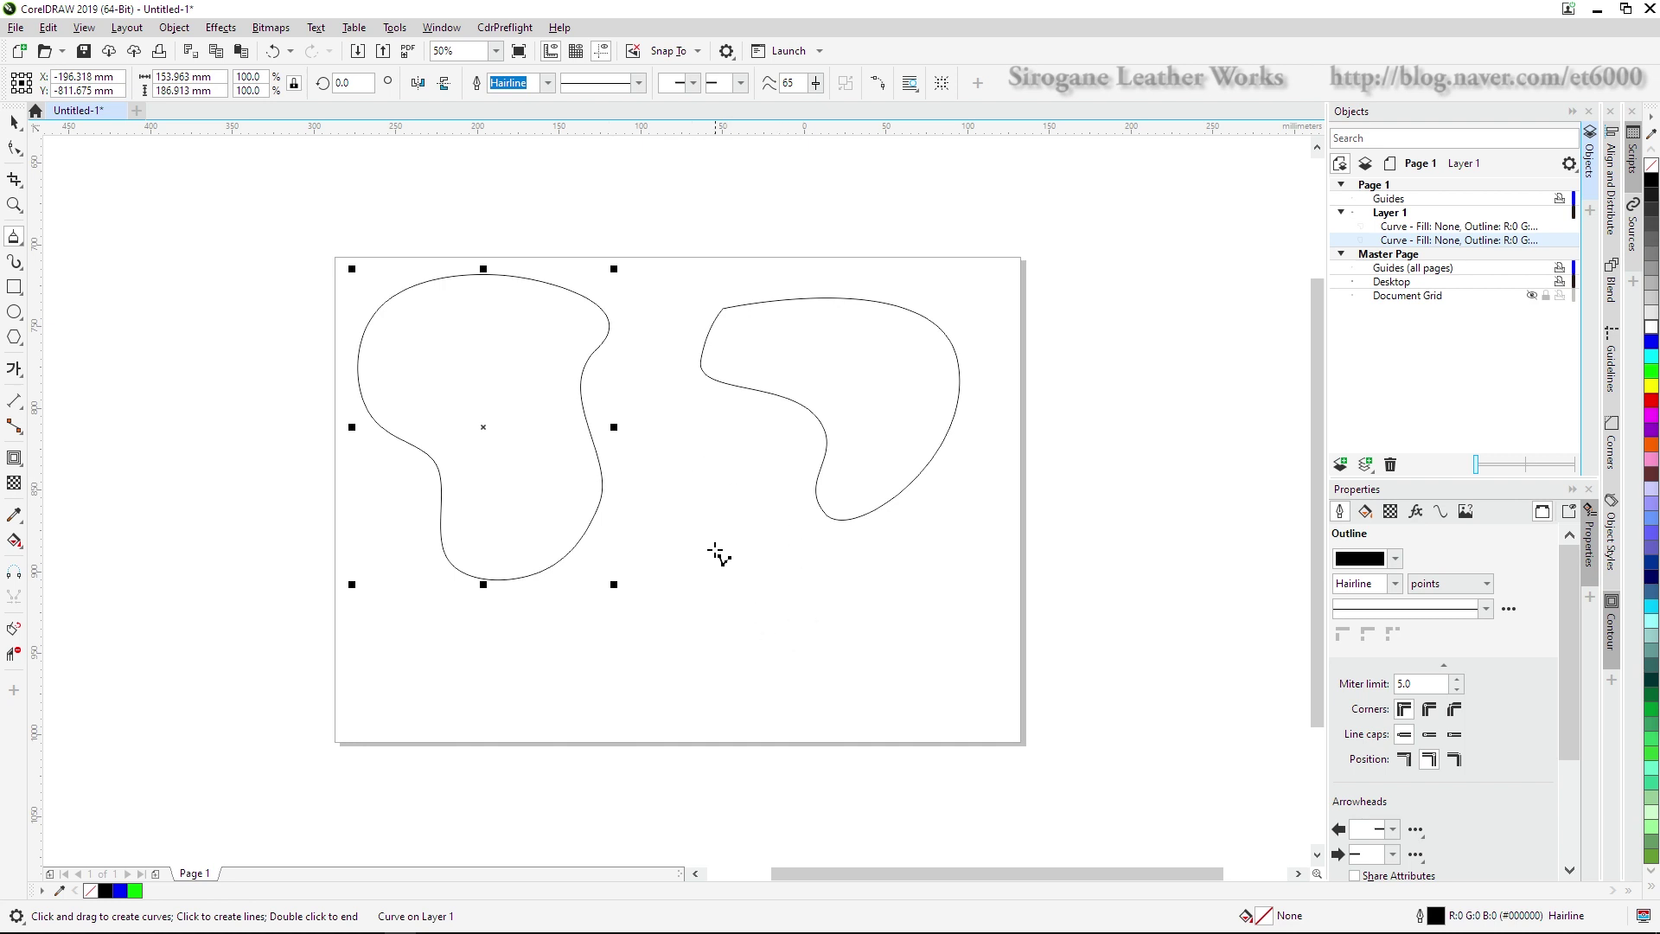
left_click(711, 522)
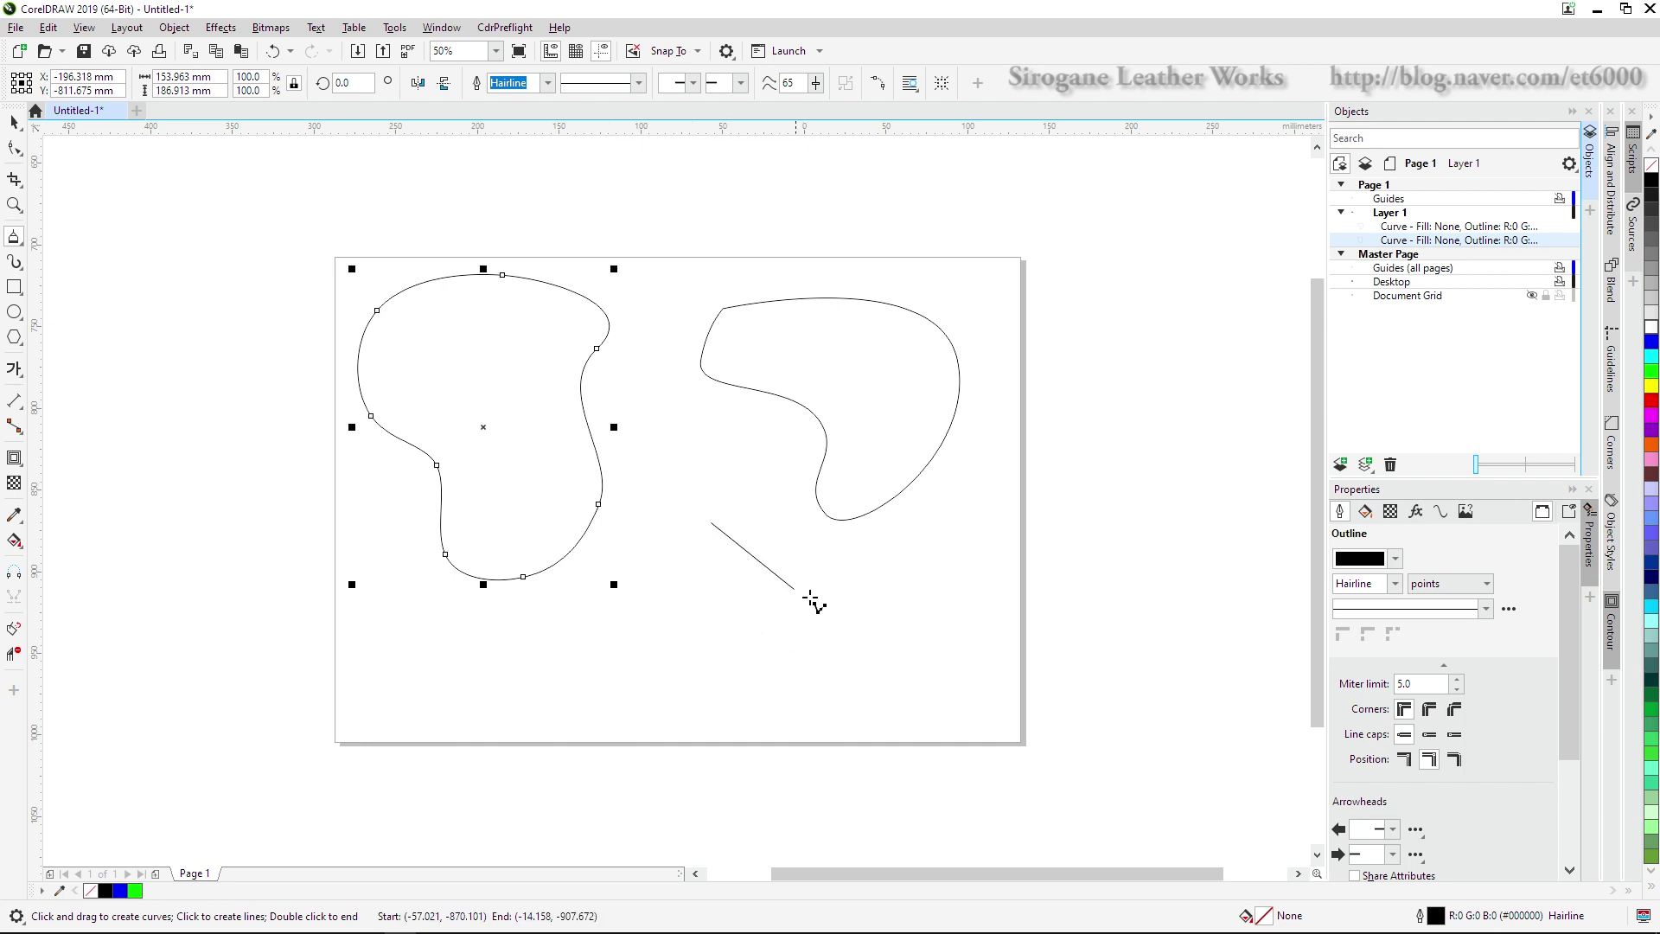
left_click(942, 614)
mouse_move(878, 698)
left_mouse_down()
mouse_move(768, 697)
mouse_move(755, 597)
mouse_move(712, 610)
mouse_move(692, 664)
mouse_move(649, 648)
mouse_move(641, 614)
left_mouse_up()
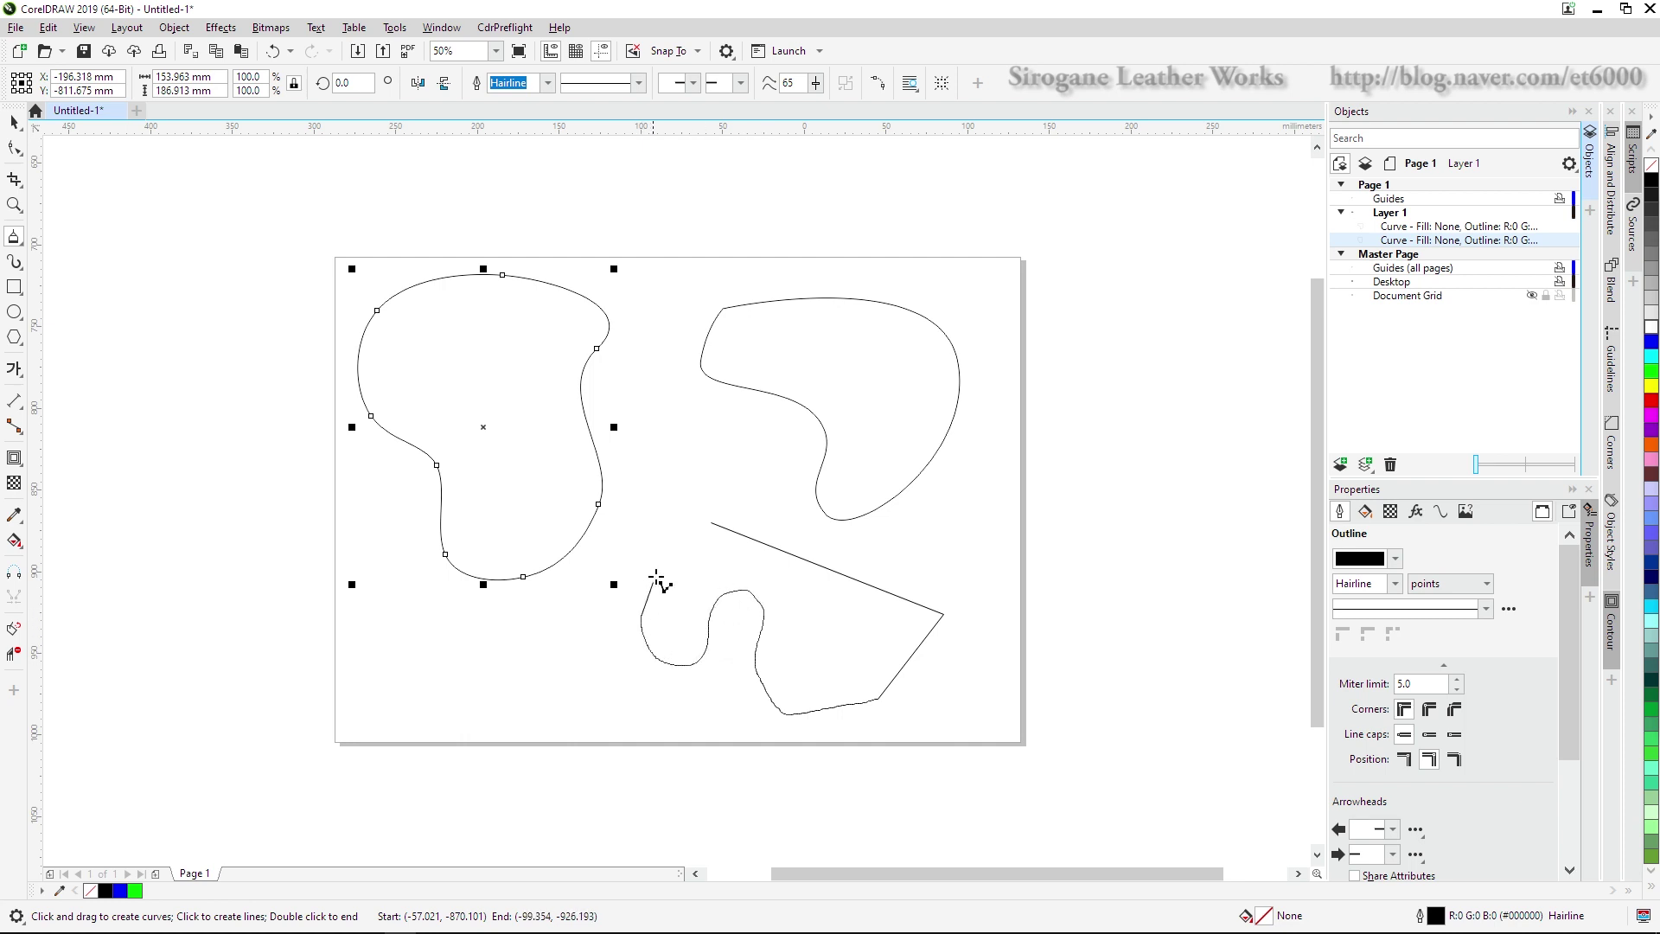
left_click(706, 522)
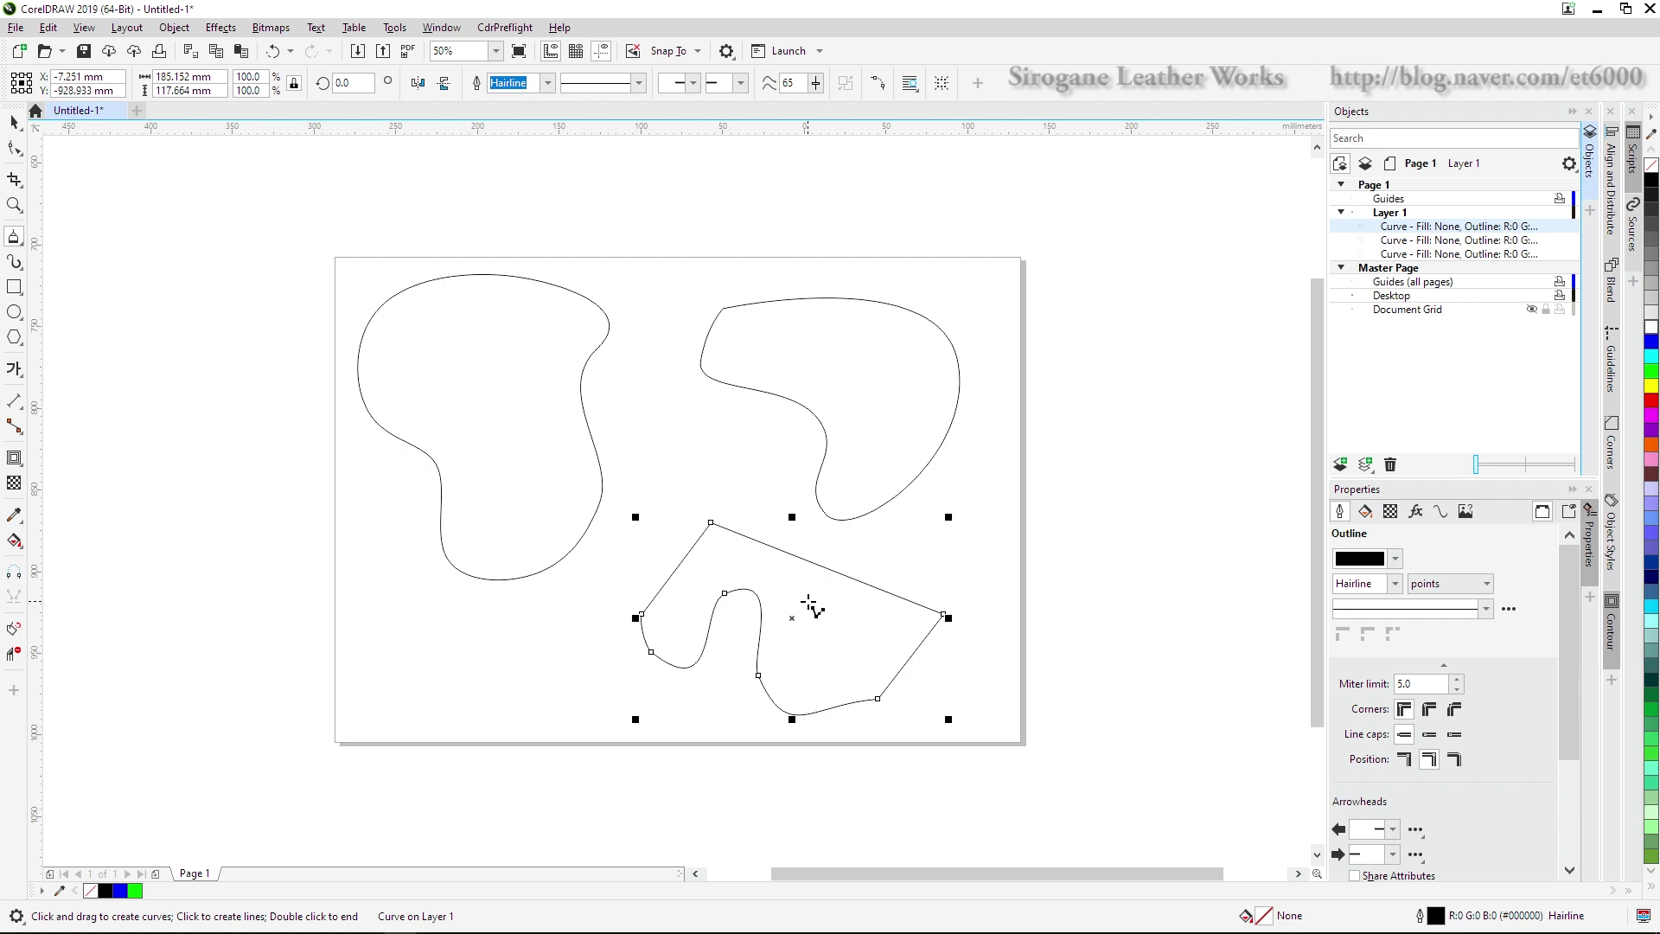
left_click(14, 242)
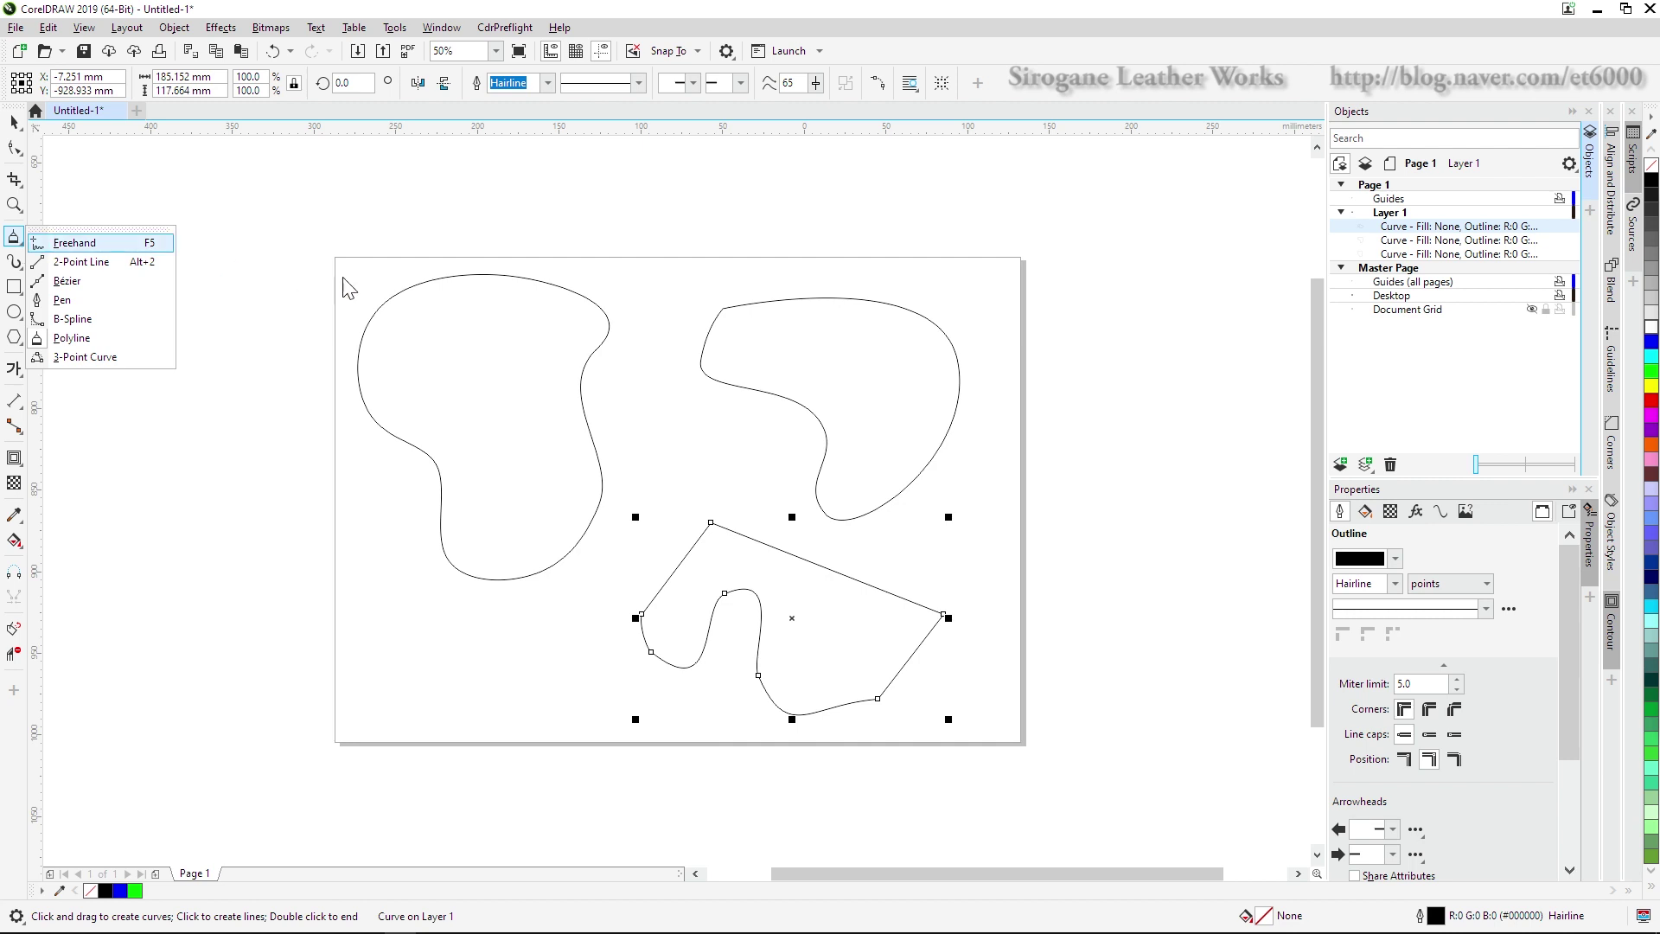
key("Escape")
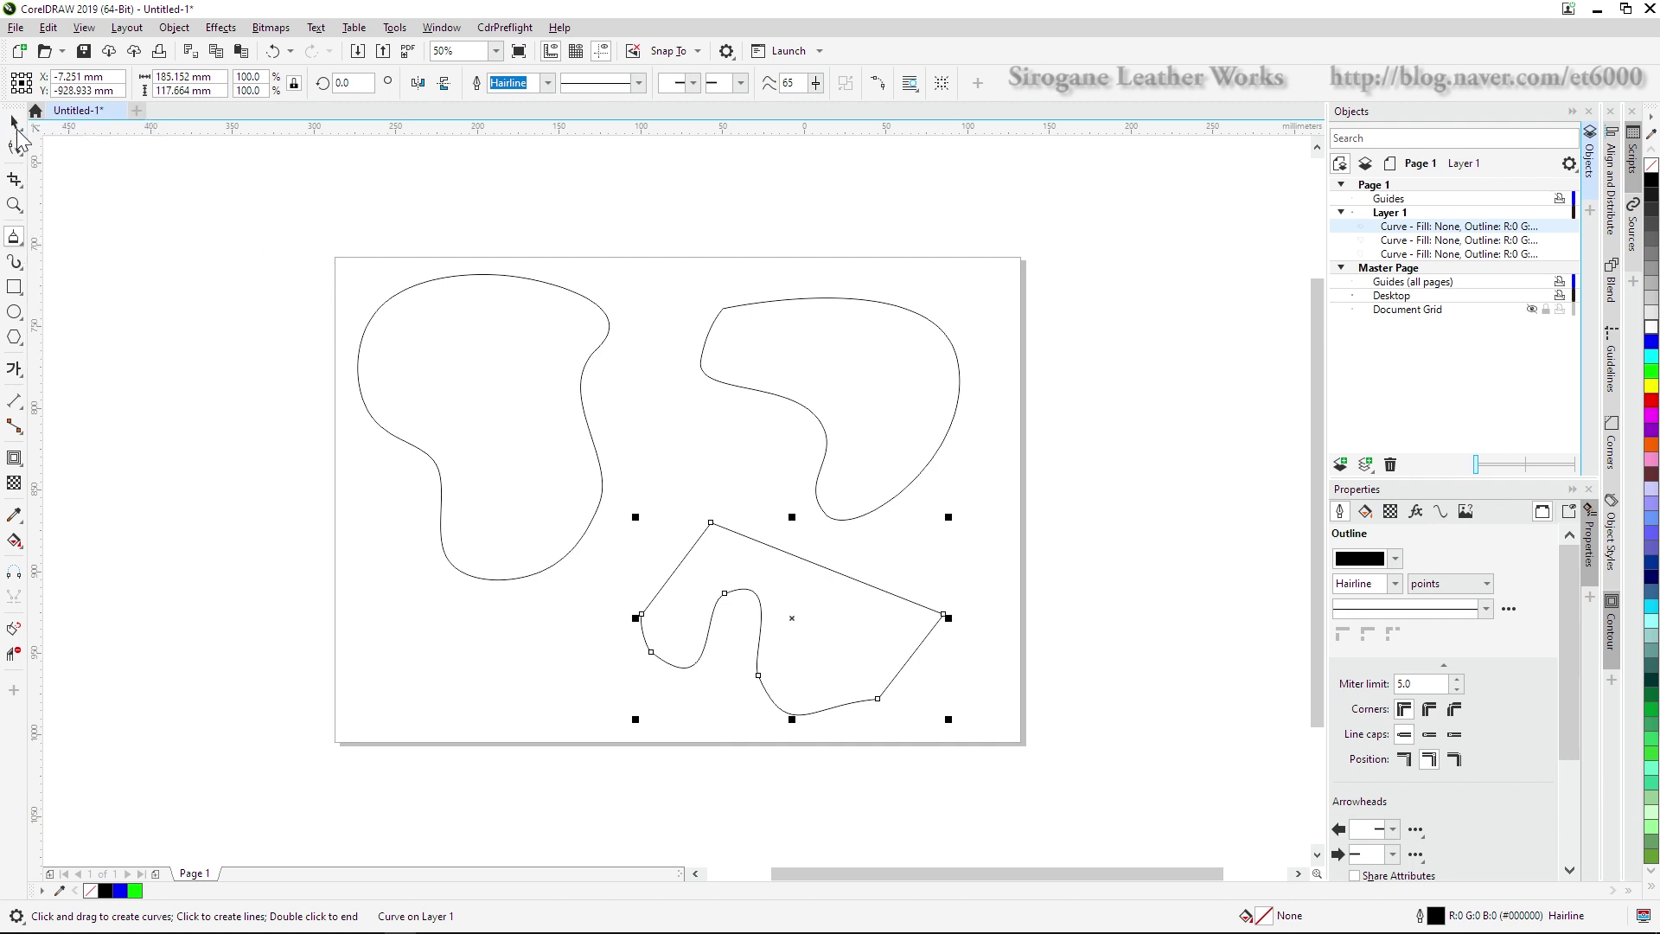
key("space")
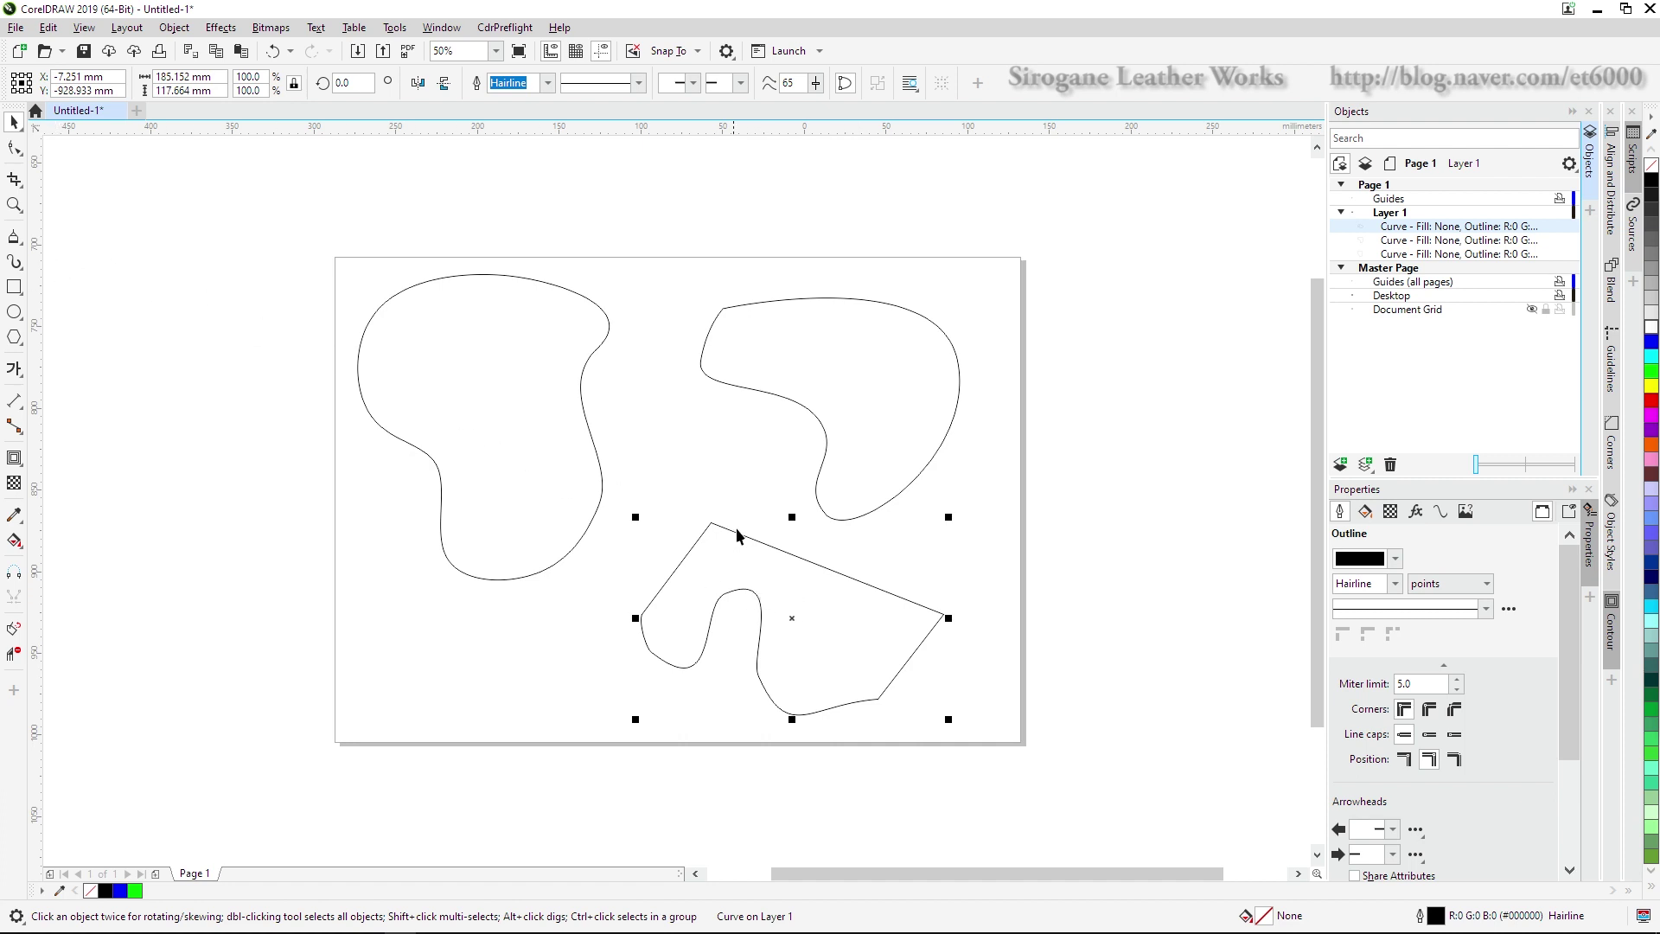
Delete the Polyline shape and draw a slightly rising 2-Point Line about 274 mm wide and 16 mm high across the lower page
key("Delete")
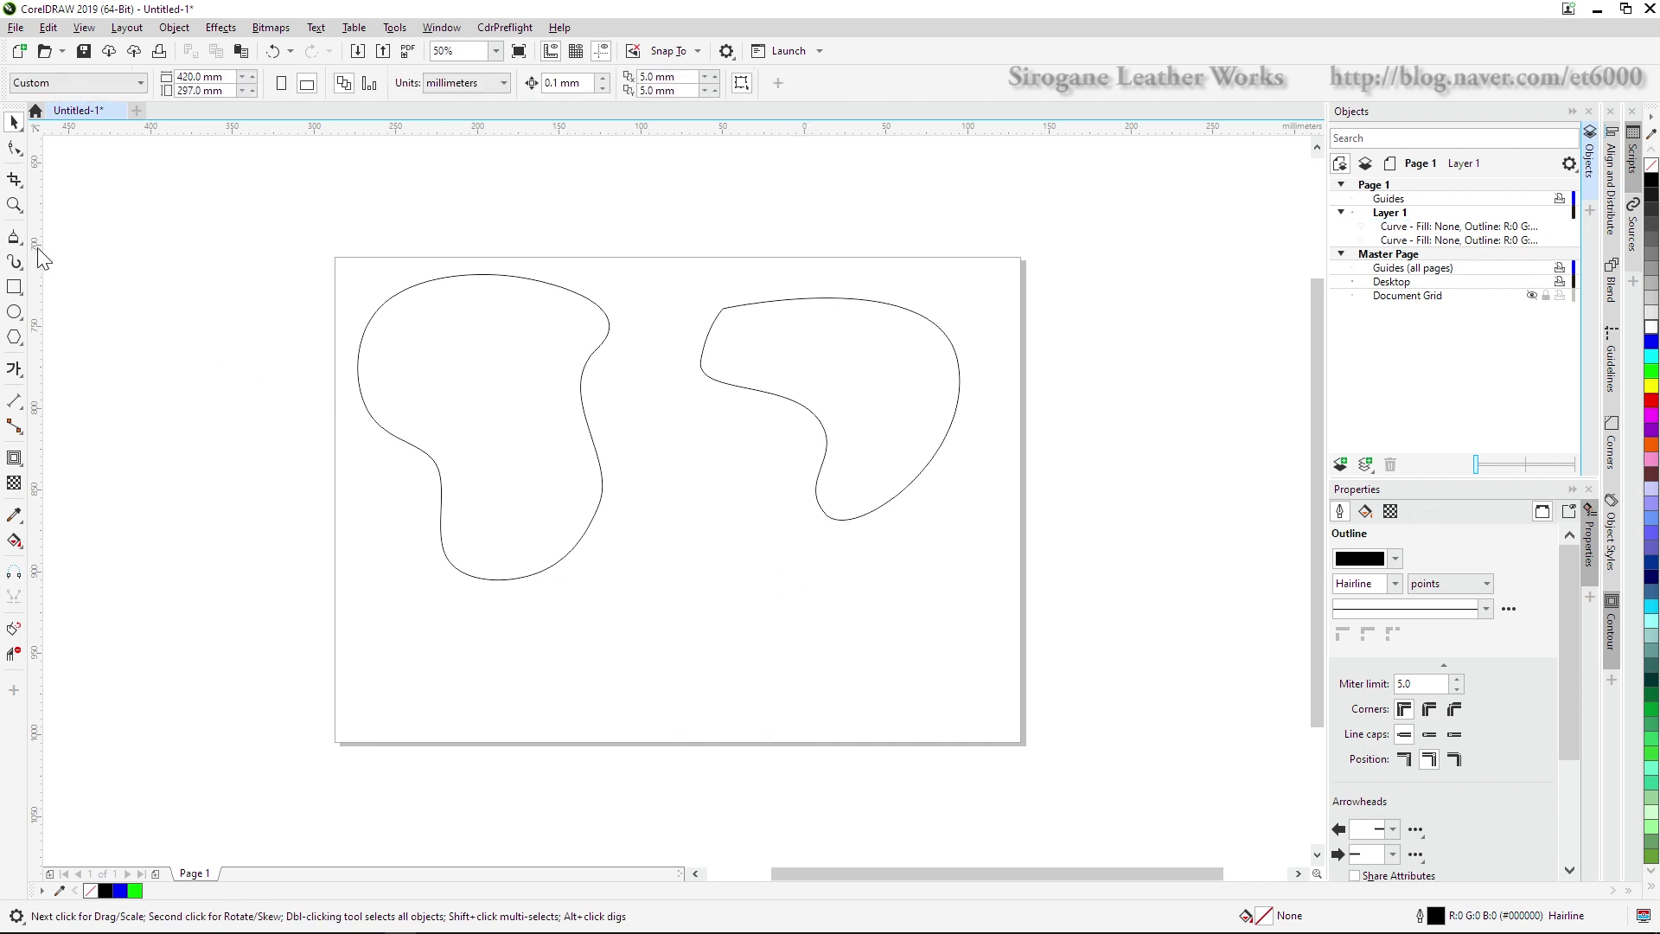
left_click(24, 259)
left_click(14, 235)
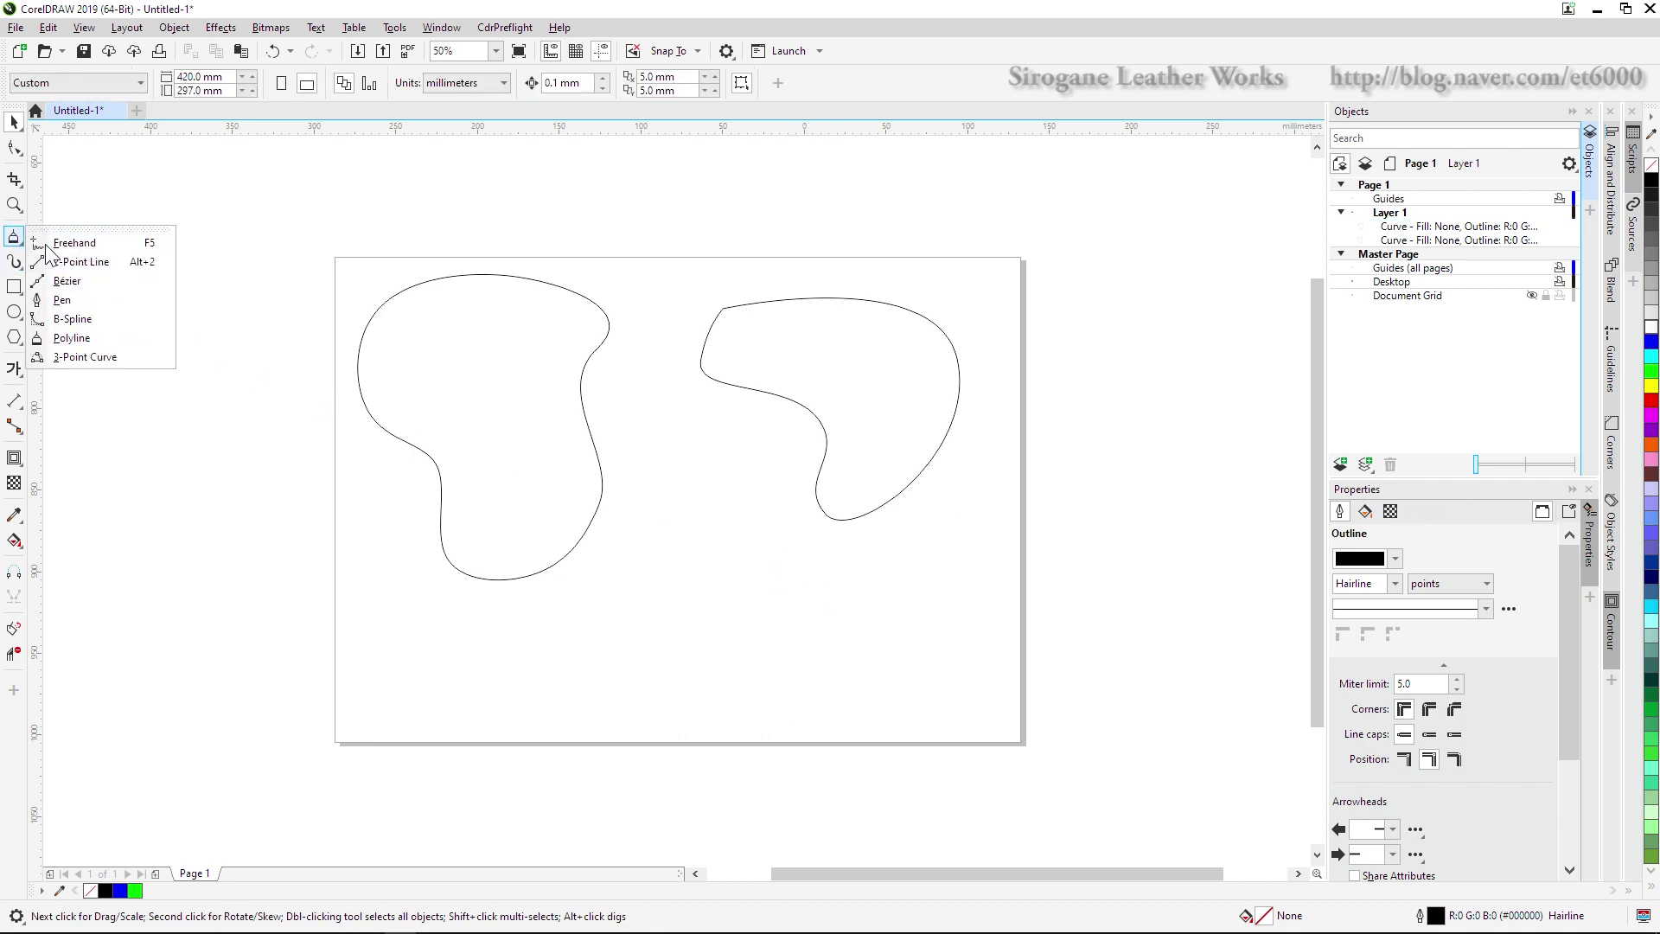
left_click(78, 262)
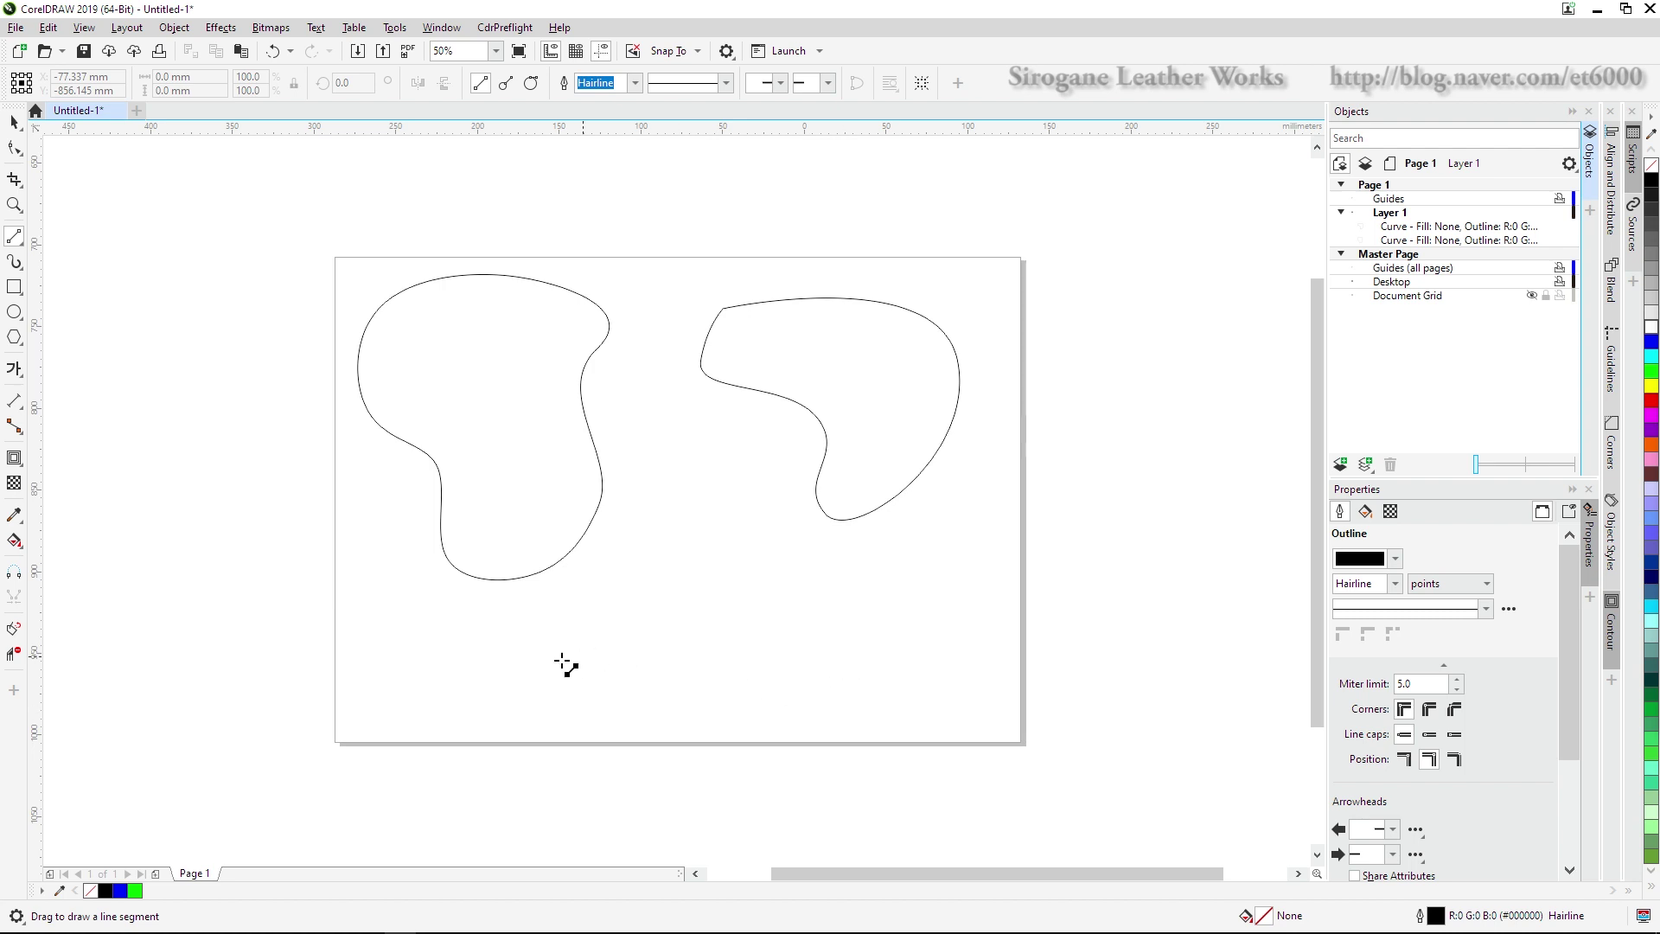
mouse_move(461, 678)
left_mouse_down()
mouse_move(764, 678)
mouse_move(914, 651)
left_mouse_up()
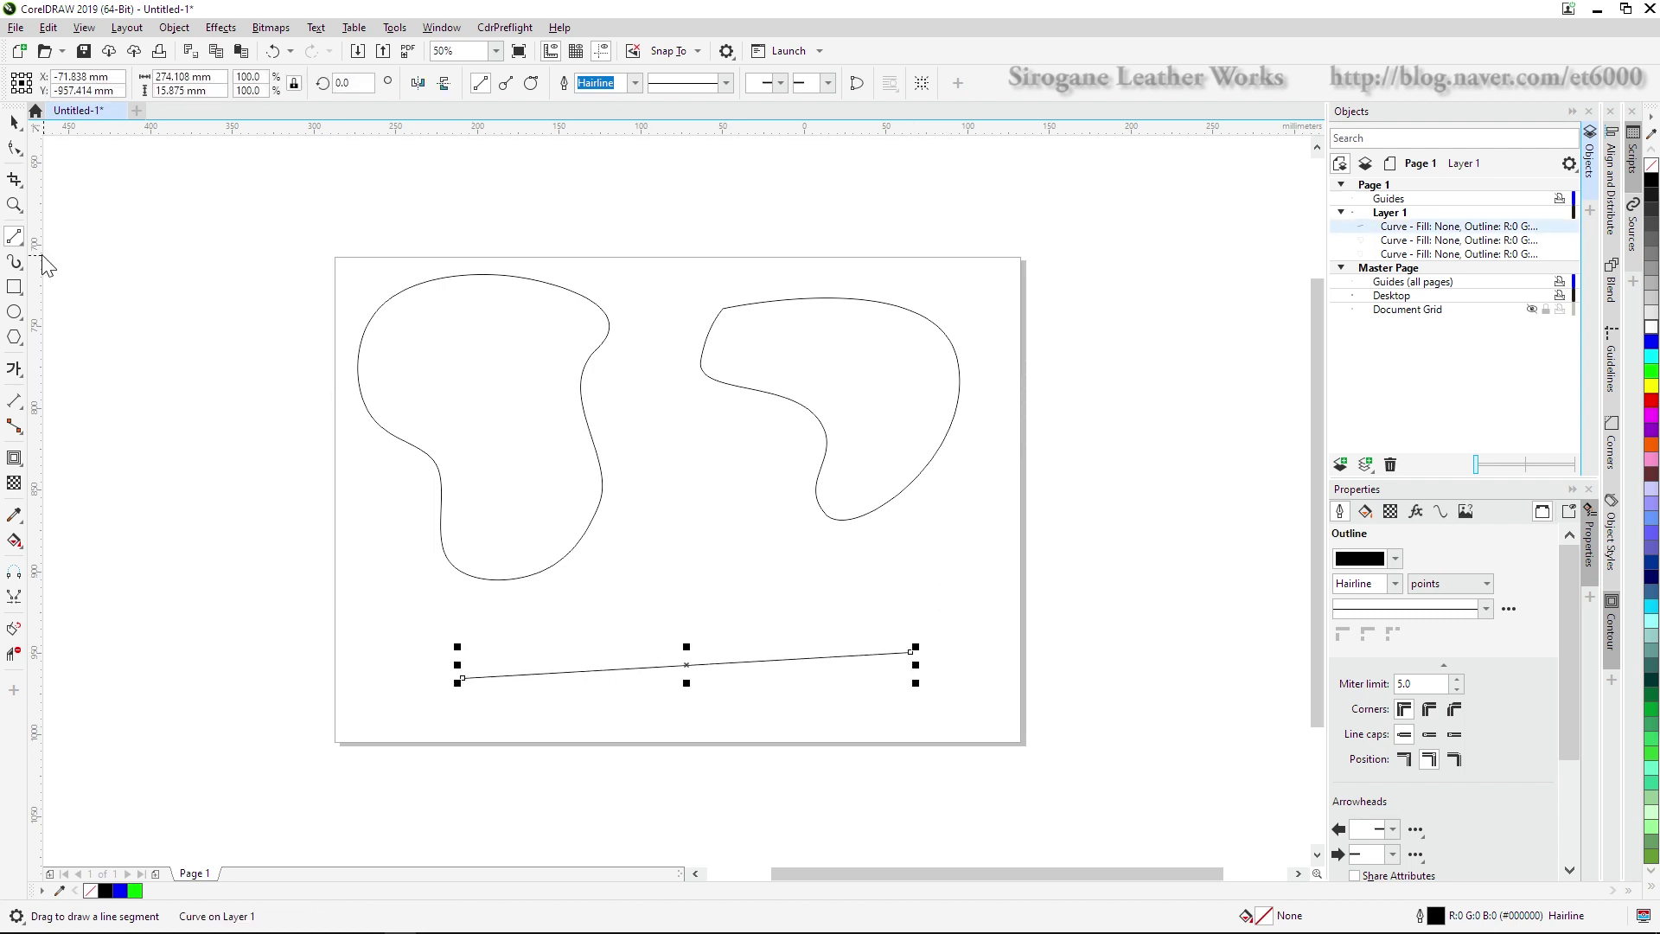
Draw an open, S-shaped B-Spline about 112 mm wide and 129 mm high between the closed curves and above the straight line
left_click(16, 239)
left_click(69, 282)
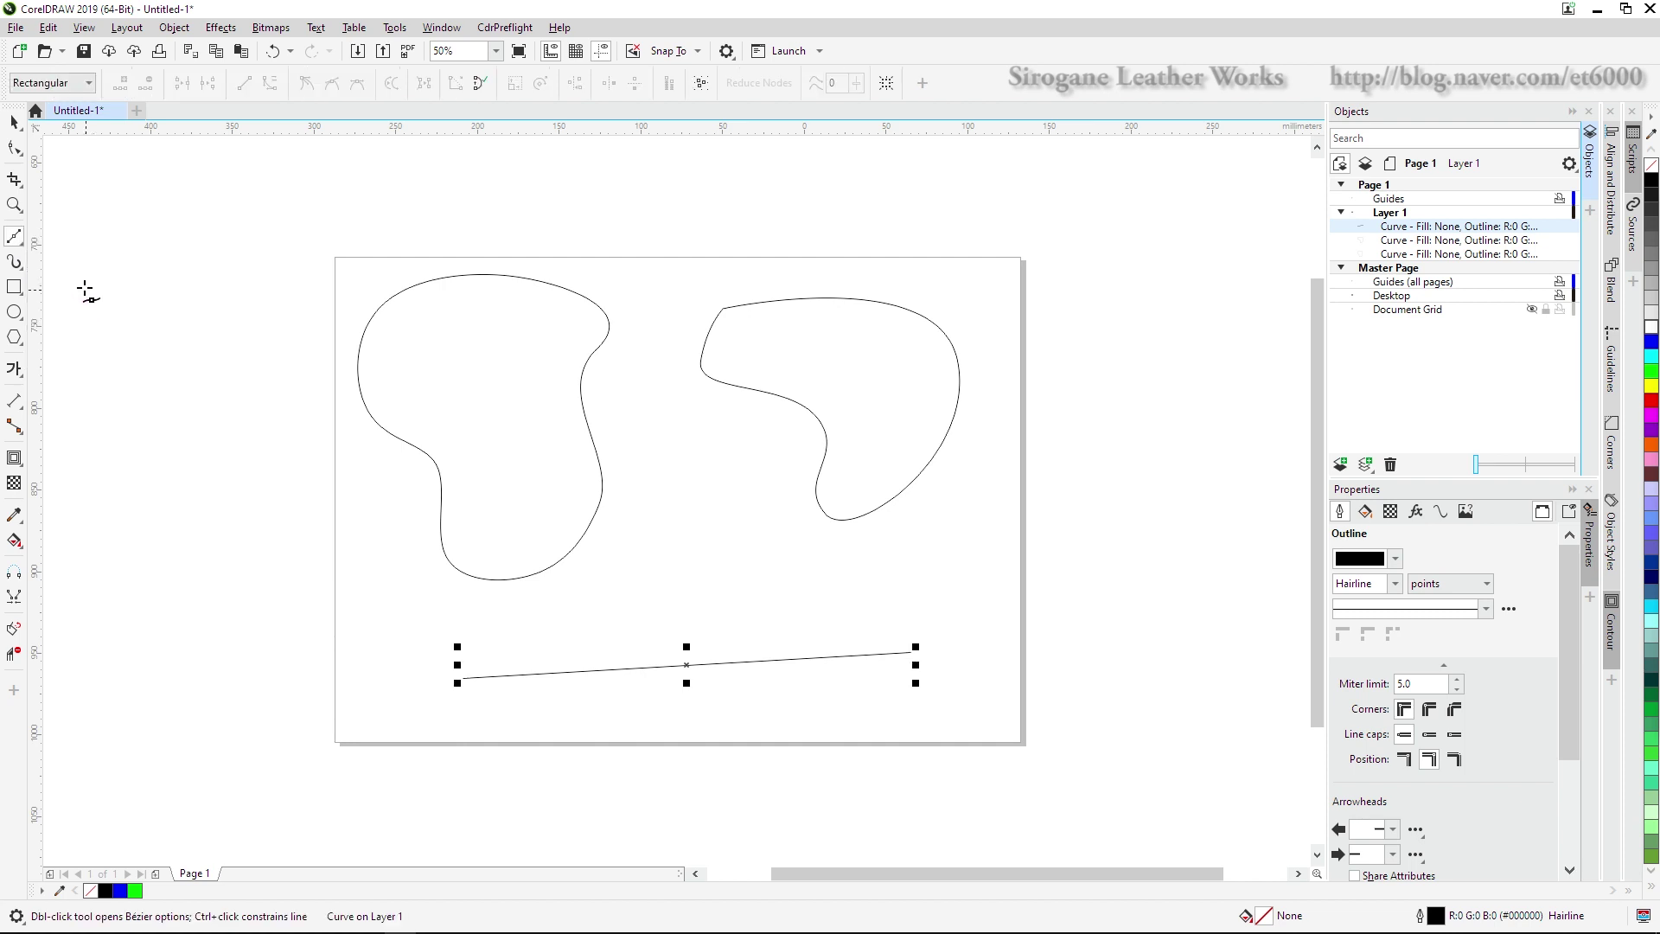
left_click(21, 244)
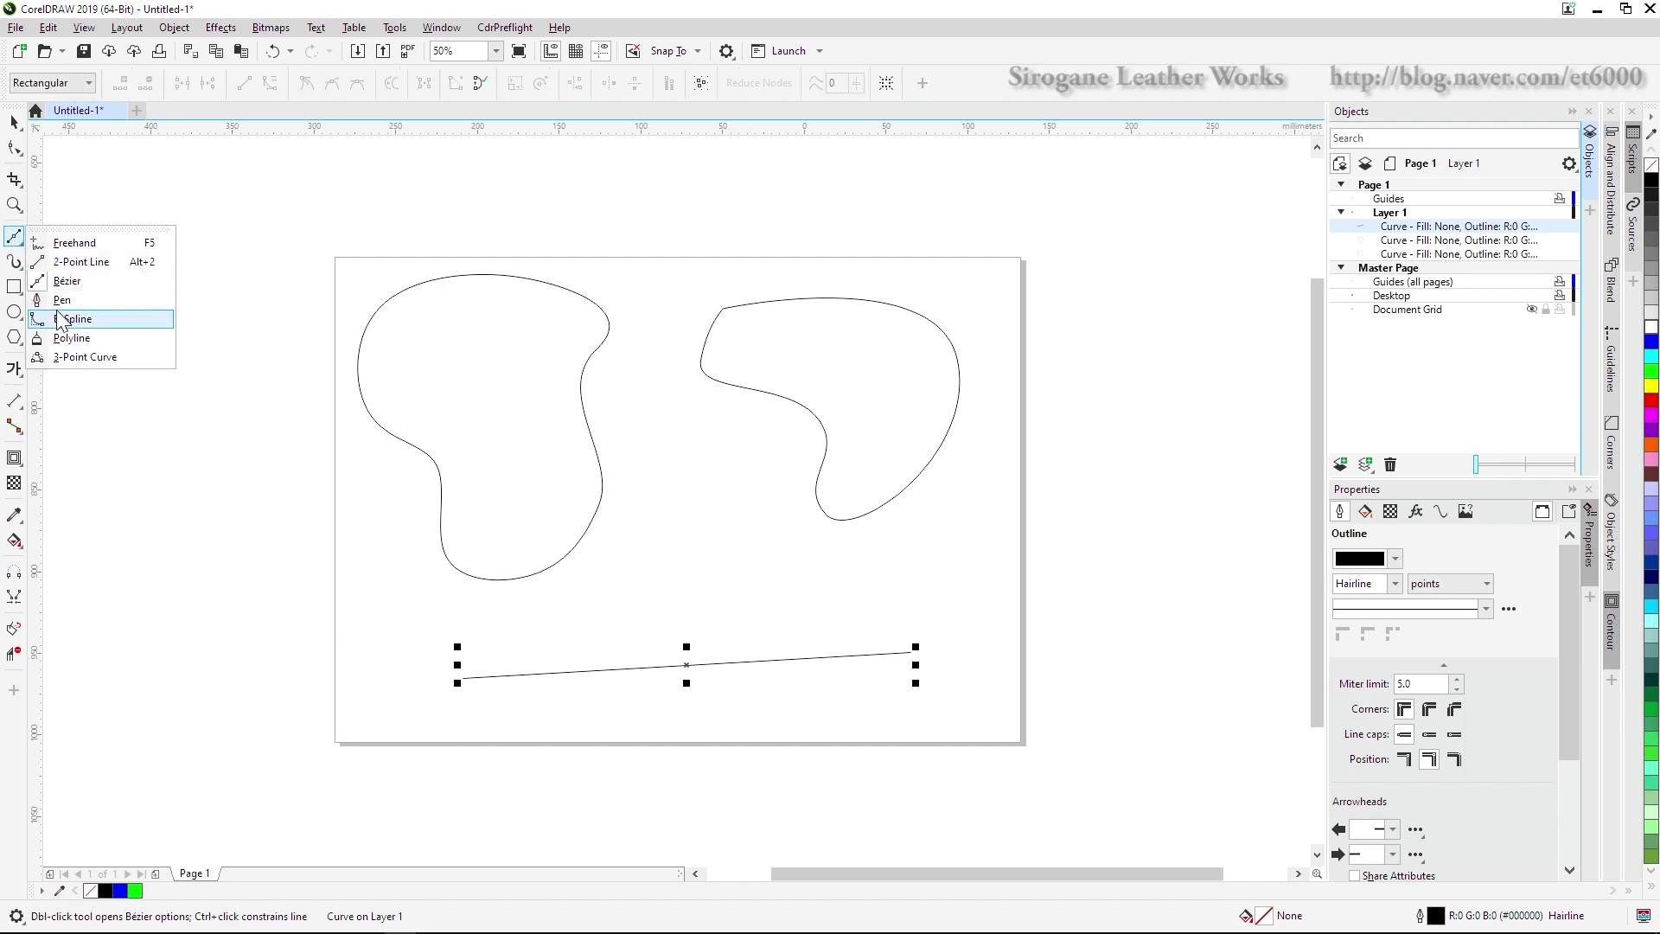
left_click(63, 326)
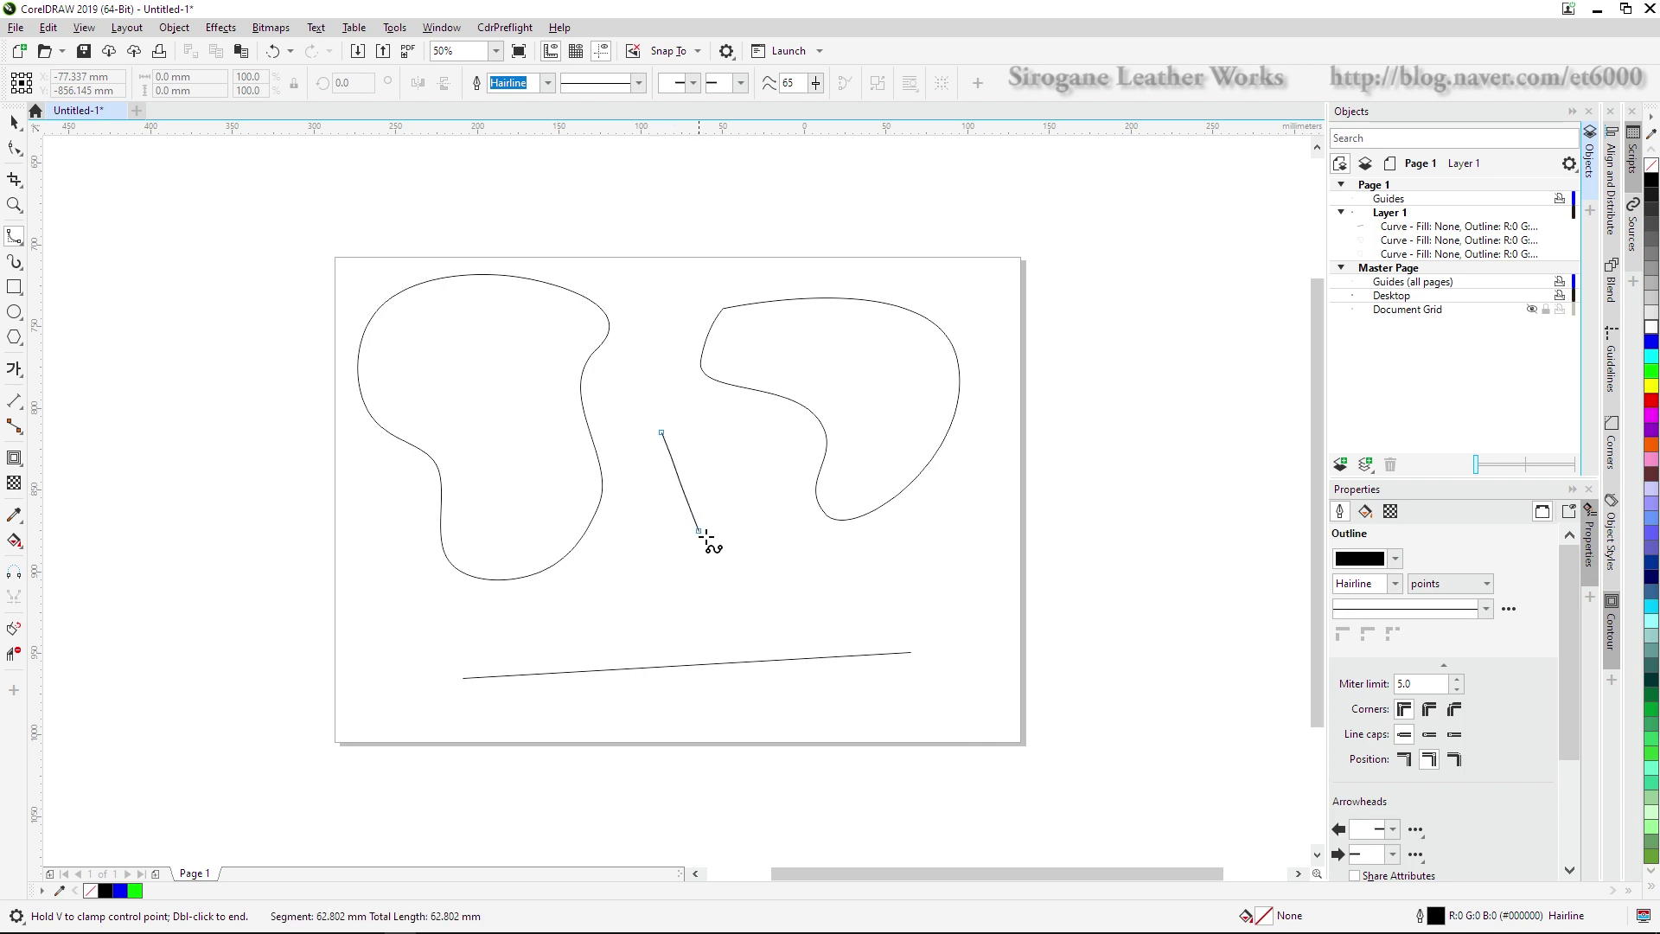
left_click(761, 536)
left_click(647, 661)
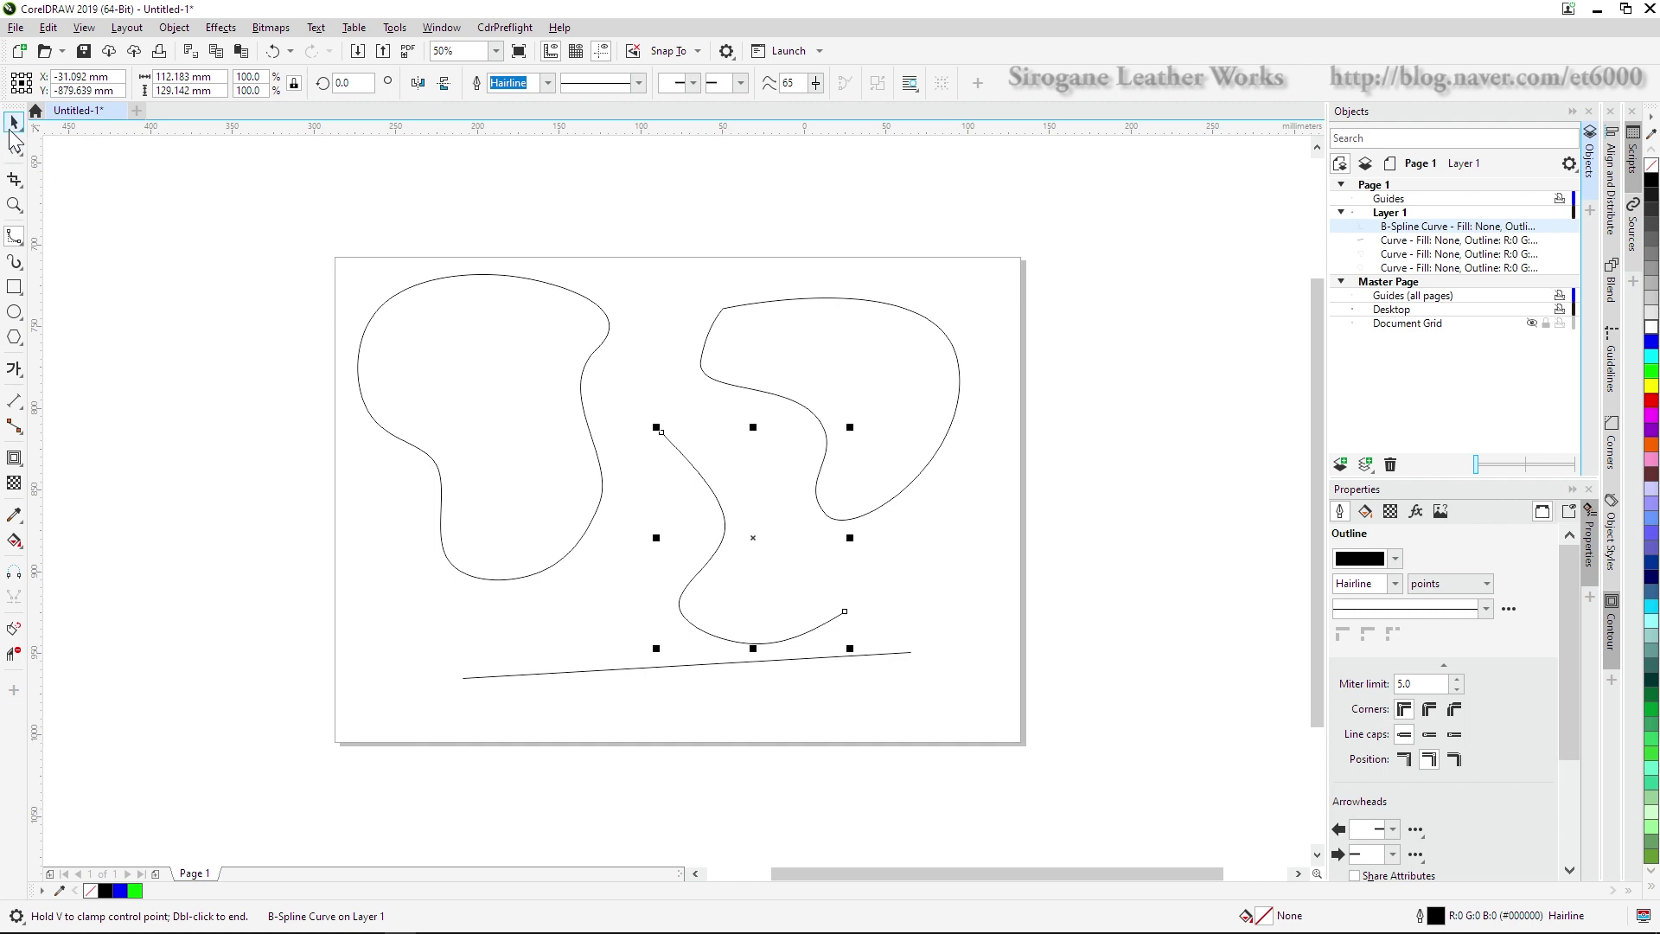
key("space")
Move the straight line slightly down and left, and move the leftmost closed curve slightly down within the page
left_click(718, 672)
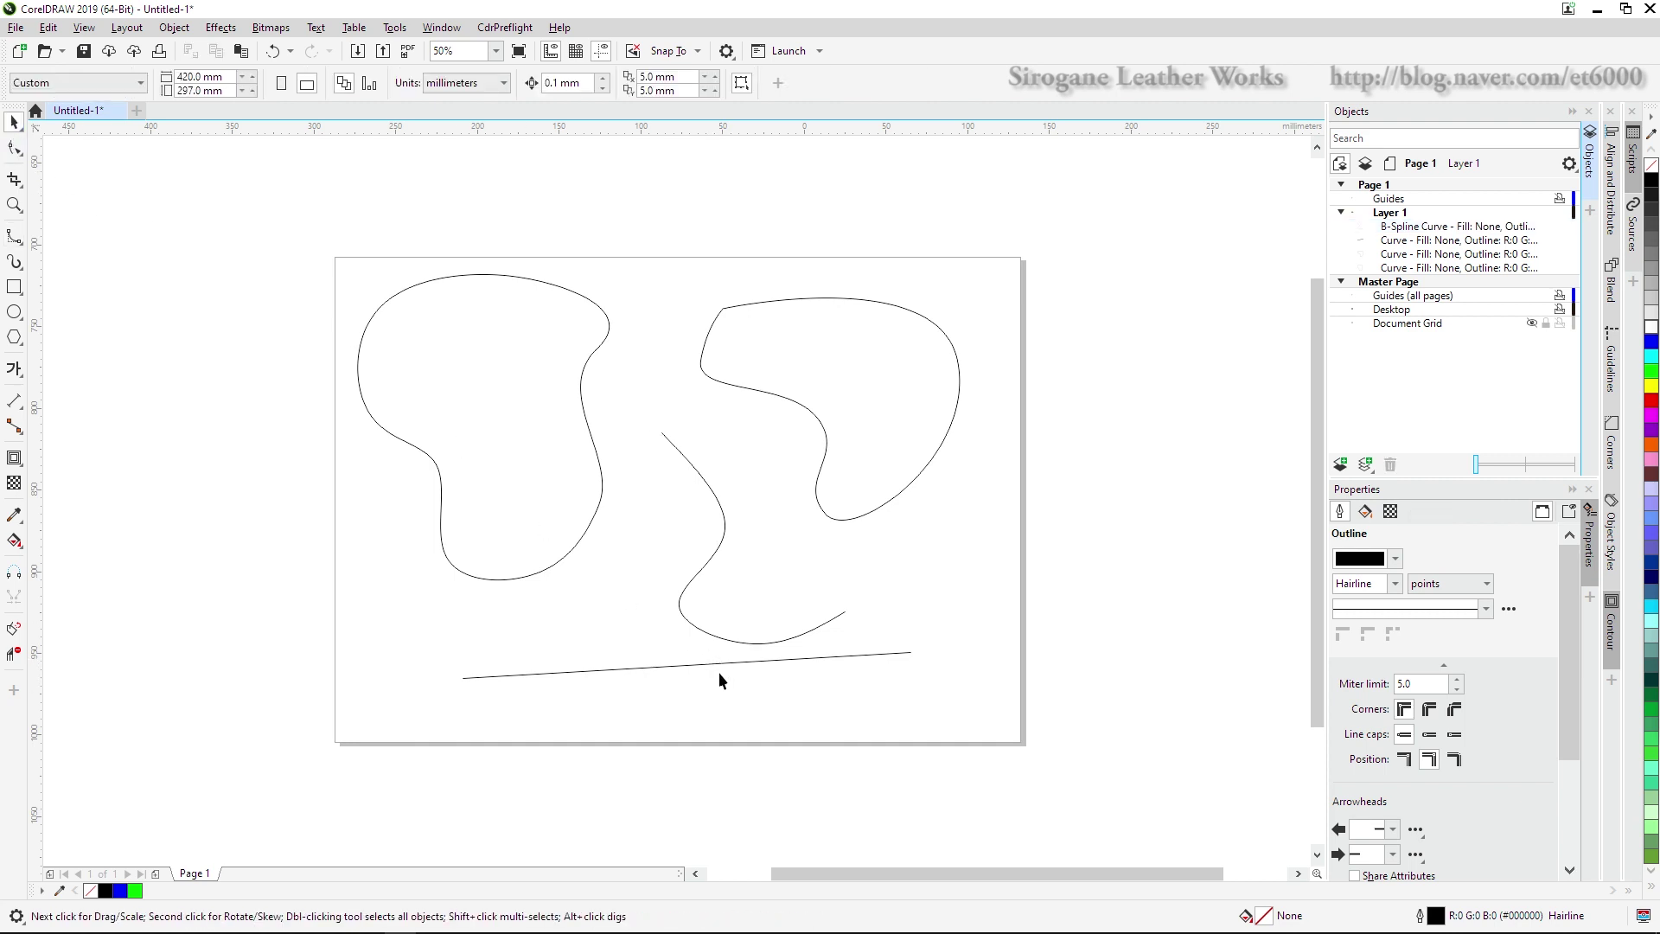
left_click(716, 664)
left_click_drag(716, 664, 680, 683)
left_click(955, 624)
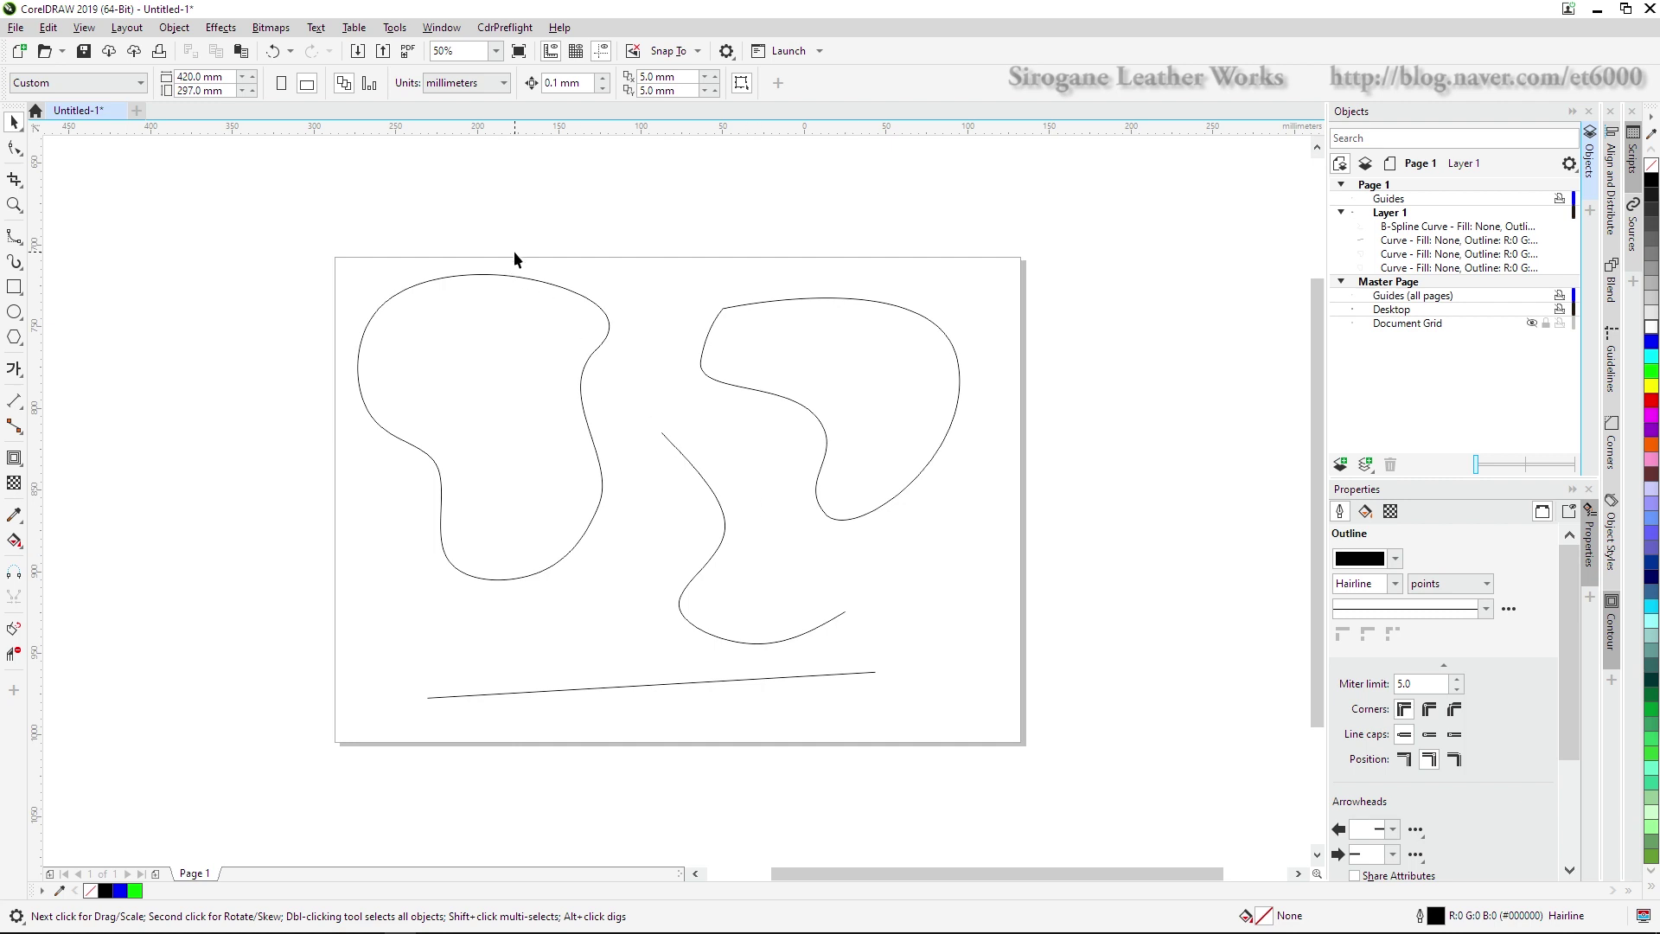
left_click(517, 381)
left_click_drag(504, 435, 504, 468)
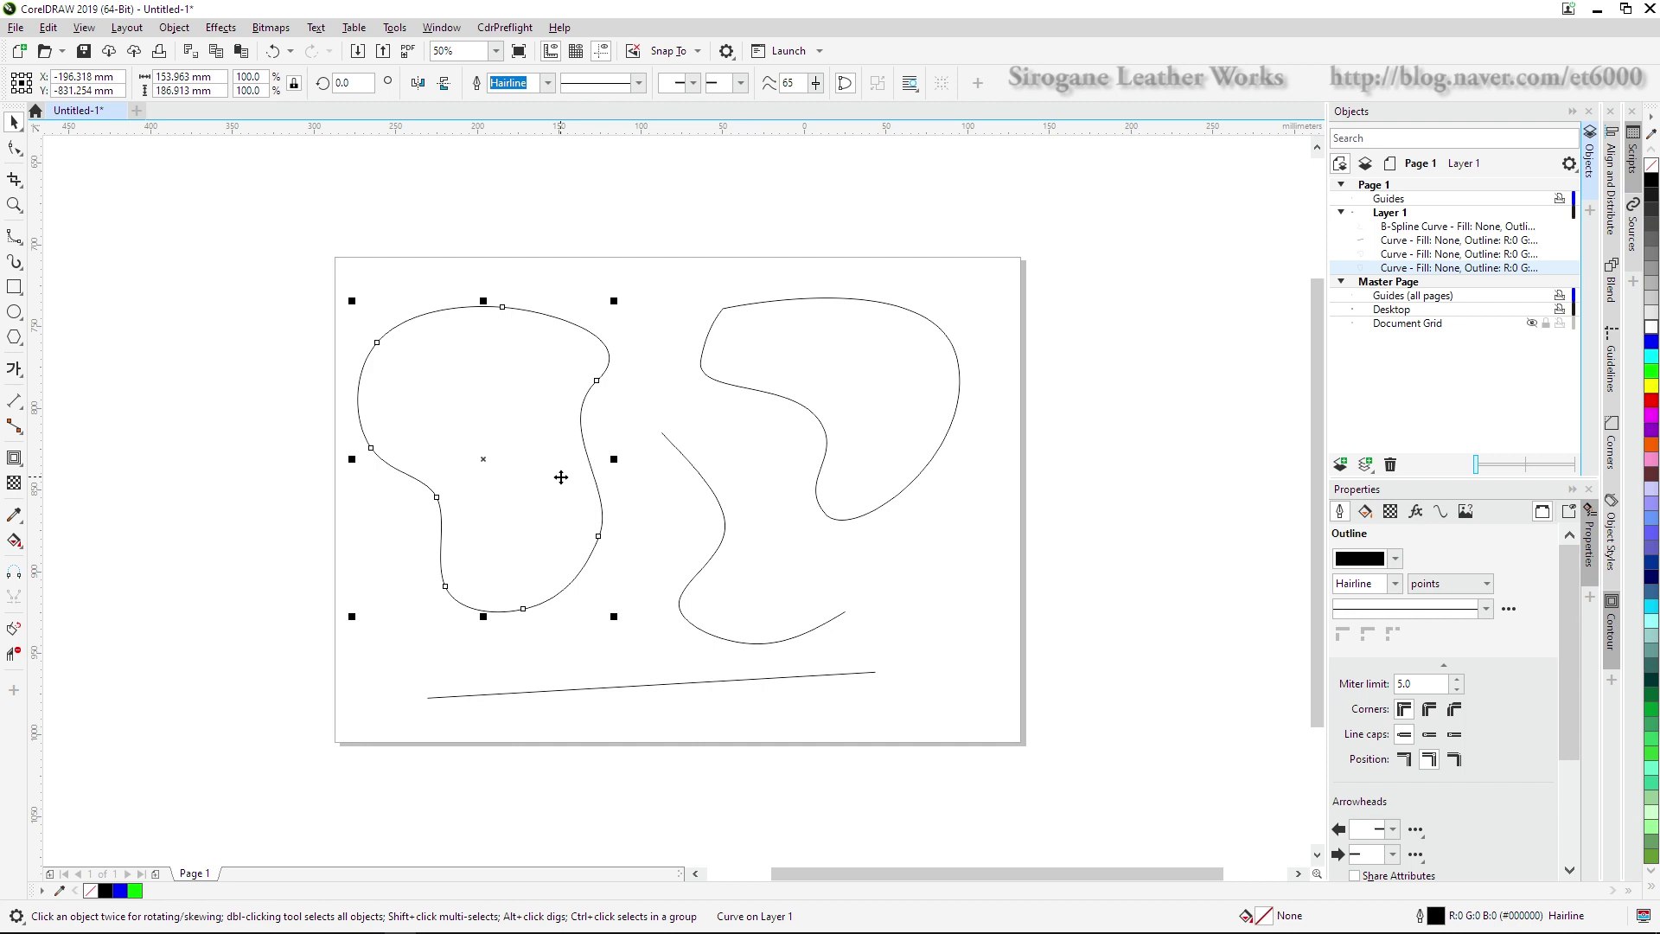